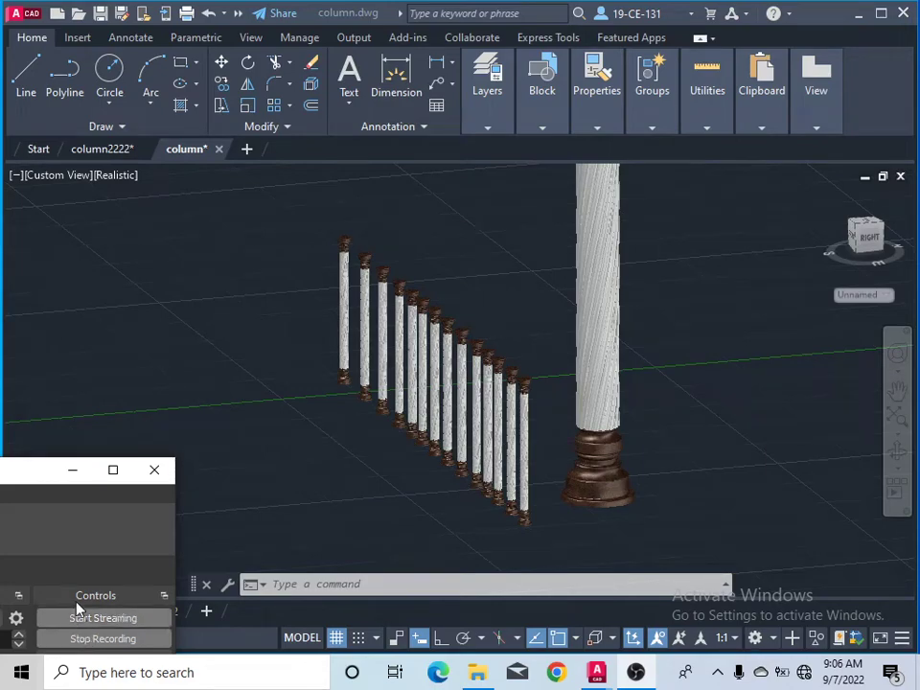
Step: In the column2222 drawing, draw a rectangle 6" long and 1' wide to the right of the existing profile
click(73, 470)
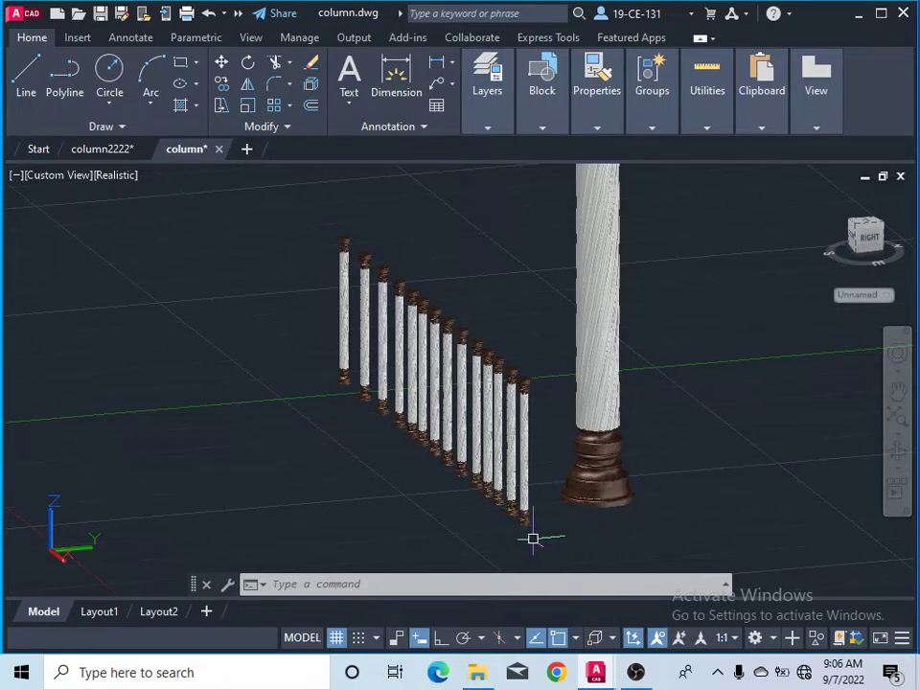
click(92, 152)
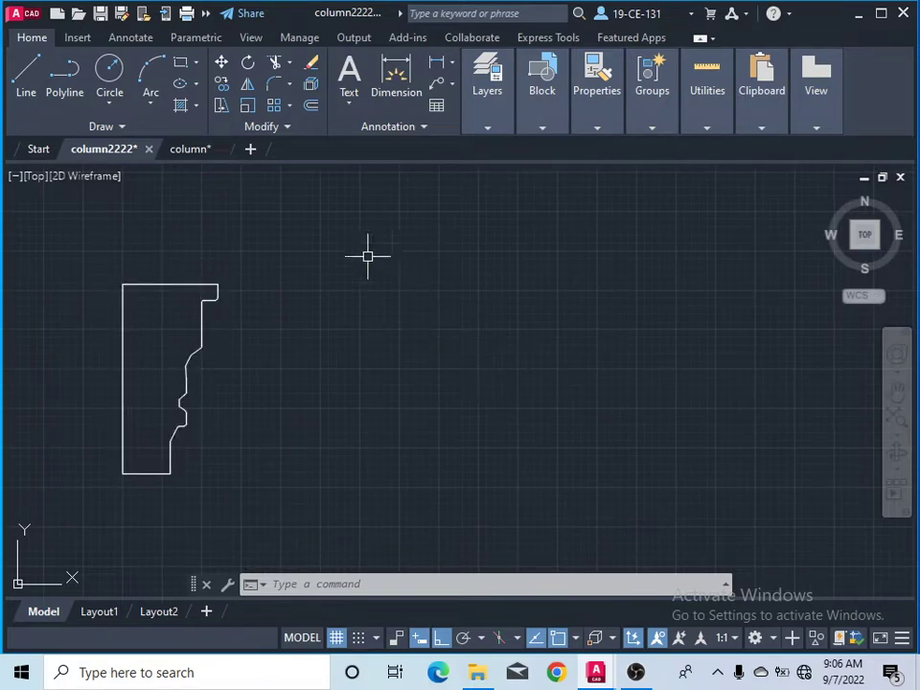
click(180, 67)
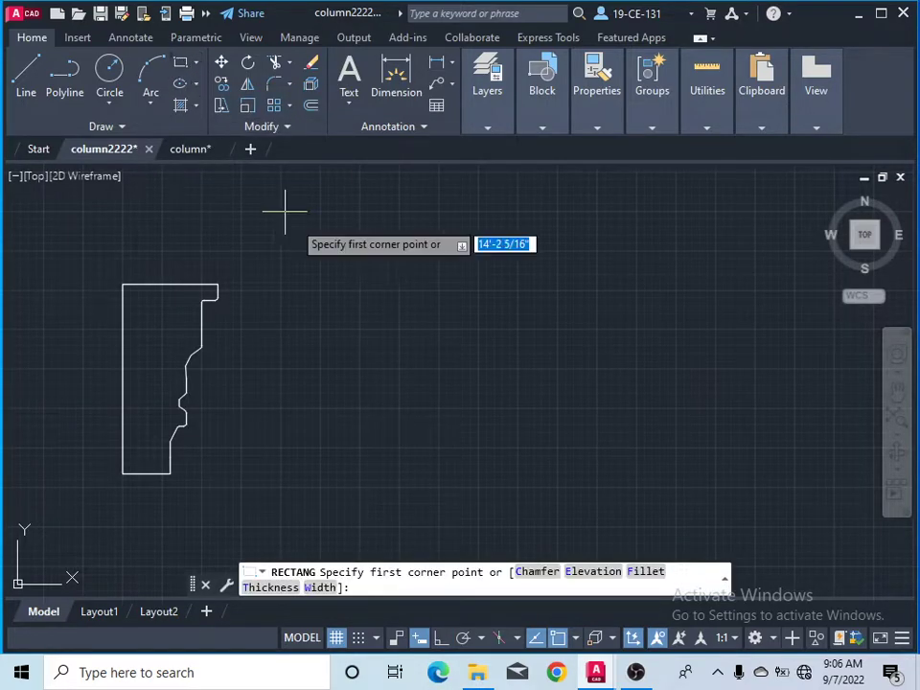
click(635, 301)
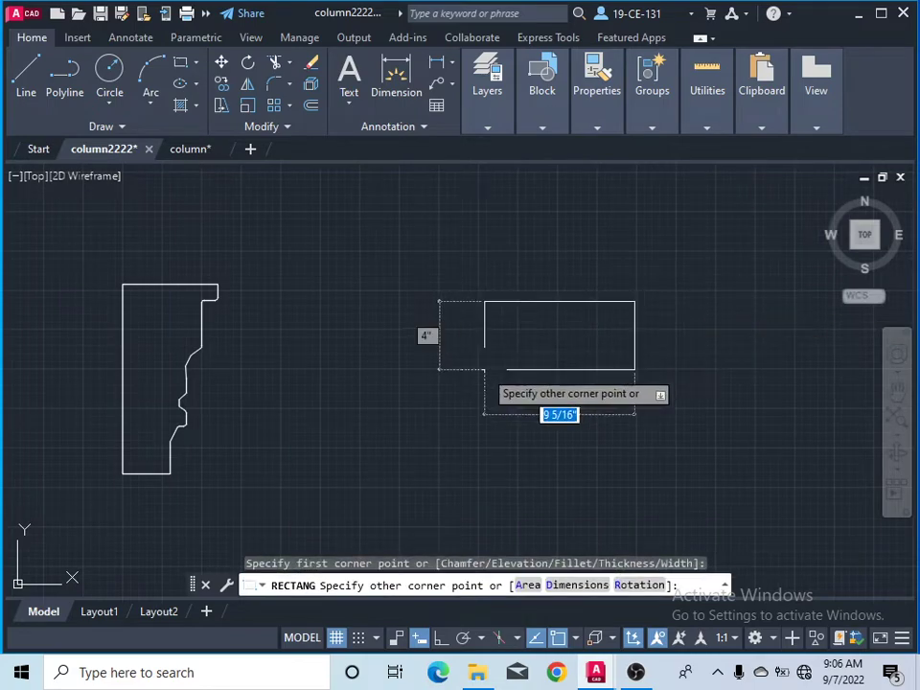
click(562, 587)
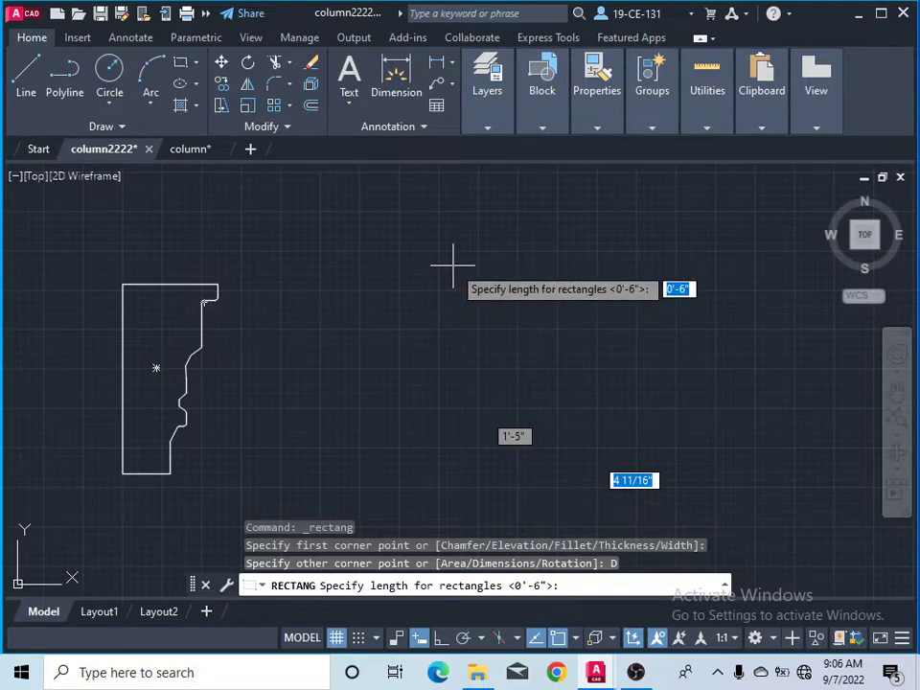
text(6)
key(Return)
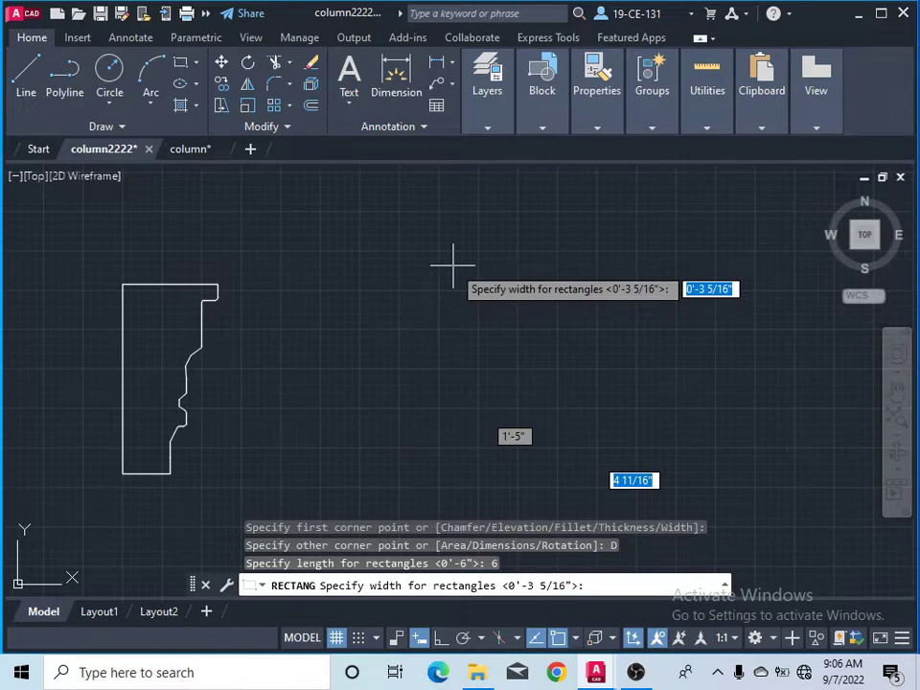
text(1)
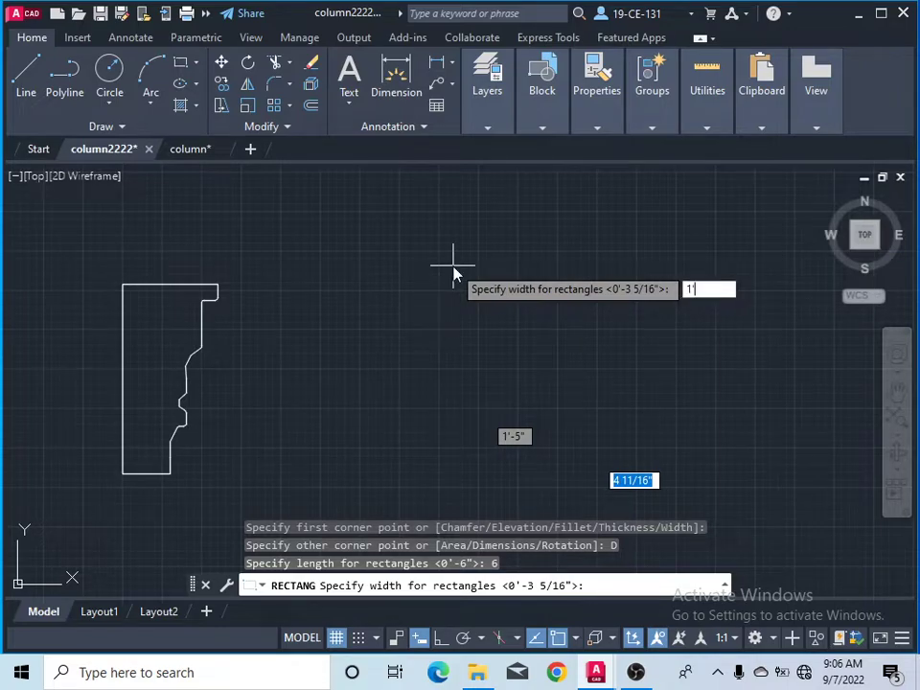
text(')
key(Return)
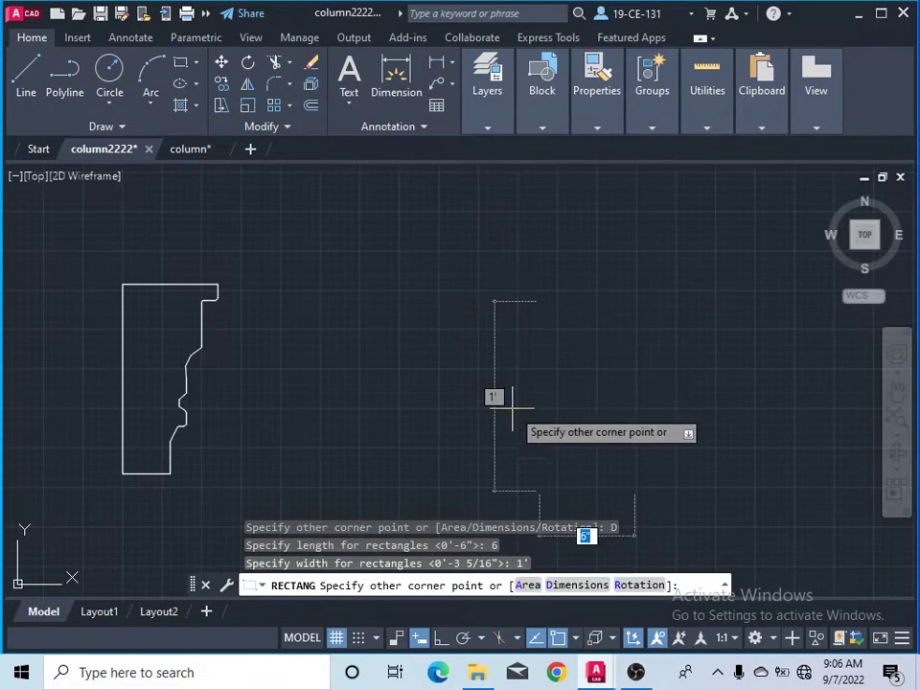
click(489, 403)
Step: Trim away the right edge of the new rectangle, leaving its other three sides
scroll(574, 357, down, 3)
scroll(618, 390, up, 4)
scroll(615, 374, down, 2)
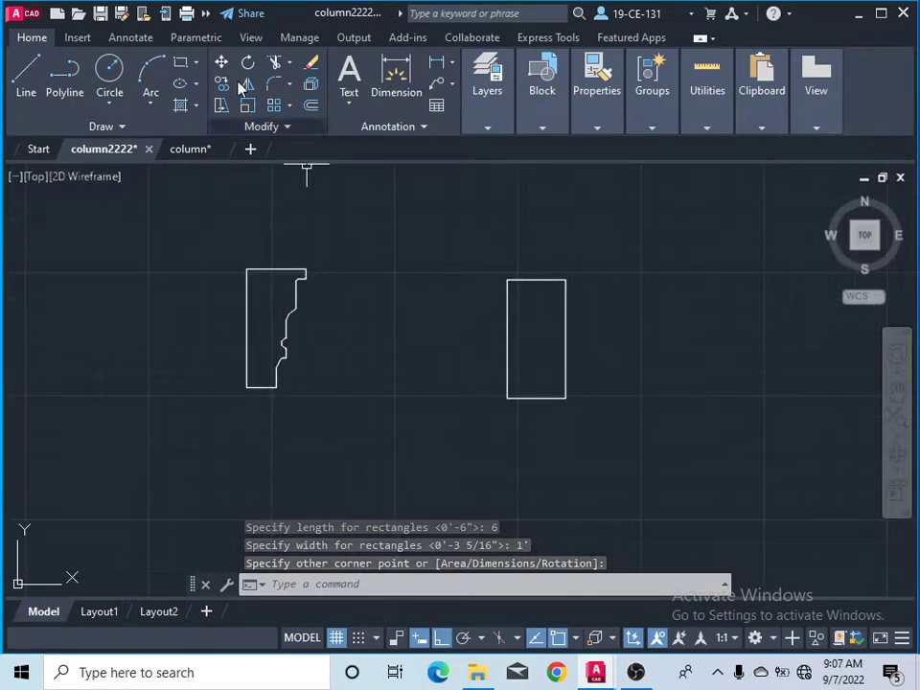
click(276, 62)
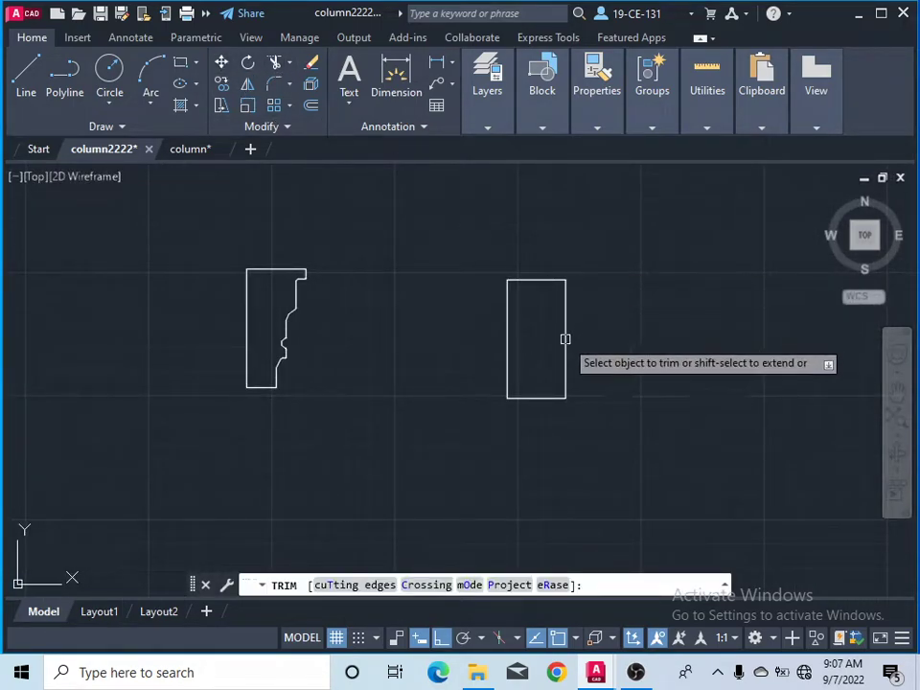
click(564, 339)
scroll(606, 303, up, 2)
right_click(630, 236)
click(648, 248)
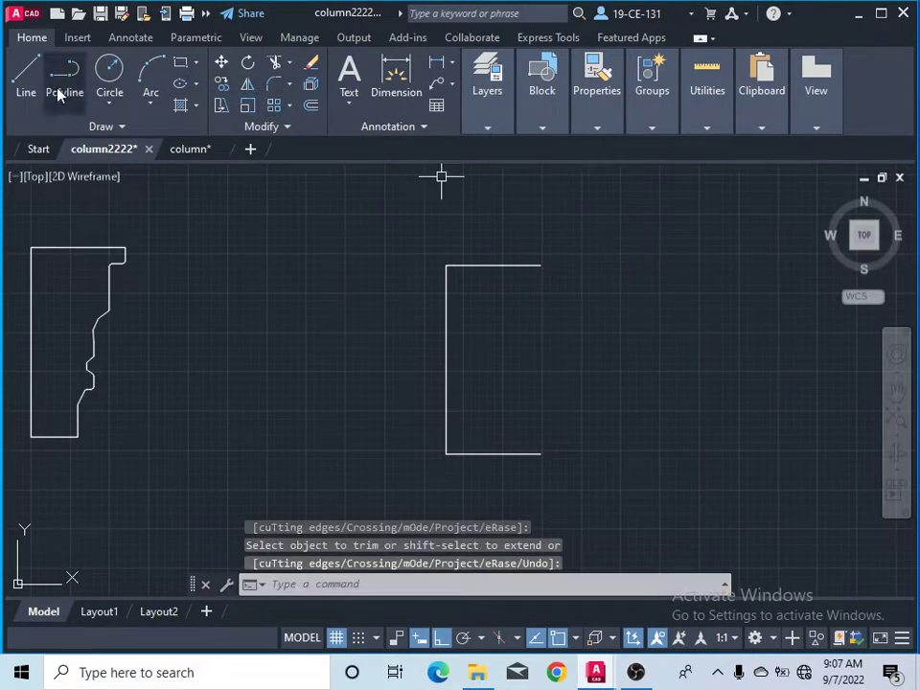
Step: Starting at the open right end of the rectangle's top edge, draw connected lines 1" down, 1" left, 3" down and 1" left
click(26, 86)
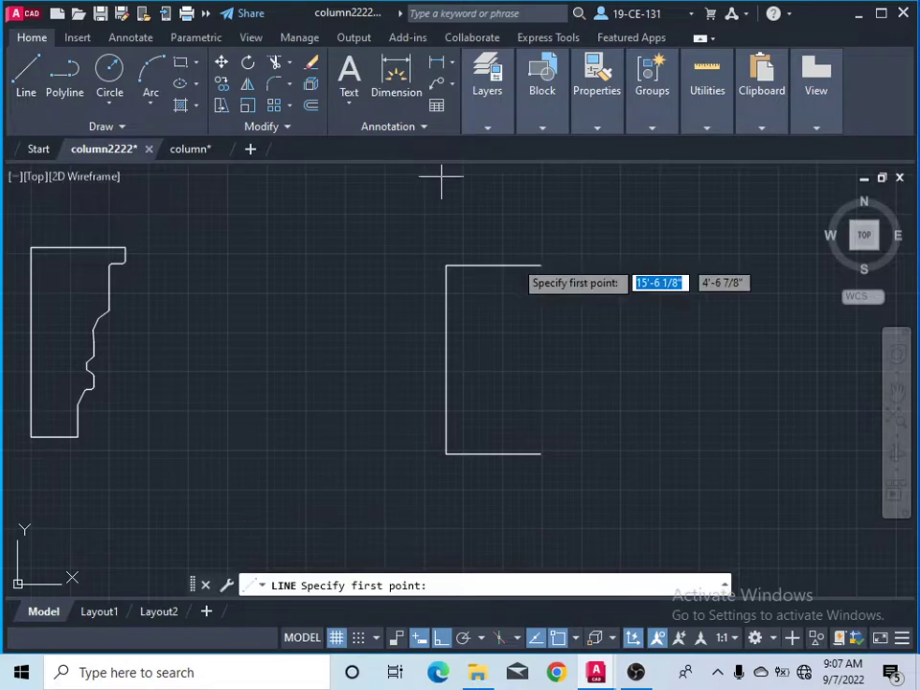
click(541, 265)
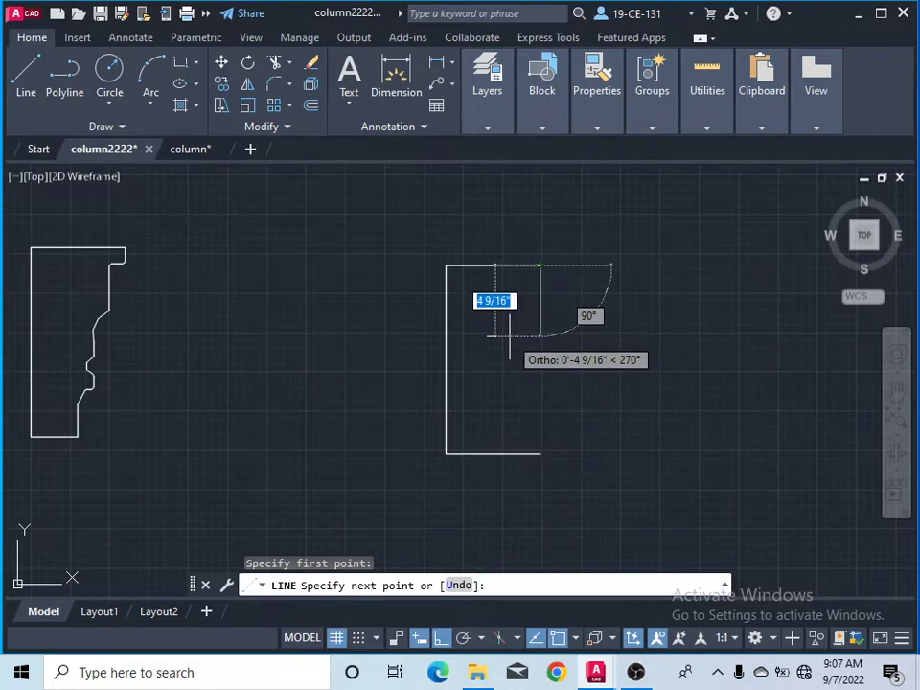
text(1)
key(Return)
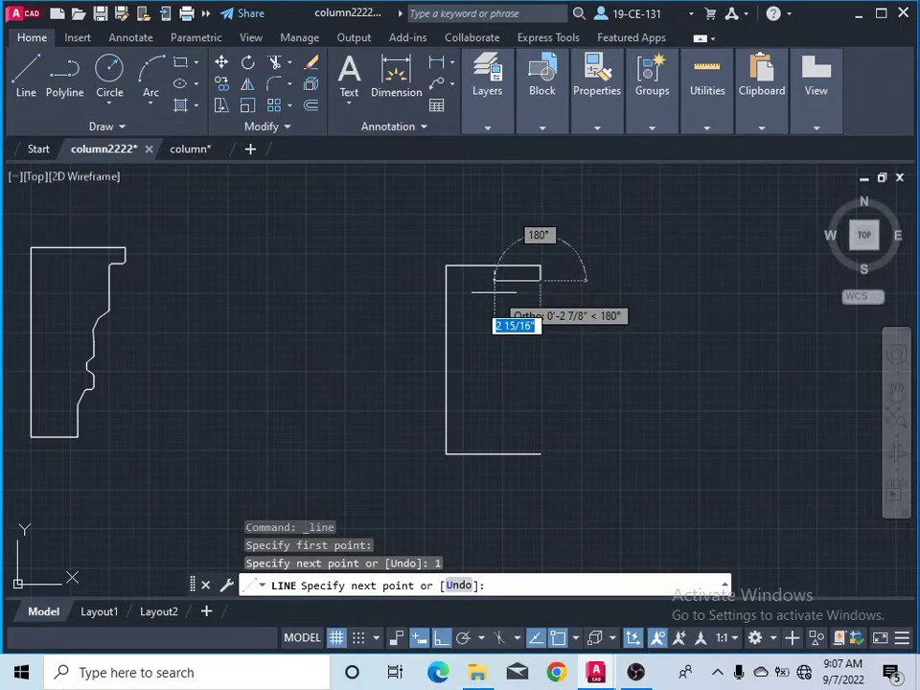
text(1)
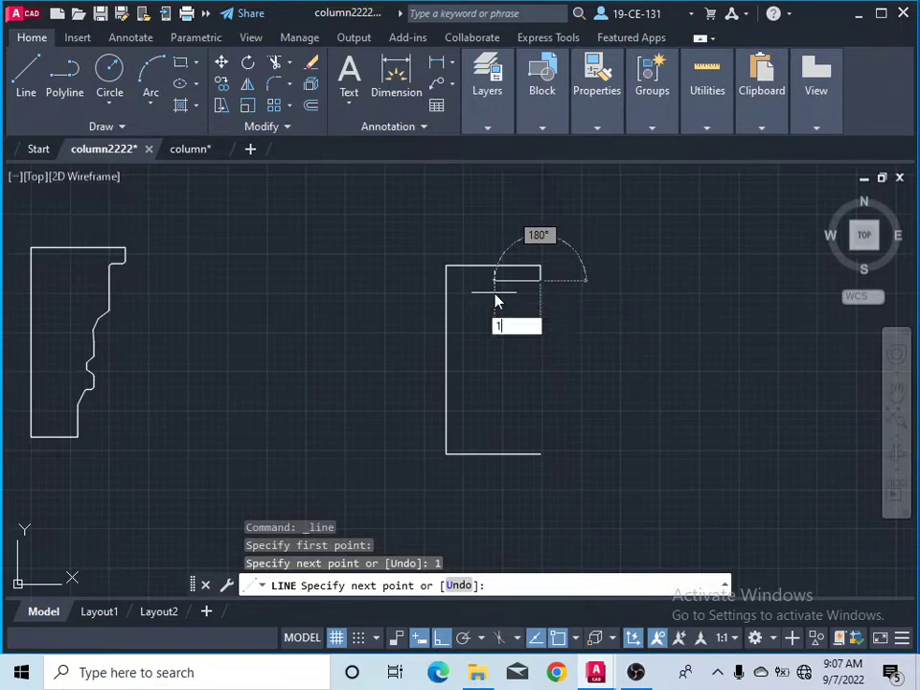
key(Return)
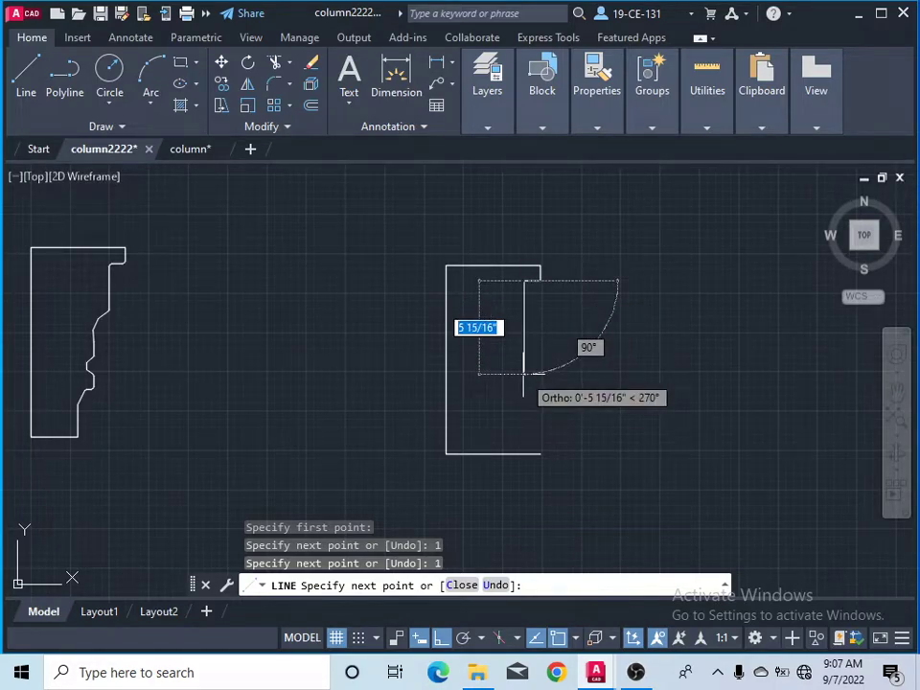
text(3)
key(Return)
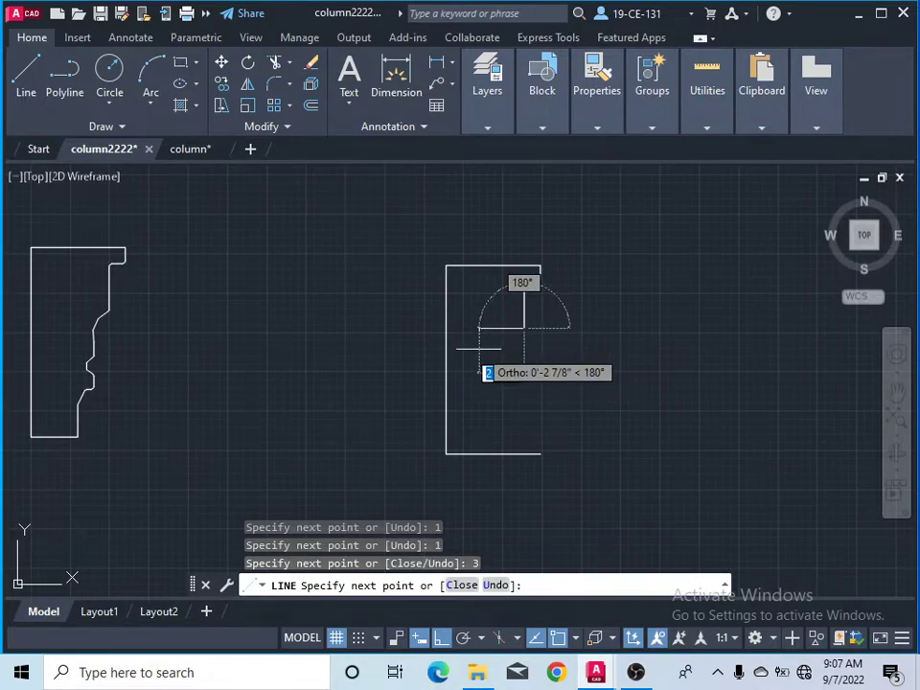
text(1)
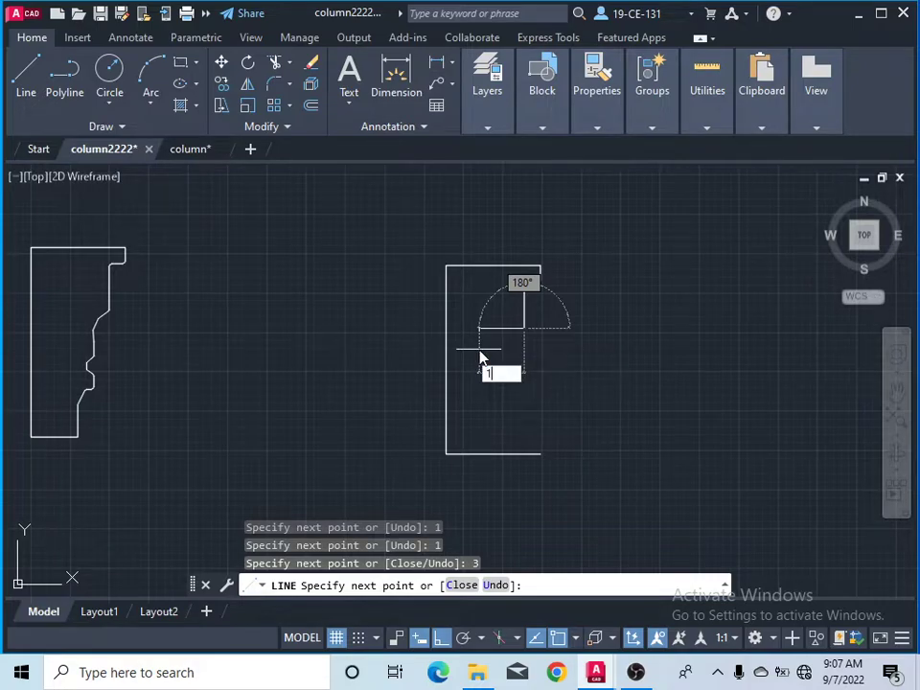
key(Return)
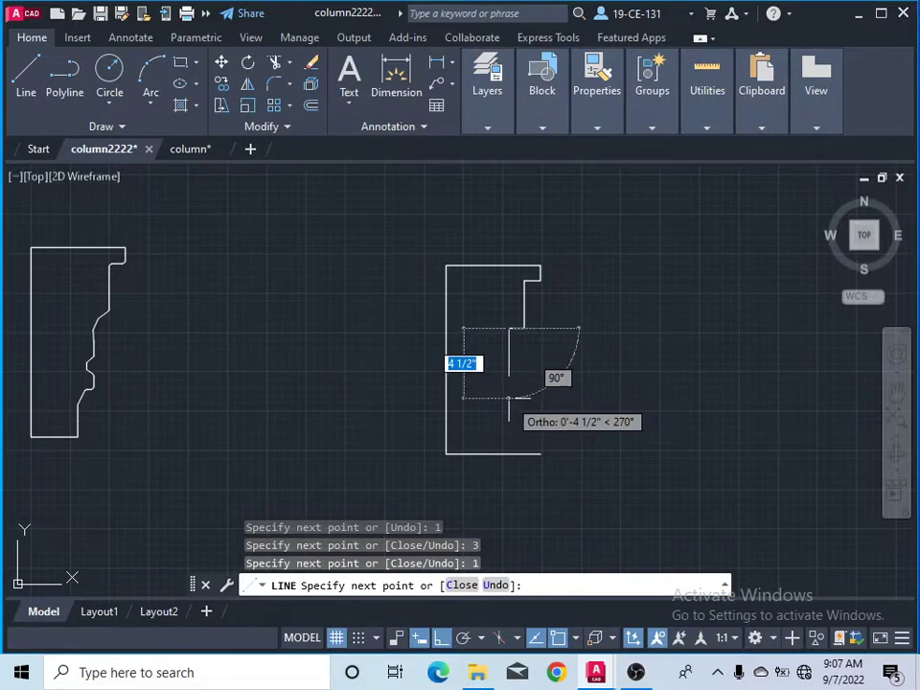
Step: Continue the stepped profile line 2" down, another 1" down and 1" left
text(2)
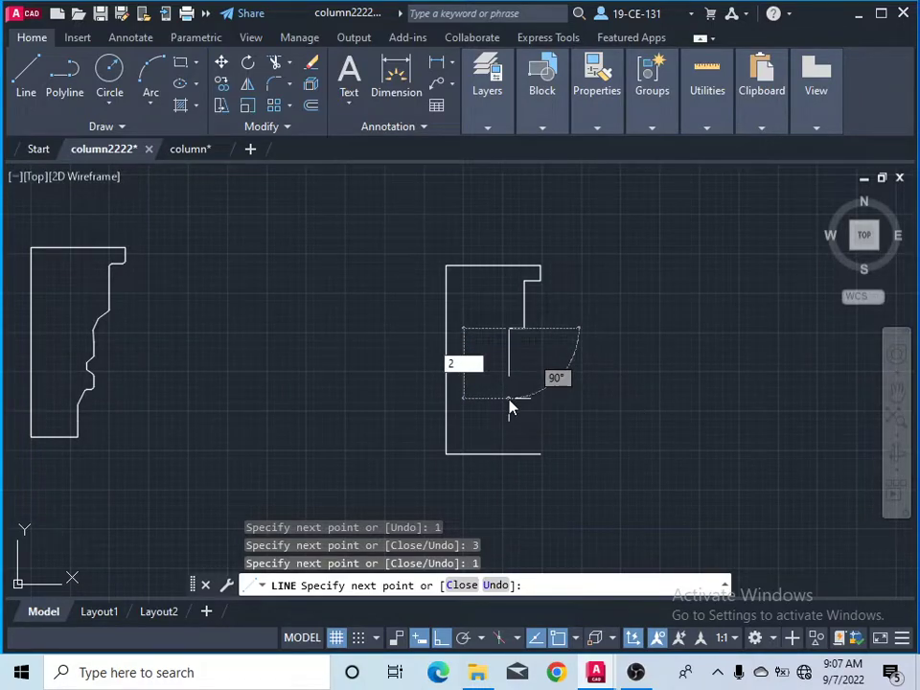
key(Return)
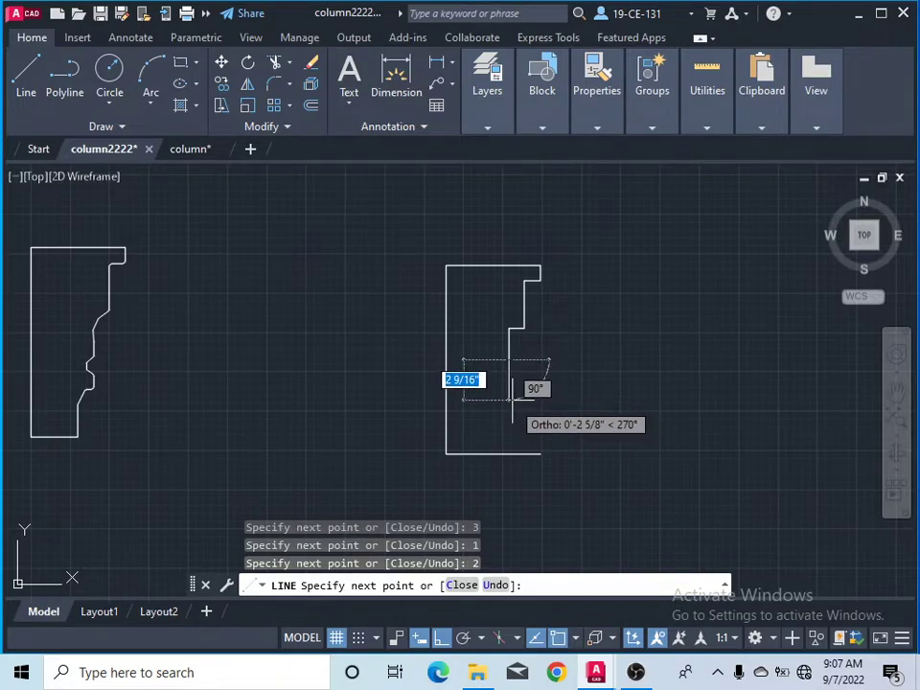
text(1)
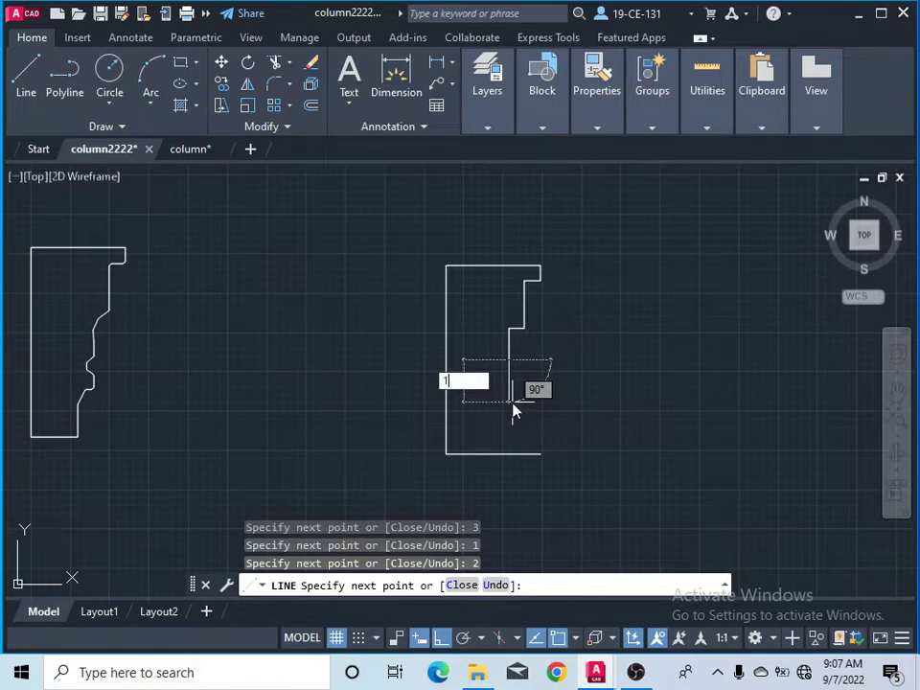
key(Return)
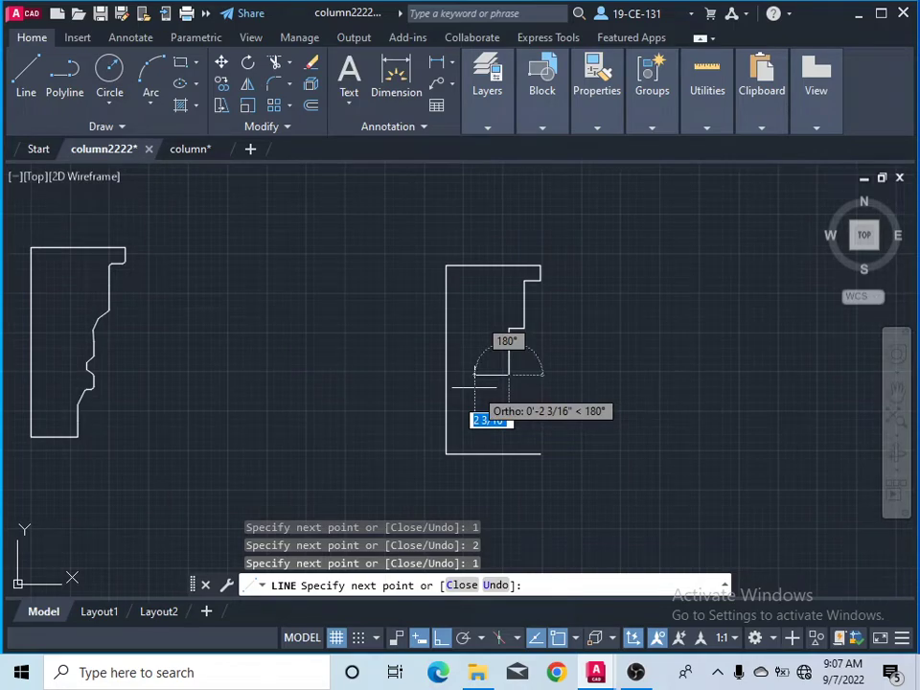
text(1)
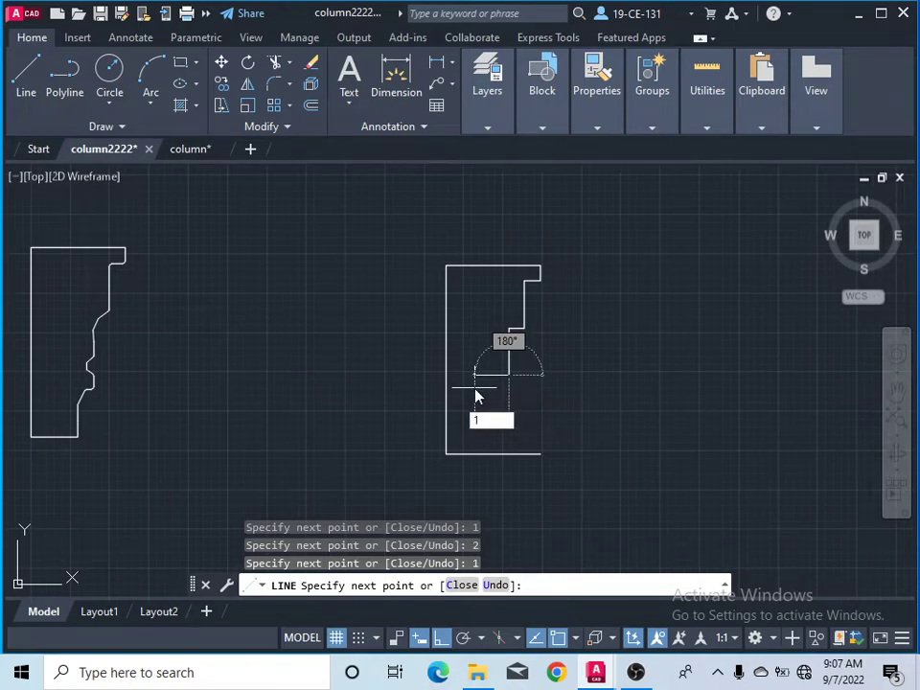
key(Return)
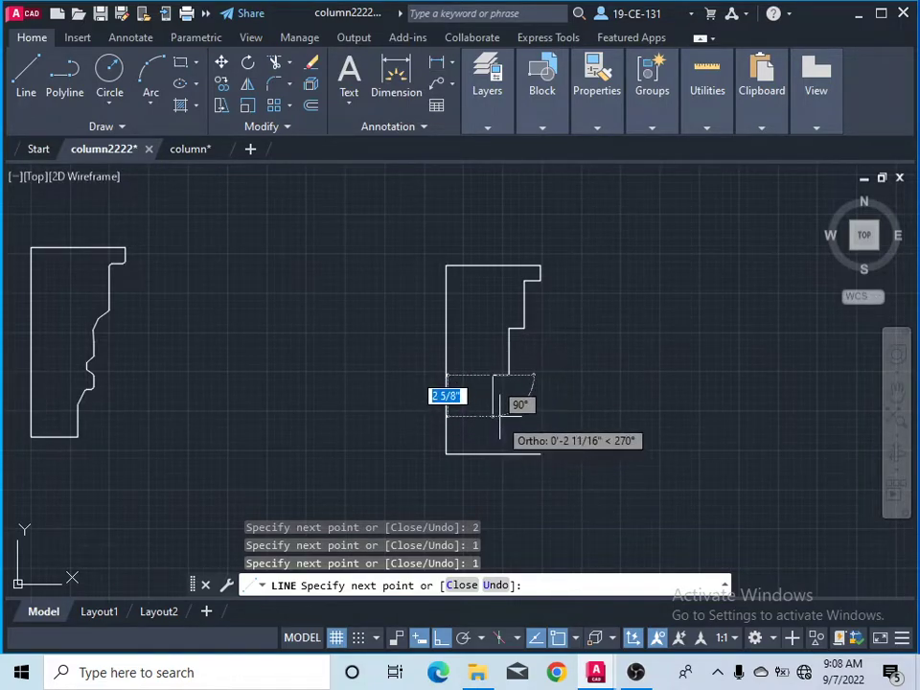
Step: Continue the profile line 1" down, 1" right, 1" down, 1" left and 2" down, and end it there
text(1)
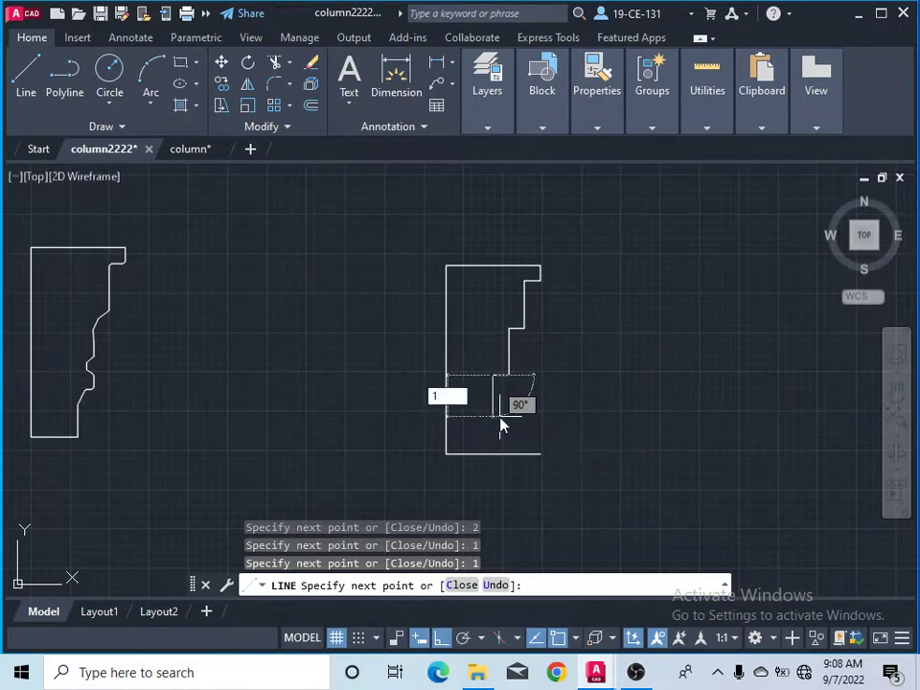
key(Return)
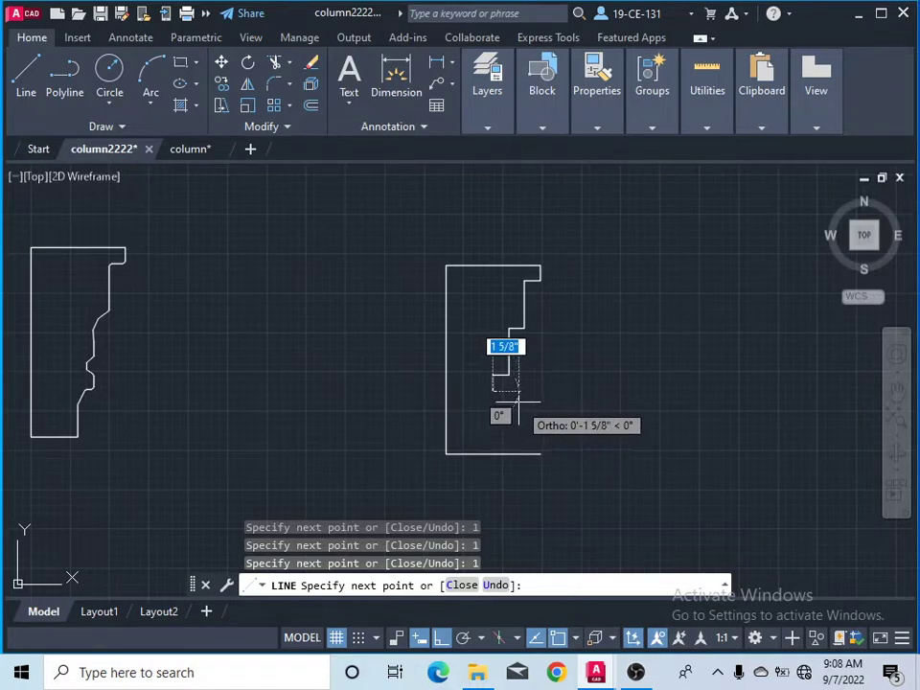
text(1)
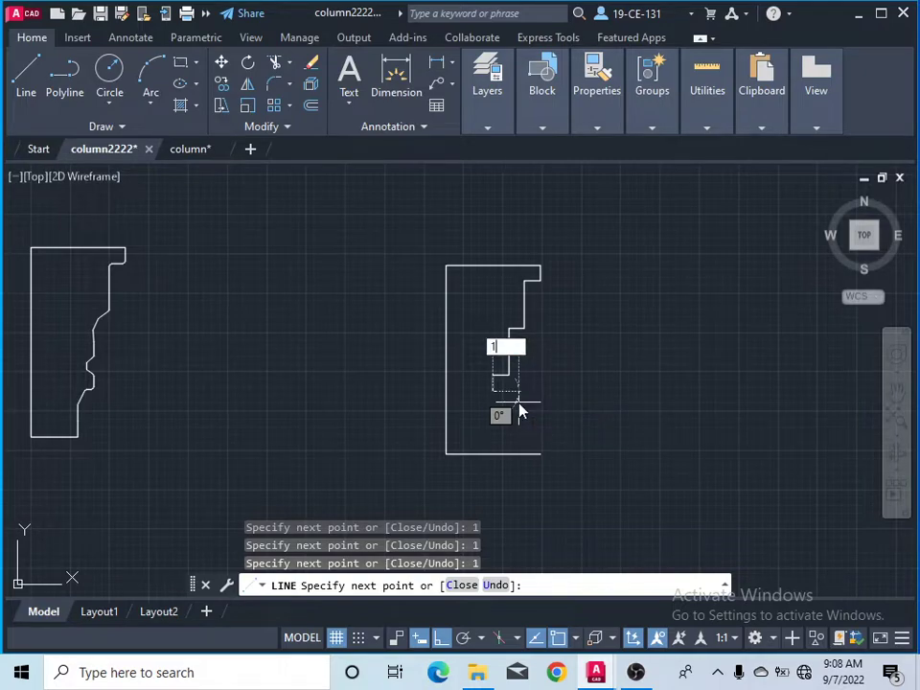
key(Return)
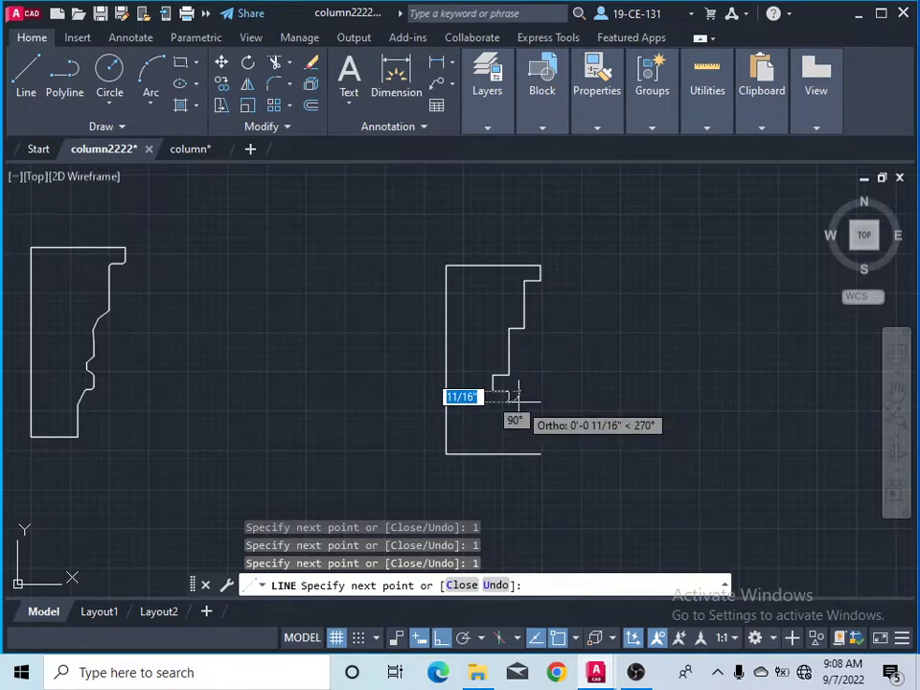
text(1)
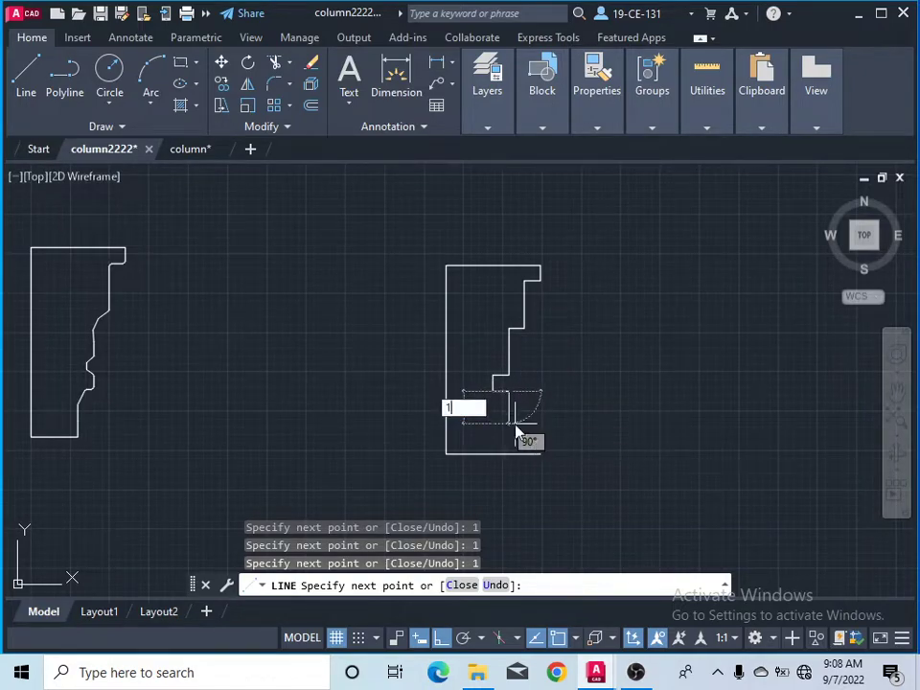
key(Return)
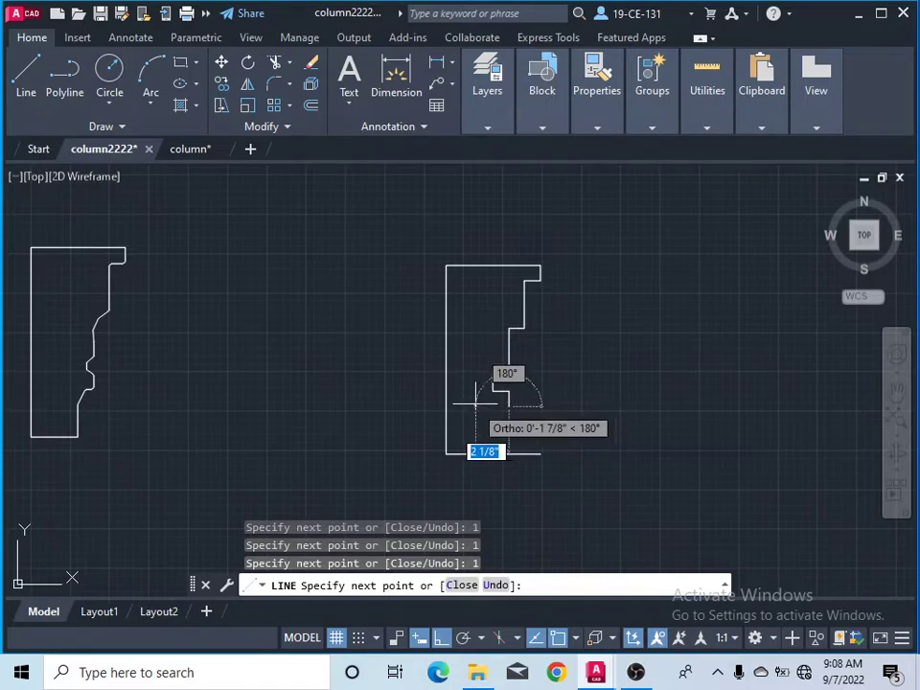
text(1)
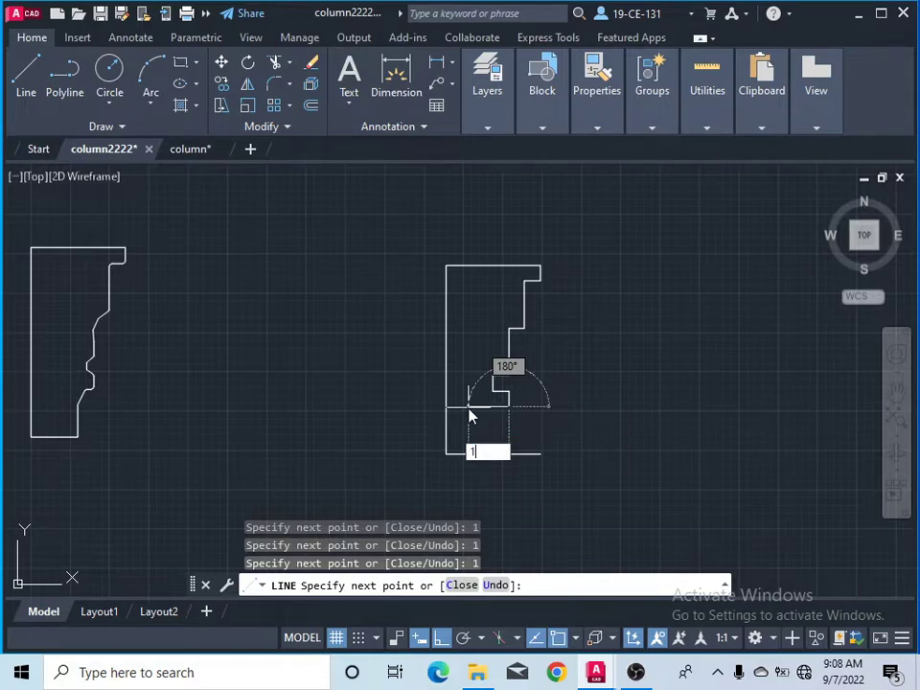
key(Return)
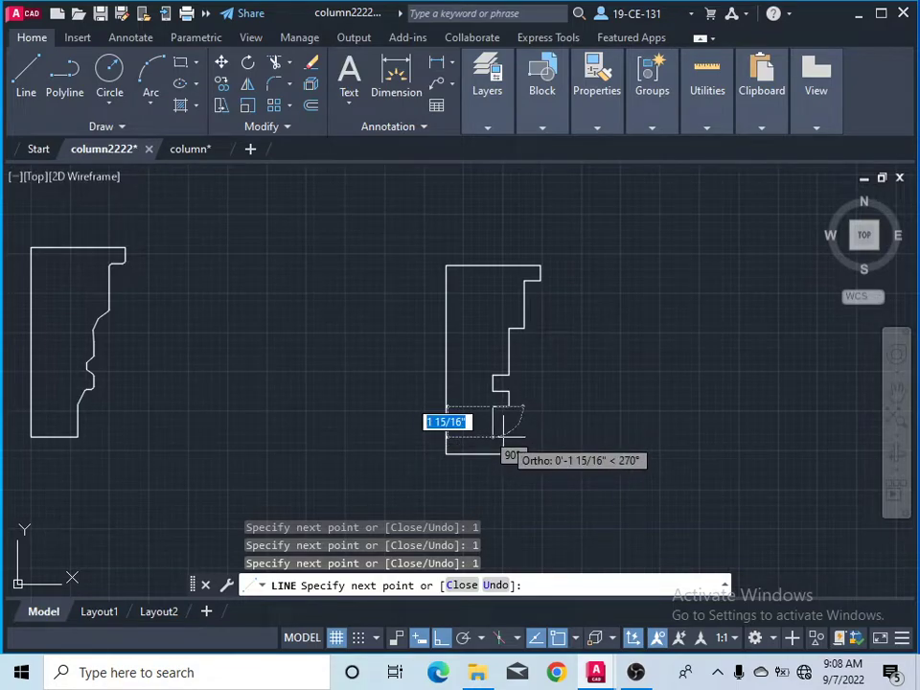
text(2)
key(Return)
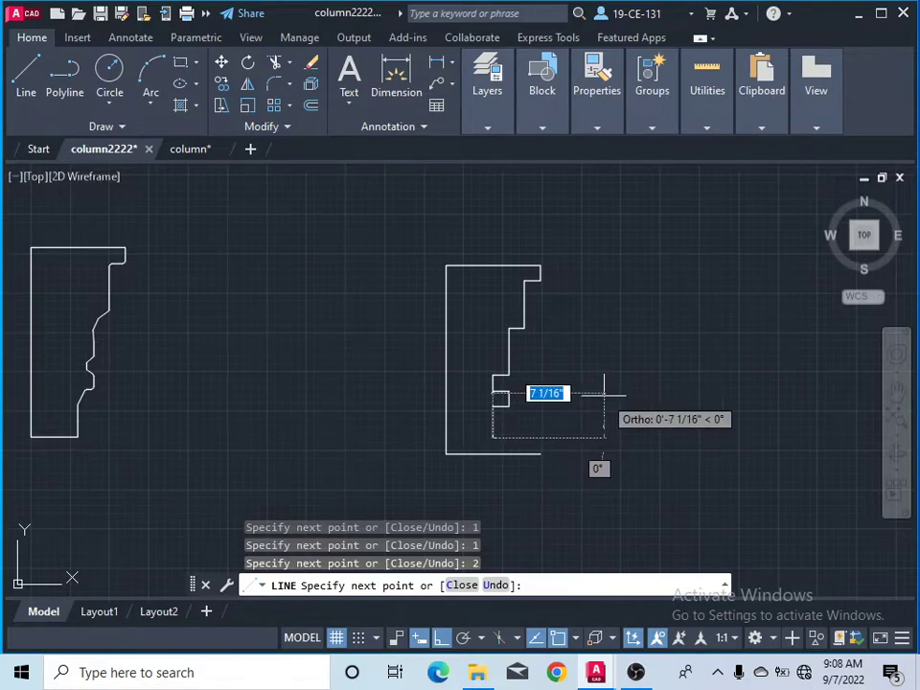
key(Return)
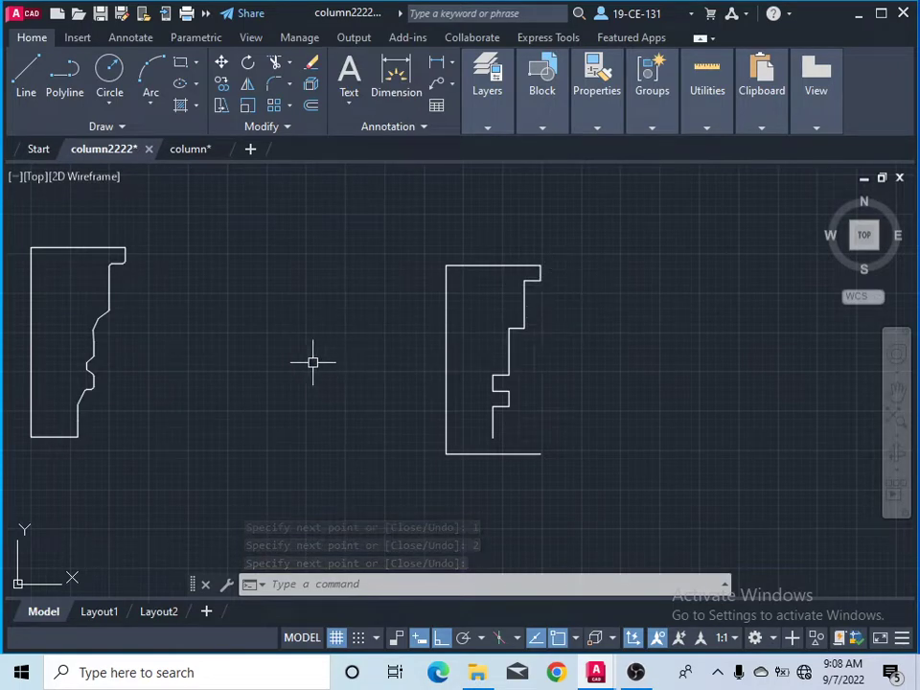
Step: Compare the curved steps of the existing profile with the new stepped profile
scroll(94, 353, up, 4)
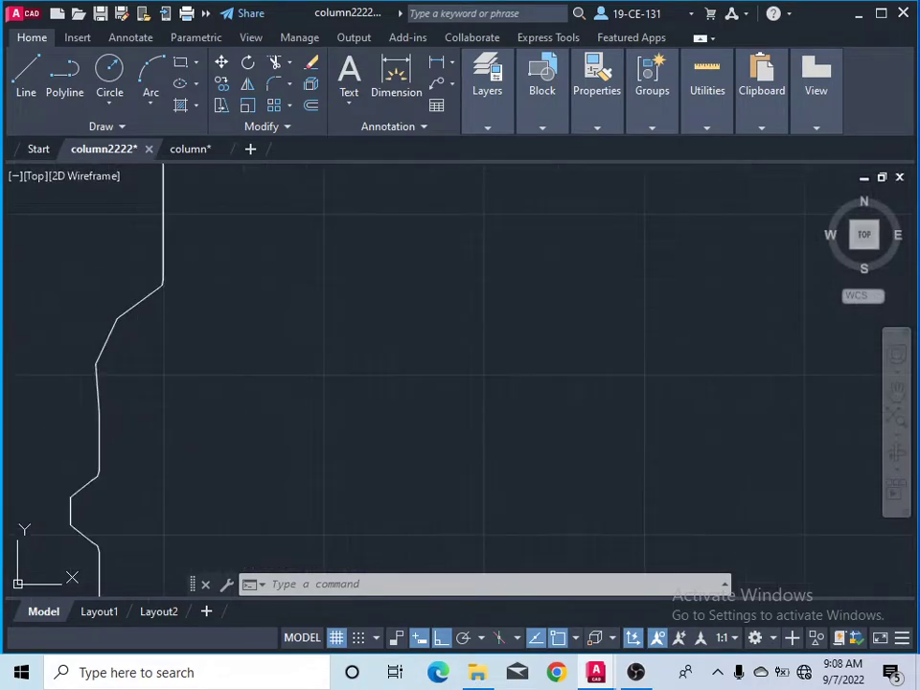
scroll(126, 324, down, 5)
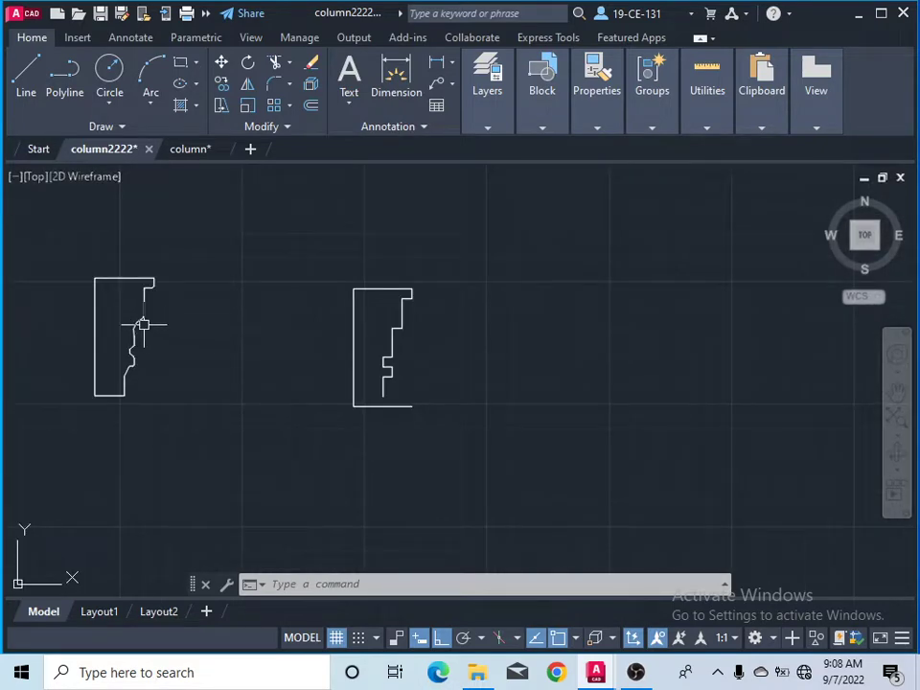
scroll(292, 321, down, 2)
scroll(176, 333, up, 4)
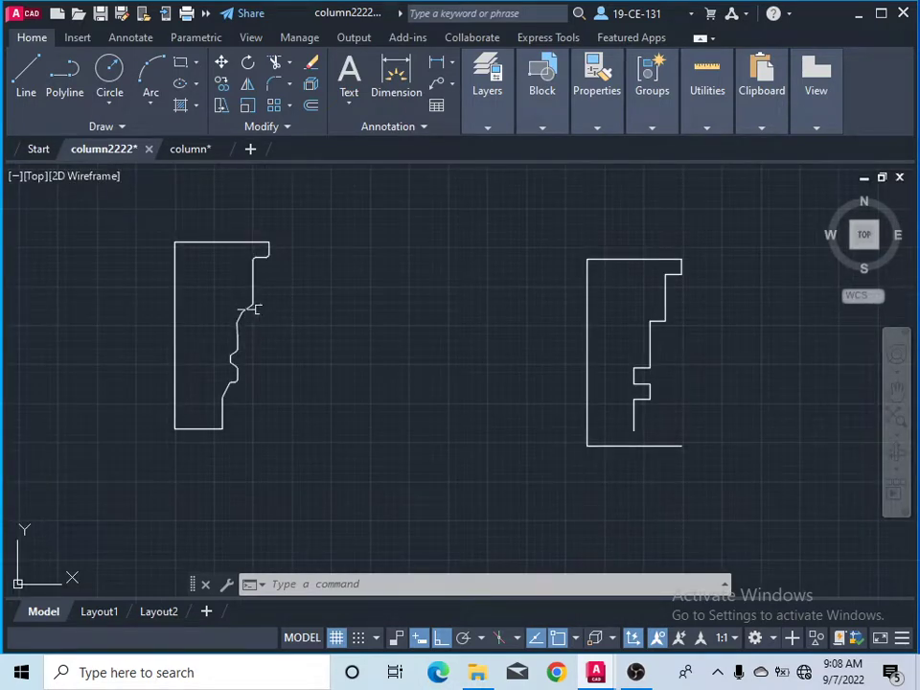
scroll(235, 308, up, 2)
scroll(212, 316, down, 2)
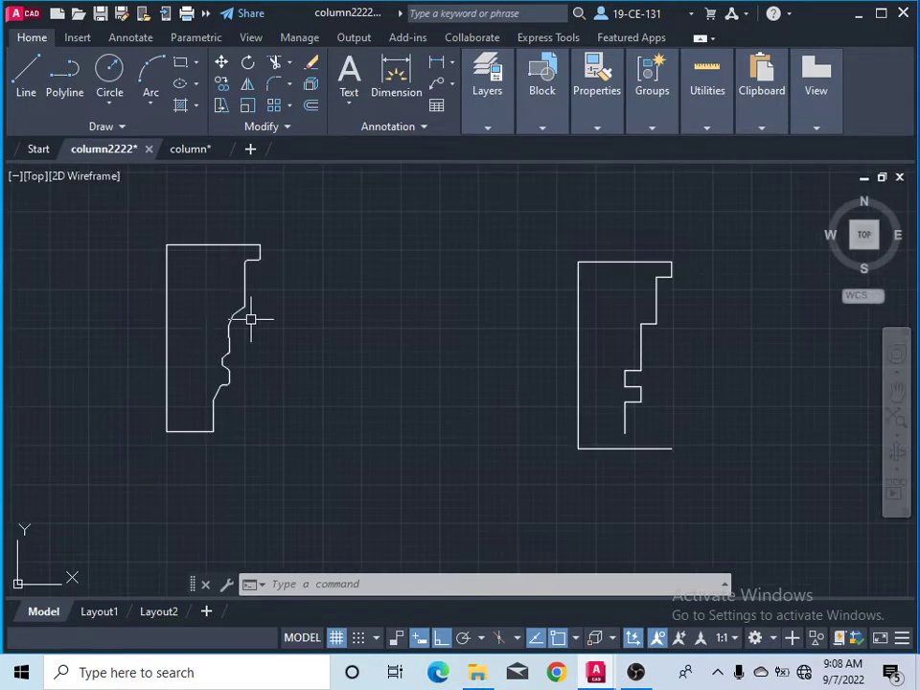
scroll(133, 331, down, 2)
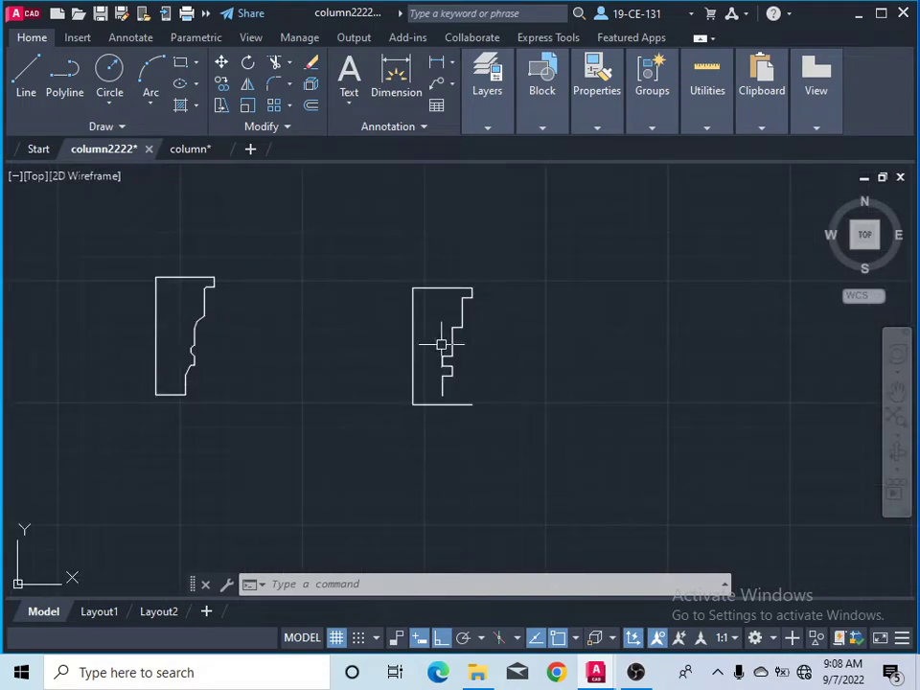
Step: Draw a three-point arc from the outer corner of the second step, through the midpoint of the 2" vertical, to the top outer corner of the notch
scroll(478, 334, up, 2)
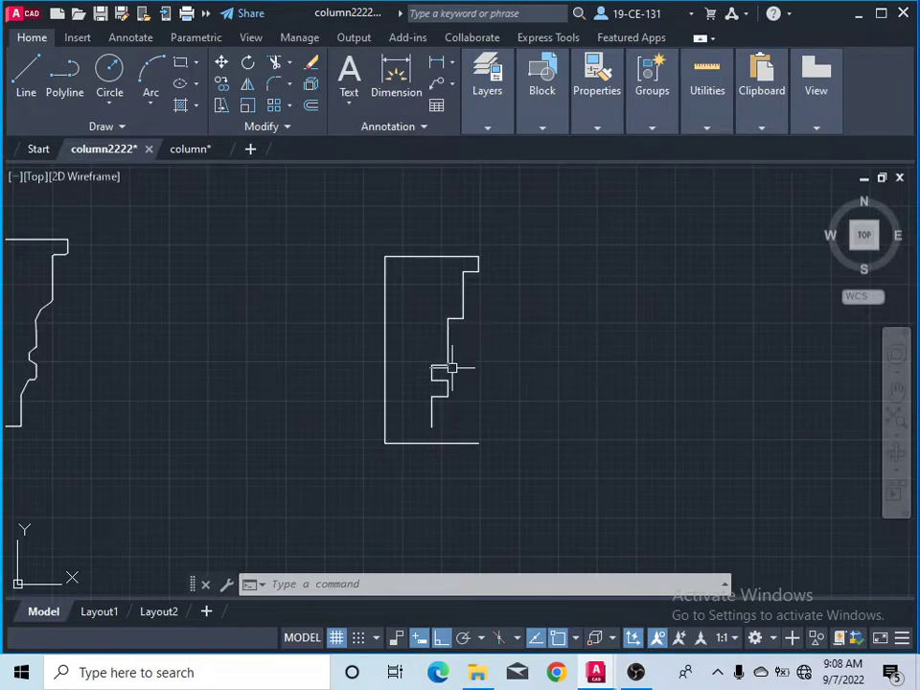
scroll(451, 368, up, 1)
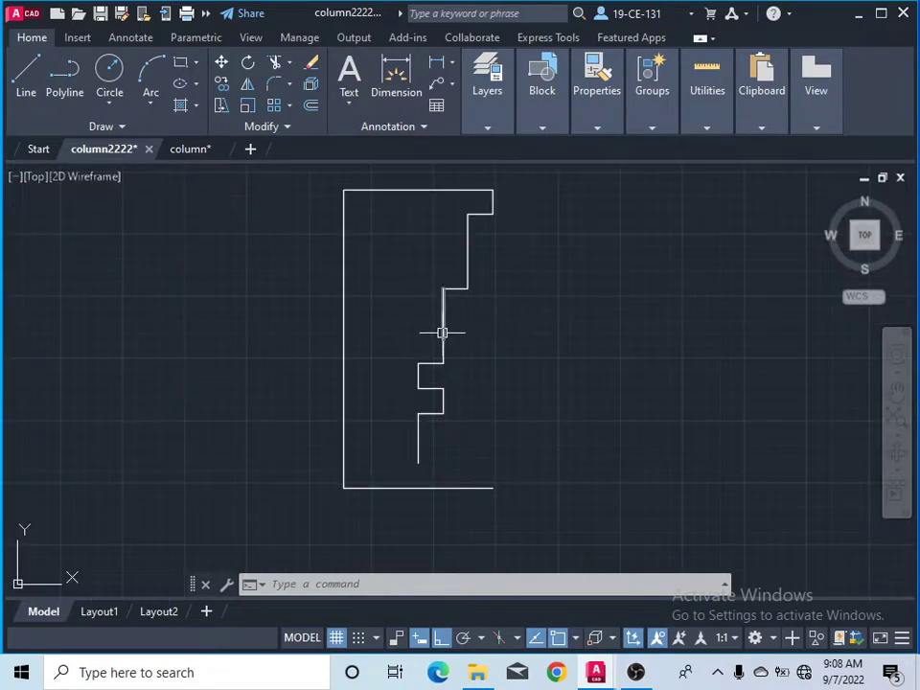
click(156, 103)
click(173, 133)
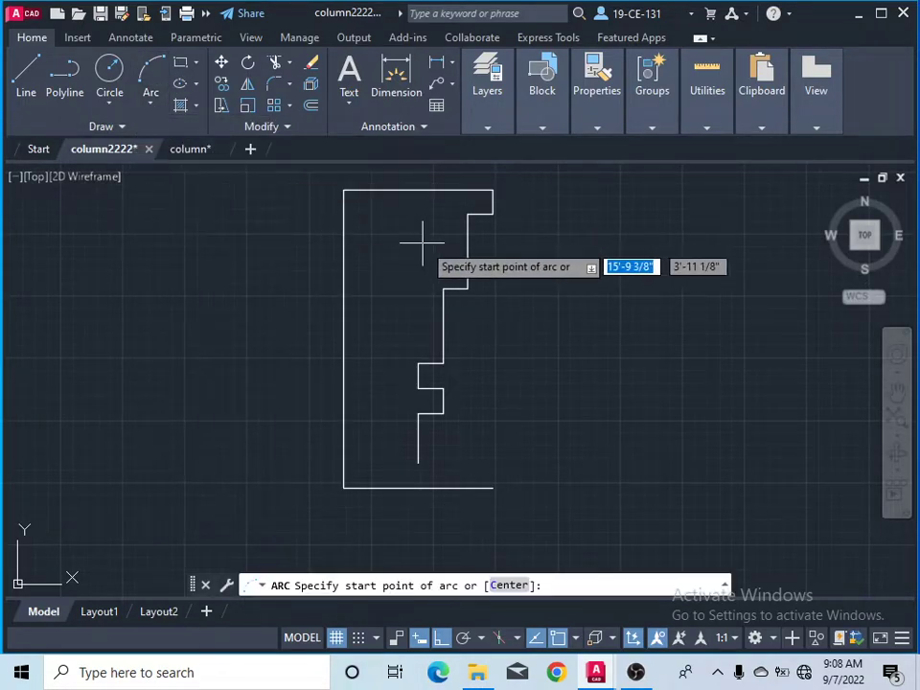
click(442, 288)
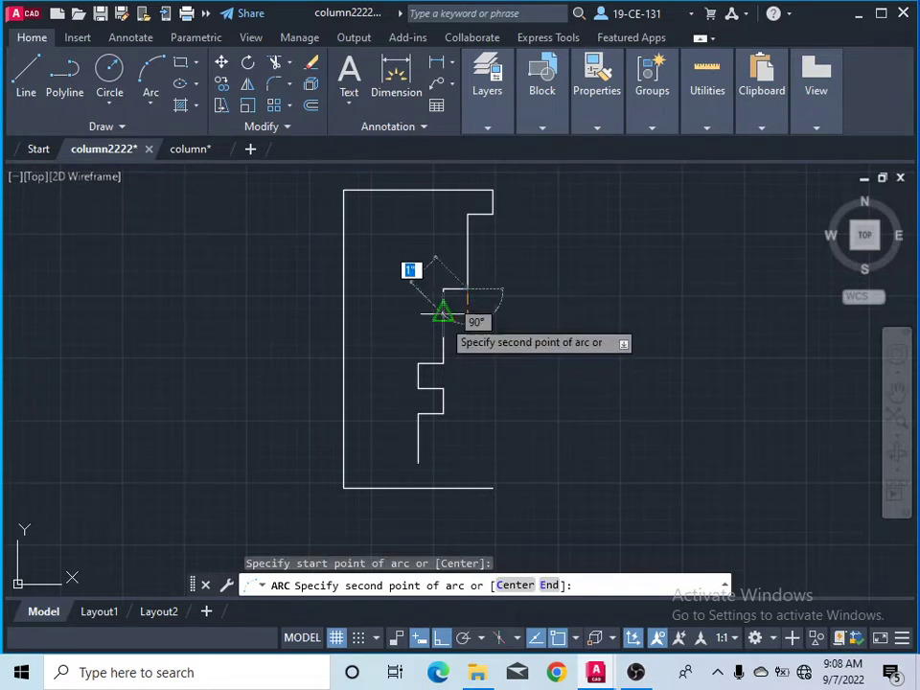
click(443, 308)
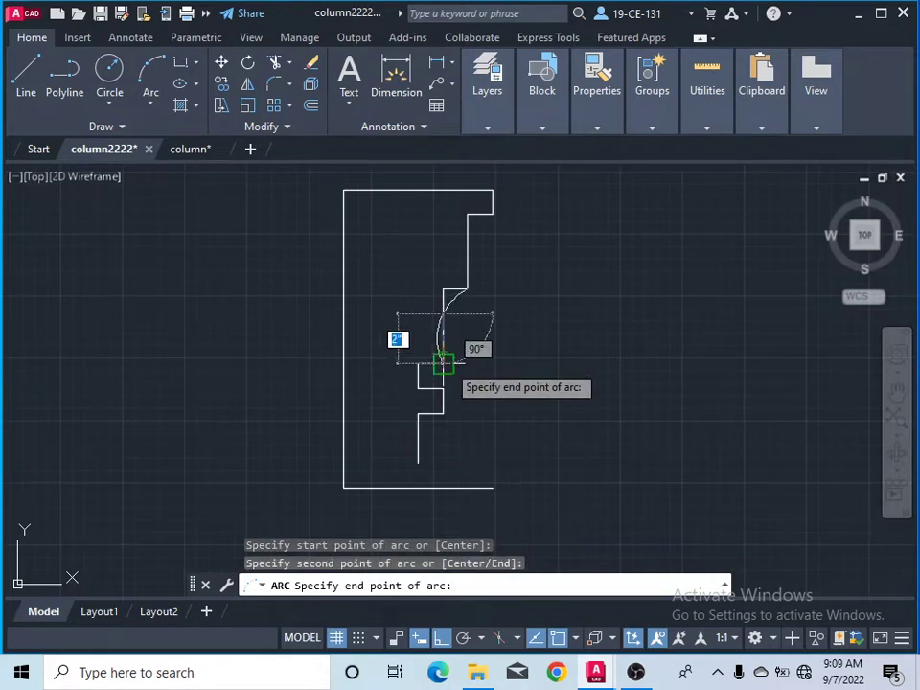
click(446, 363)
Step: Erase the straight step line and both vertical segments that the new arc replaces
click(452, 273)
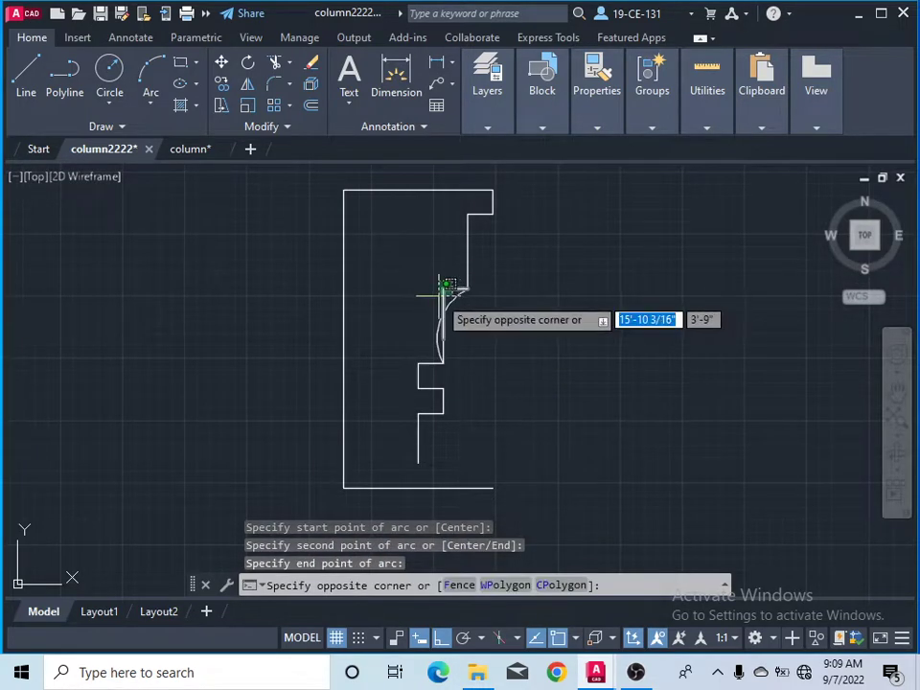
scroll(440, 288, up, 2)
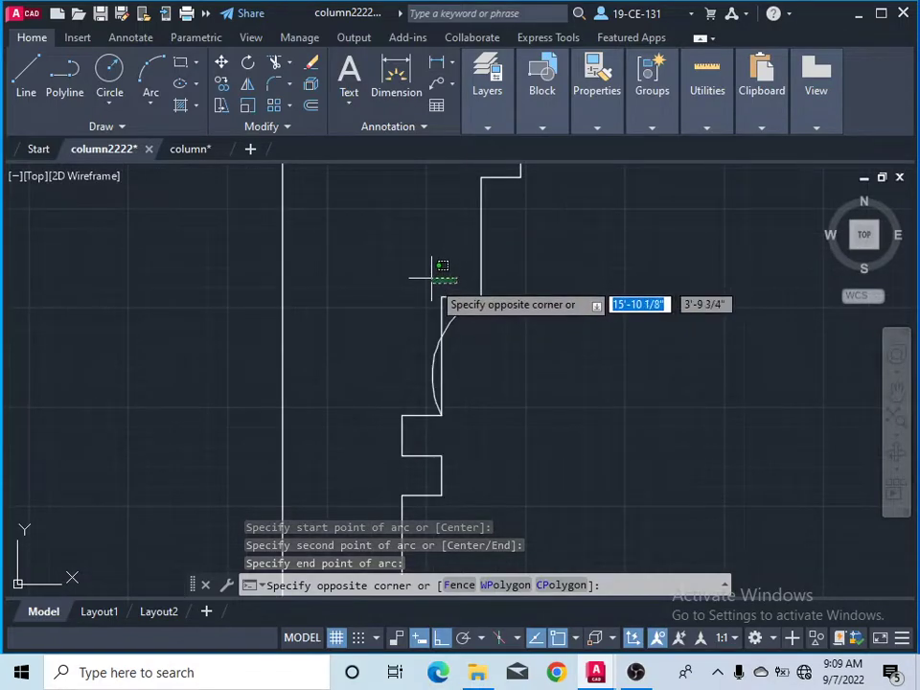
click(429, 303)
right_click(380, 224)
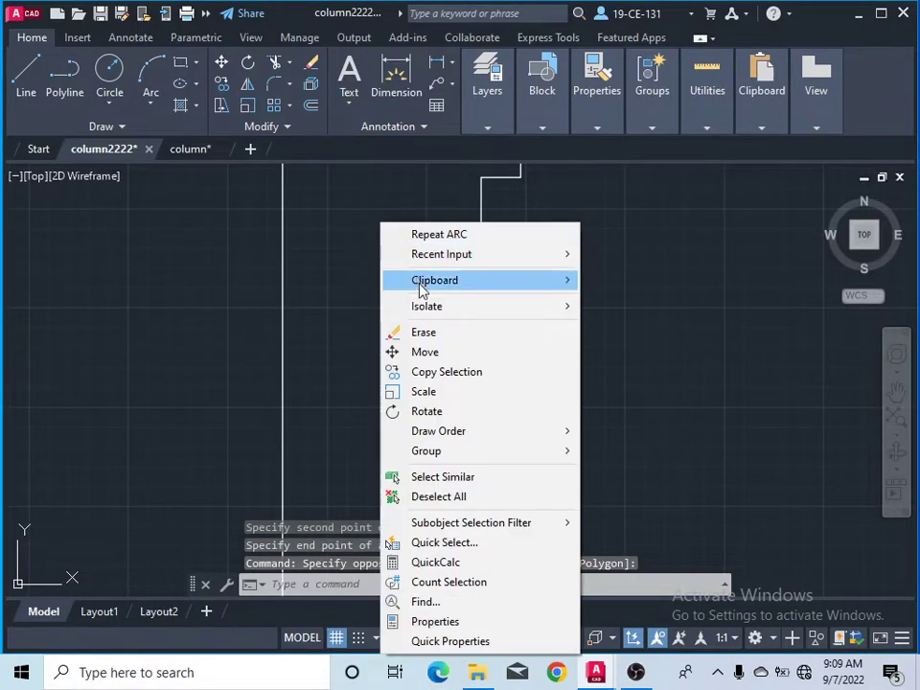
click(423, 332)
scroll(425, 268, down, 2)
scroll(442, 337, up, 3)
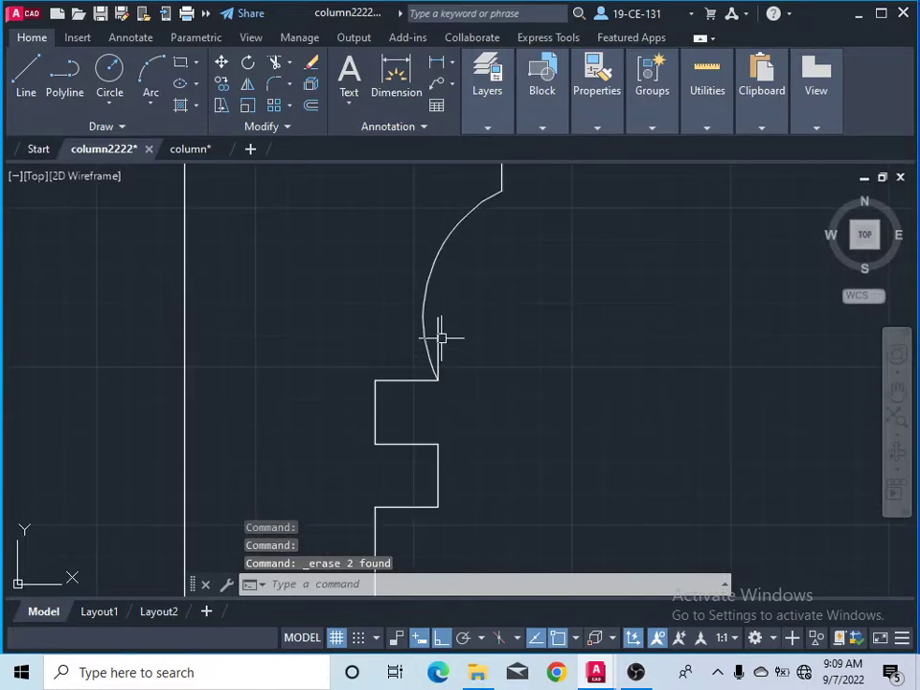
click(437, 337)
right_click(530, 299)
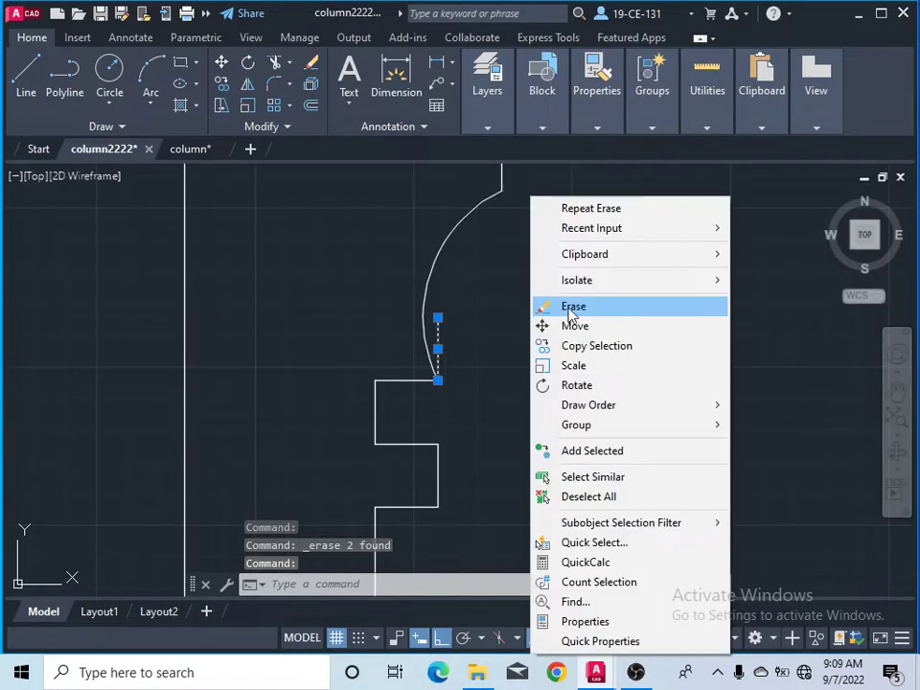
click(568, 307)
Step: Draw a 2-Point circle whose diameter spans the two inner corners of the upper notch
scroll(571, 306, down, 2)
scroll(599, 316, down, 2)
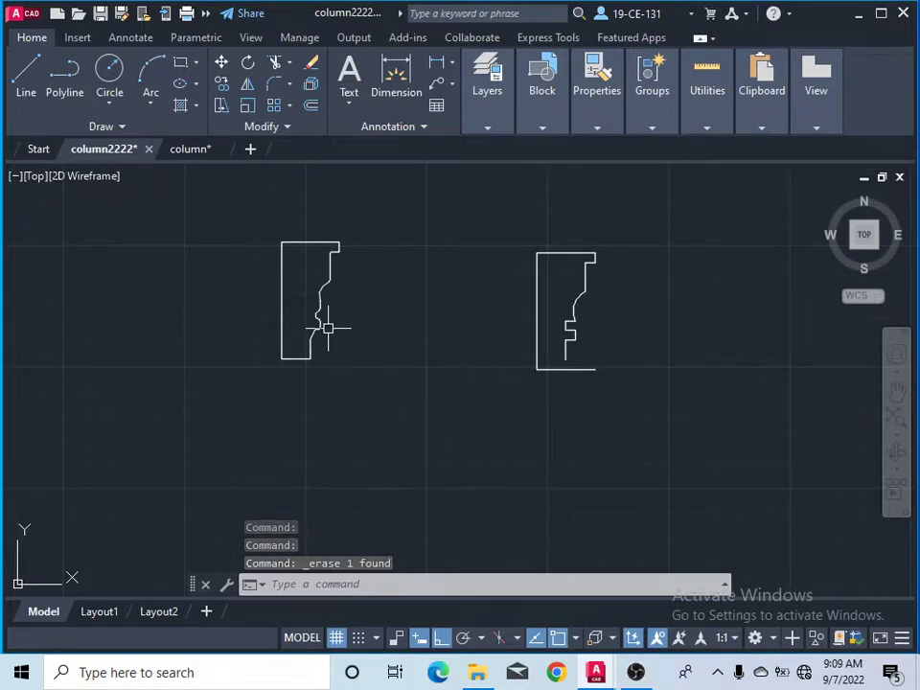
scroll(325, 325, up, 3)
scroll(345, 326, down, 5)
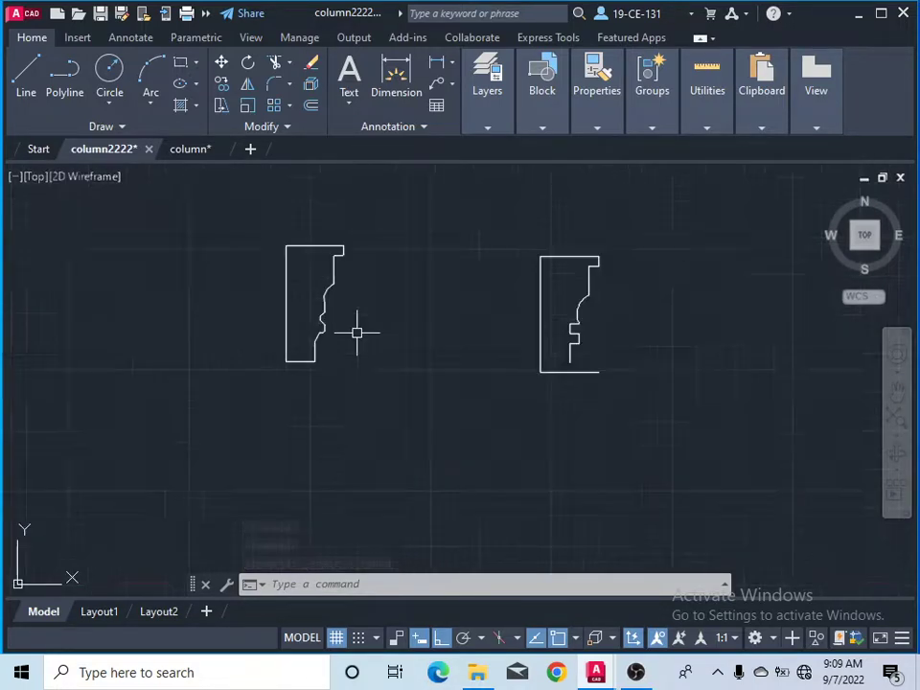
scroll(341, 329, up, 4)
scroll(341, 329, down, 4)
scroll(534, 334, up, 6)
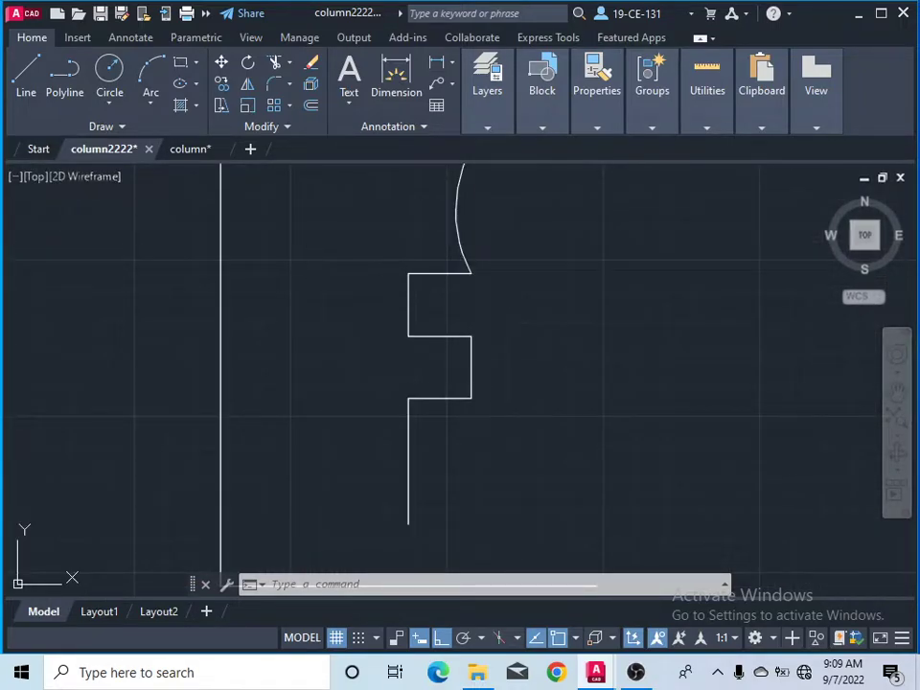
click(112, 105)
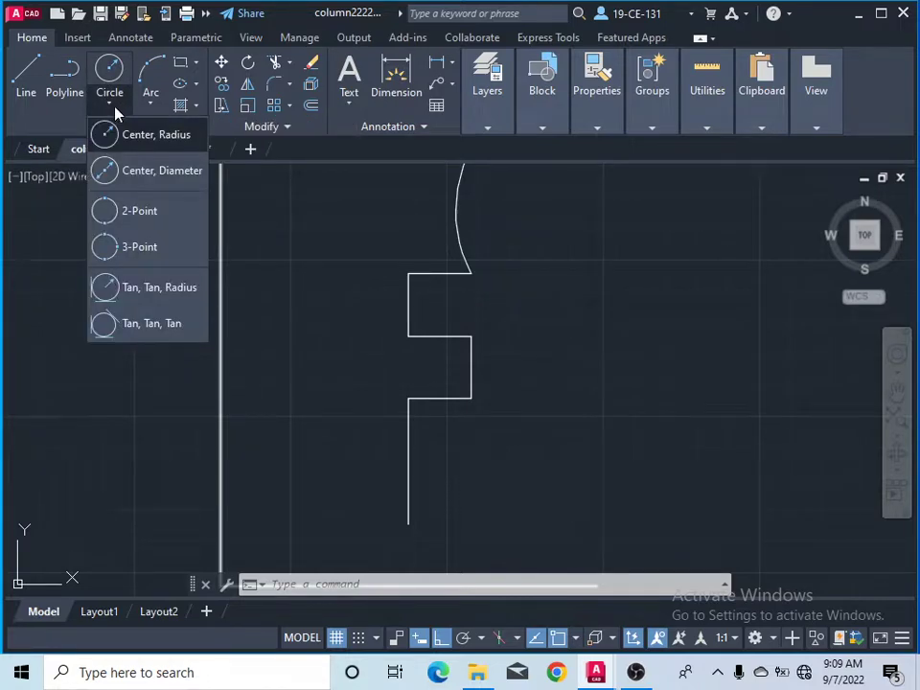
click(141, 213)
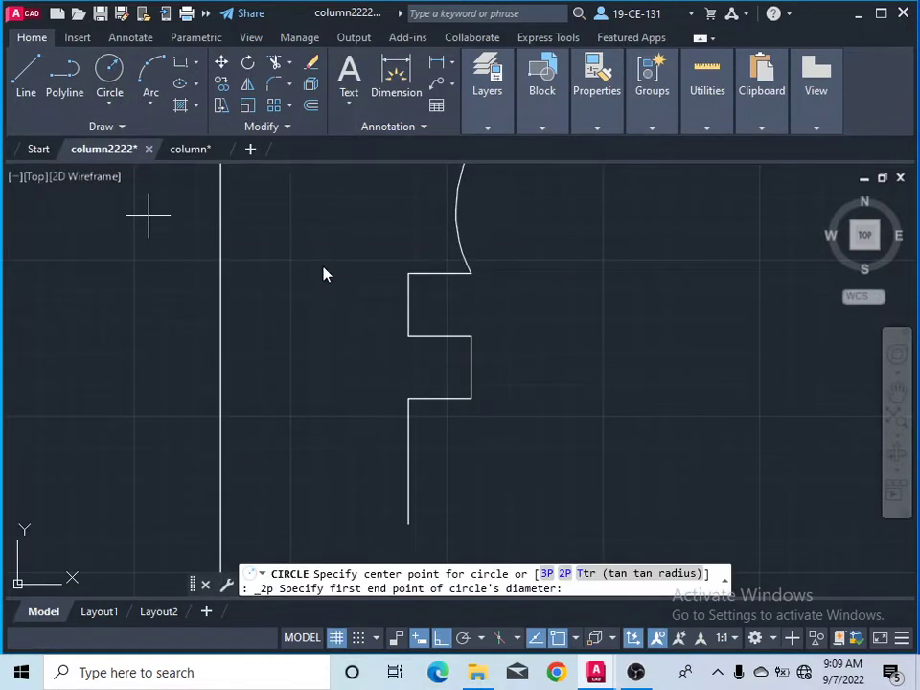
click(408, 271)
click(408, 336)
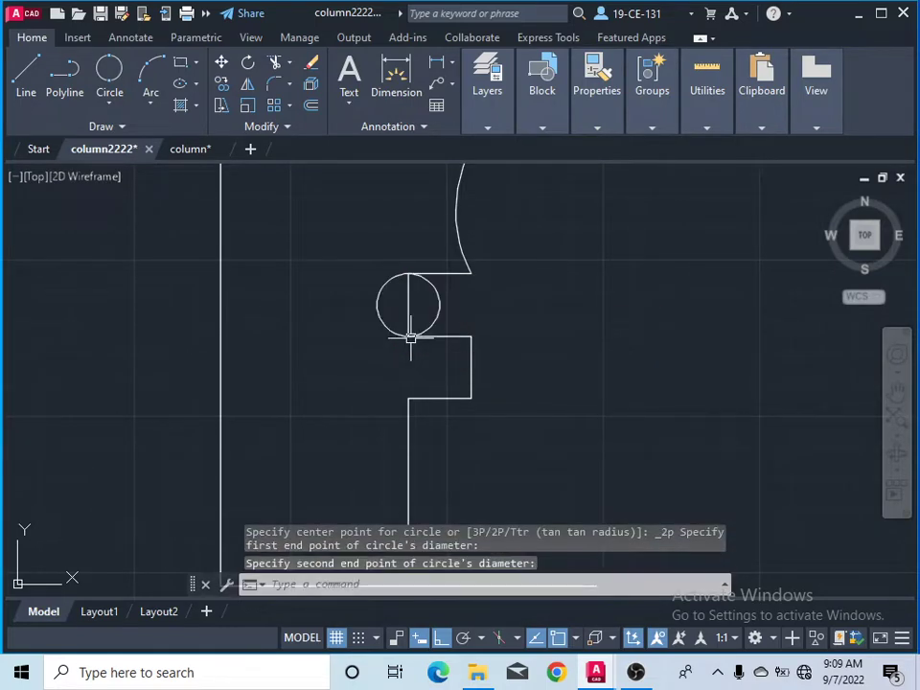
click(273, 63)
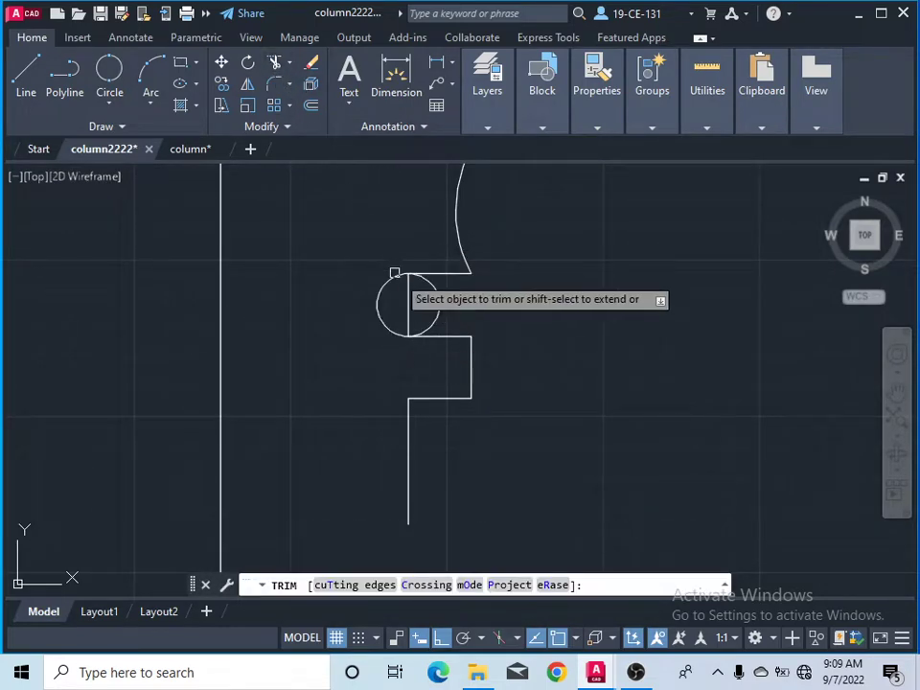
click(439, 303)
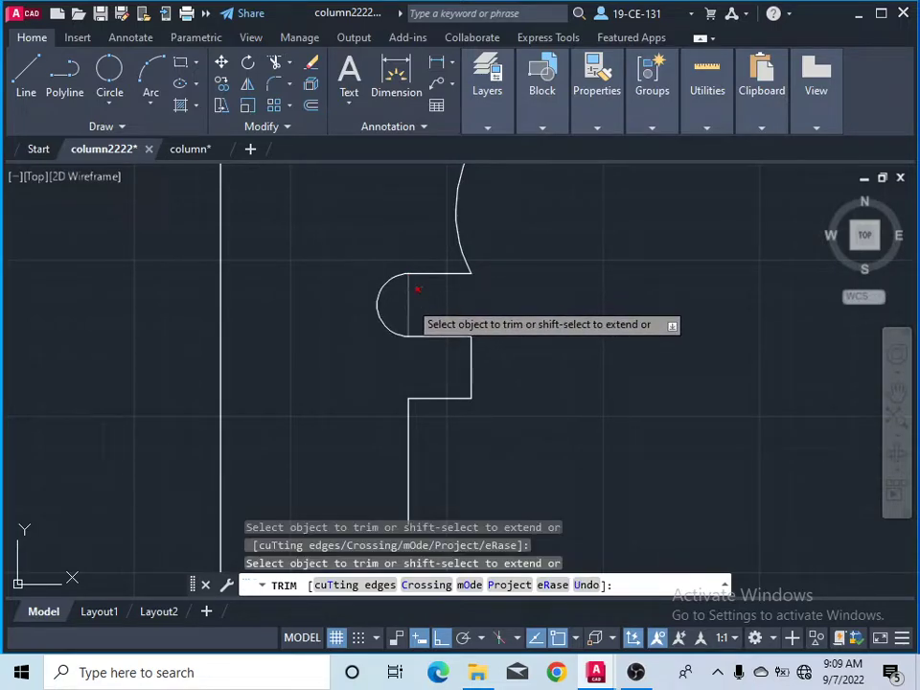
click(406, 298)
right_click(330, 230)
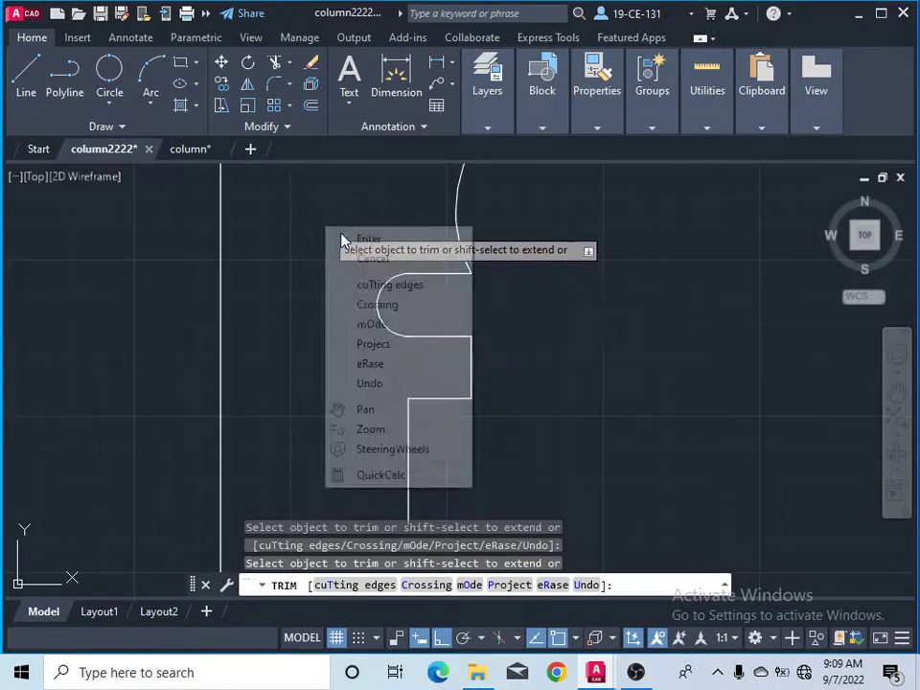
click(353, 241)
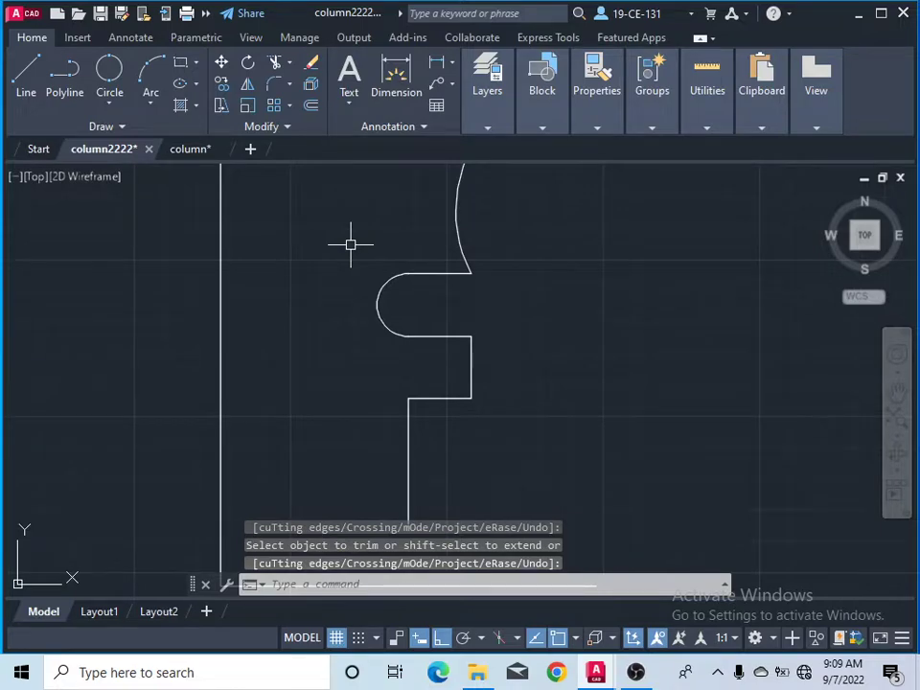
key(ctrl+z)
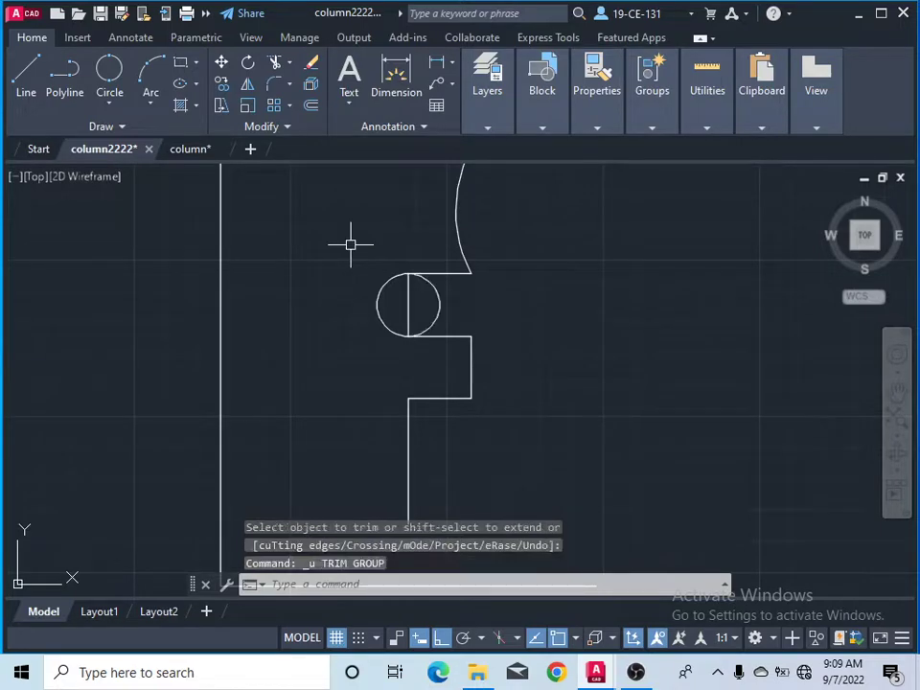
Step: Trim away the circle's left half and the notch's vertical line, keeping the right half as the notch's curve
click(275, 67)
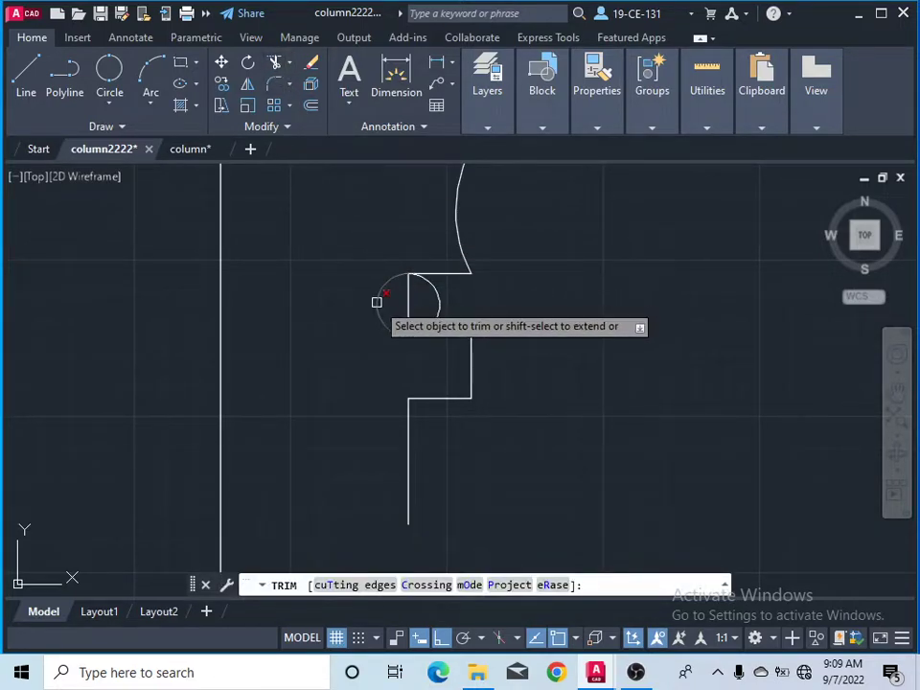
click(379, 304)
right_click(354, 271)
click(364, 279)
Step: Examine the finished profiles elsewhere in the drawing as a reference for the remaining curves of the new one
scroll(500, 283, down, 3)
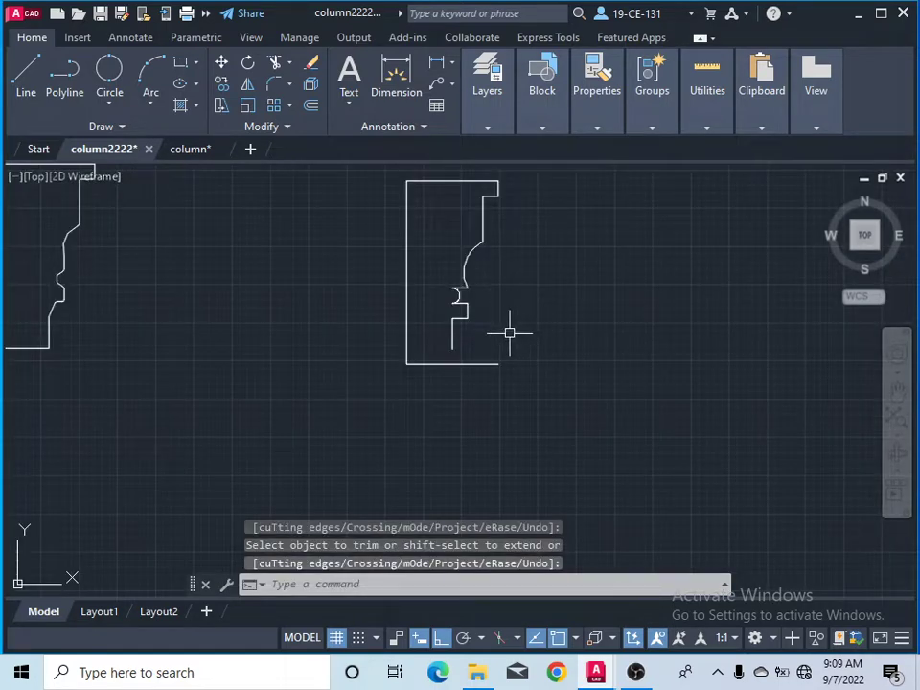
scroll(513, 327, down, 2)
scroll(474, 338, up, 2)
scroll(503, 325, down, 2)
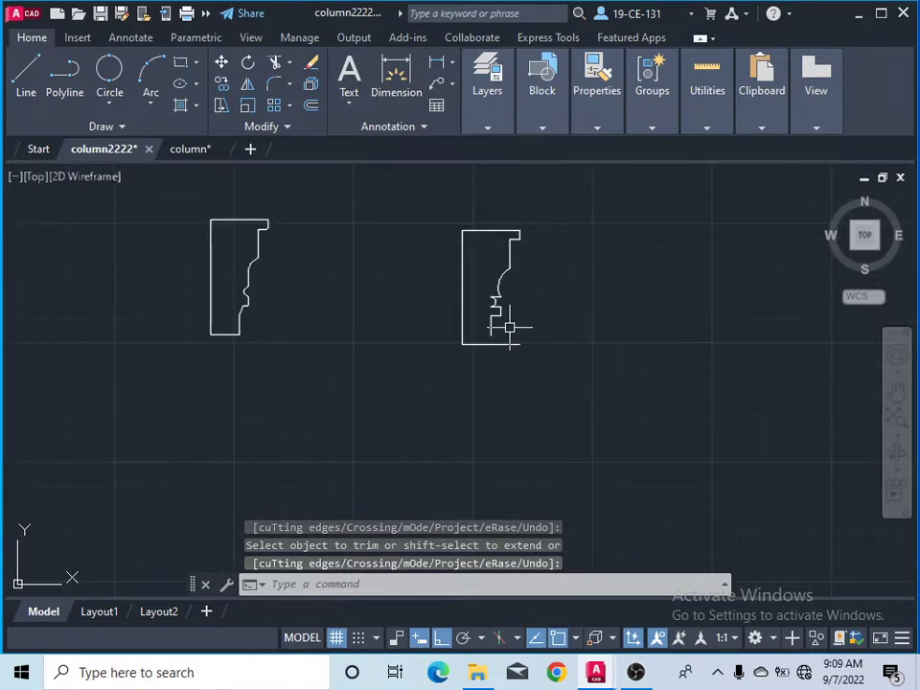
scroll(442, 370, down, 5)
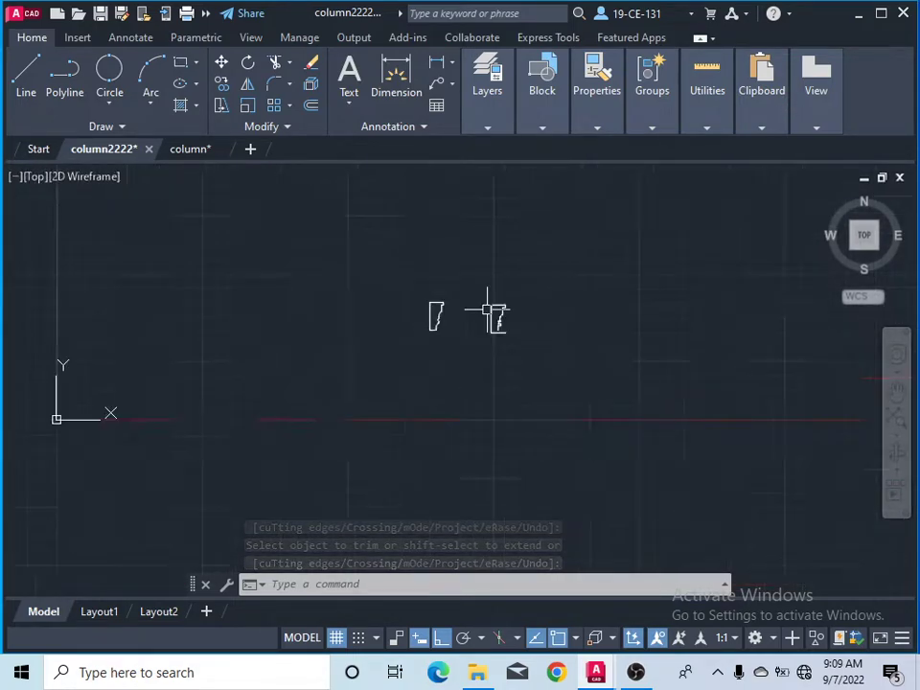
scroll(313, 325, up, 10)
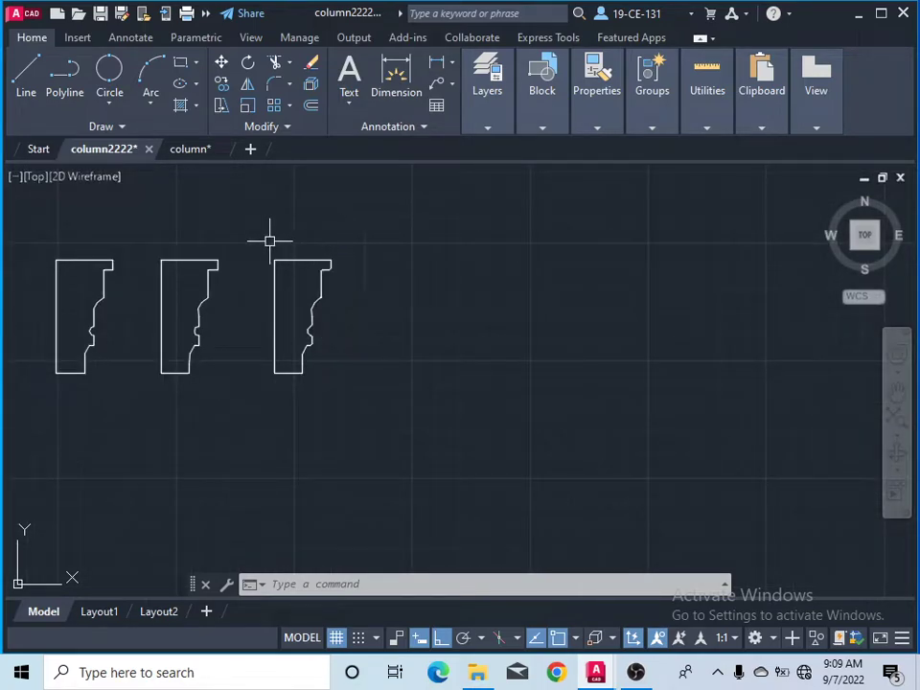
scroll(235, 240, up, 2)
scroll(152, 251, down, 8)
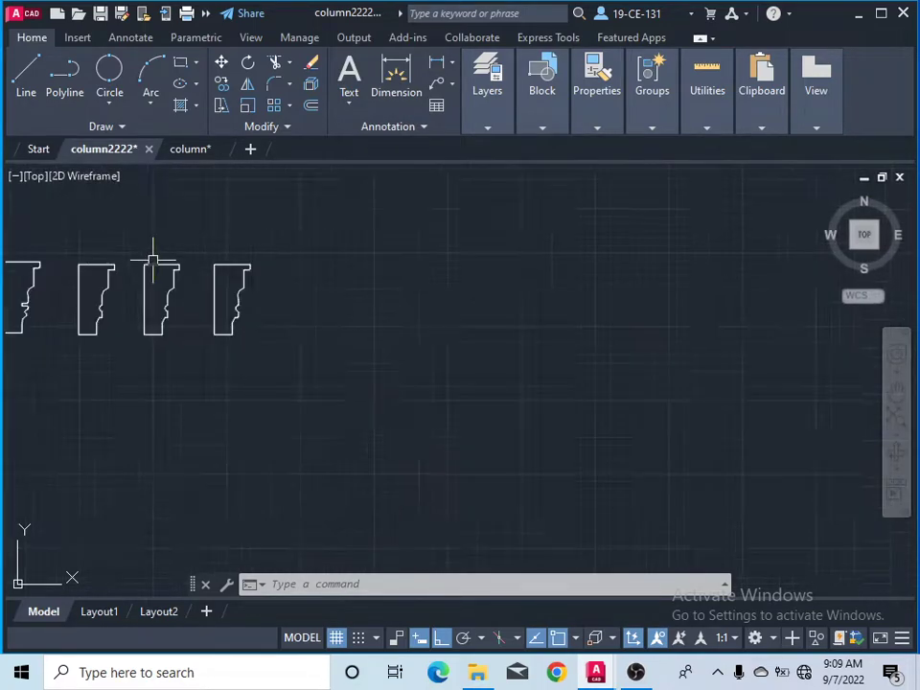
scroll(317, 242, up, 10)
scroll(247, 295, up, 2)
scroll(252, 270, up, 2)
scroll(397, 354, down, 4)
Step: Draw a three-point arc from the lower step's outer corner, through the vertical line's midpoint, to that line's lower end
scroll(357, 354, up, 4)
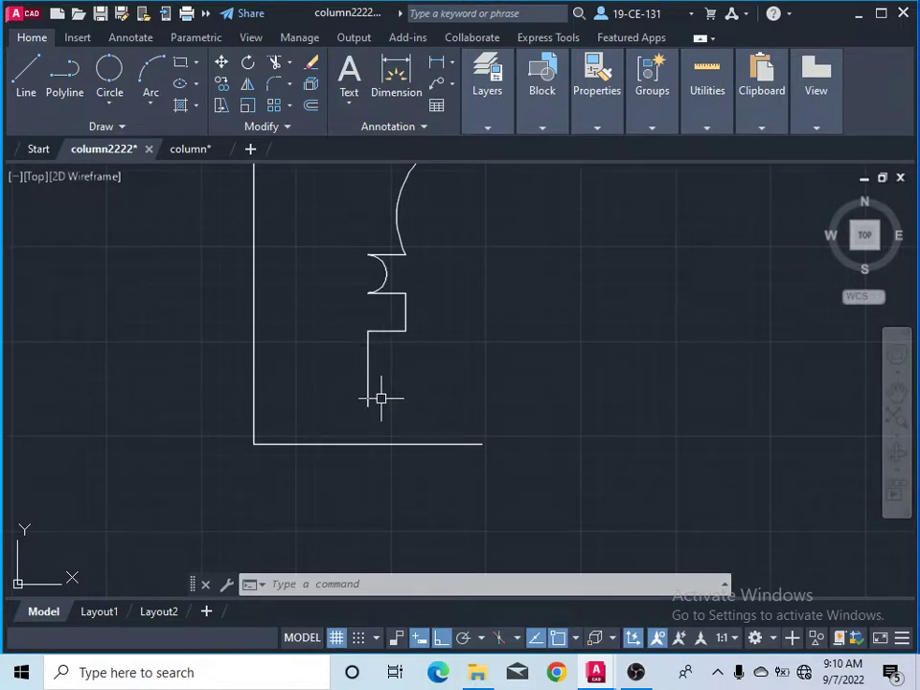
click(148, 82)
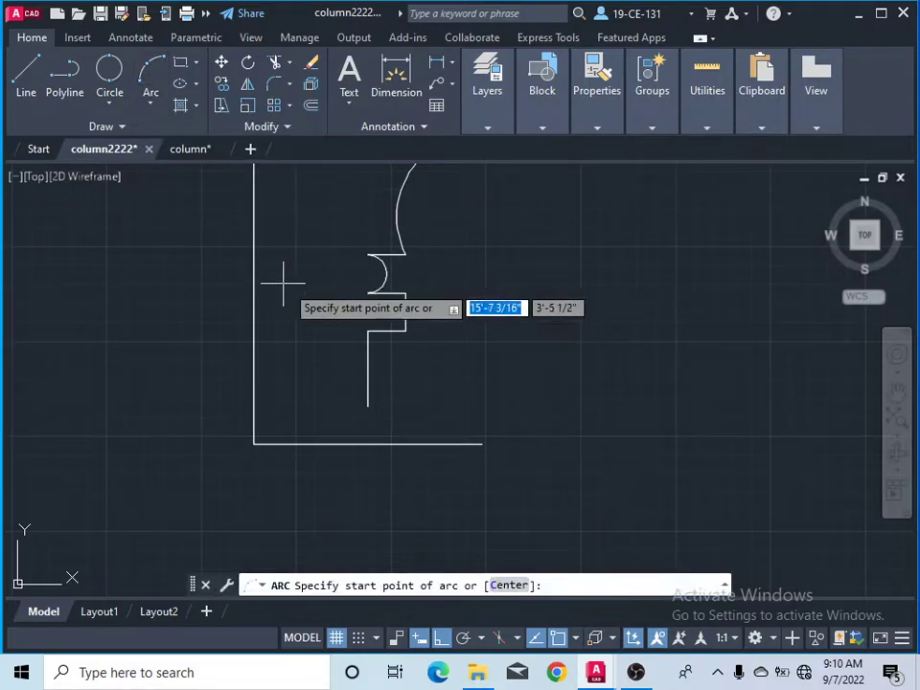
click(405, 331)
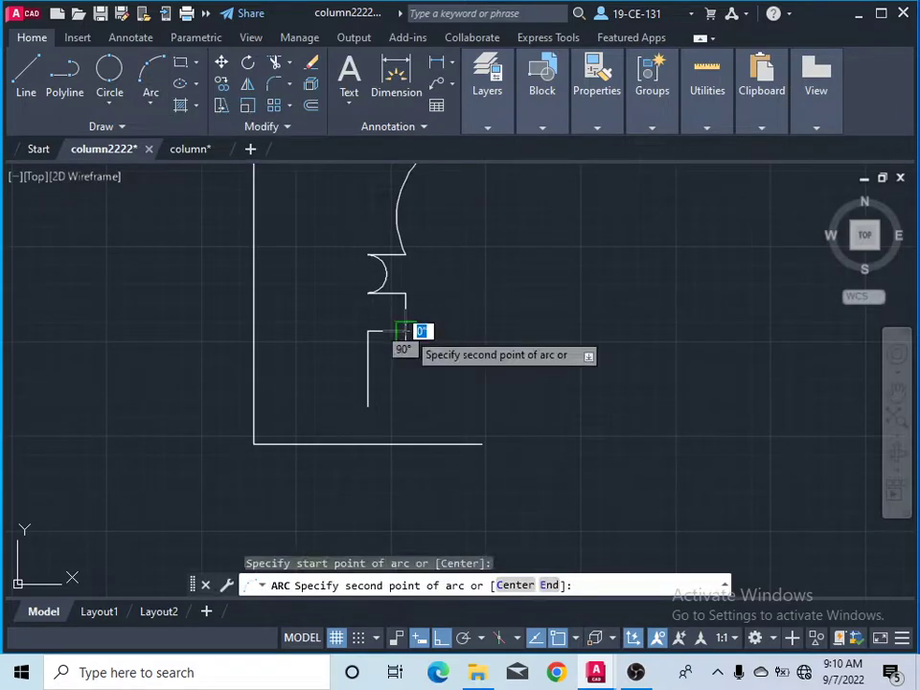
click(365, 368)
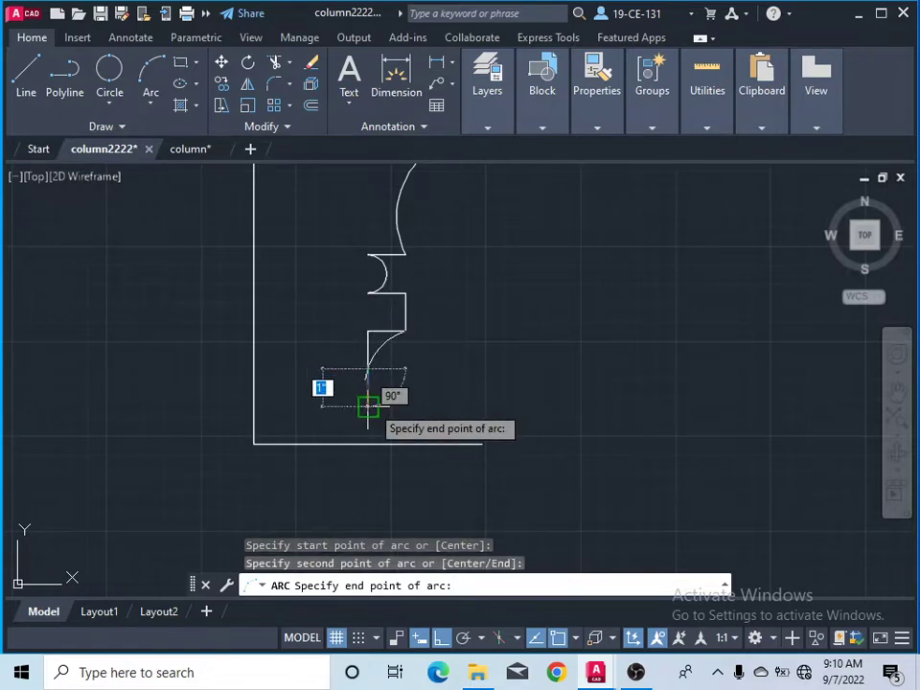
click(368, 407)
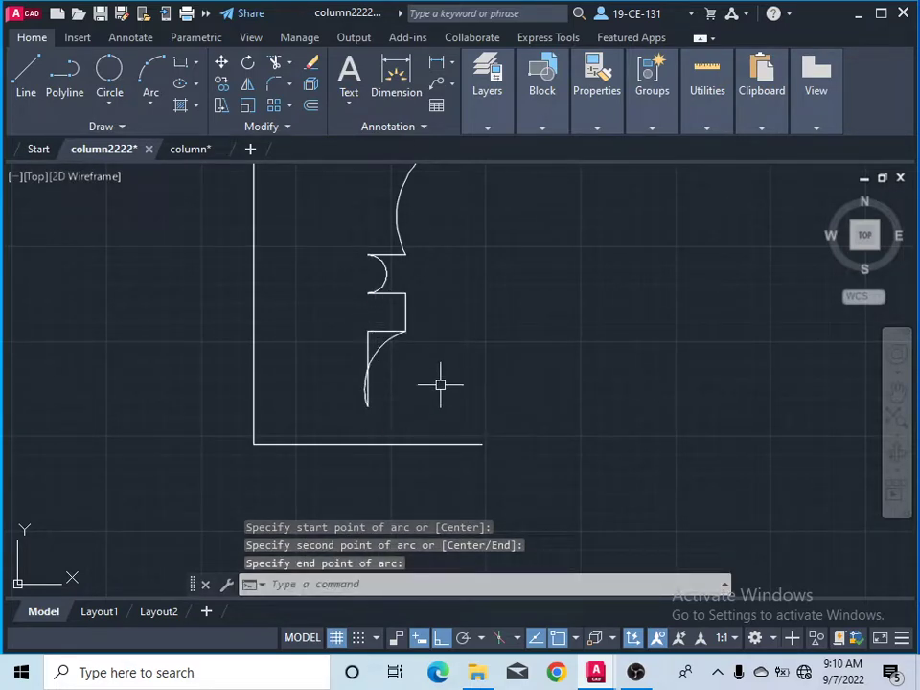
Step: Draw a vertical line from the new arc's lower end down to the profile's base line
click(28, 81)
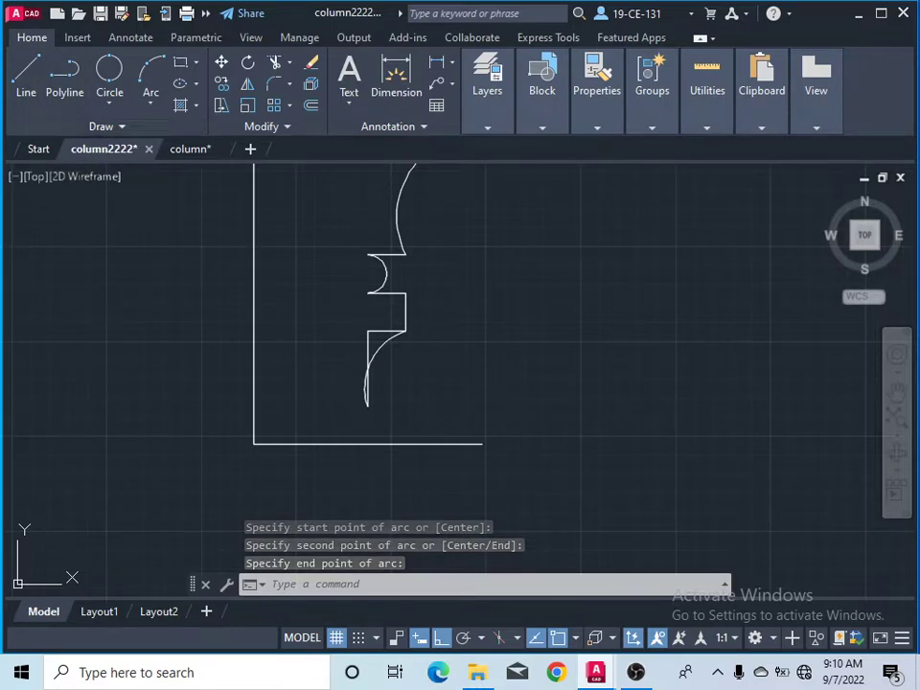
click(368, 407)
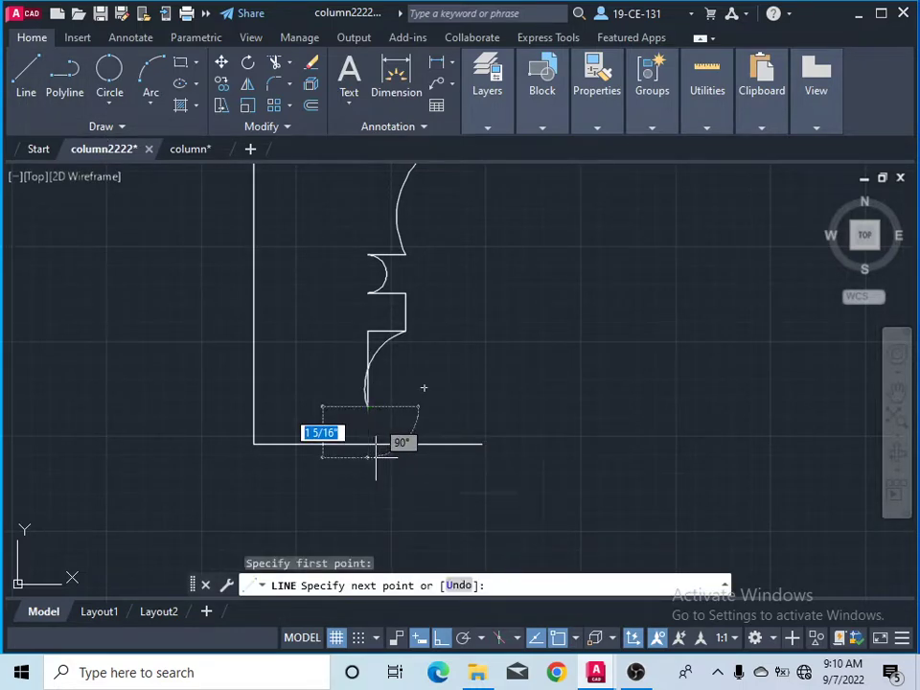
click(368, 443)
right_click(507, 320)
click(532, 330)
scroll(451, 370, down, 3)
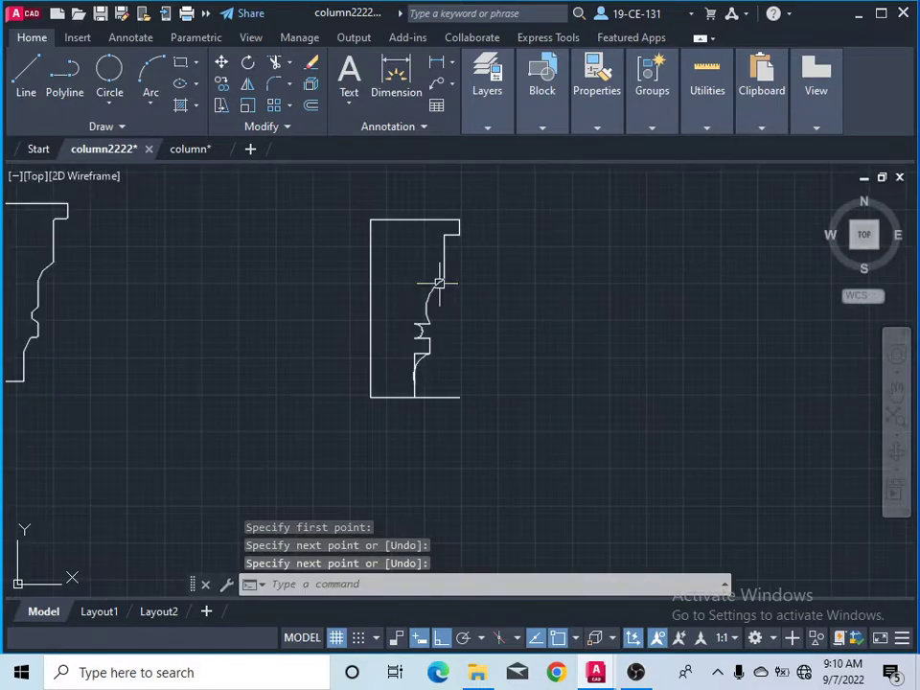
Step: Trim away the horizontal step line and the vertical line segments that the lower arc replaces
click(277, 65)
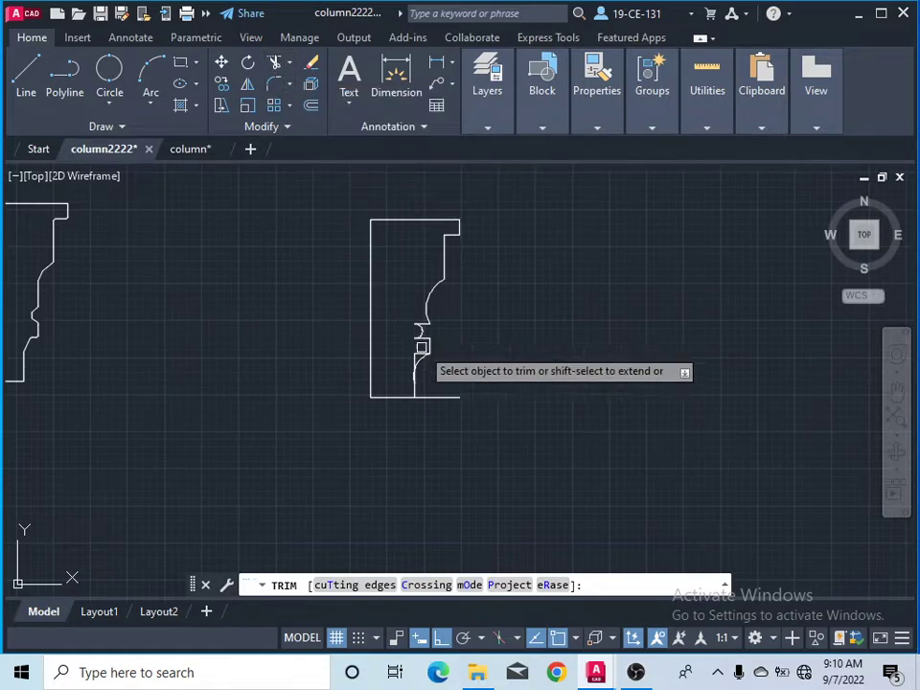
scroll(427, 388, up, 5)
click(324, 254)
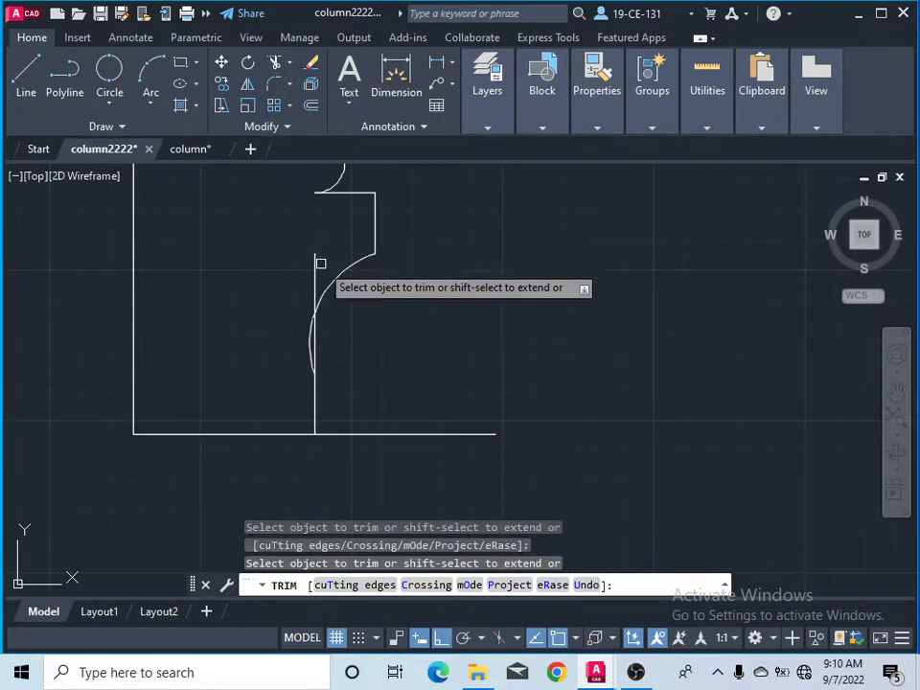
click(314, 343)
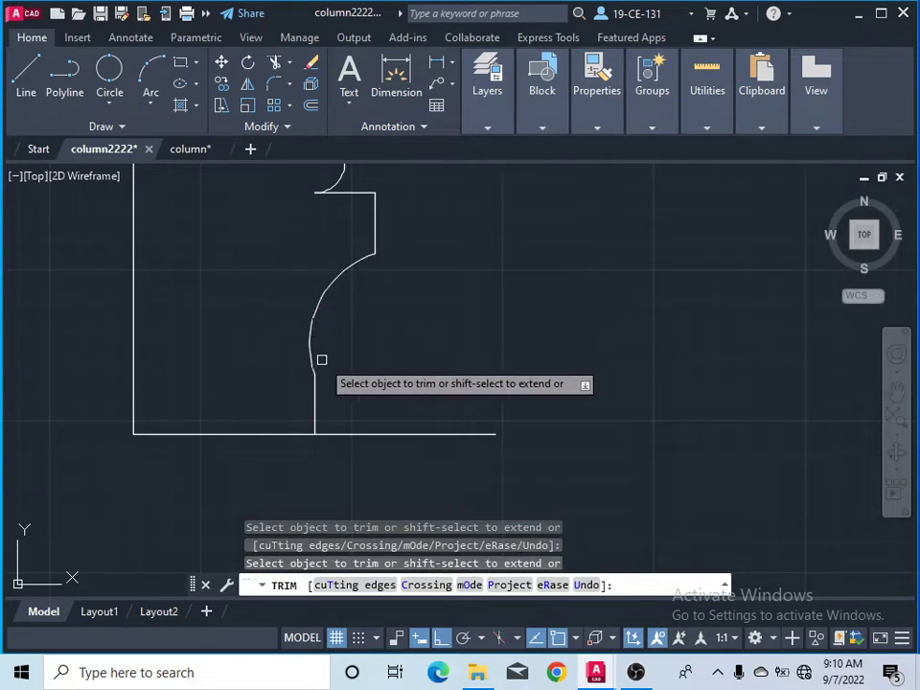
scroll(456, 350, down, 3)
scroll(421, 278, down, 2)
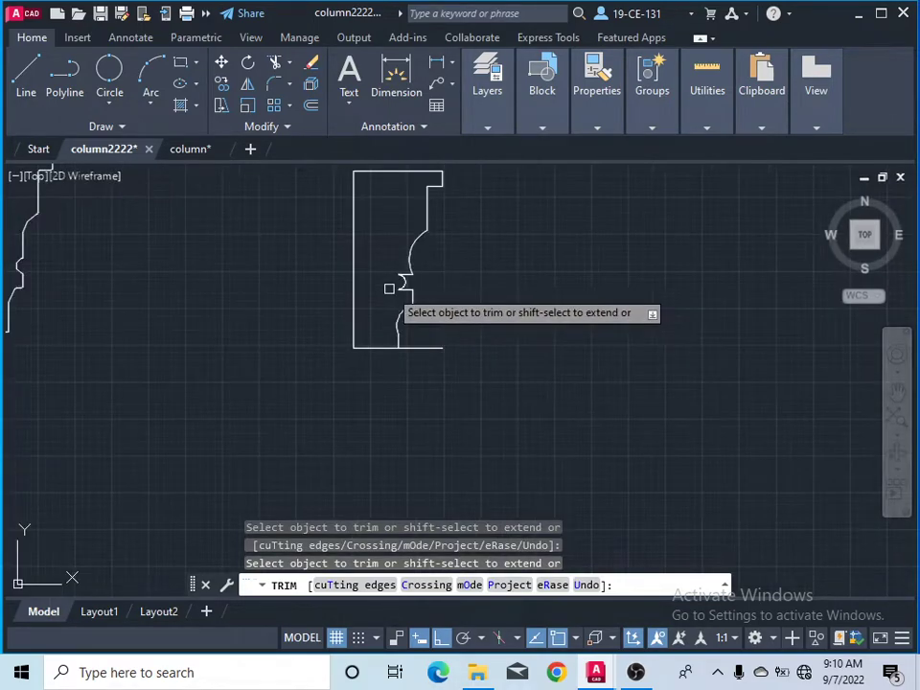
right_click(492, 242)
click(532, 254)
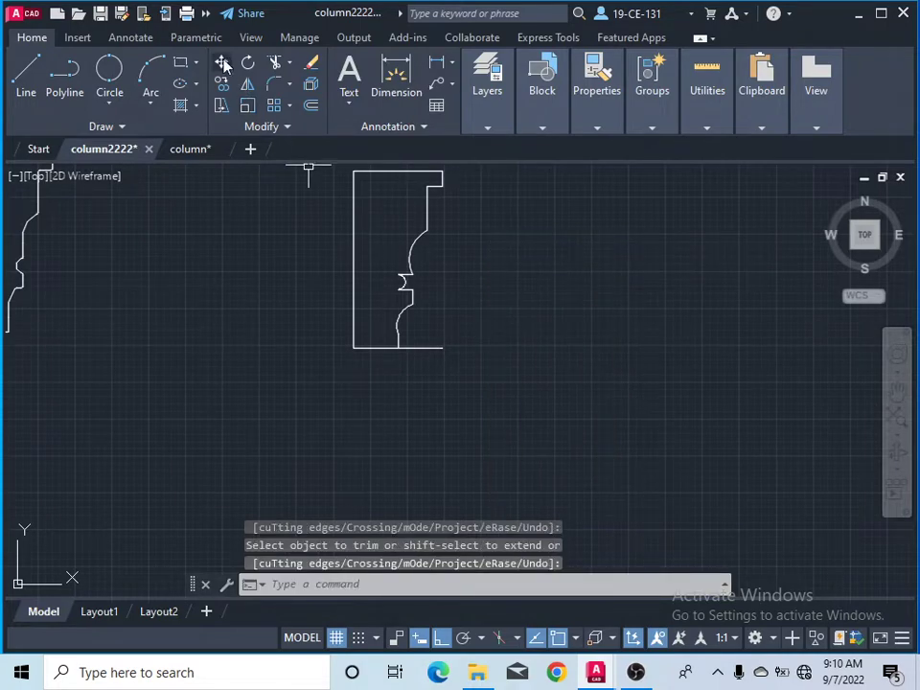
Step: Trim the part of the base line that extends outward past the profile's lowest vertical line
click(274, 66)
click(429, 347)
right_click(494, 308)
click(532, 313)
scroll(427, 316, down, 2)
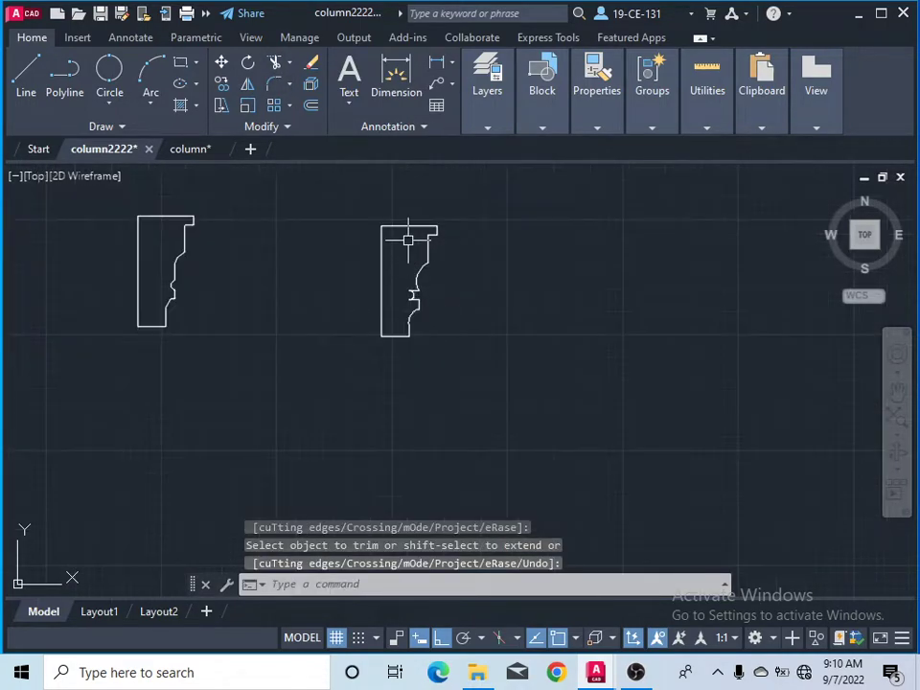
scroll(412, 237, up, 4)
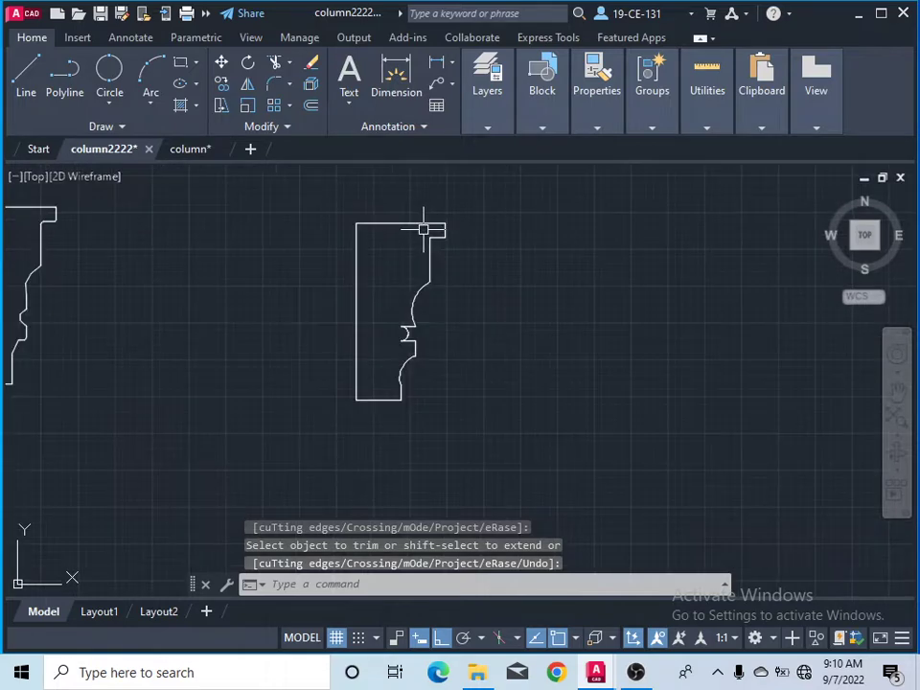
Step: Fillet the lower outer corner of the profile's top lip with a radius of 0.15
click(275, 86)
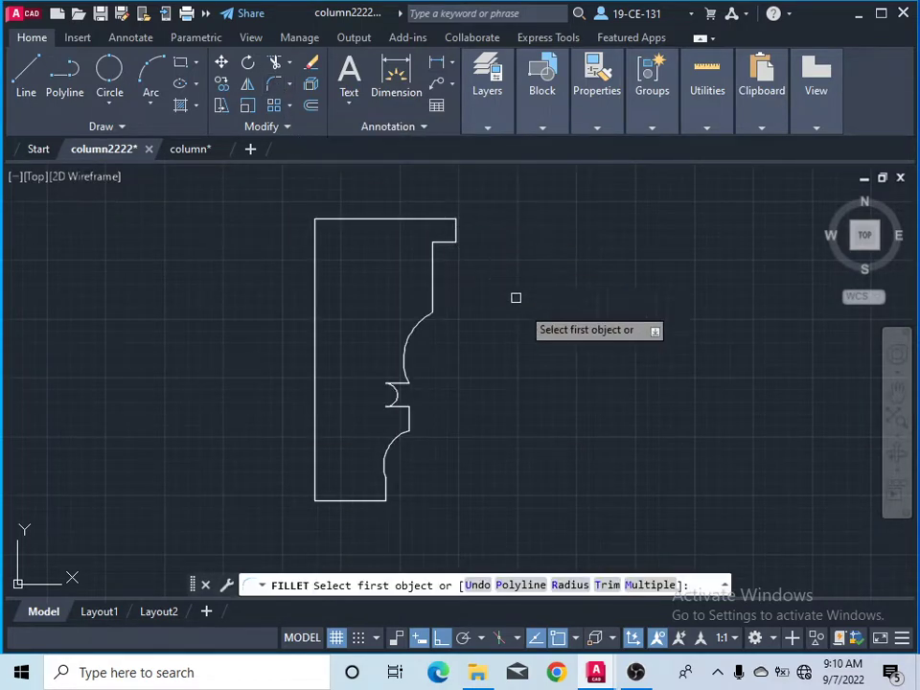
click(569, 585)
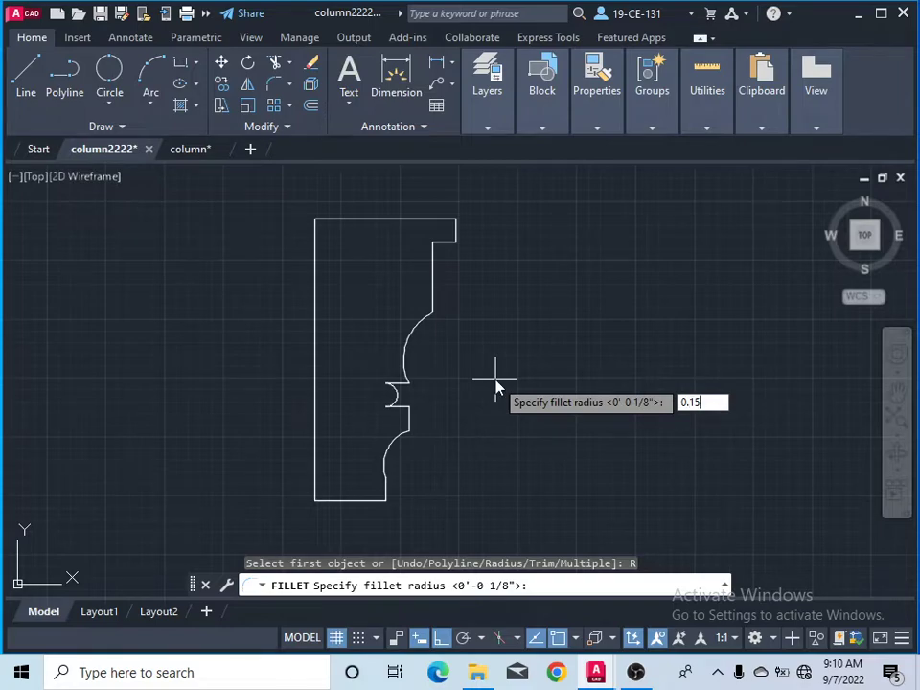
key(Return)
scroll(442, 216, up, 8)
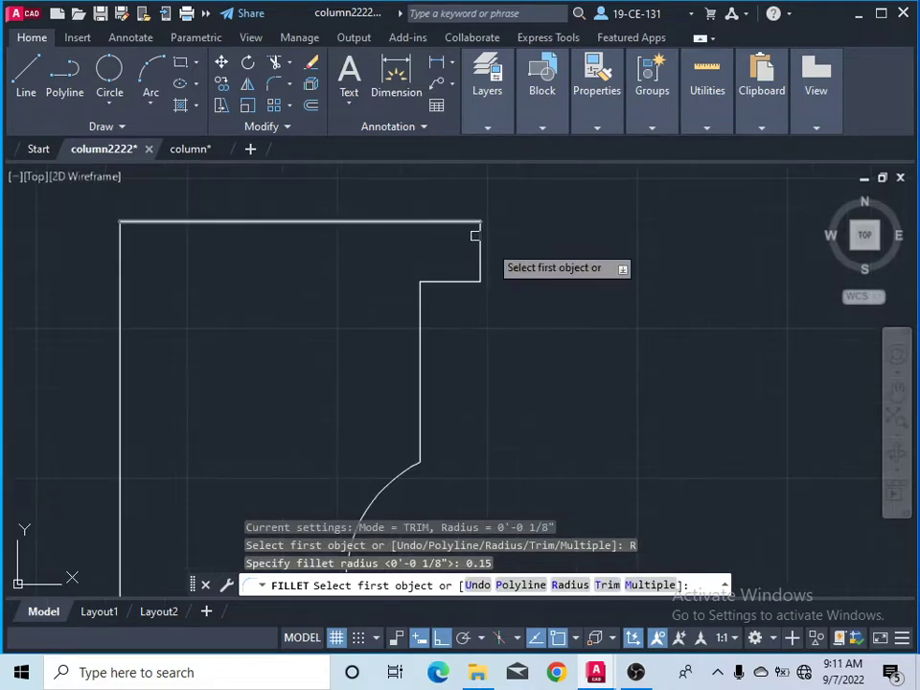
click(433, 284)
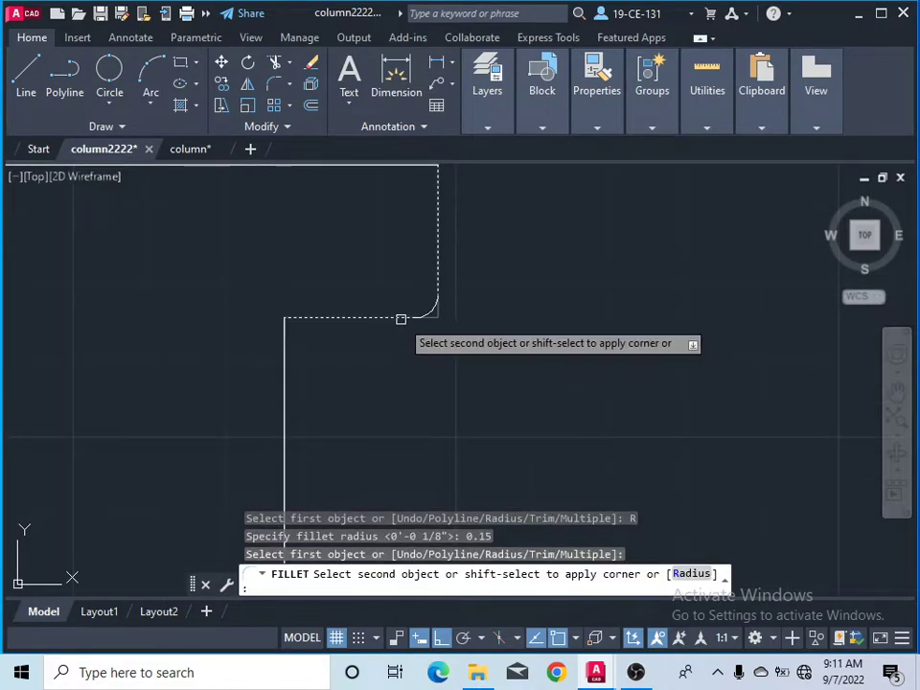
click(403, 317)
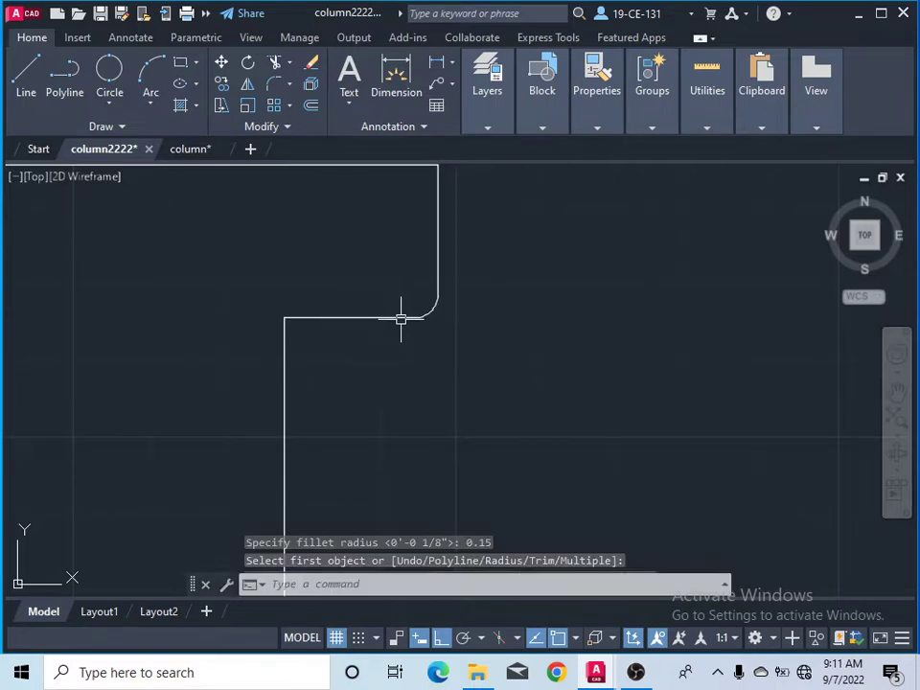
Step: Fillet the inner corner where the underside of the top lip meets the vertical line, keeping the same radius
click(278, 86)
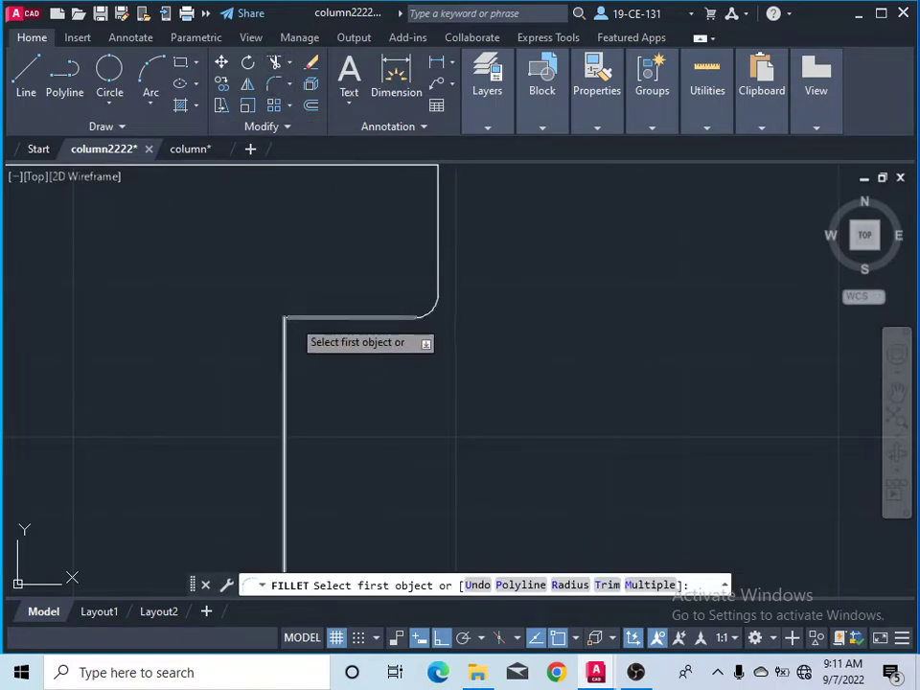
click(306, 317)
click(285, 341)
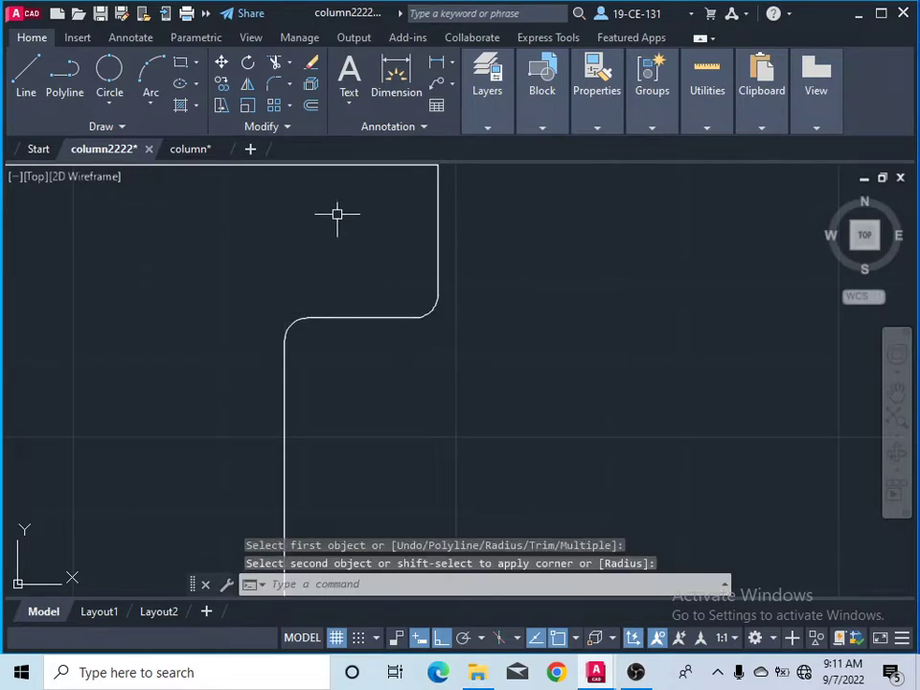
Step: Fillet the corner between the long vertical line below the lip and the upper arc with the same radius
key(space)
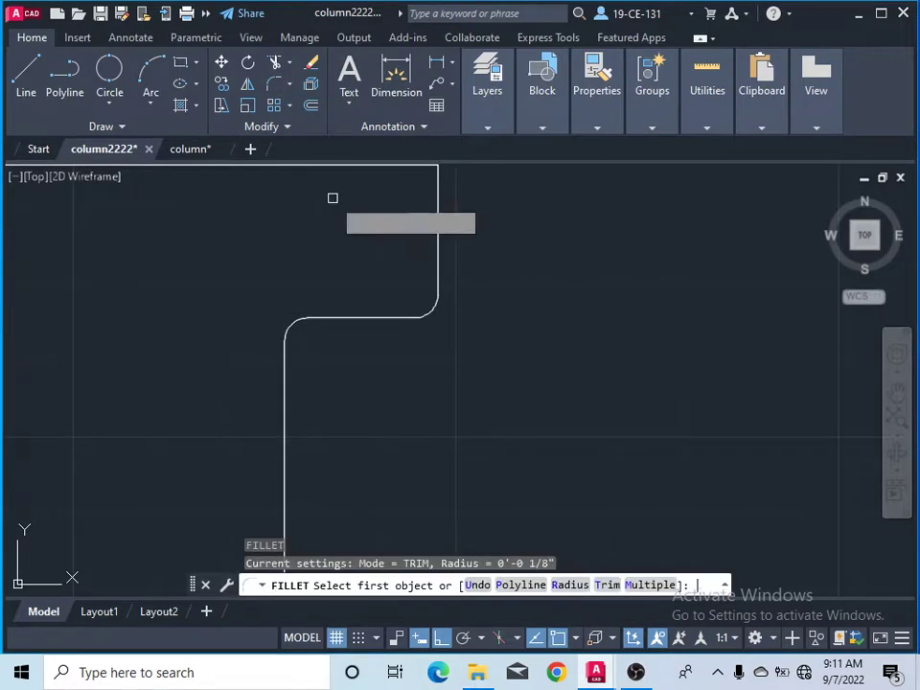
scroll(360, 192, down, 4)
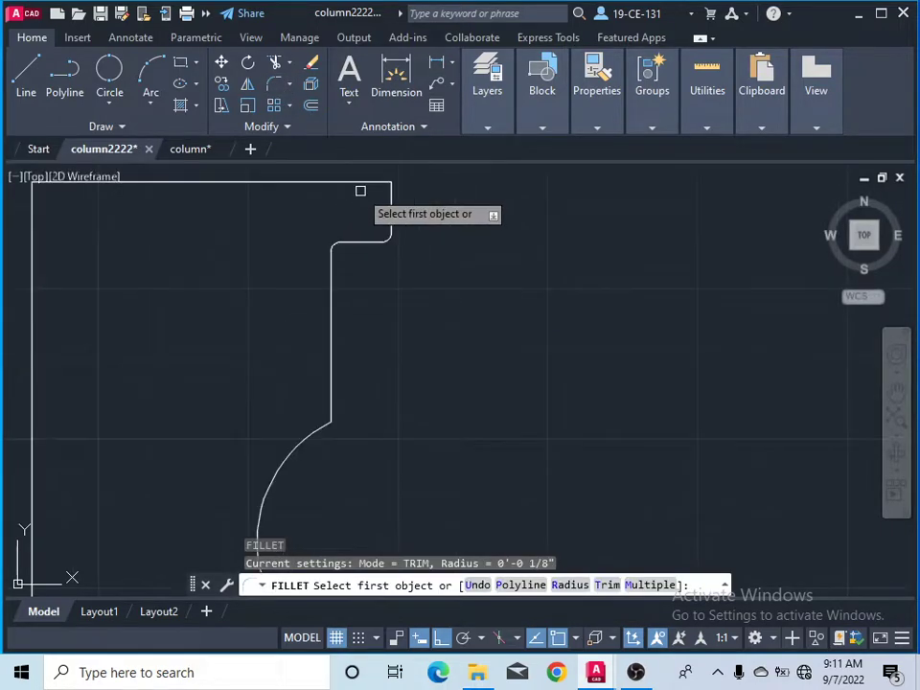
click(331, 392)
click(311, 440)
scroll(310, 439, up, 3)
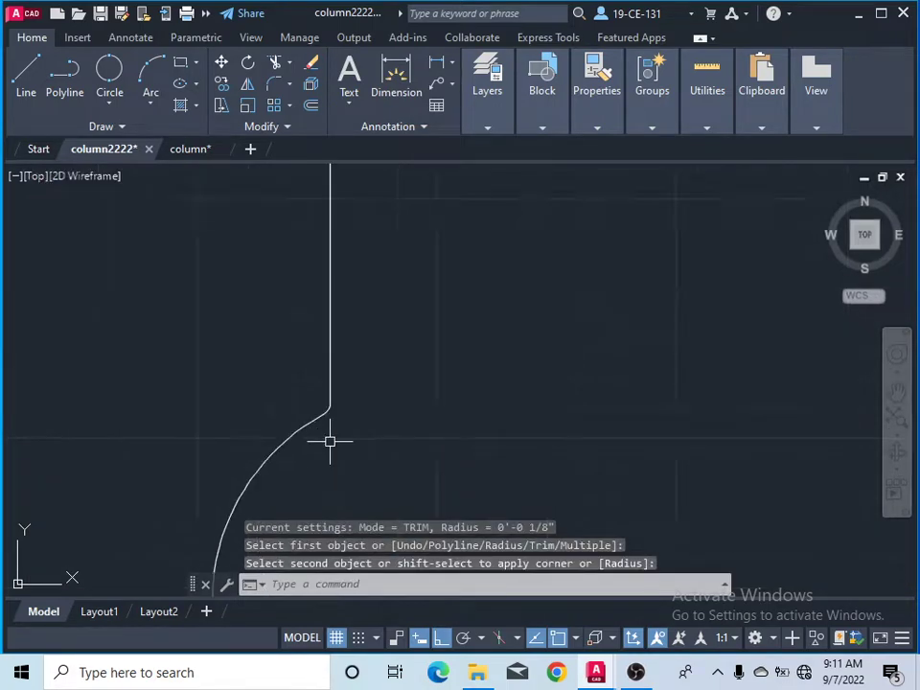
scroll(328, 376, down, 4)
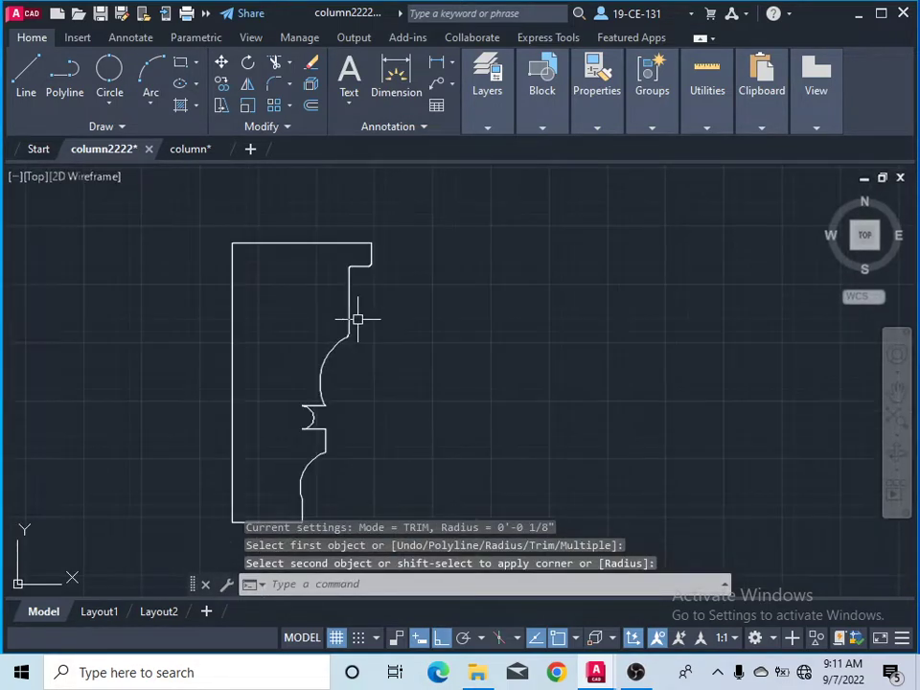
click(274, 61)
scroll(287, 458, up, 3)
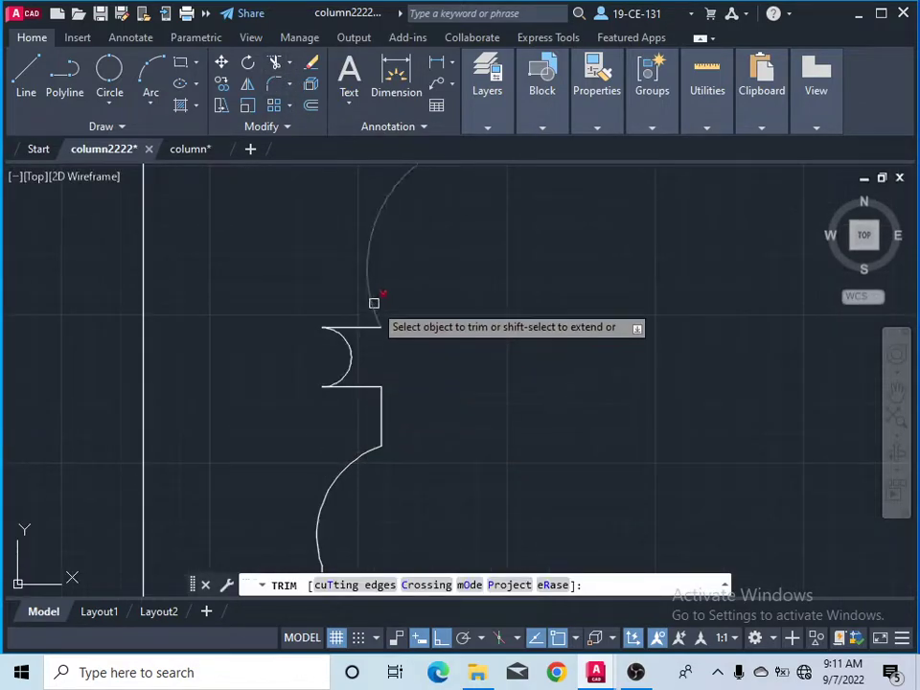
click(371, 308)
right_click(423, 306)
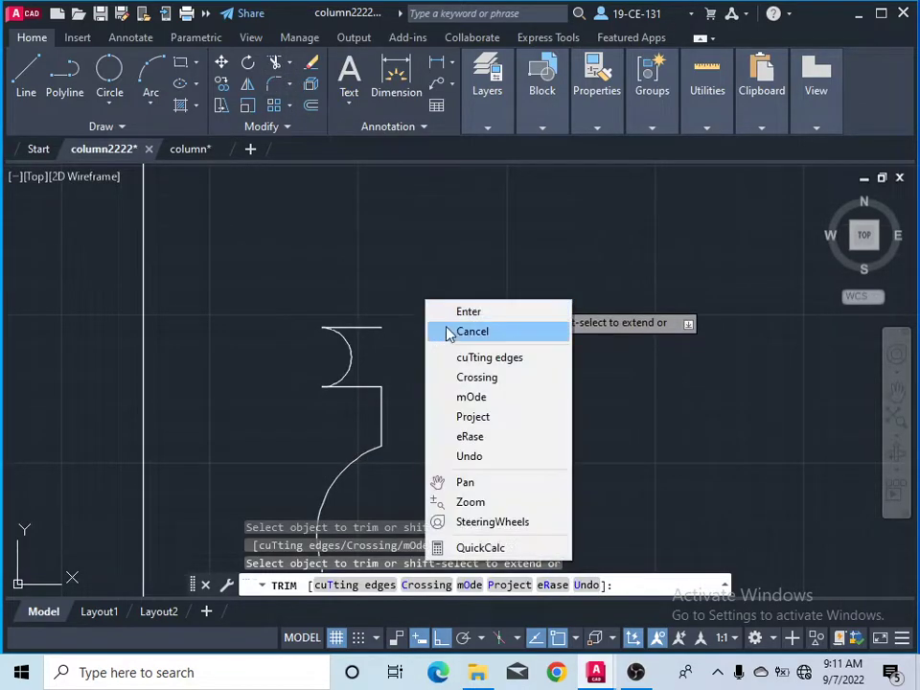
click(452, 331)
key(ctrl+z)
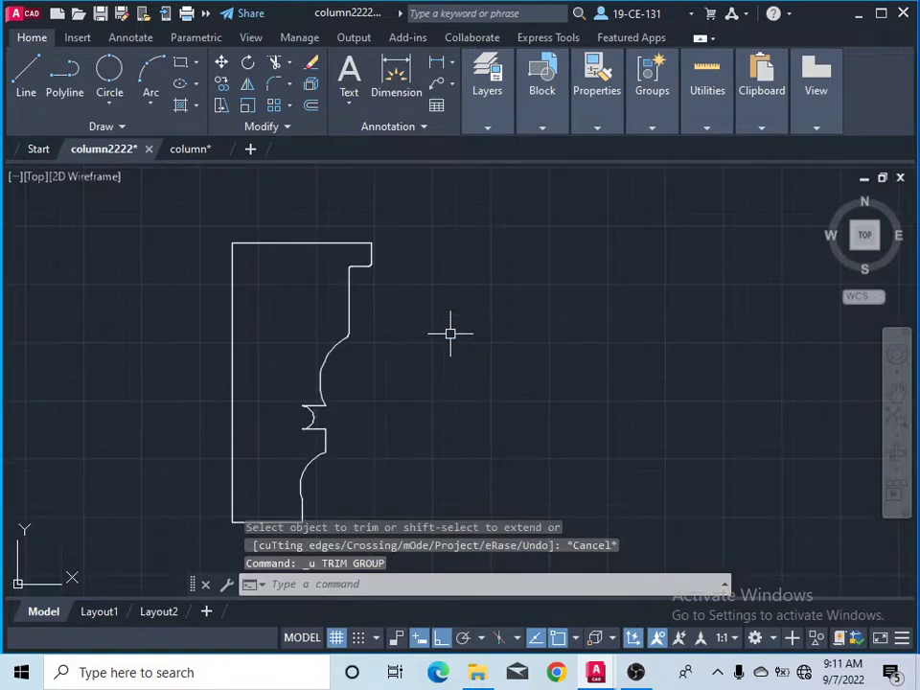
Step: Fillet the corner between the upper arc's lower end and the notch's upper horizontal line with the same radius
click(275, 86)
scroll(340, 410, up, 4)
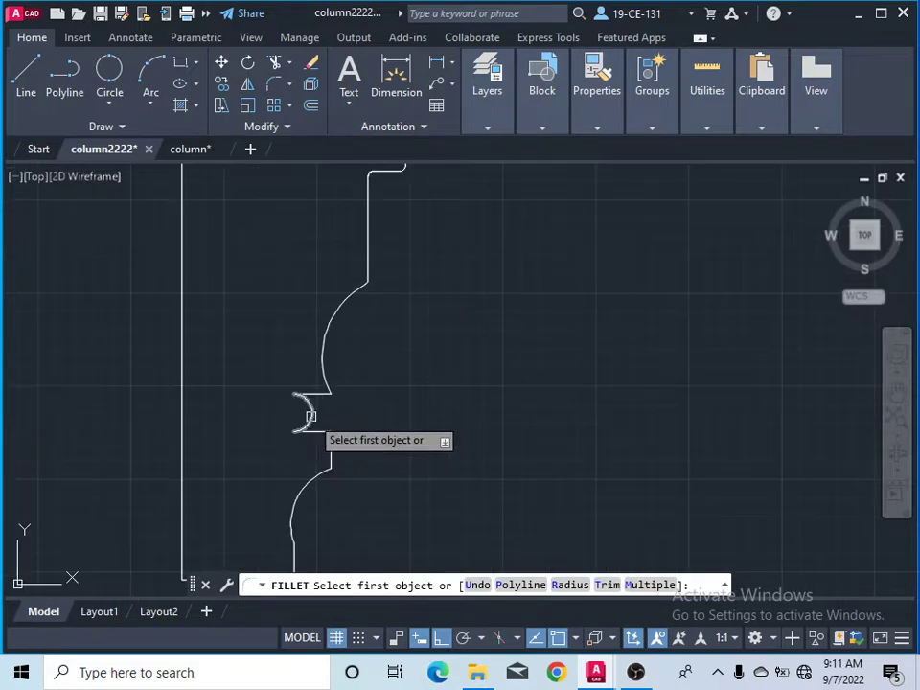
click(328, 351)
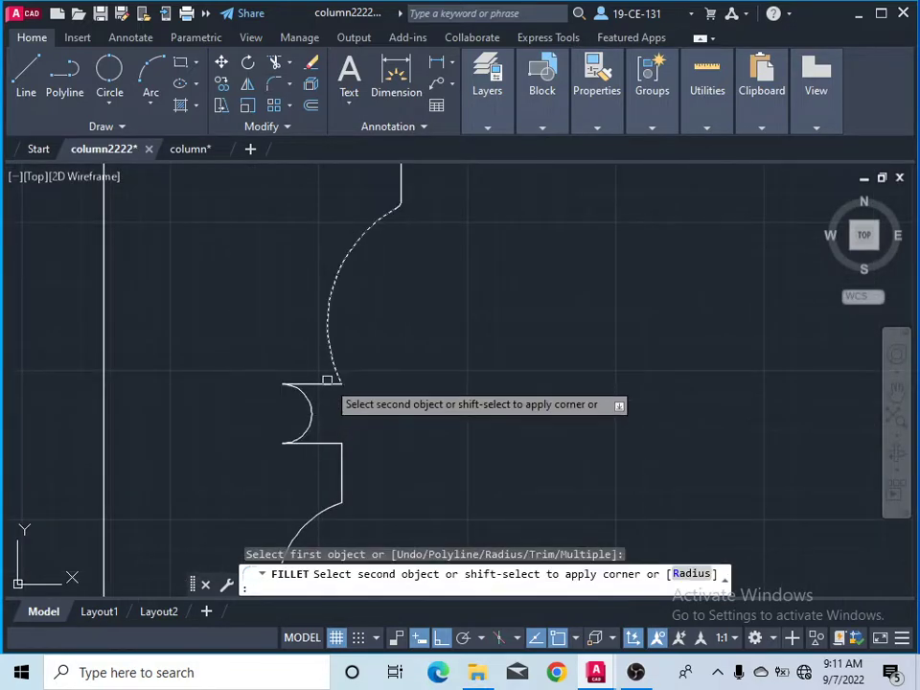
click(325, 386)
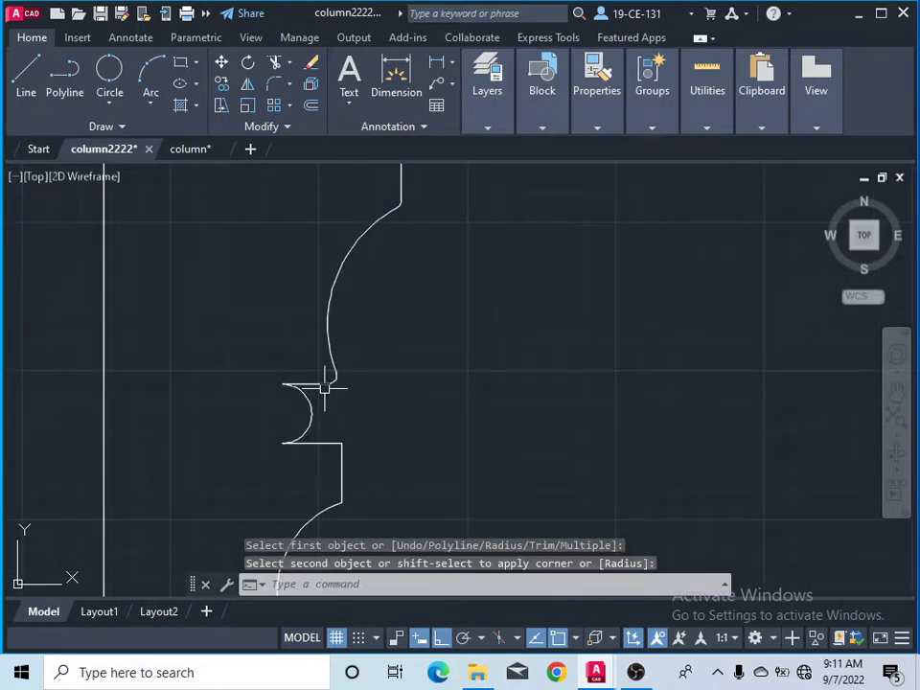
click(276, 86)
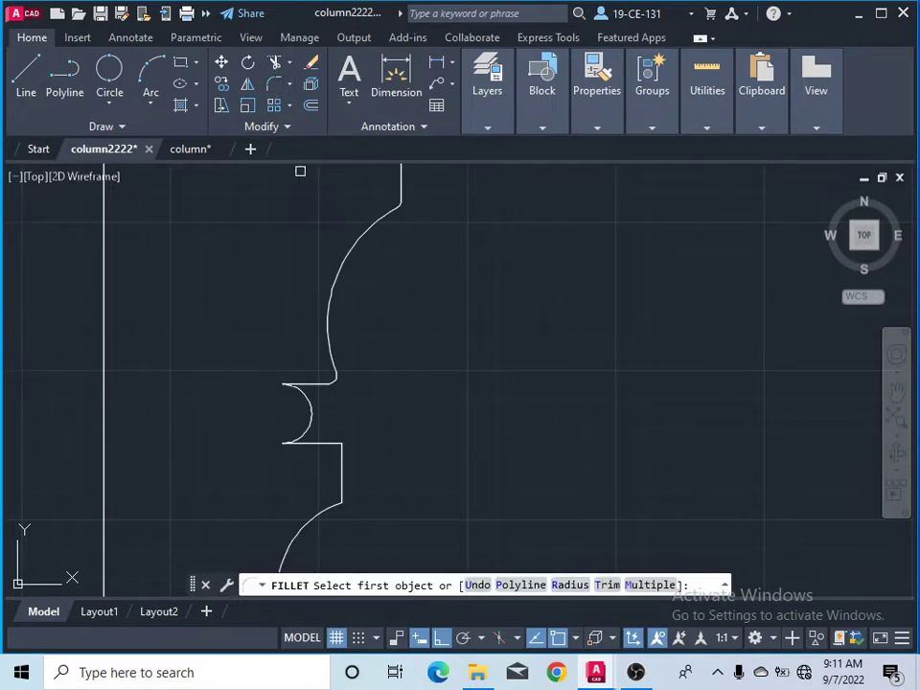
click(309, 383)
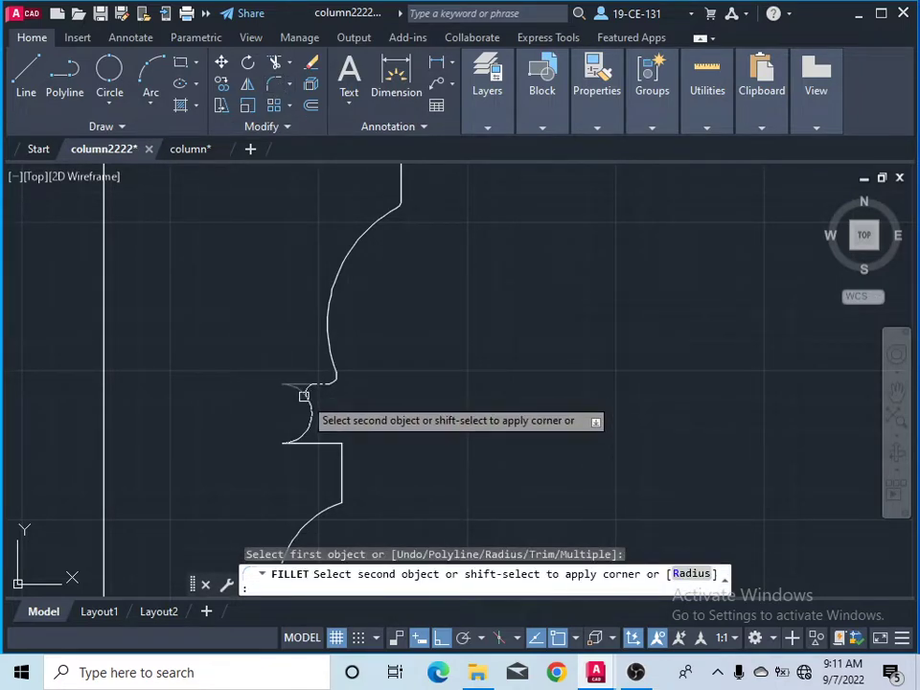
right_click(243, 269)
click(278, 303)
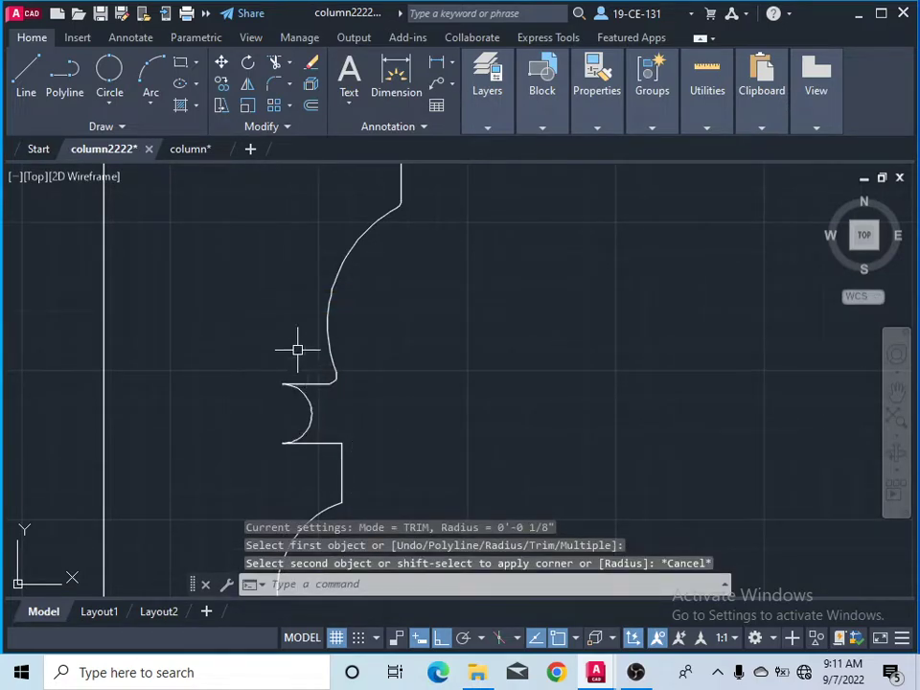
Step: Fillet the tip between the notch's upper horizontal line and its semicircular arc with a radius of 0.01
click(276, 88)
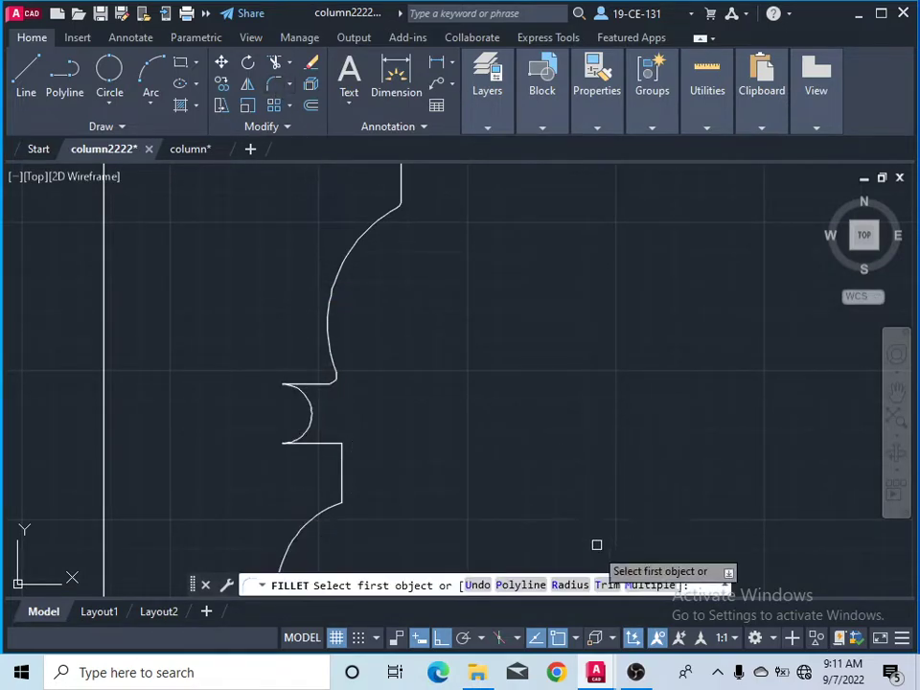
text(r)
key(Return)
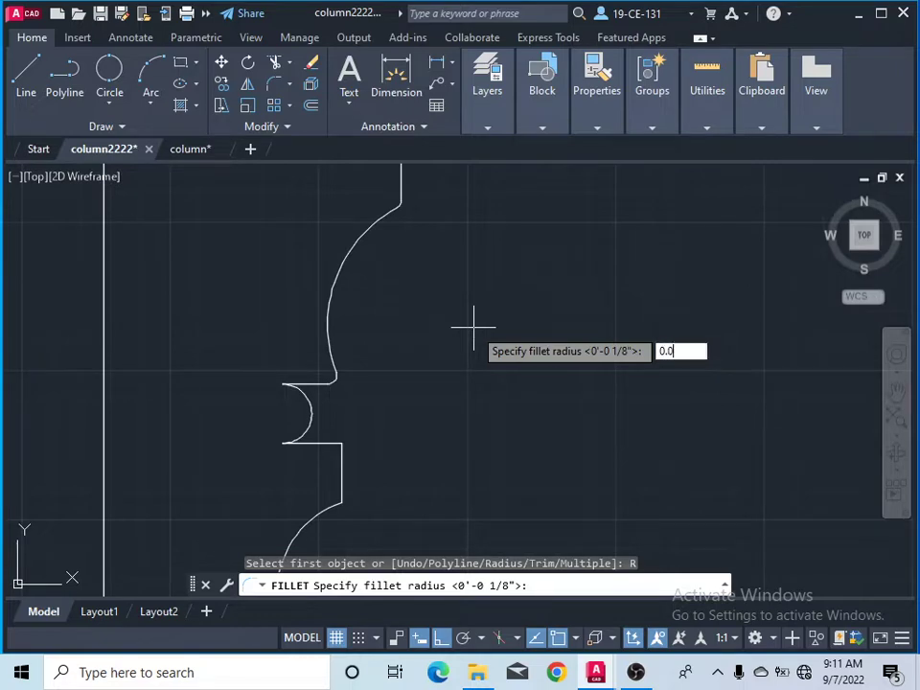
key(Return)
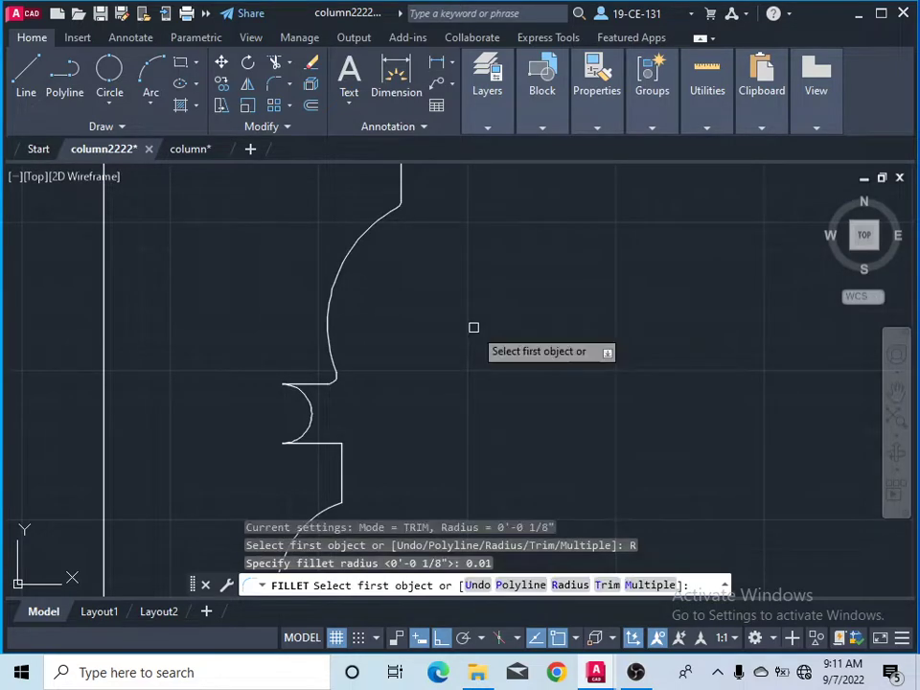
scroll(273, 401, up, 6)
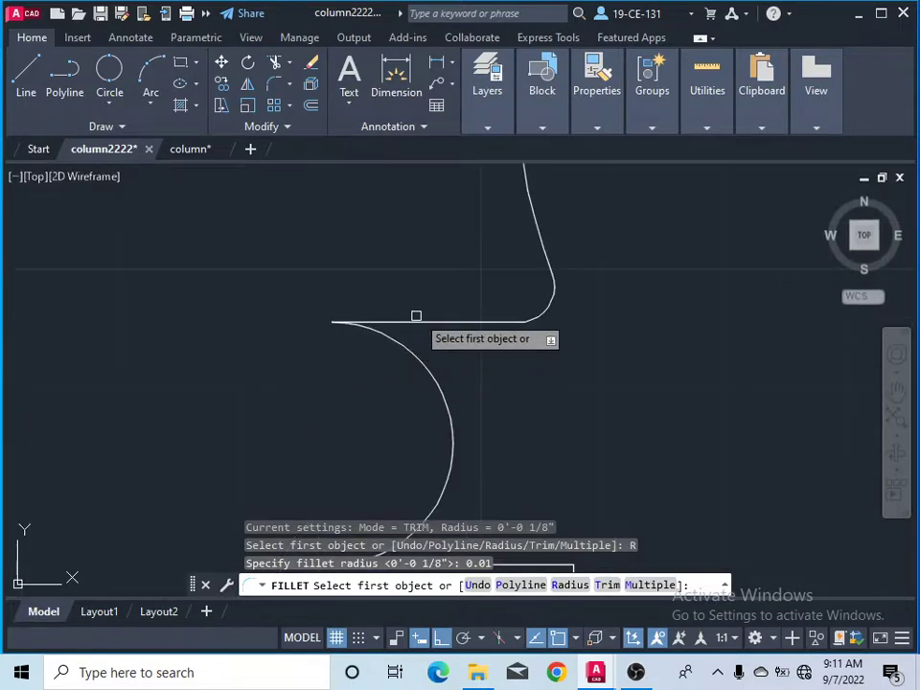
click(407, 327)
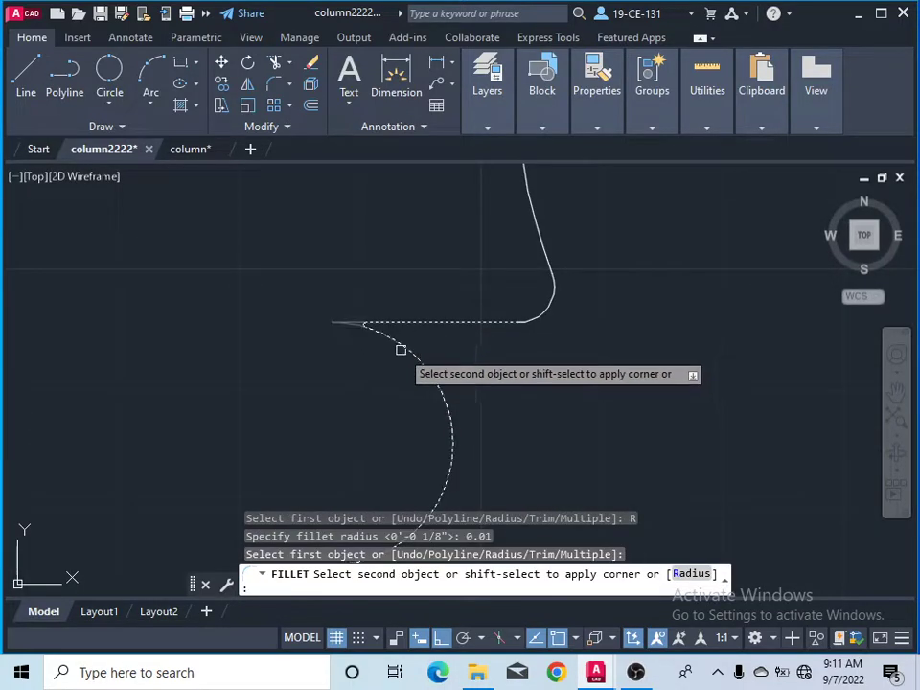
click(402, 349)
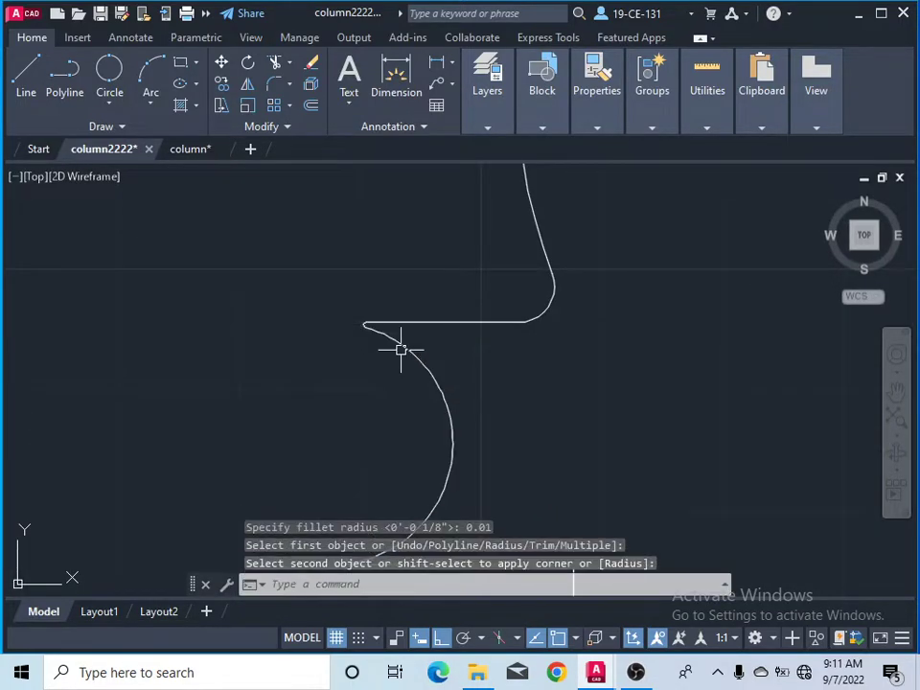
Step: Fillet the tip between the notch's arc and its lower horizontal line, keeping the same radius
click(274, 84)
scroll(343, 181, down, 2)
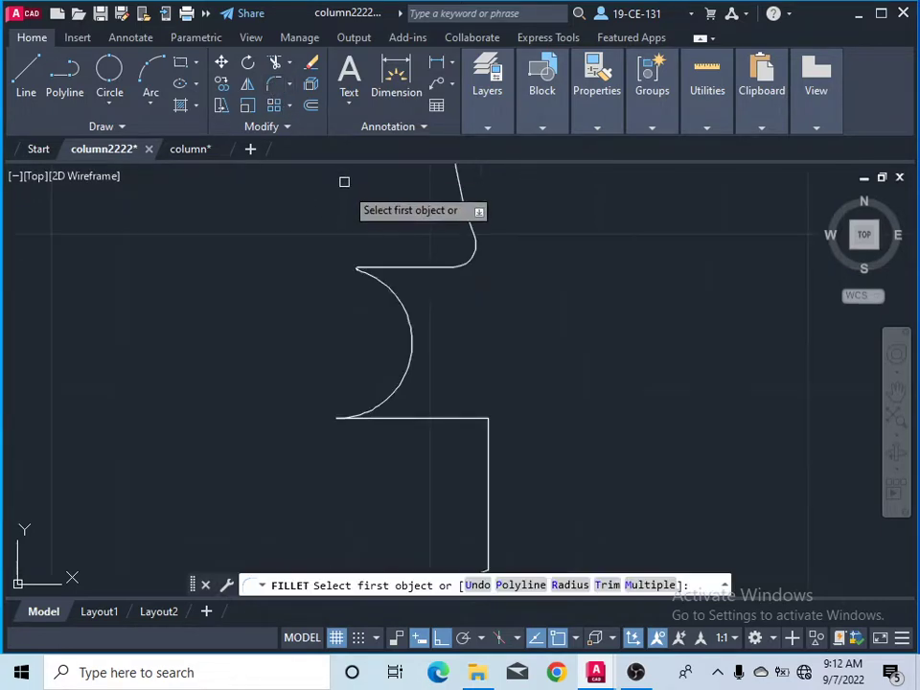
click(389, 416)
click(380, 418)
scroll(369, 429, up, 3)
scroll(329, 328, up, 2)
scroll(316, 369, down, 5)
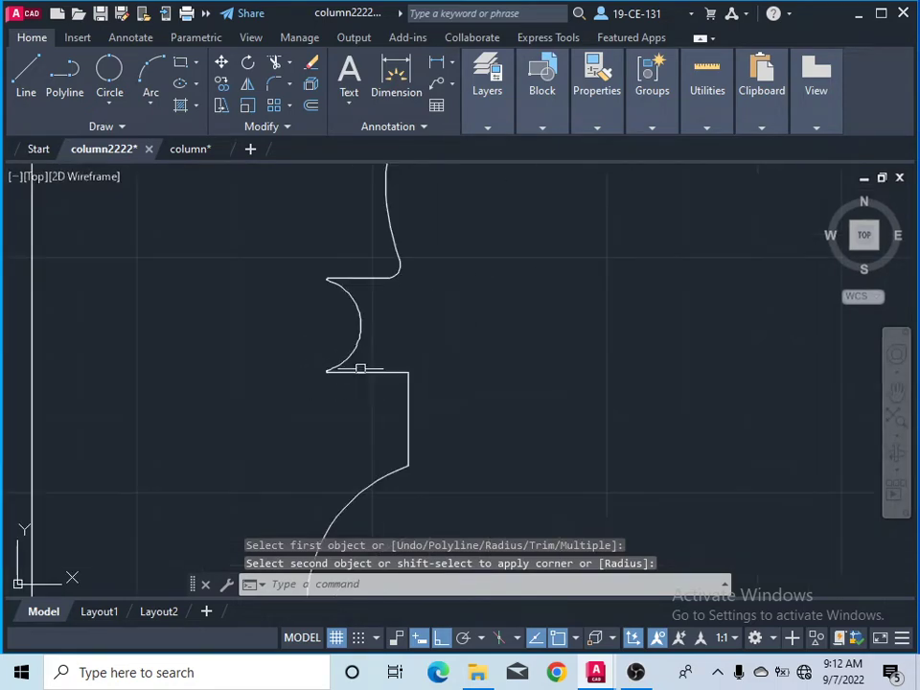
Step: Fillet the outer corner between the notch's lower horizontal line and the short vertical line with a radius of 0.15
scroll(447, 318, down, 2)
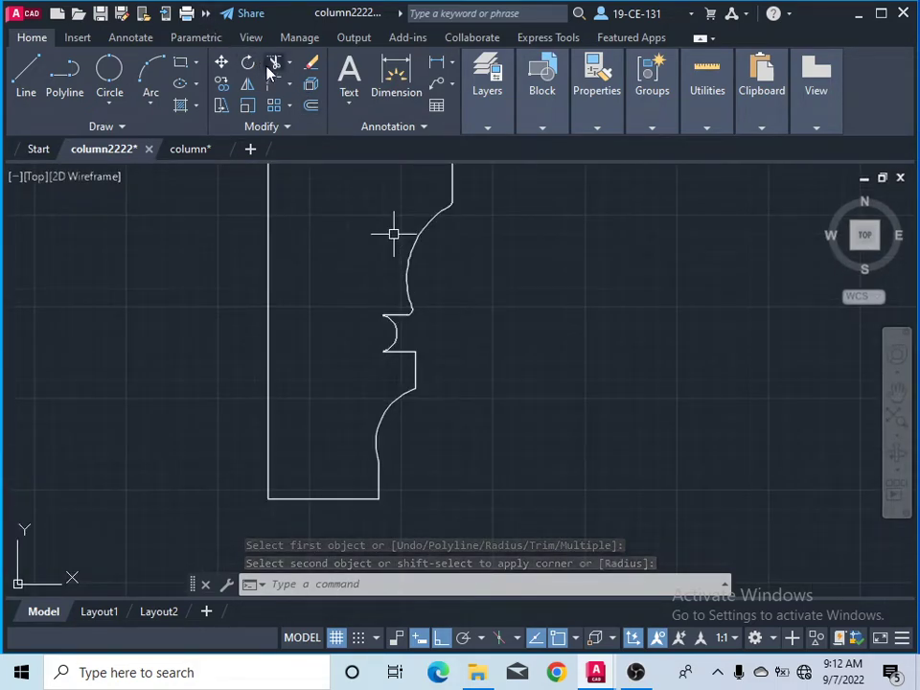
click(275, 87)
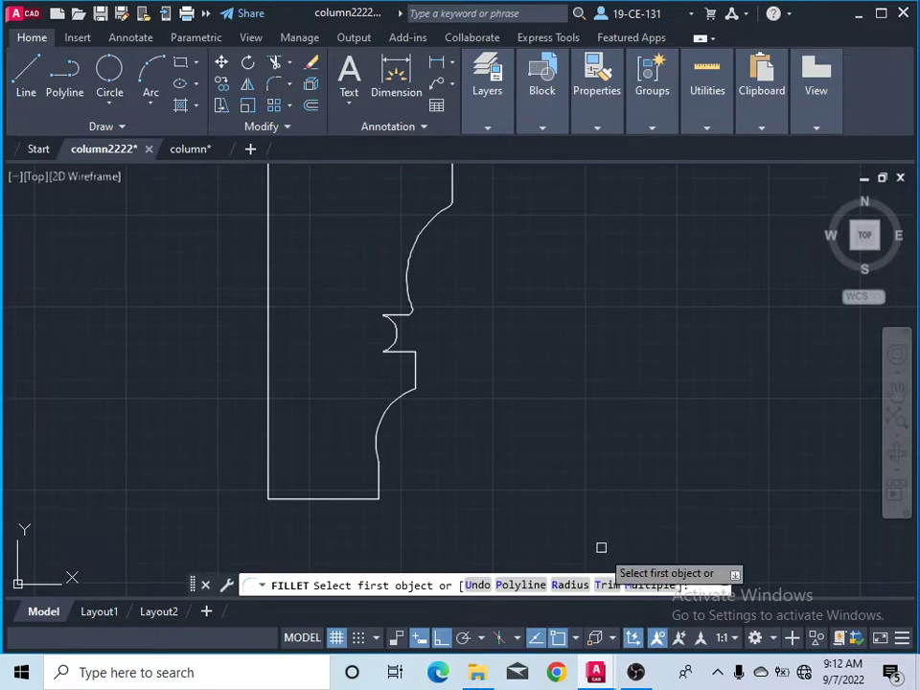
click(569, 584)
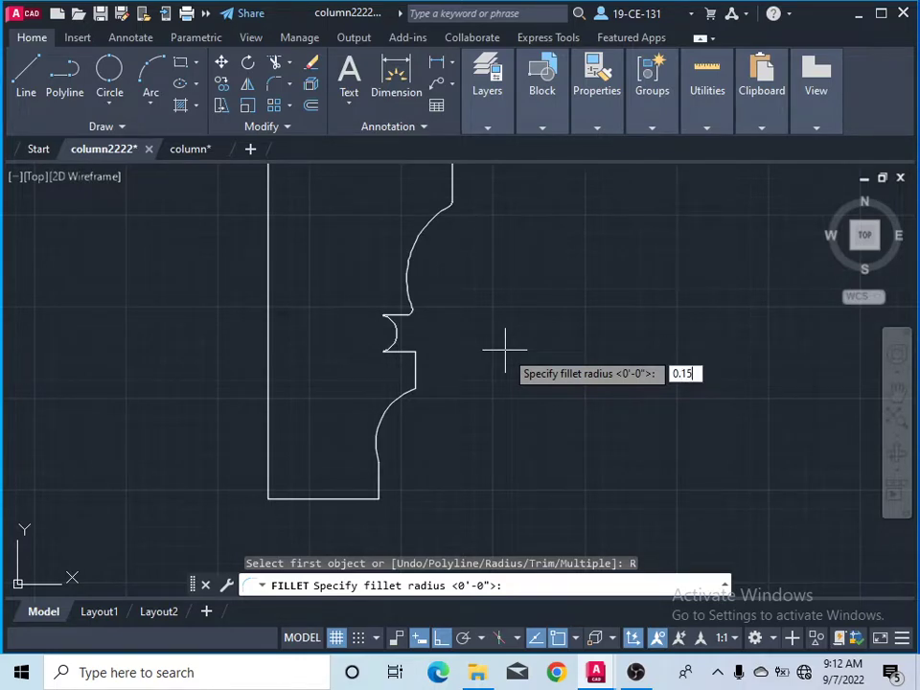
key(Return)
scroll(410, 344, up, 2)
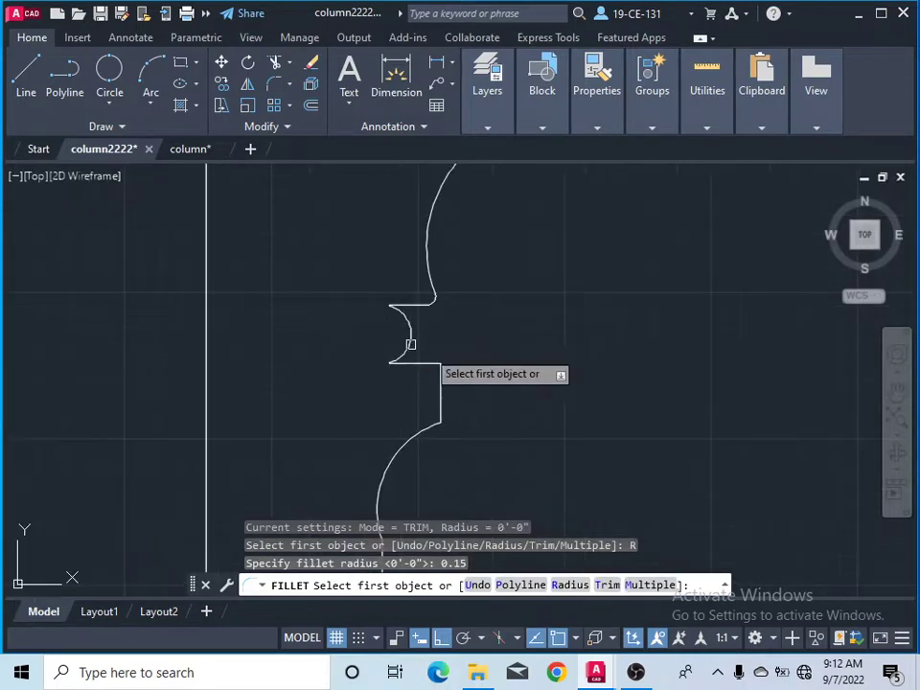
click(425, 365)
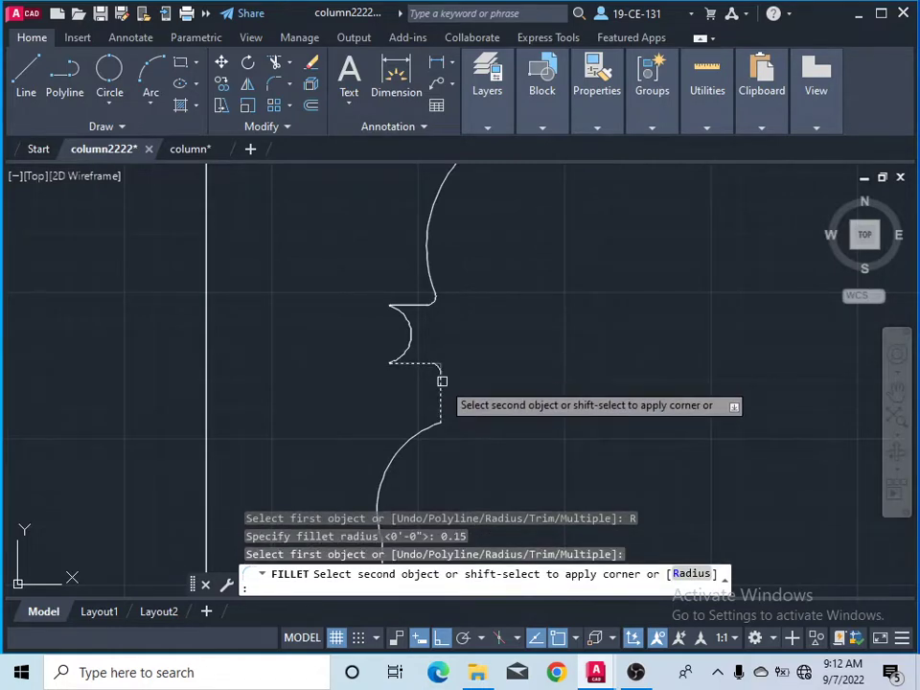
click(441, 407)
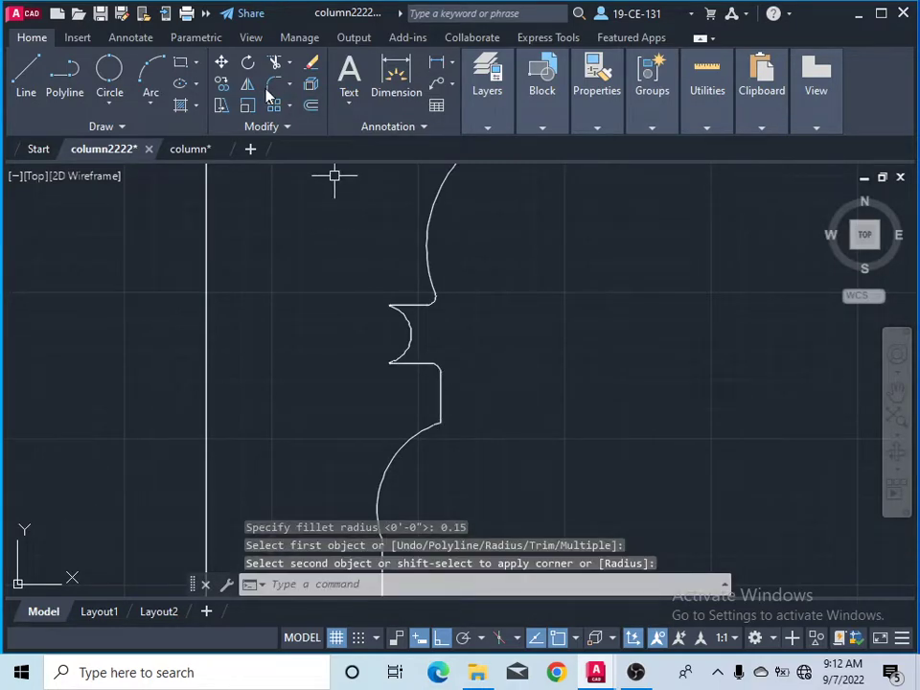
Step: Fillet the corner between the short vertical line and the lower arc's upper end with the same radius
click(274, 85)
click(433, 424)
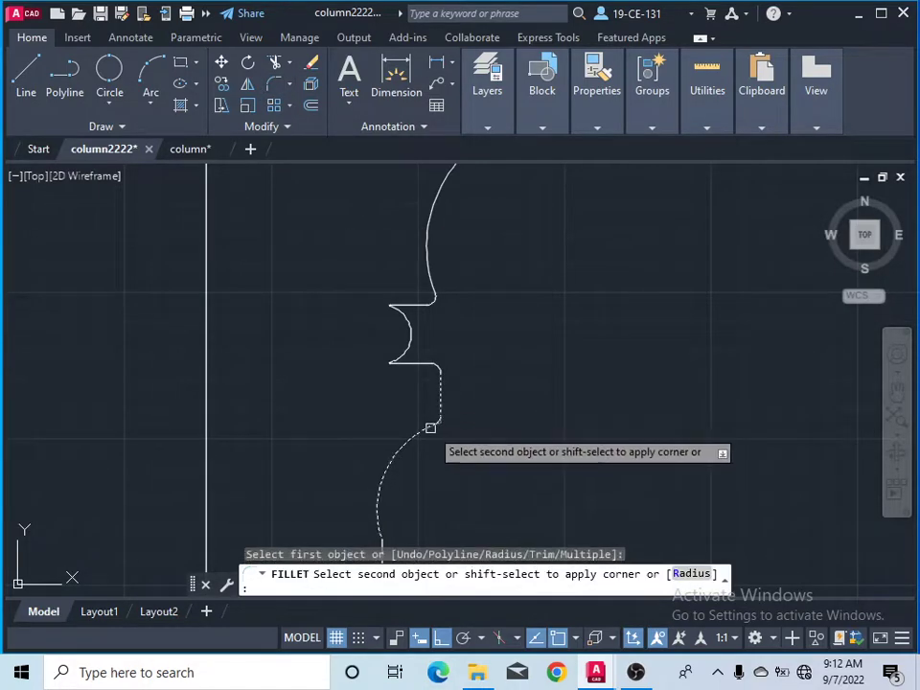
click(439, 398)
Step: Fillet the junction between the lower arc's bottom end and the profile's lowest vertical line with the same radius
click(271, 87)
scroll(412, 288, down, 4)
scroll(399, 427, up, 4)
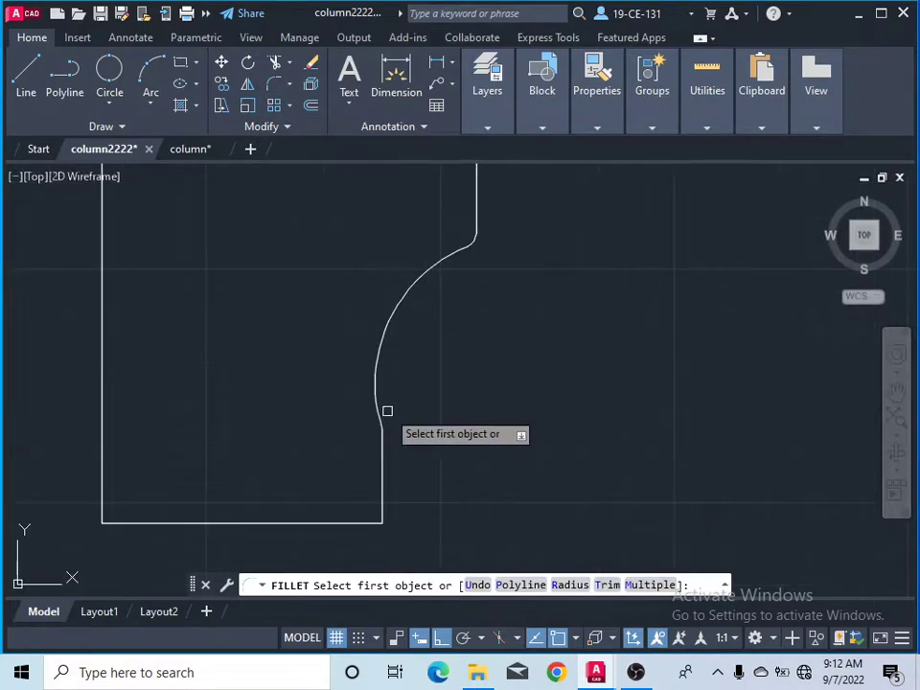
click(382, 459)
click(385, 439)
scroll(375, 415, up, 4)
scroll(477, 359, down, 5)
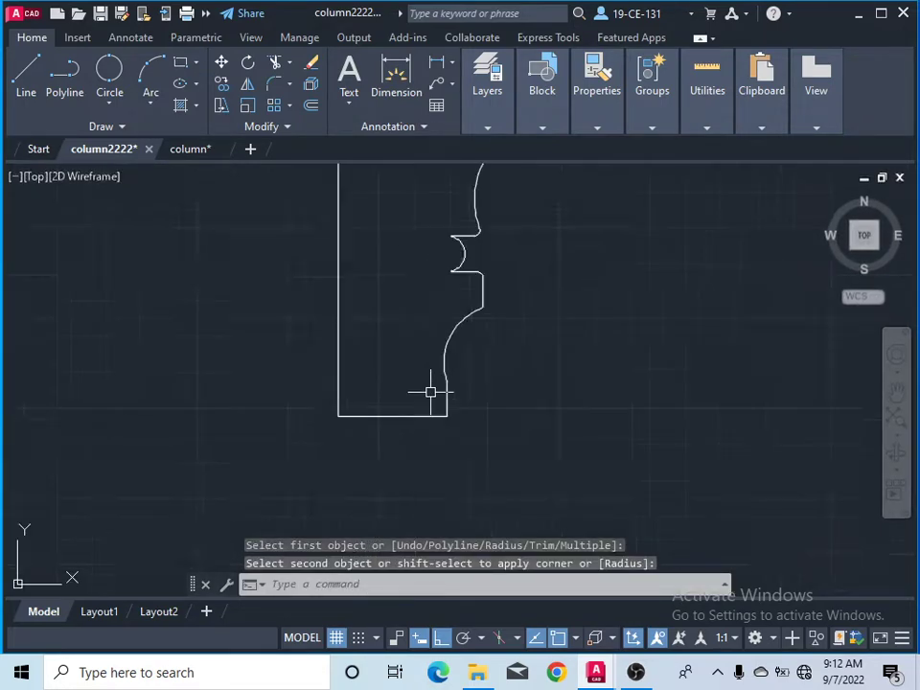
scroll(477, 350, up, 2)
scroll(479, 340, down, 2)
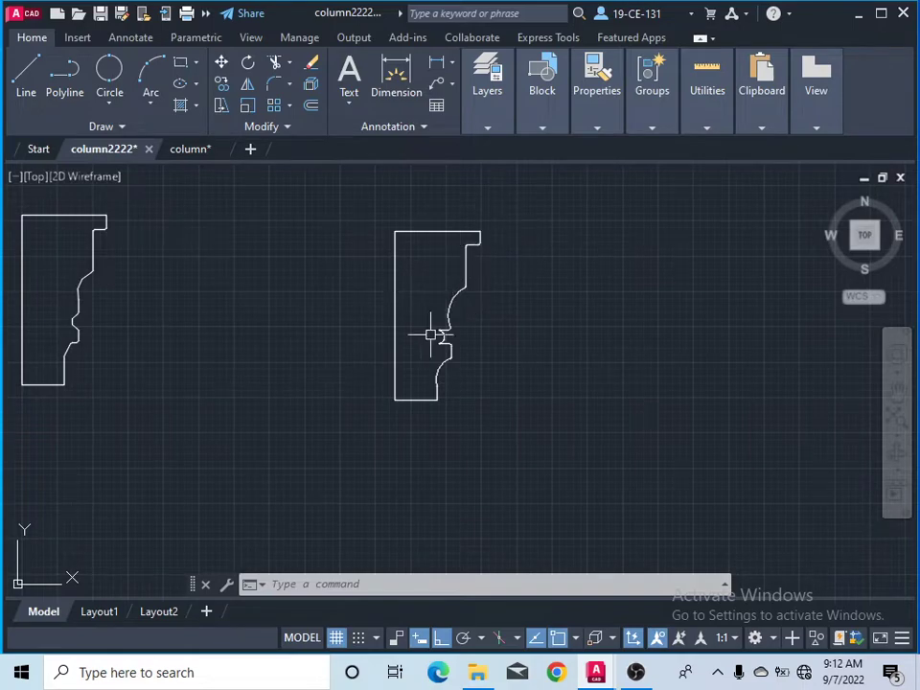
Step: Join all lines, arcs and fillets of the new profile into a single polyline
click(514, 207)
click(341, 436)
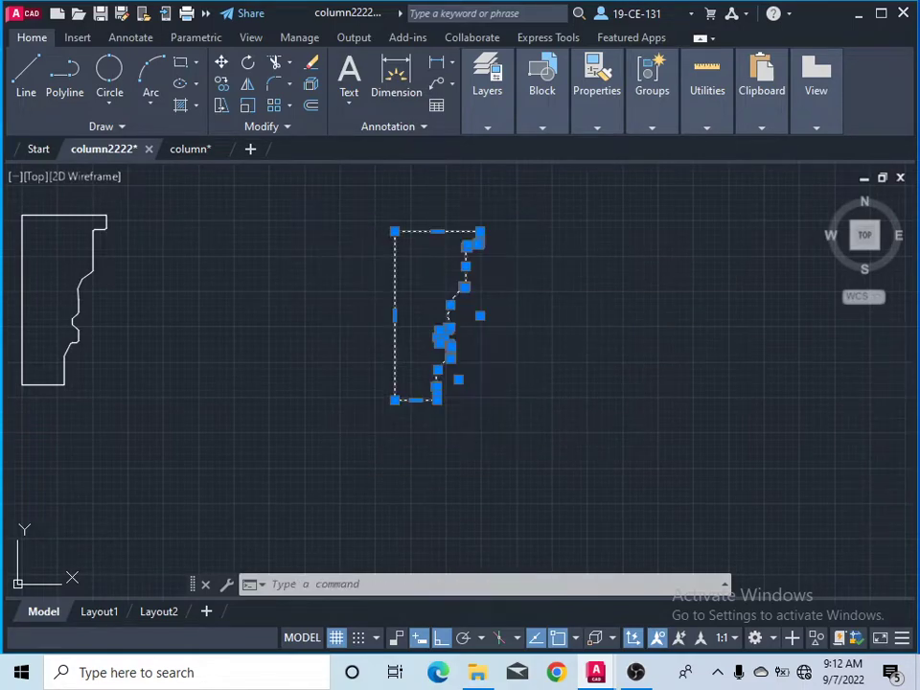
text(JOIN)
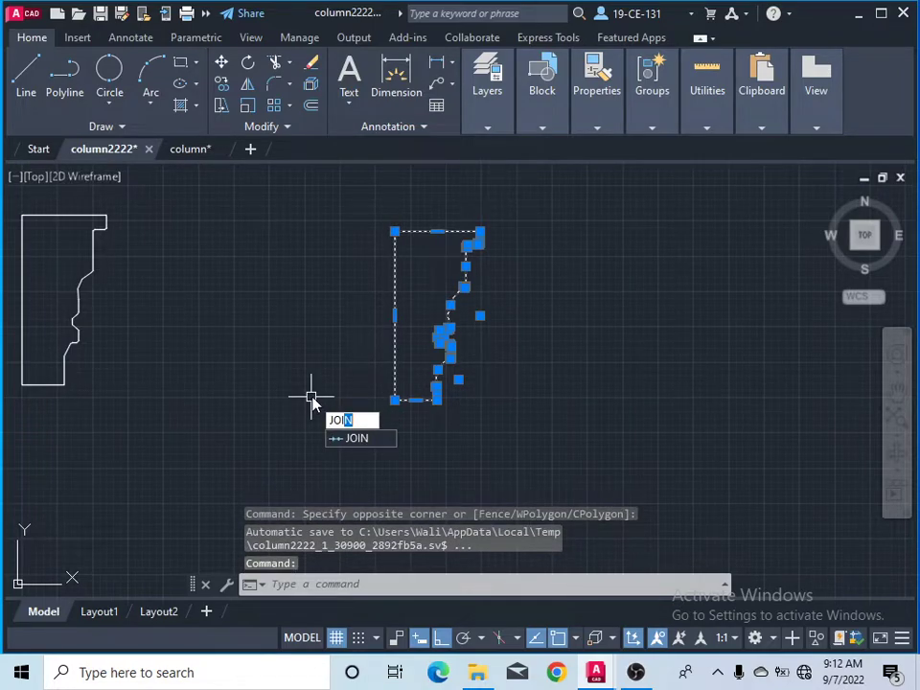
key(Return)
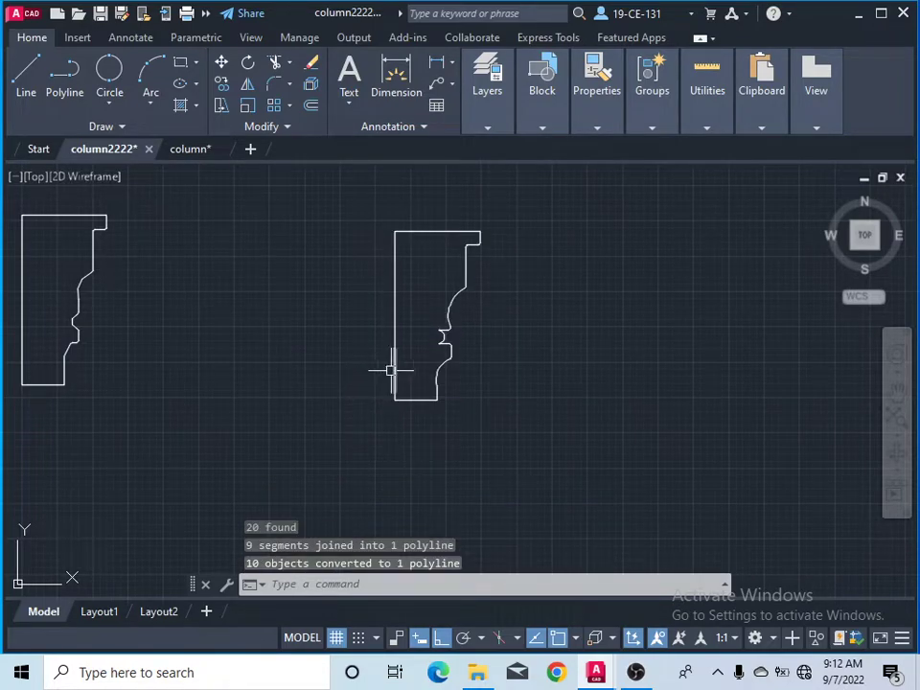
click(432, 231)
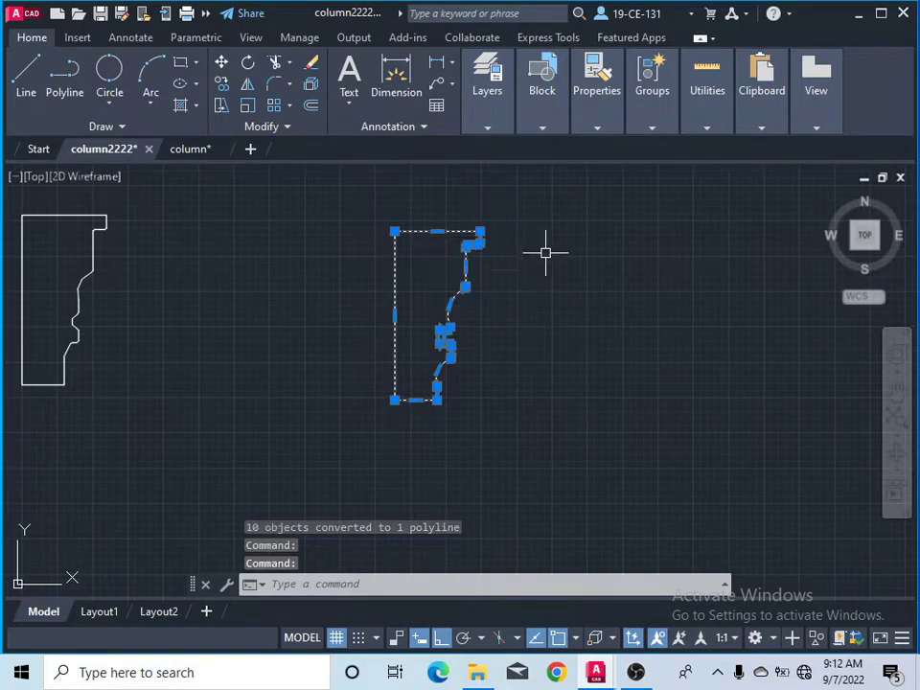
text(joi)
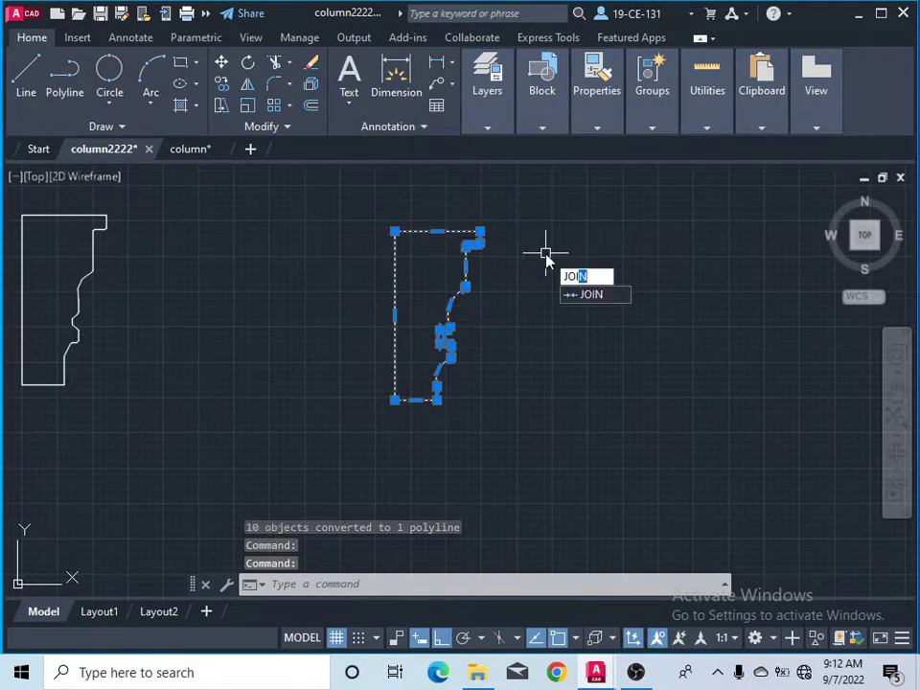
click(588, 295)
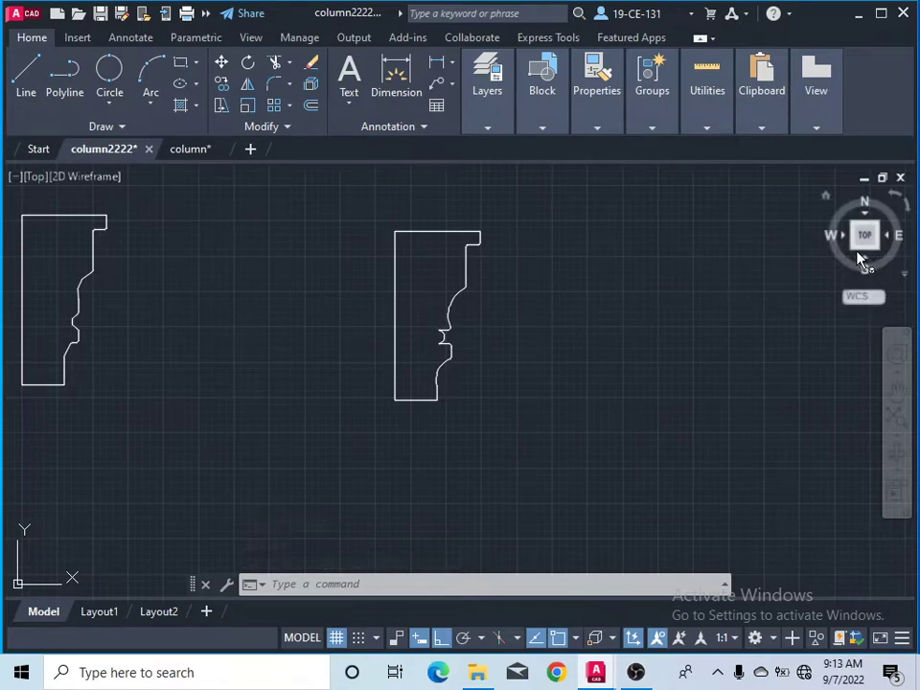
Step: Set the view to SW Isometric and switch to the 3D Modeling workspace
mouse_move(854, 252)
mouse_down()
mouse_move(862, 237)
mouse_move(880, 243)
mouse_up()
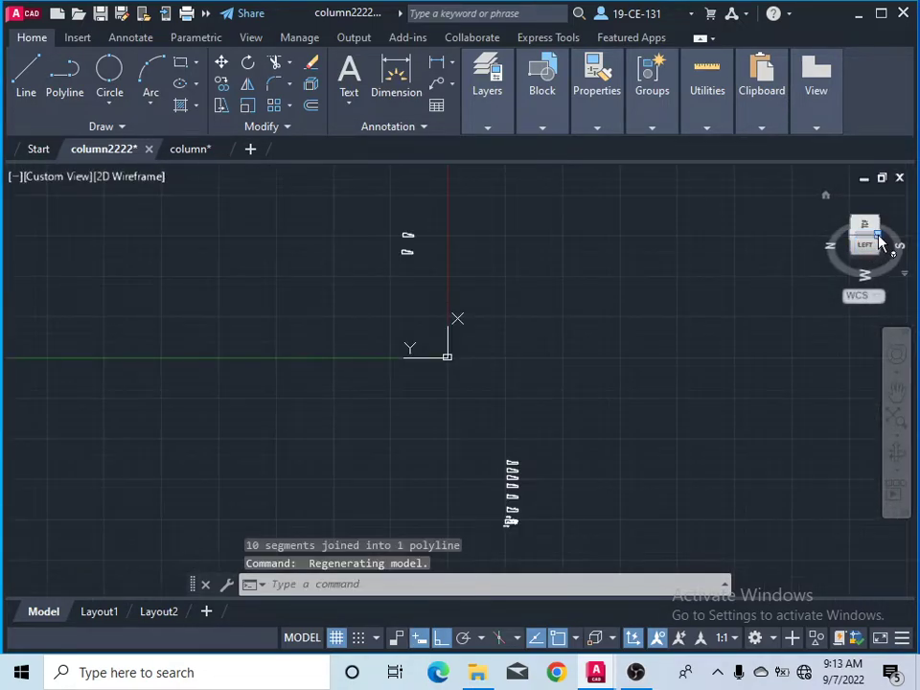
click(882, 243)
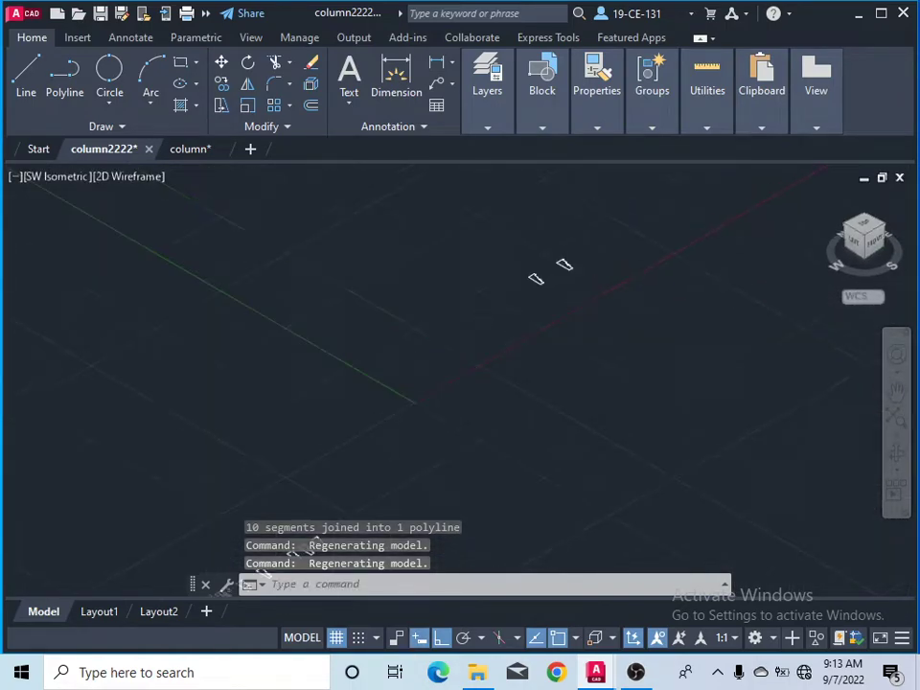
scroll(445, 216, up, 5)
scroll(443, 303, down, 3)
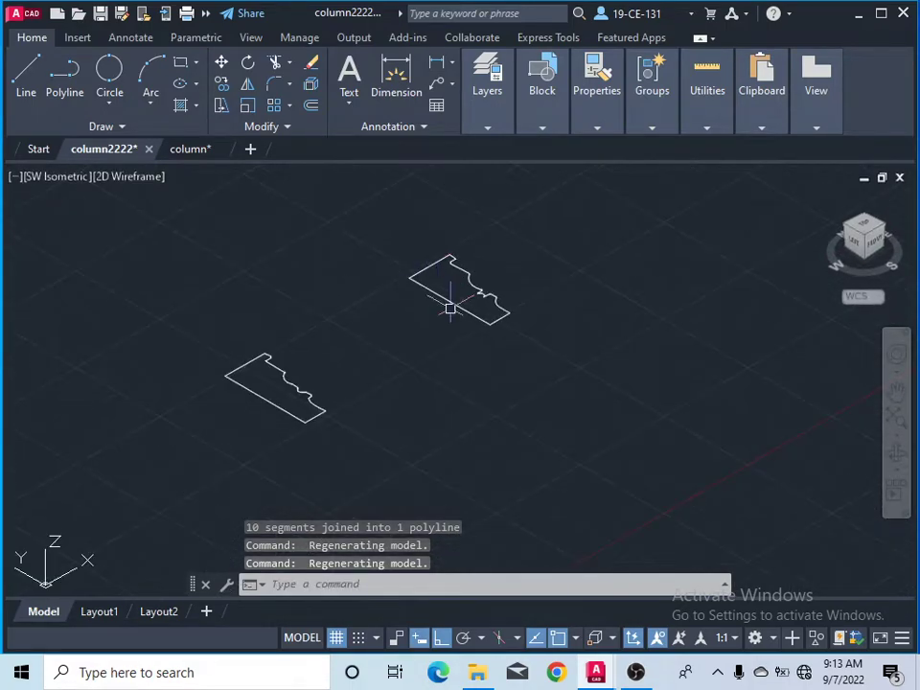
scroll(497, 287, up, 2)
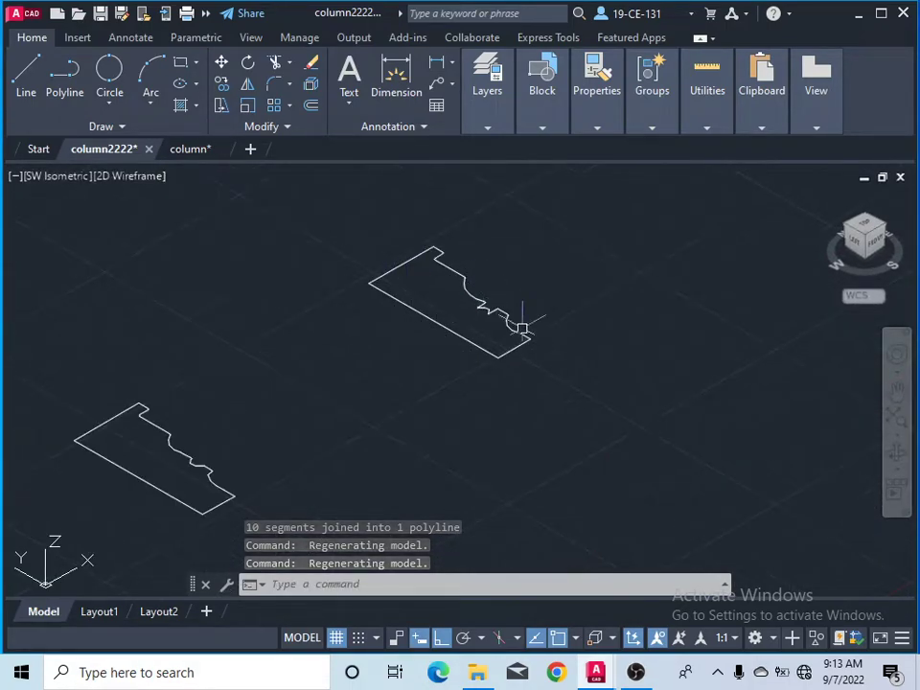
click(774, 640)
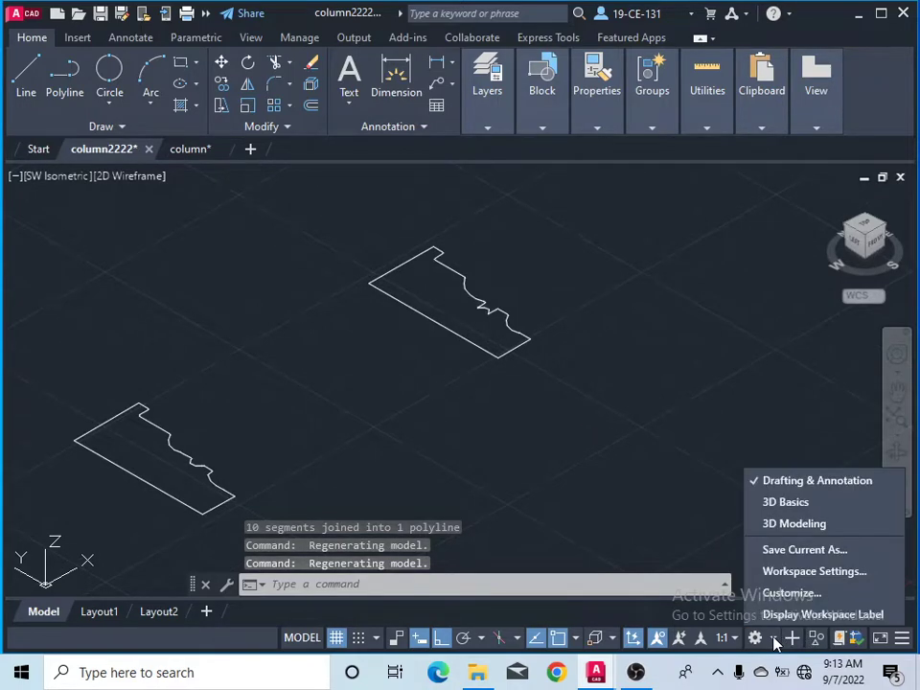
click(779, 528)
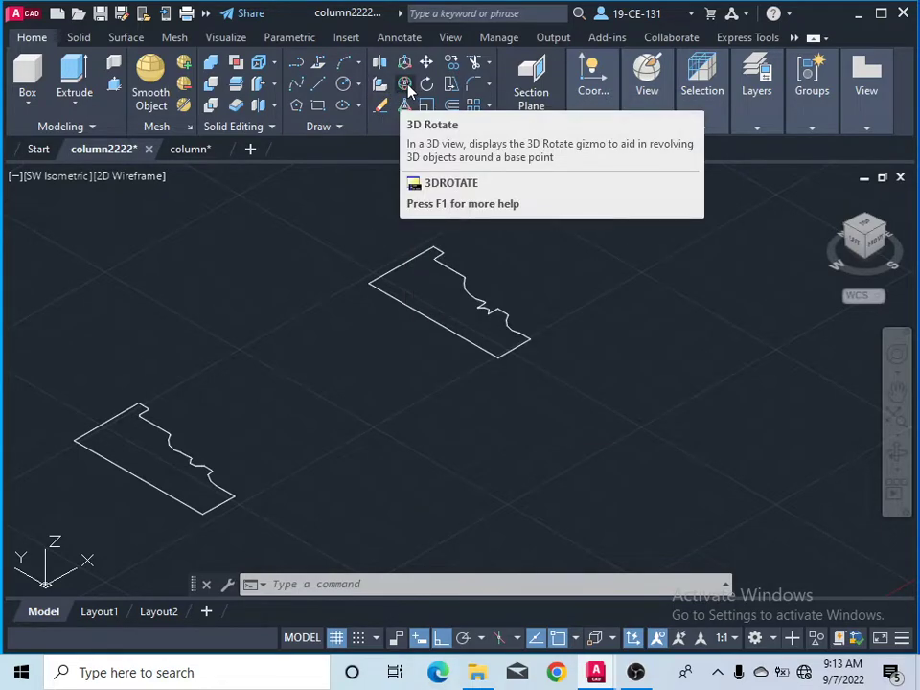
Step: Stand the joined profile farther along the X axis upright by rotating it about the X axis with 3D Rotate
click(405, 84)
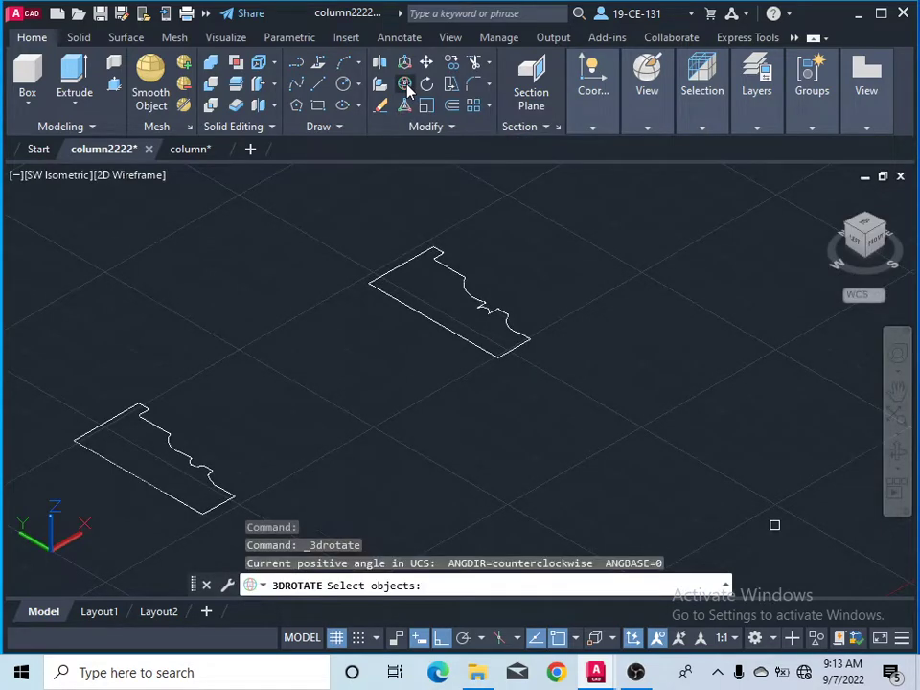
click(414, 314)
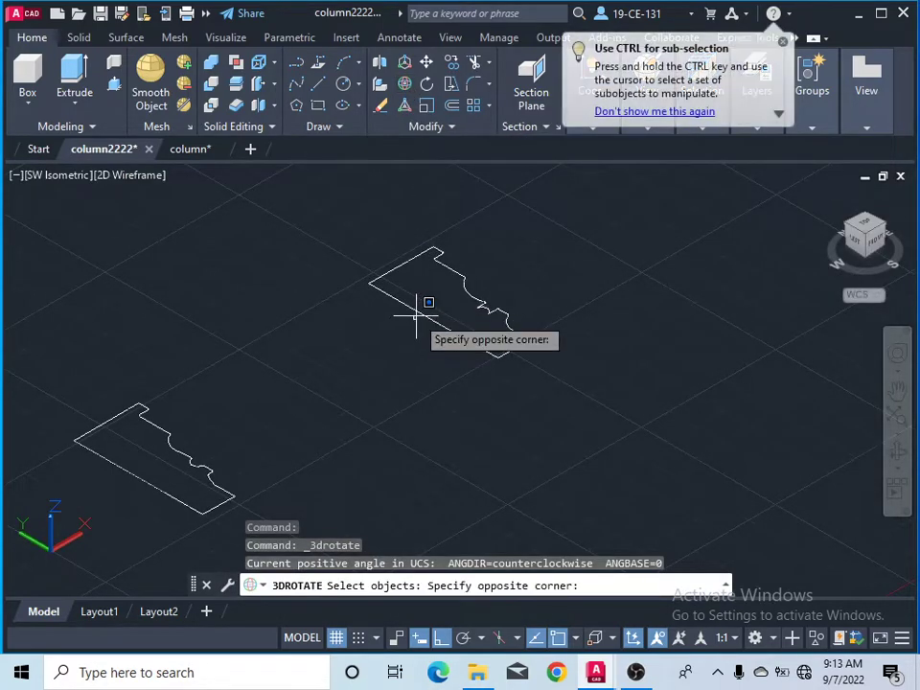
click(417, 309)
click(419, 307)
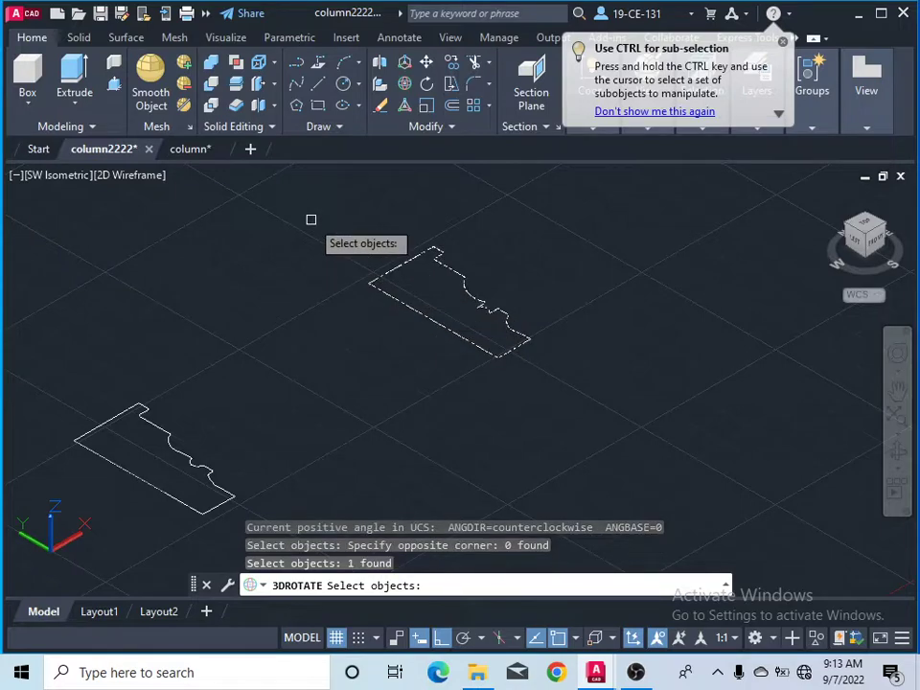
key(Return)
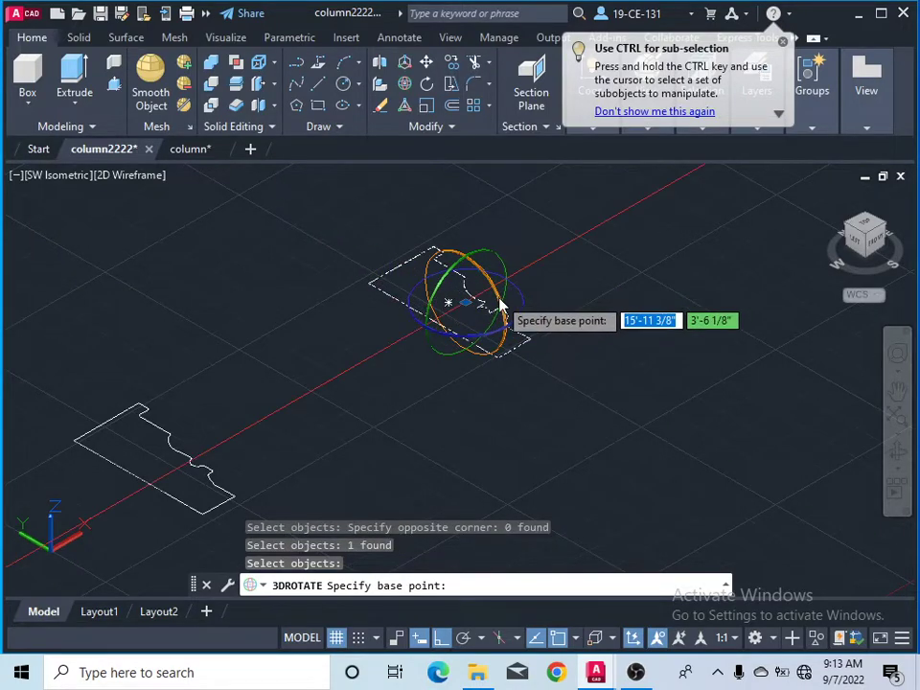
click(465, 302)
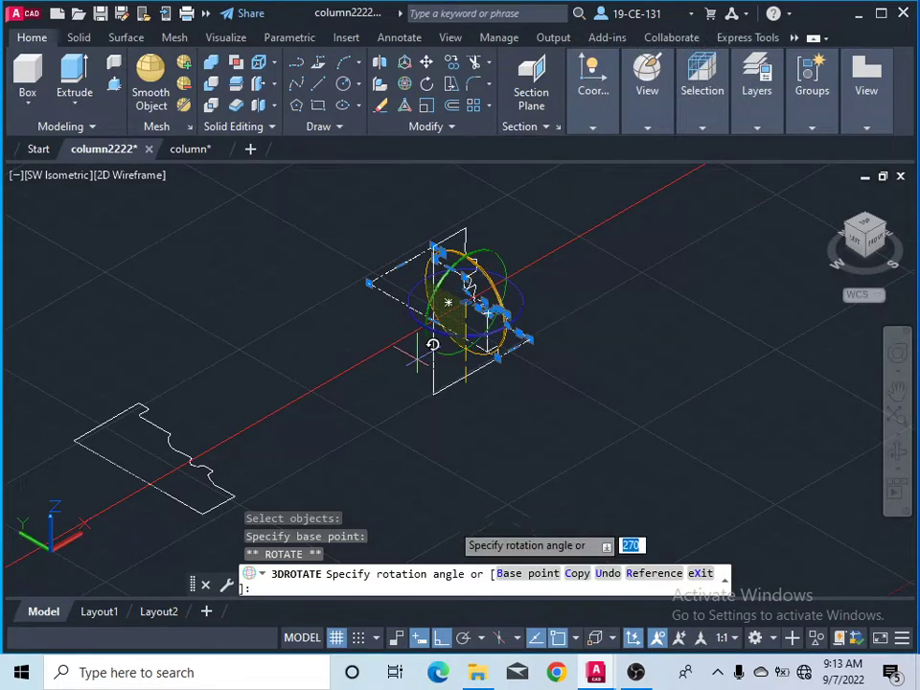
click(479, 305)
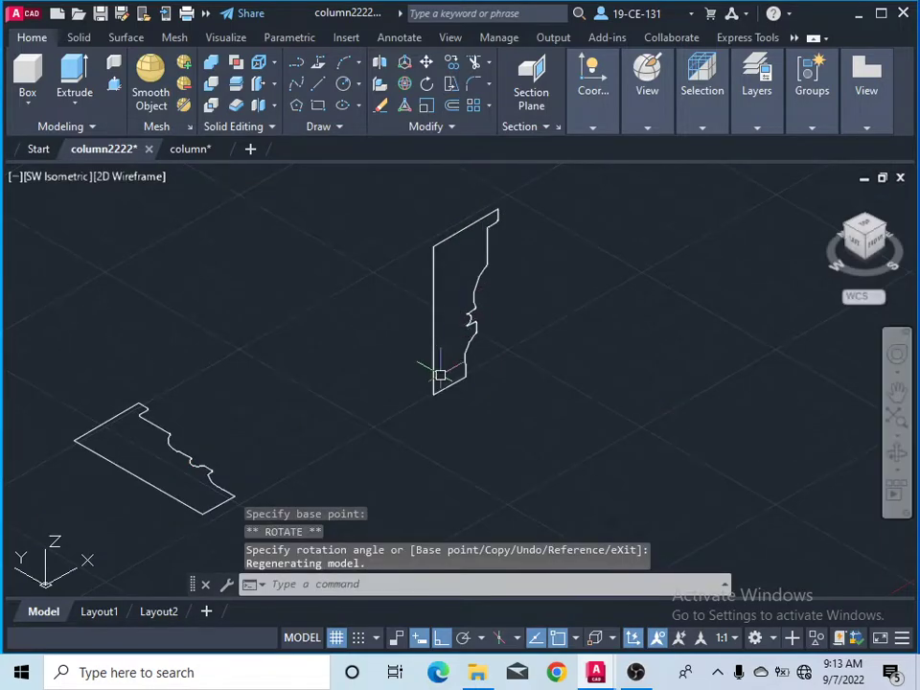
scroll(441, 373, down, 4)
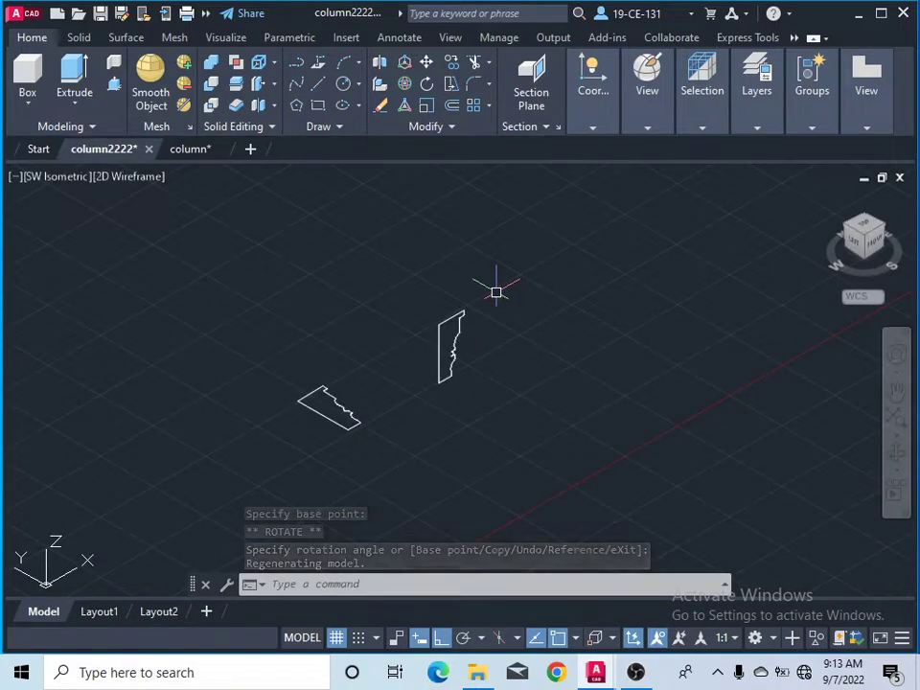
click(870, 228)
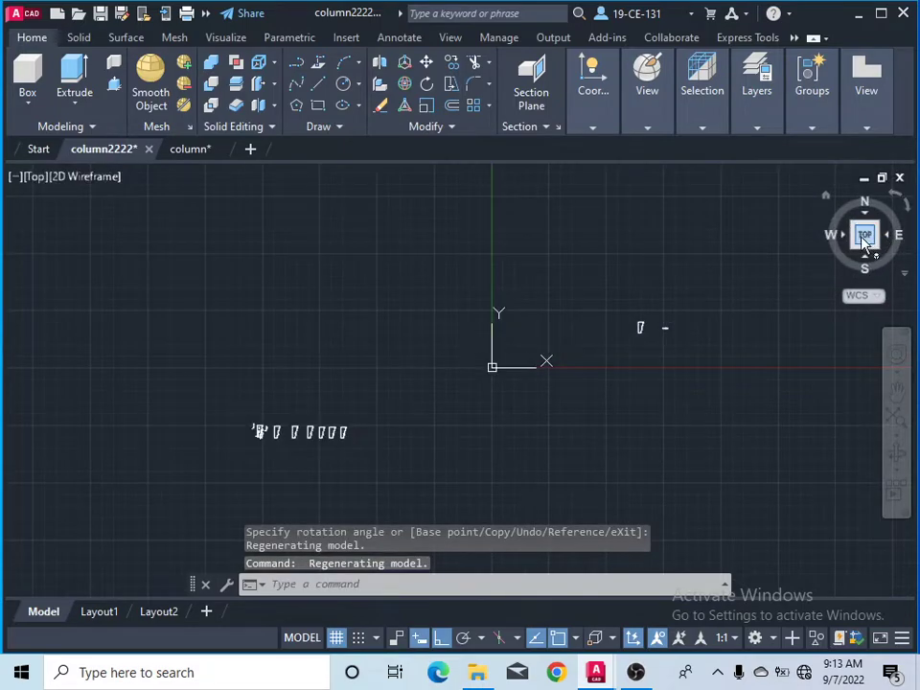
click(855, 251)
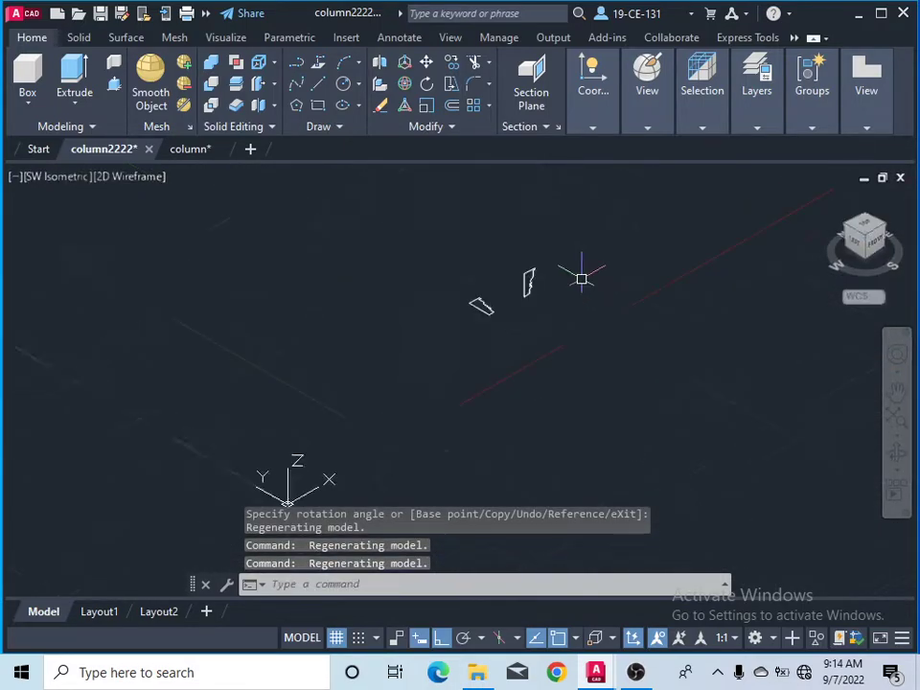
scroll(514, 280, up, 3)
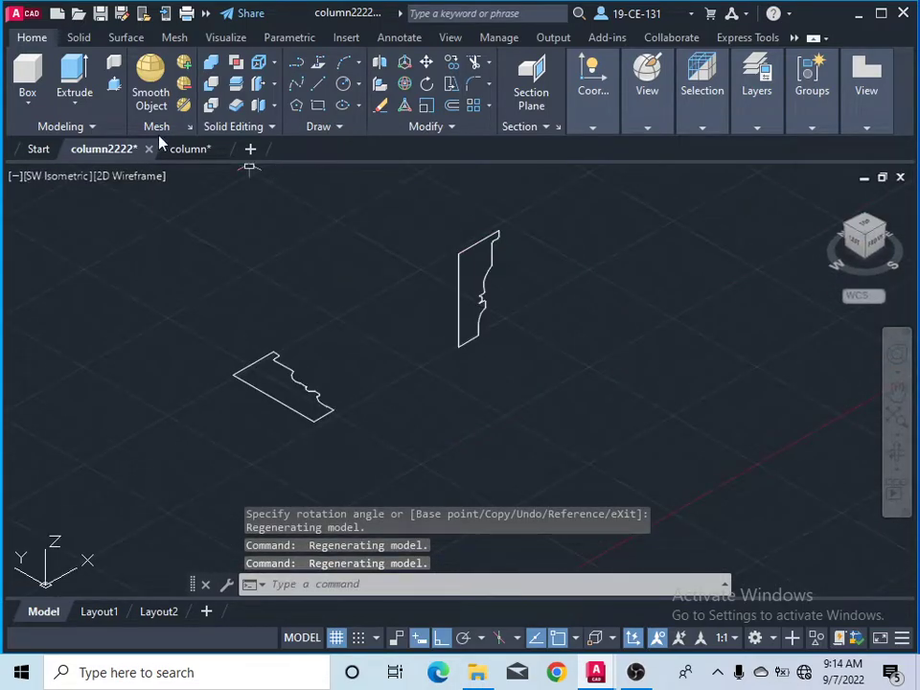
Step: Set the UCS to Front and orient the view to face the upright profile from the front
click(235, 38)
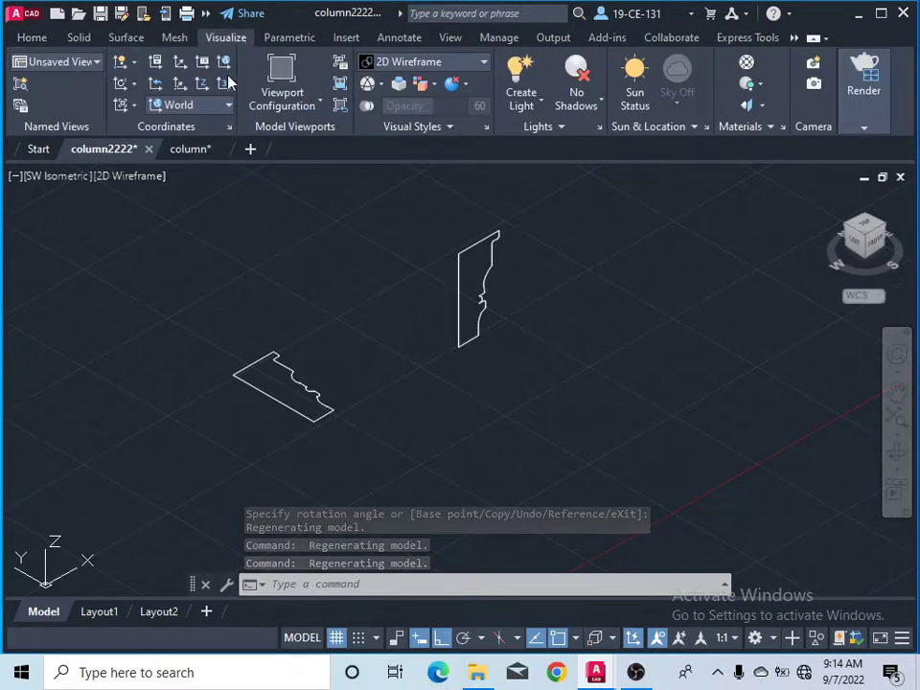
click(209, 110)
click(209, 110)
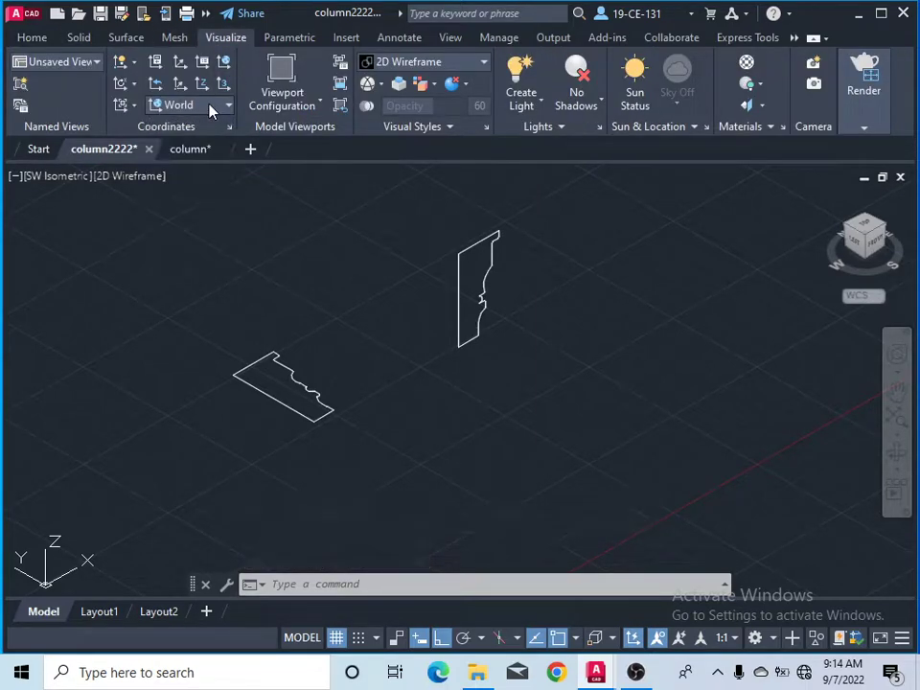
click(213, 106)
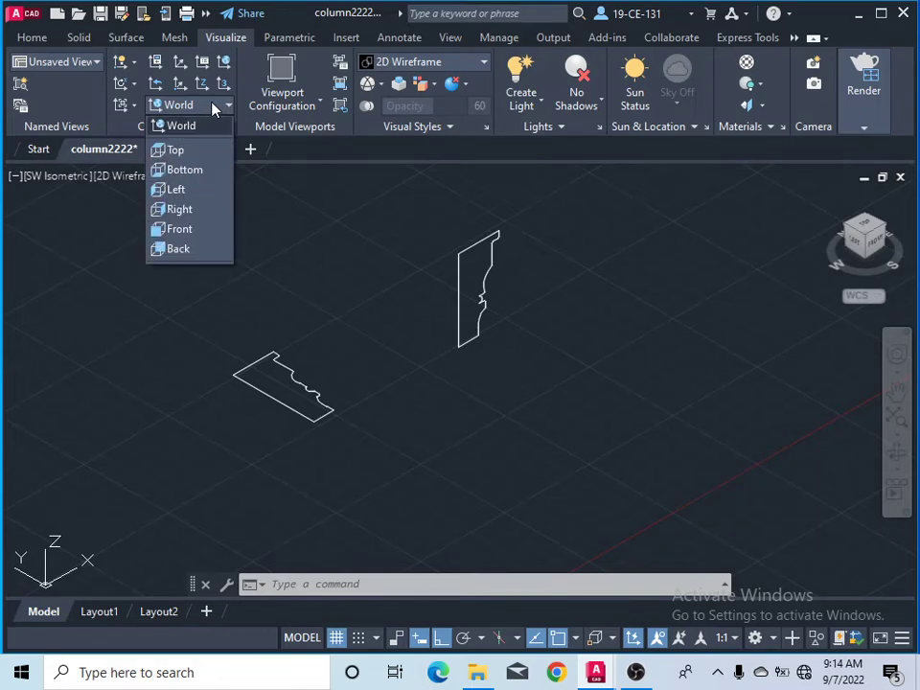
click(181, 234)
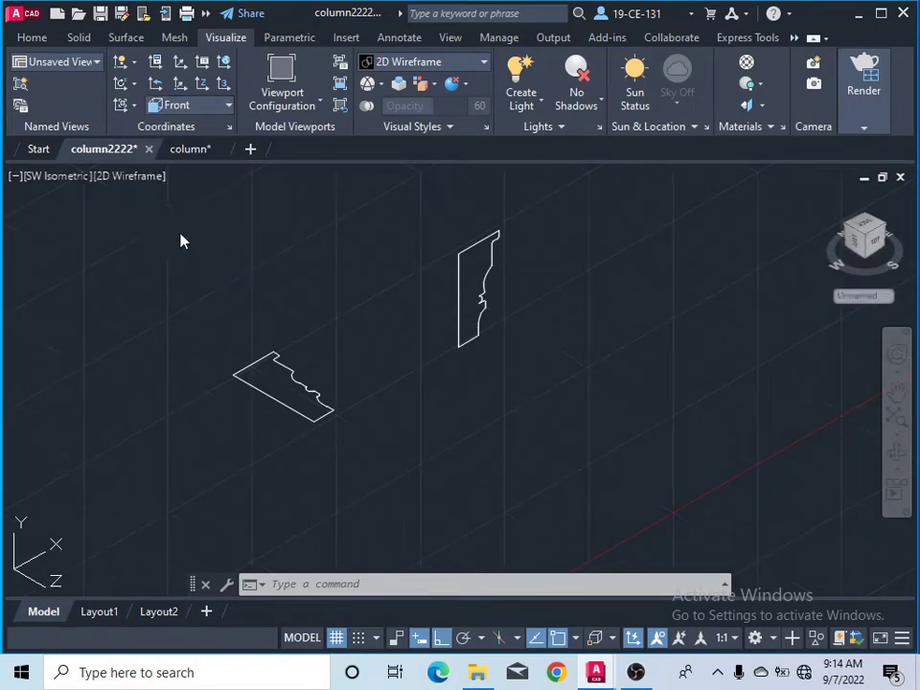
click(879, 246)
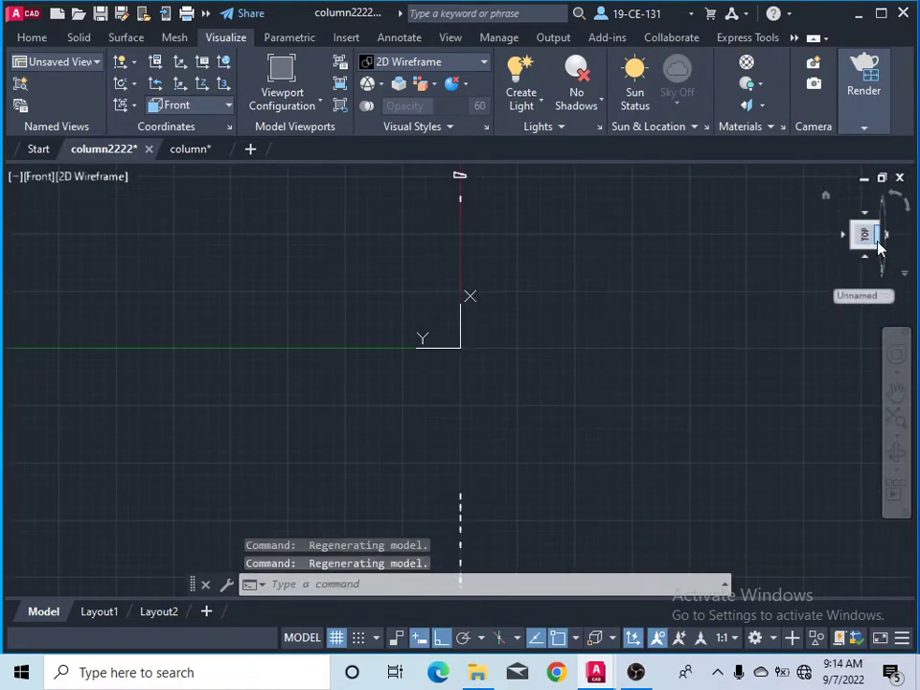
click(901, 203)
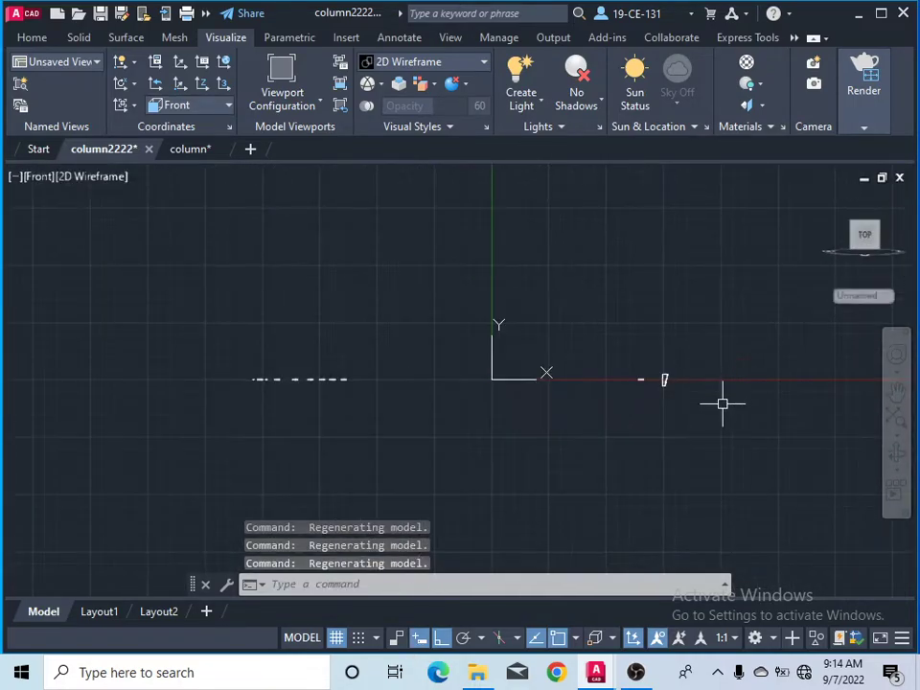
scroll(565, 321, up, 6)
scroll(392, 268, down, 4)
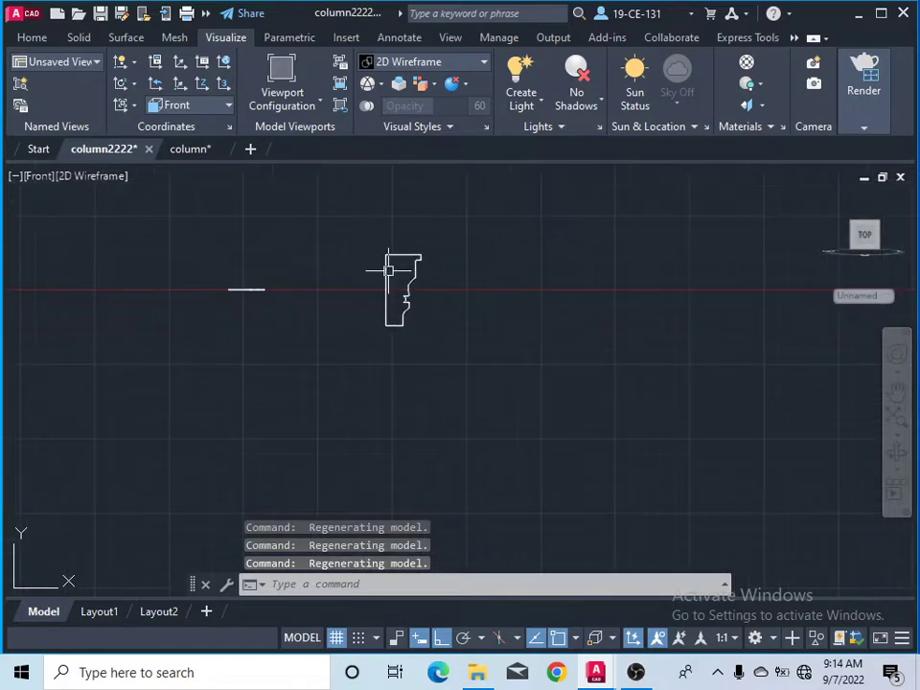
Step: Draw a 7' vertical line straight down from the bottom end of the upright profile's straight edge
click(31, 37)
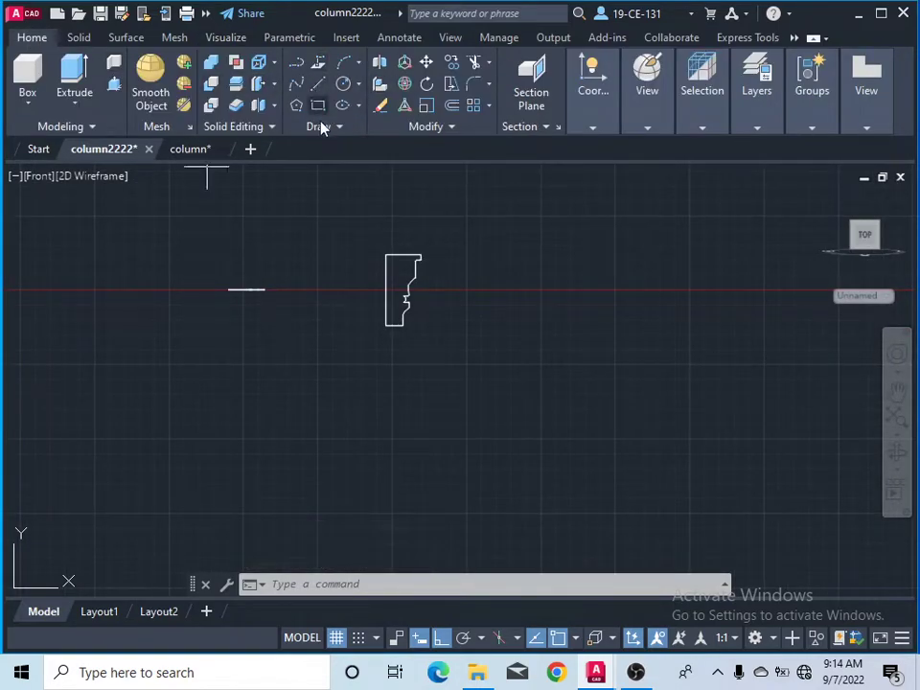
click(296, 62)
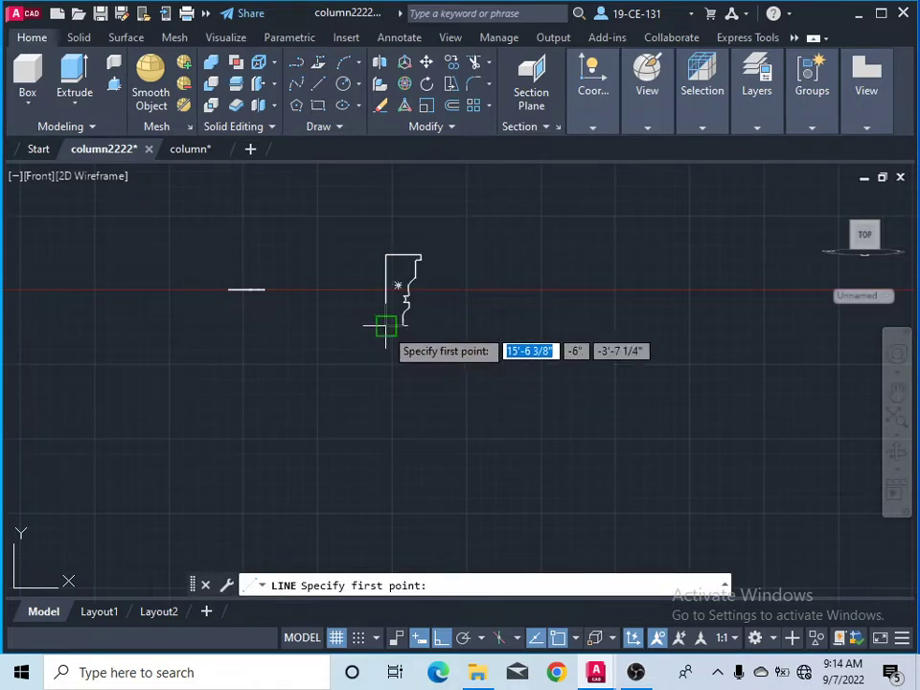
click(385, 327)
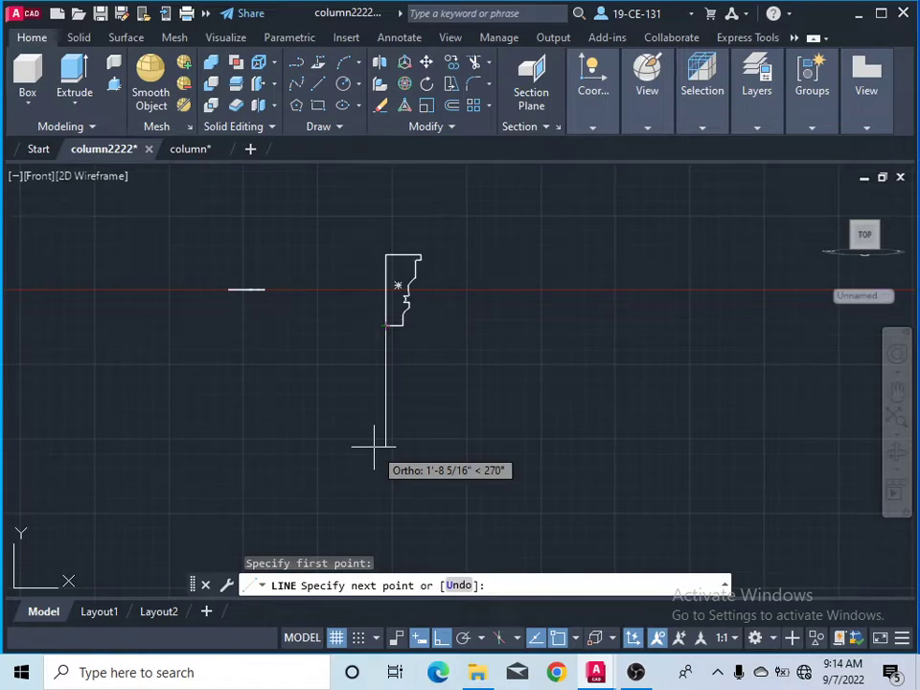
text(7)
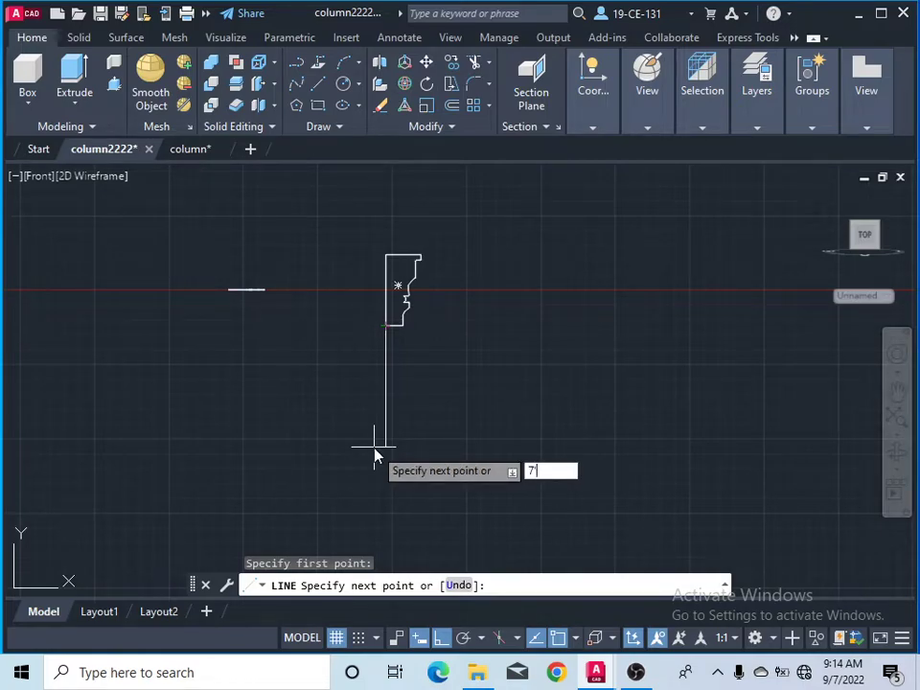
text(')
key(Return)
scroll(469, 369, down, 3)
right_click(524, 351)
click(566, 365)
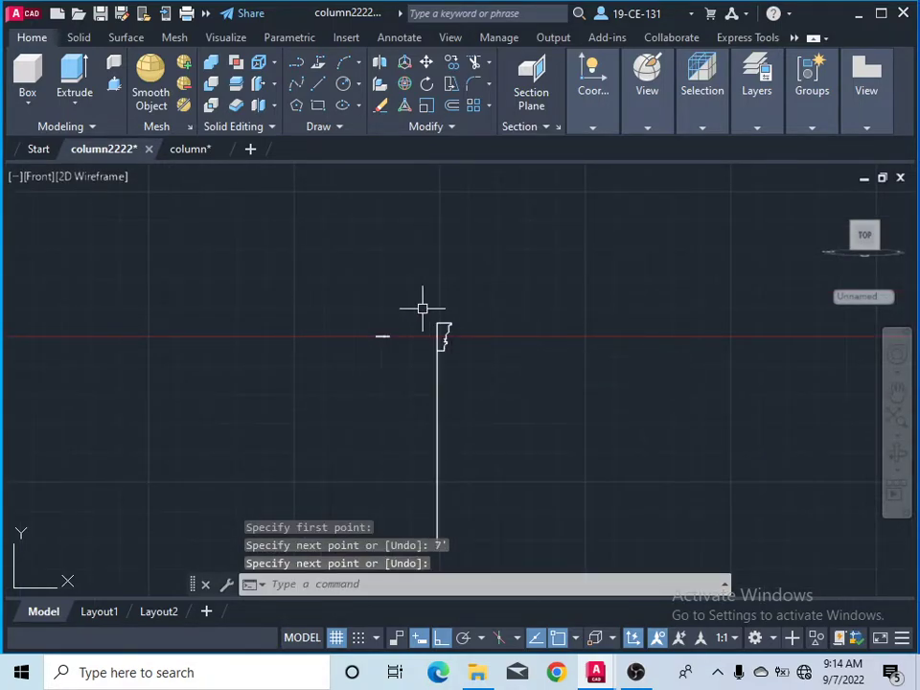
Step: Move the upright profile together with its vertical line straight up above the X axis
scroll(412, 299, down, 2)
click(440, 280)
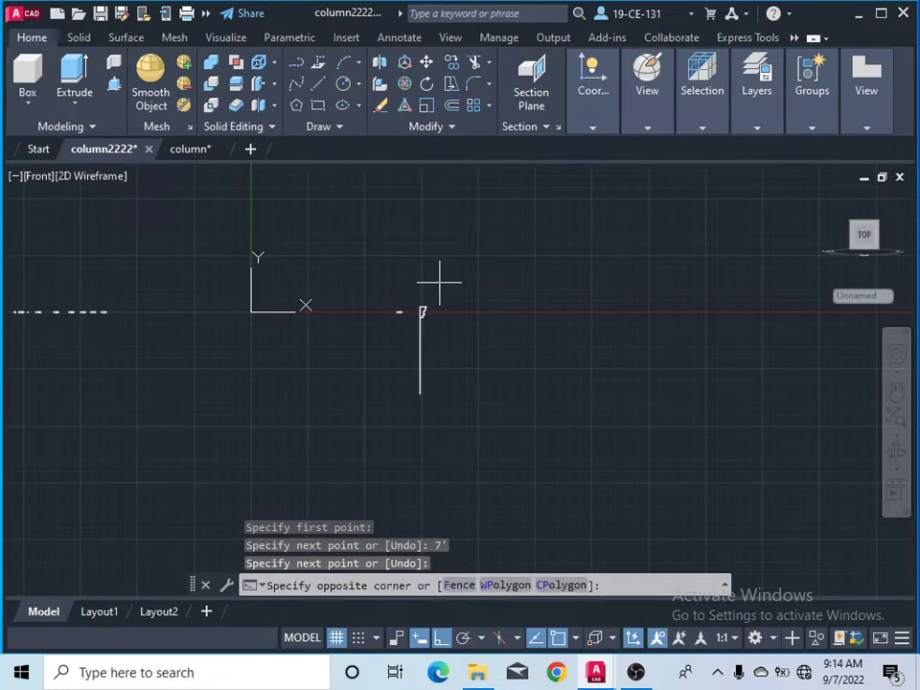
click(417, 346)
right_click(517, 305)
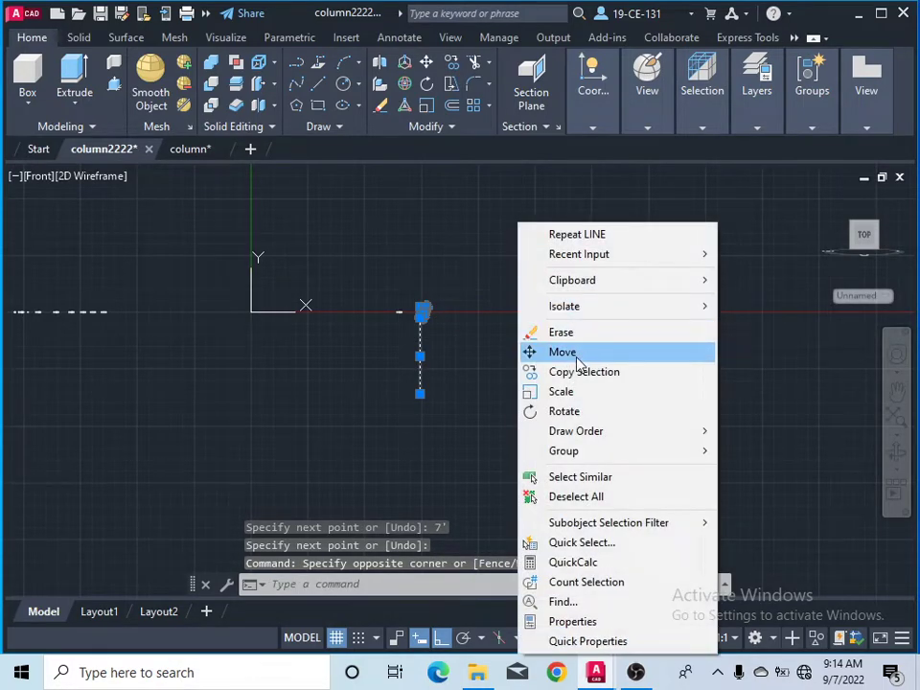
click(577, 353)
click(421, 311)
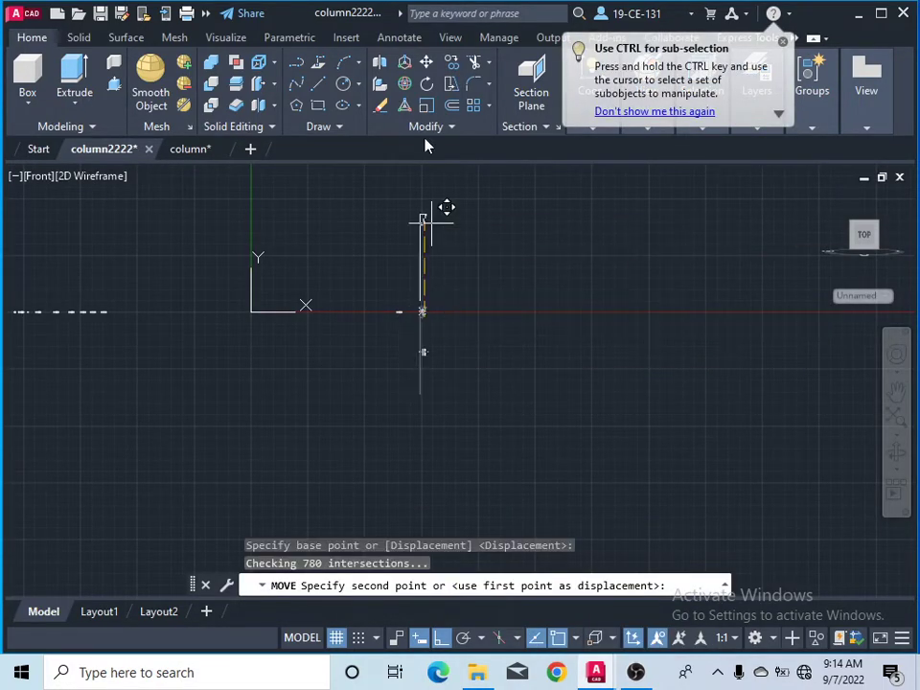
click(422, 179)
scroll(446, 264, down, 5)
scroll(441, 249, up, 10)
Step: Move the profile and its vertical line farther up by a second vertical displacement, and dismiss the calendar reminder
click(471, 235)
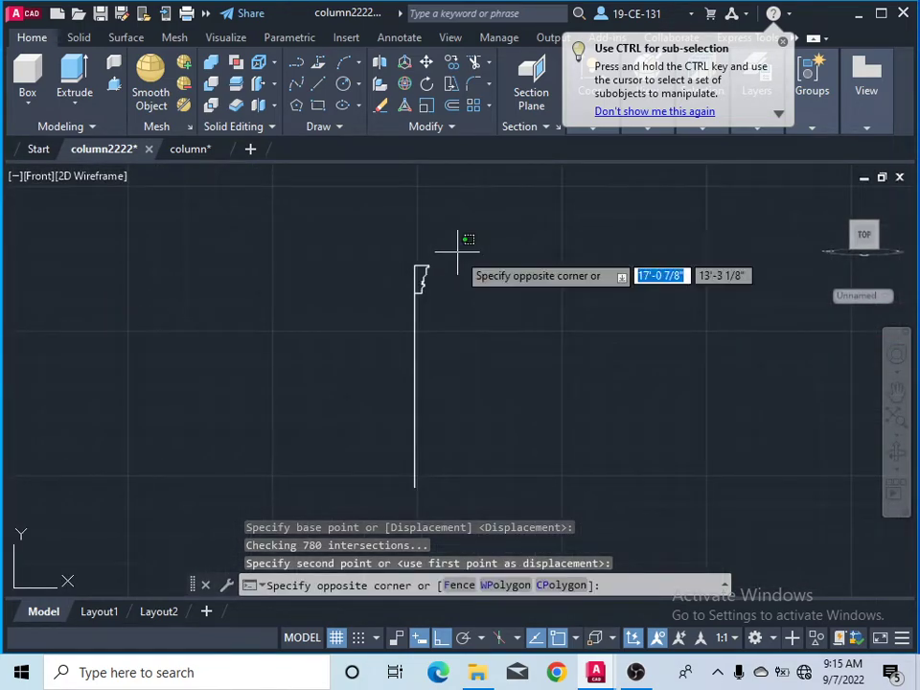
click(365, 350)
right_click(287, 267)
click(335, 351)
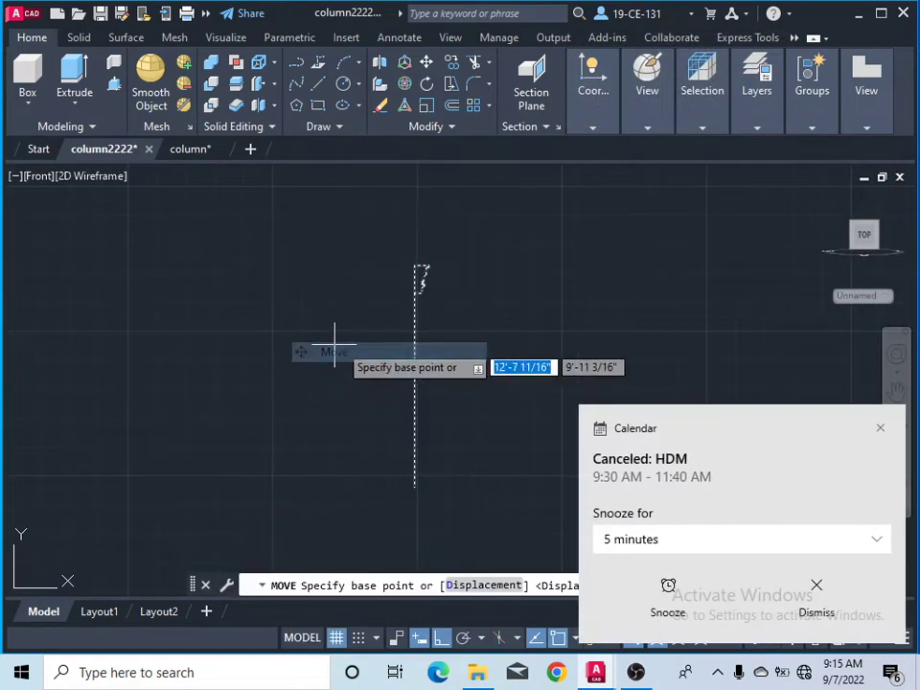
click(419, 276)
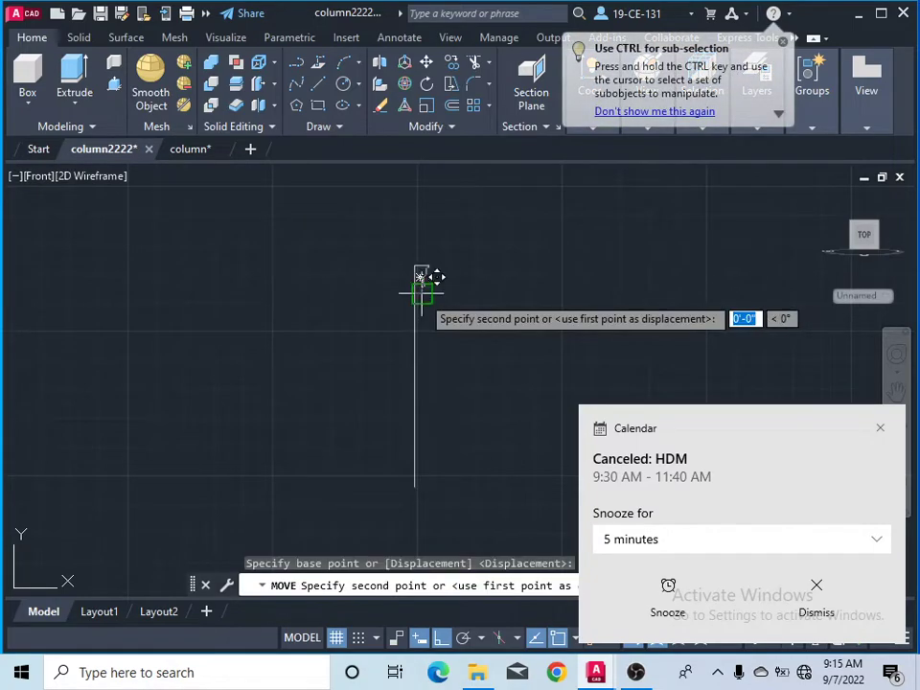
click(422, 170)
click(813, 585)
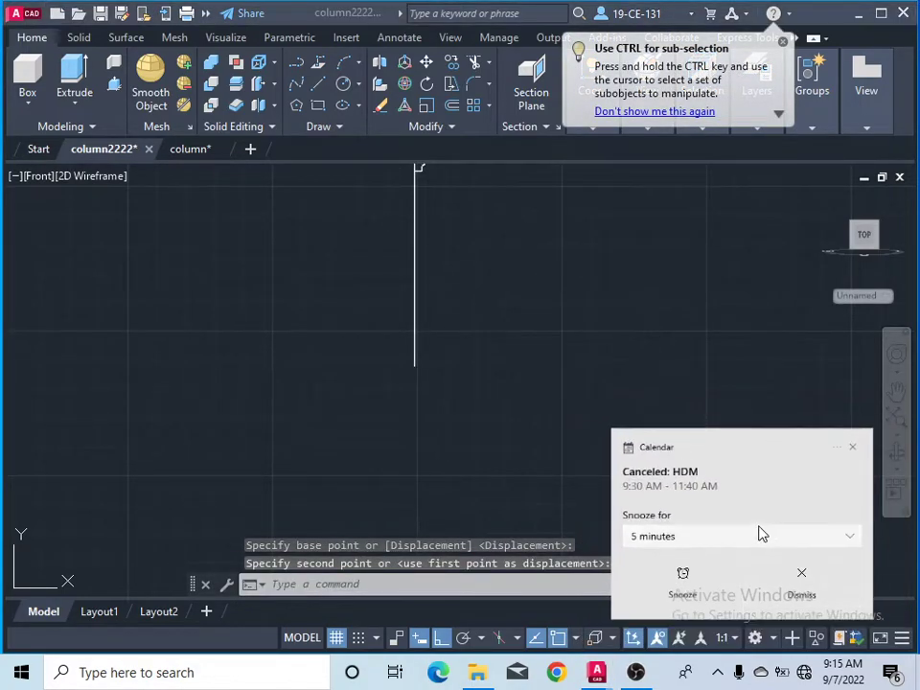
scroll(525, 394, down, 2)
scroll(475, 231, up, 3)
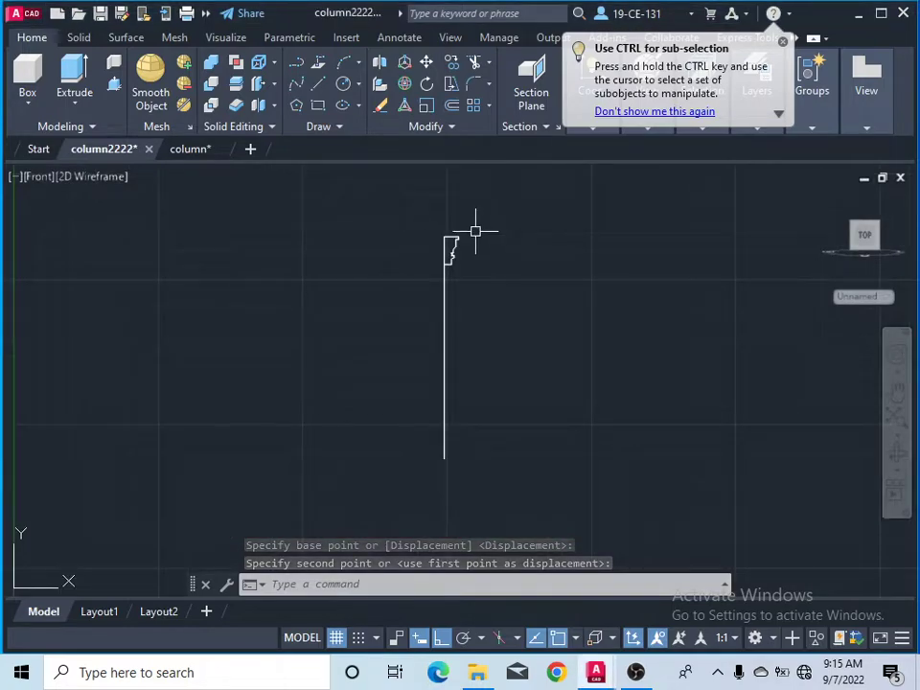
scroll(470, 276, up, 2)
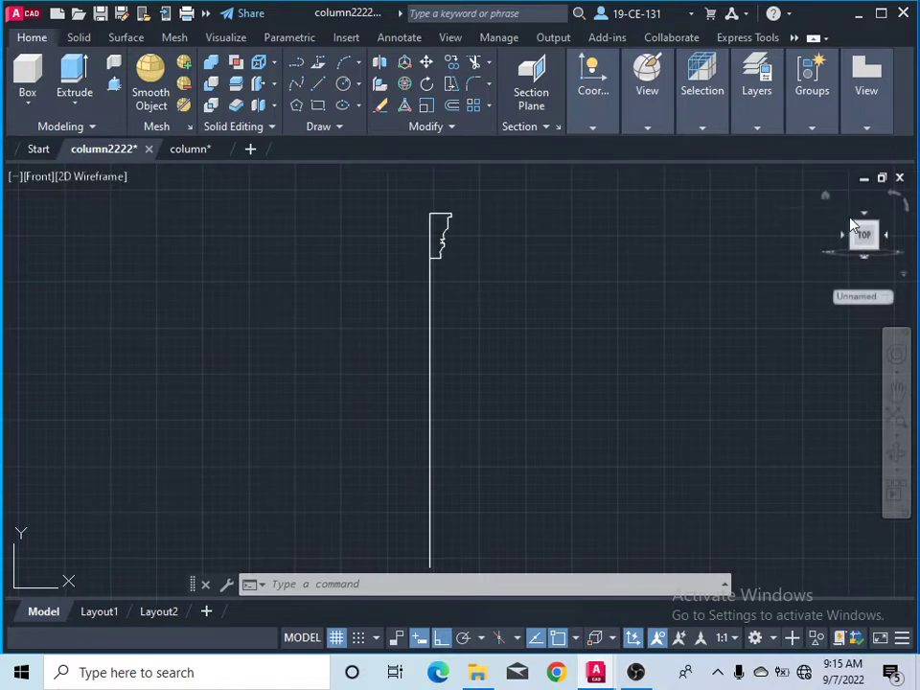
Step: Undo the isometric view change and set the UCS back to World
click(854, 225)
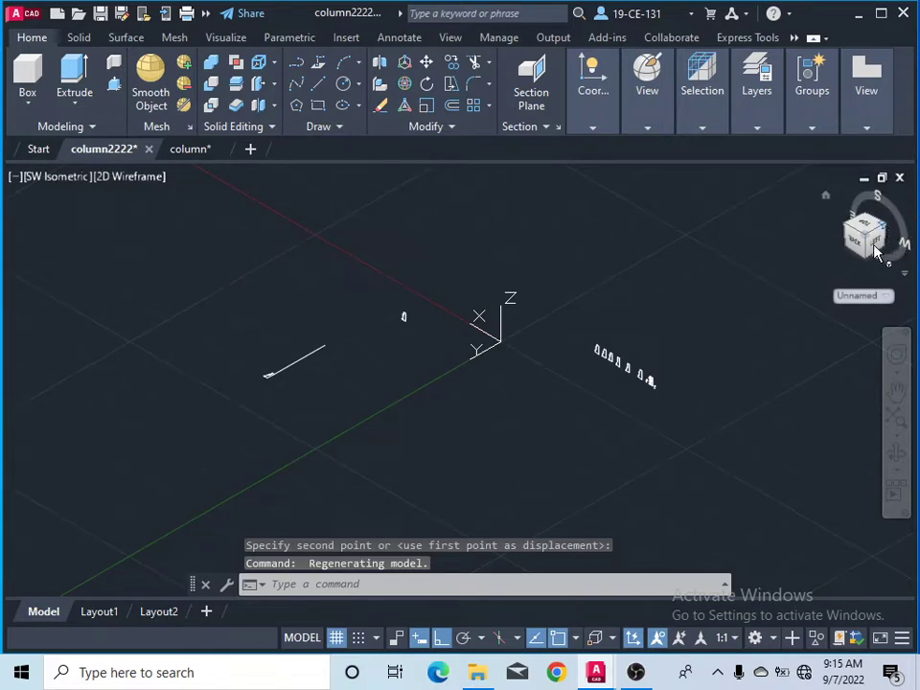
key(ctrl+z)
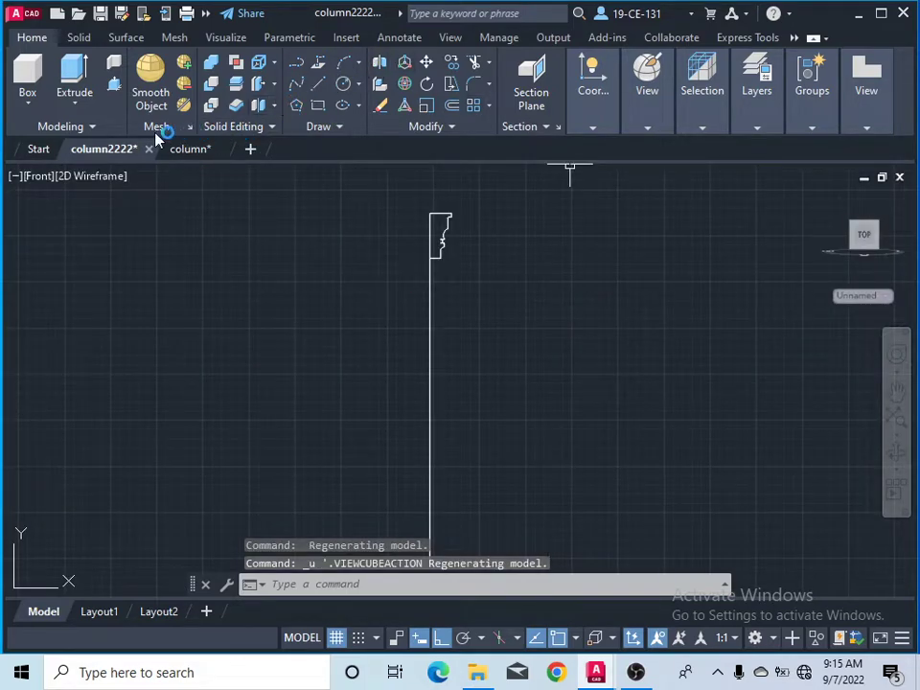
click(225, 38)
click(189, 107)
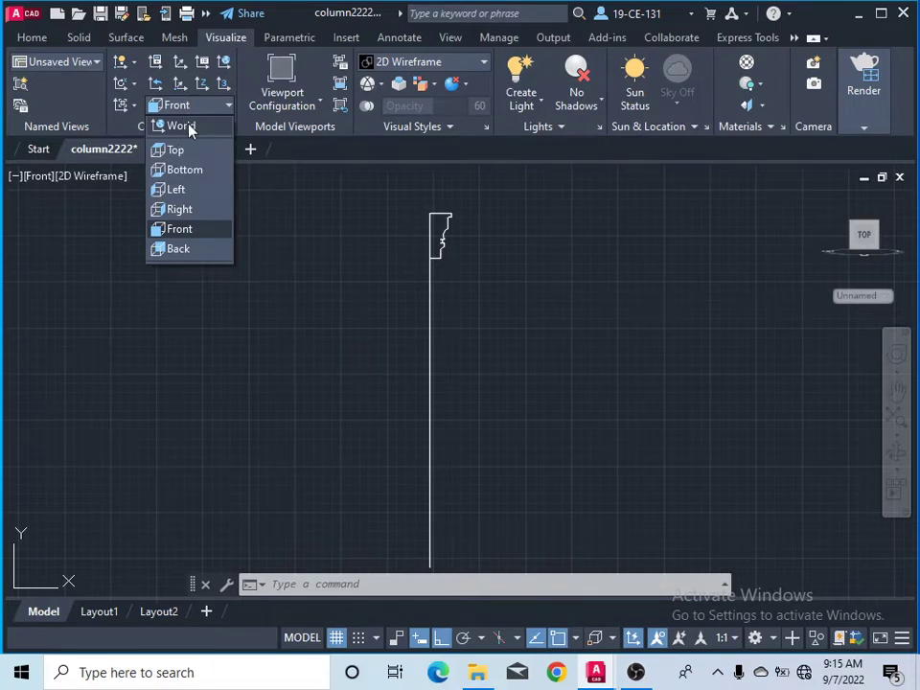
click(181, 127)
mouse_move(875, 254)
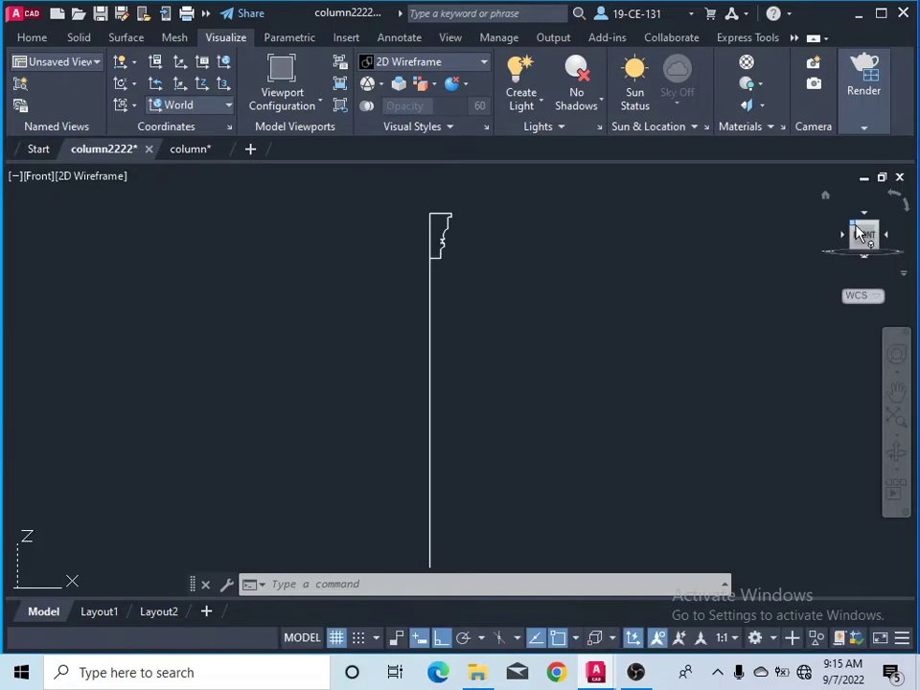
Step: Revolve the upright half-profile into a solid about its straight vertical edge, with a start angle of 360° and a full 360° revolution
click(852, 223)
key(ctrl+z)
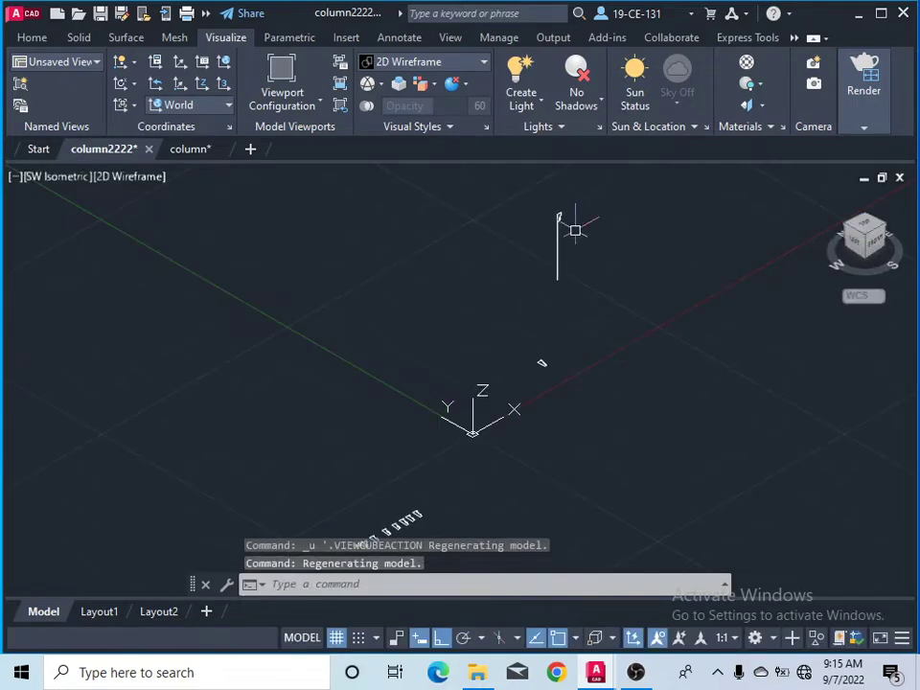
shift+middle_drag(611, 302, 518, 275)
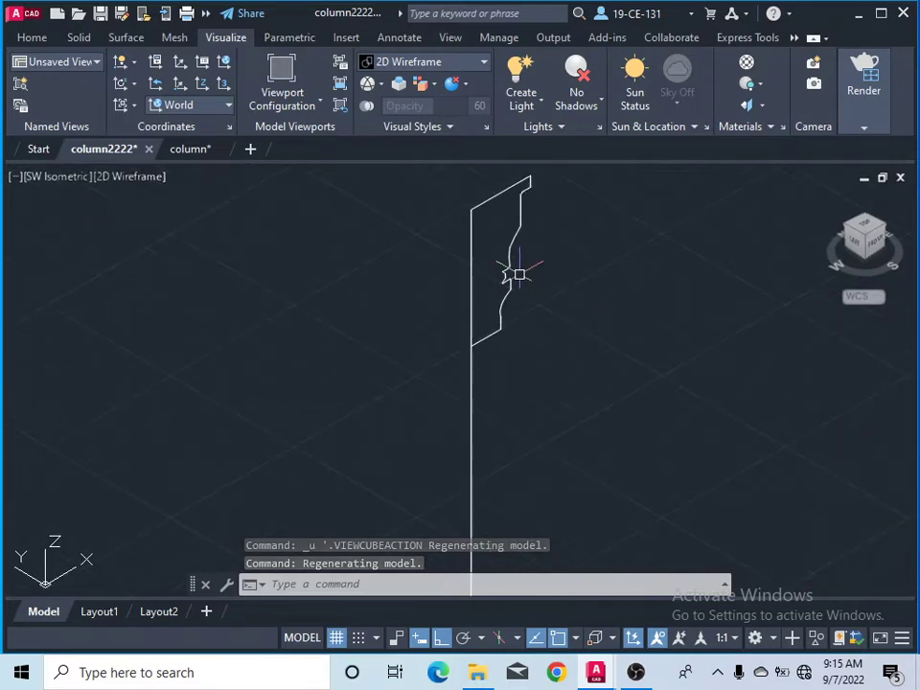
click(30, 39)
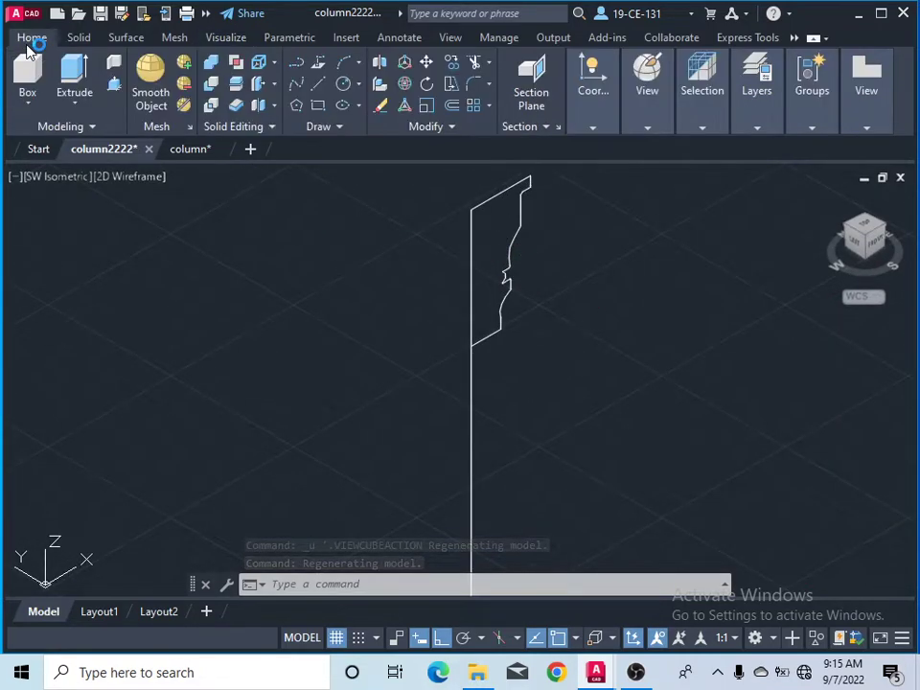
click(69, 109)
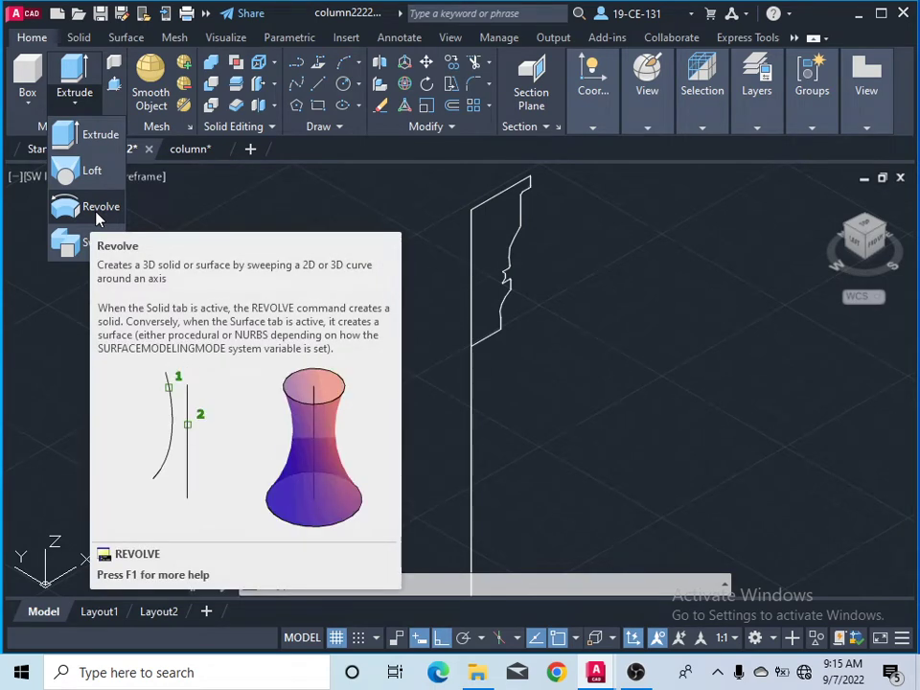
click(67, 209)
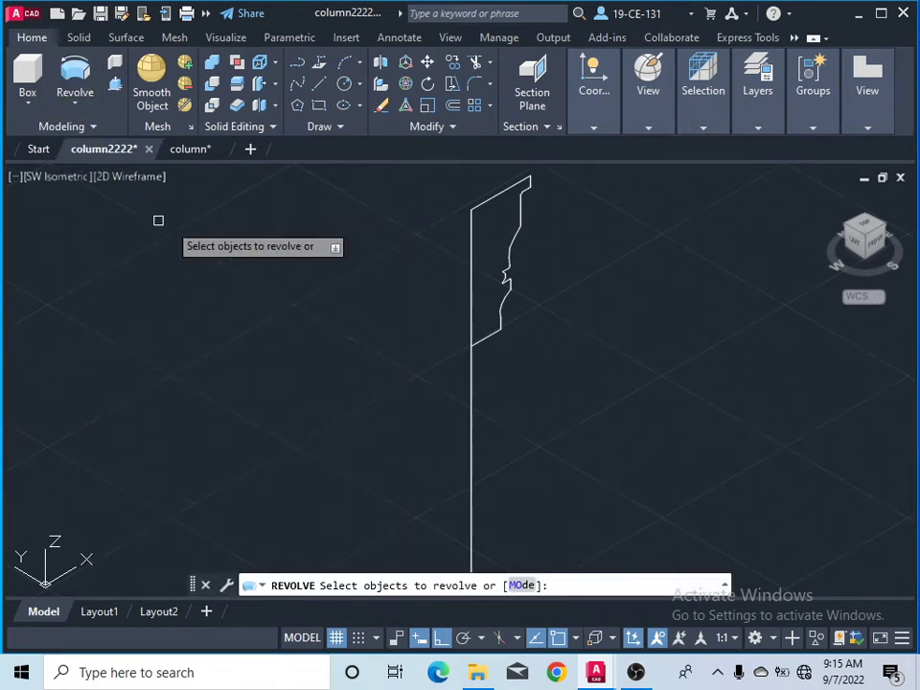
click(515, 232)
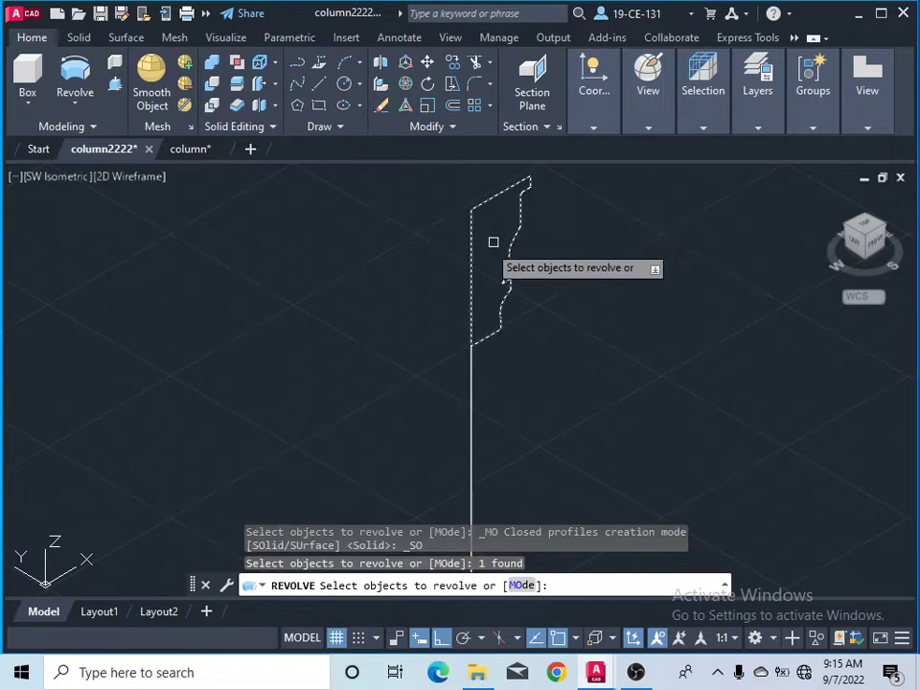
right_click(357, 256)
click(375, 267)
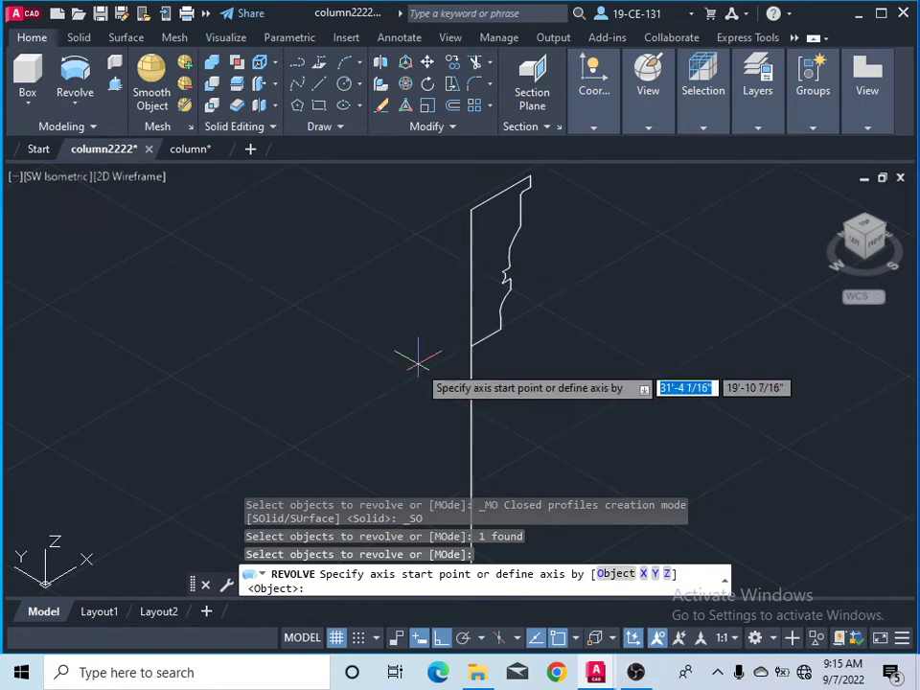
click(471, 343)
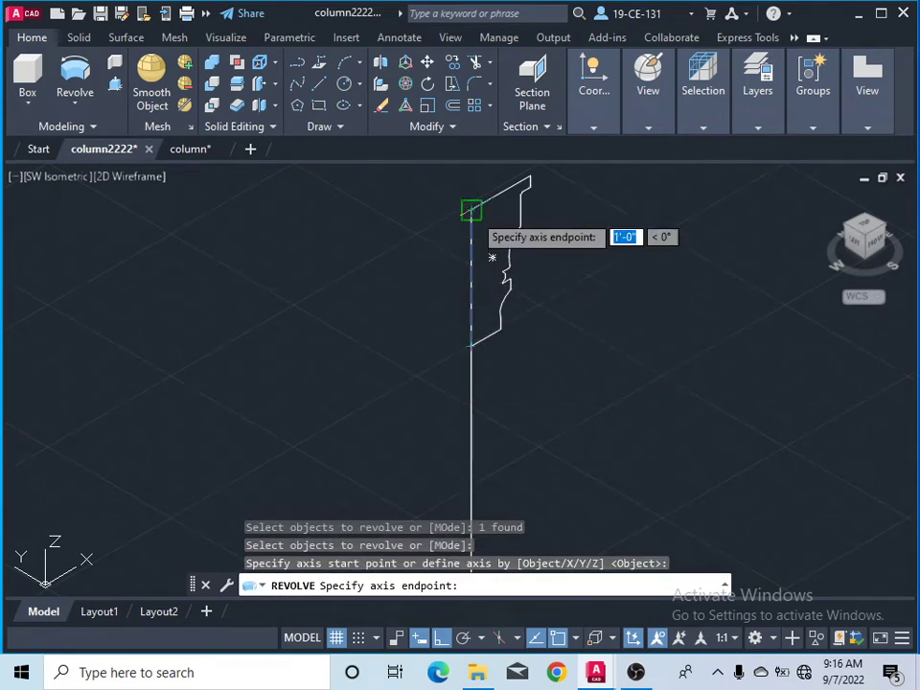
click(471, 209)
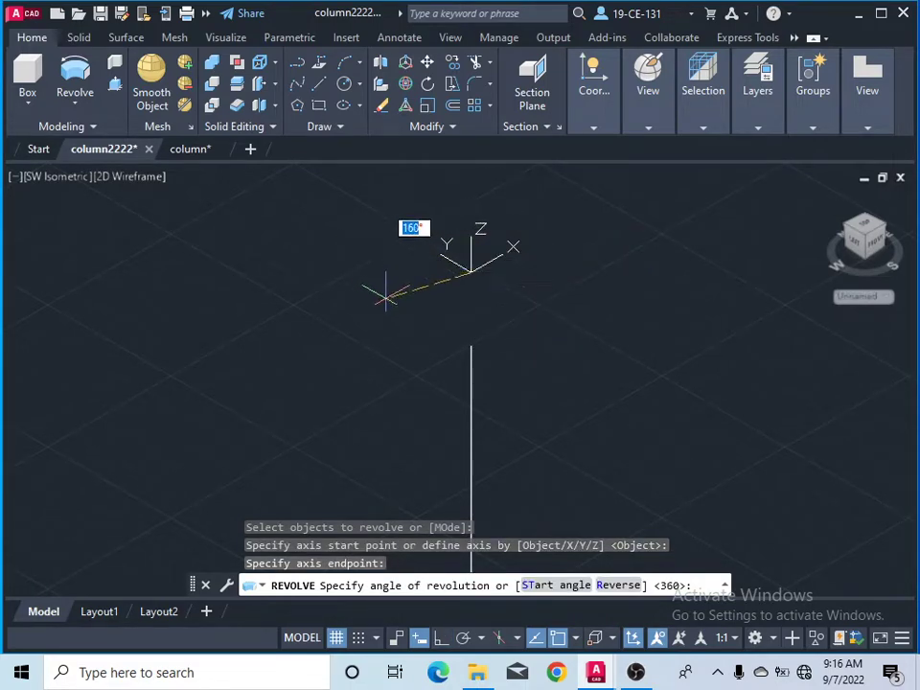
click(550, 586)
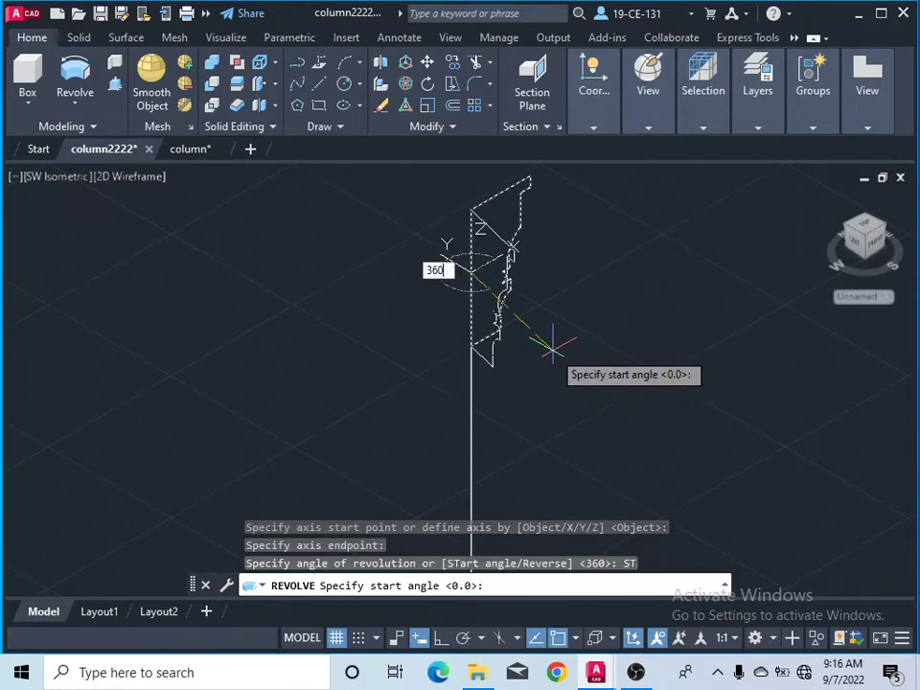
key(Return)
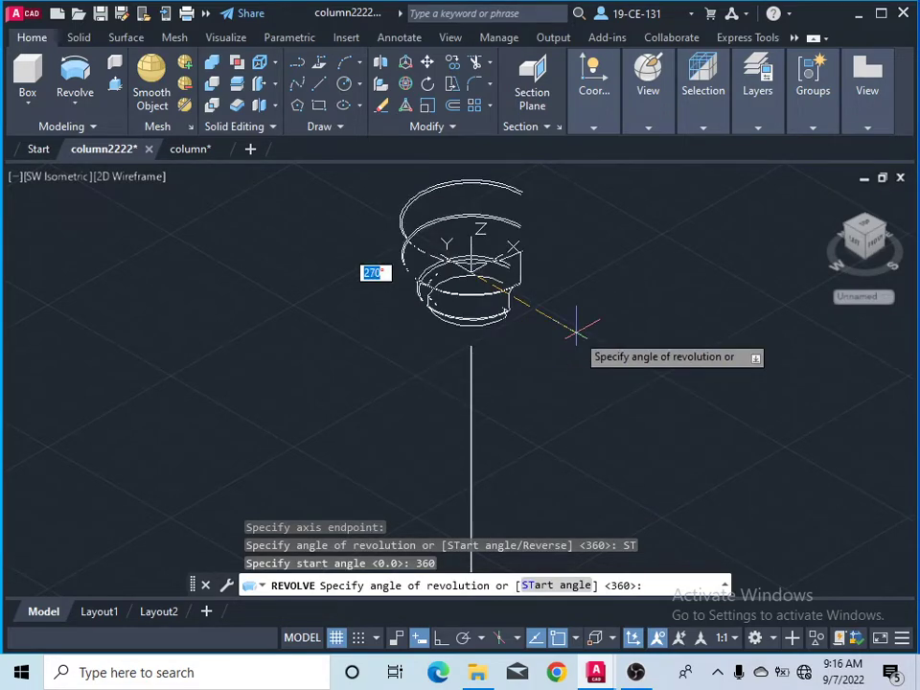
key(Return)
Step: Switch to the Front view of the revolved capital and its vertical shaft line
scroll(480, 264, down, 5)
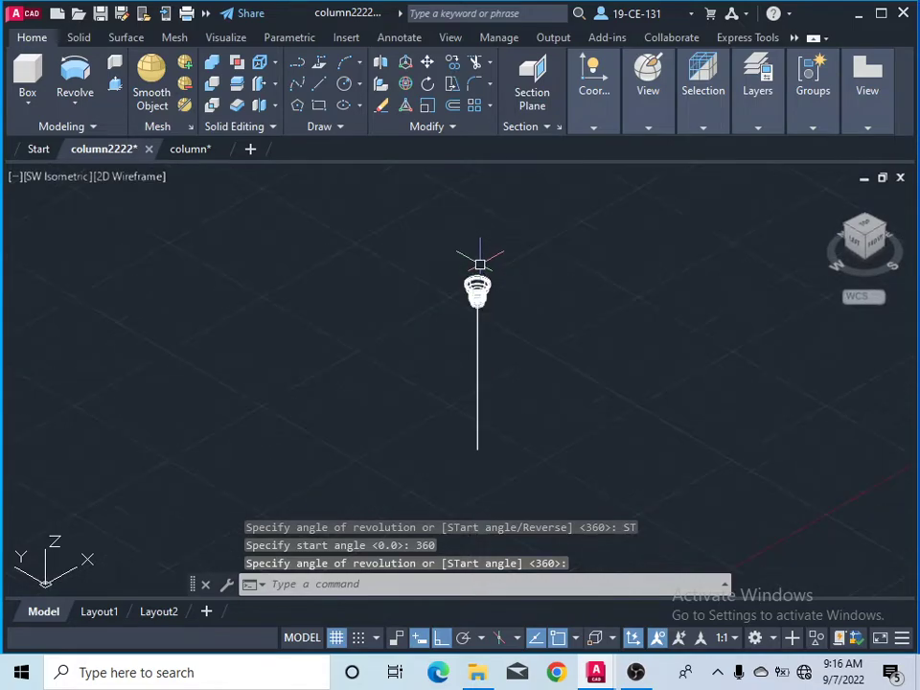
scroll(478, 240, up, 4)
scroll(478, 239, down, 3)
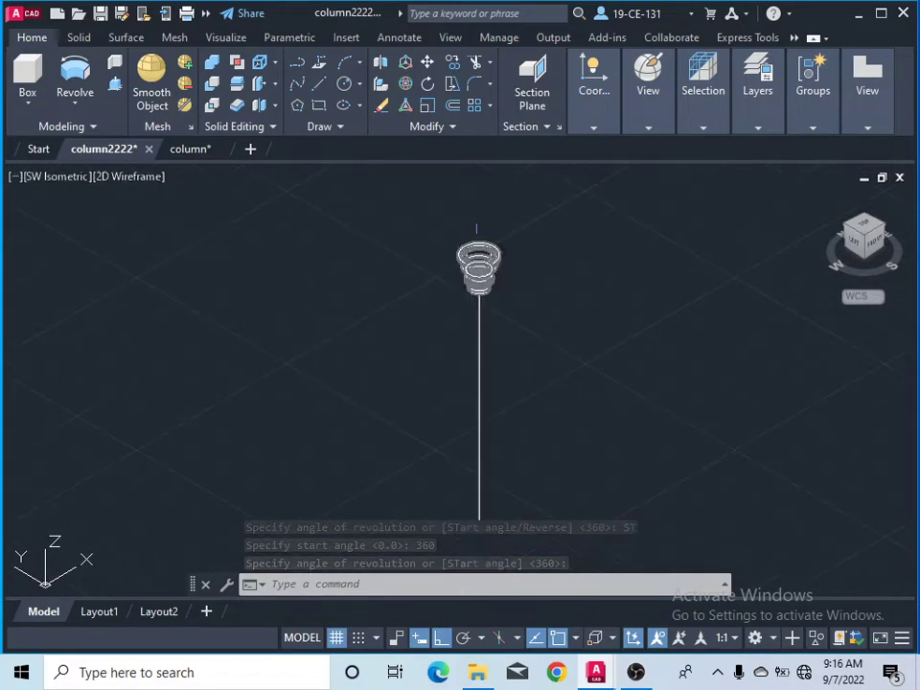
drag(867, 236, 860, 251)
click(860, 249)
scroll(581, 263, up, 6)
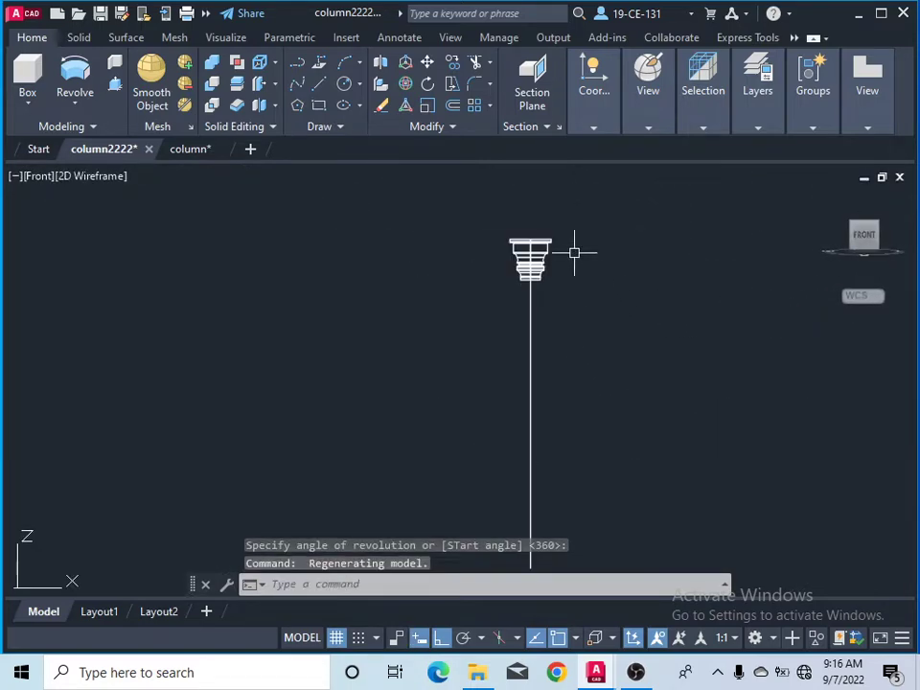
scroll(476, 241, up, 2)
scroll(319, 237, down, 3)
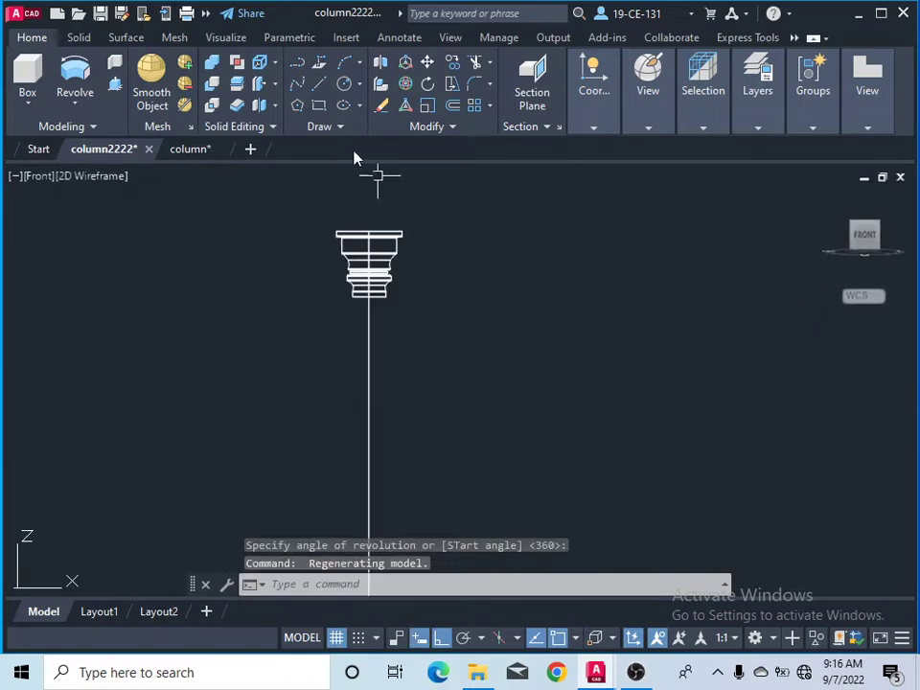
click(452, 128)
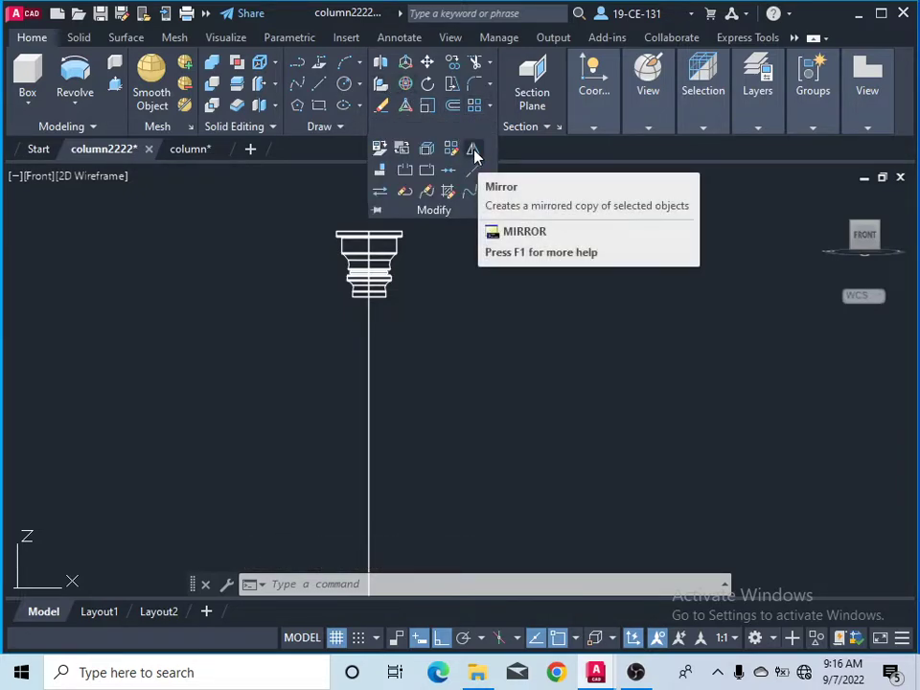
click(474, 153)
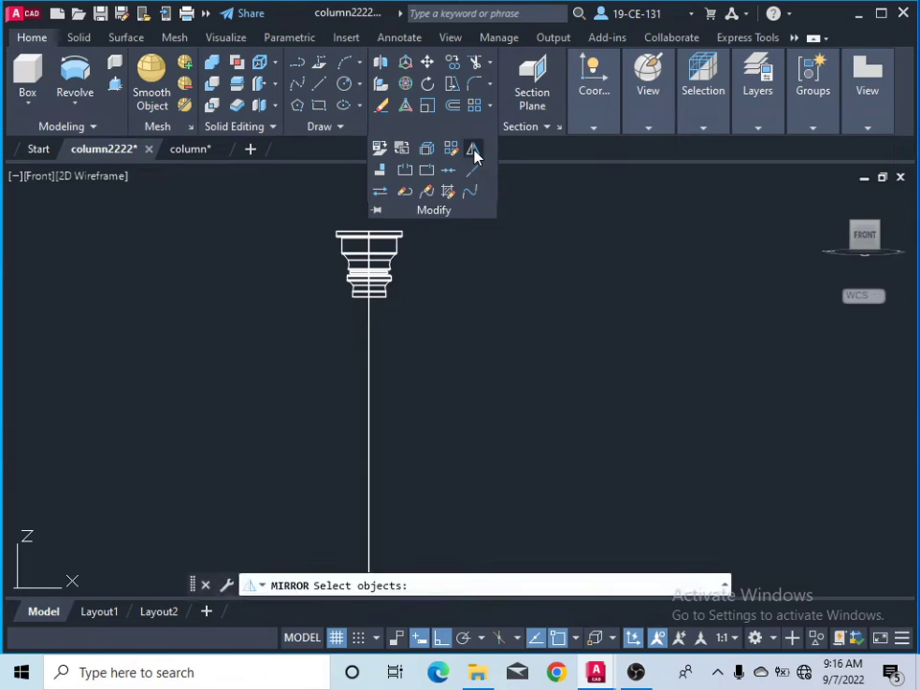
click(396, 270)
scroll(453, 230, down, 3)
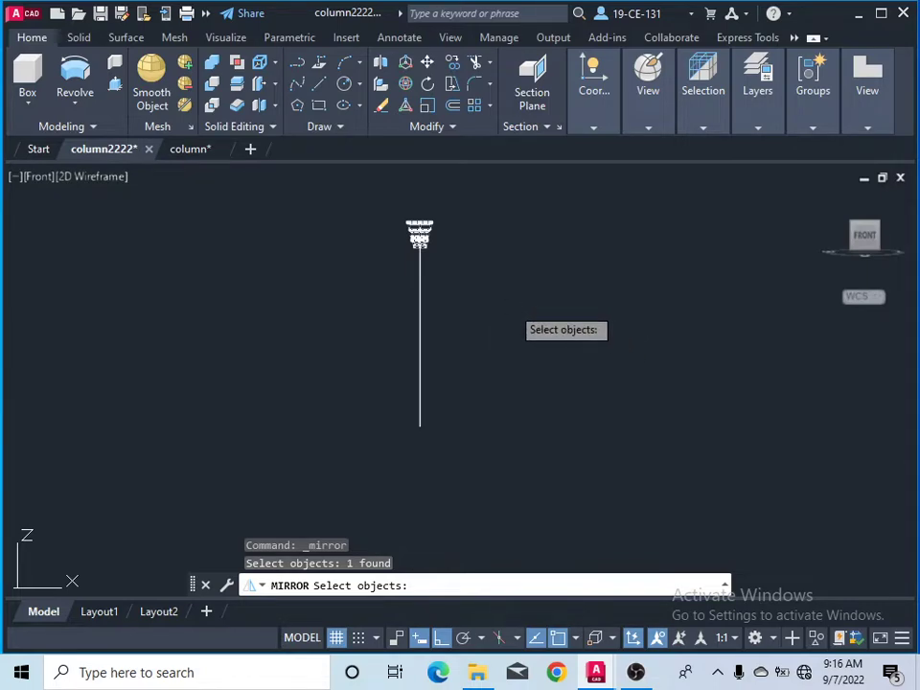
key(Return)
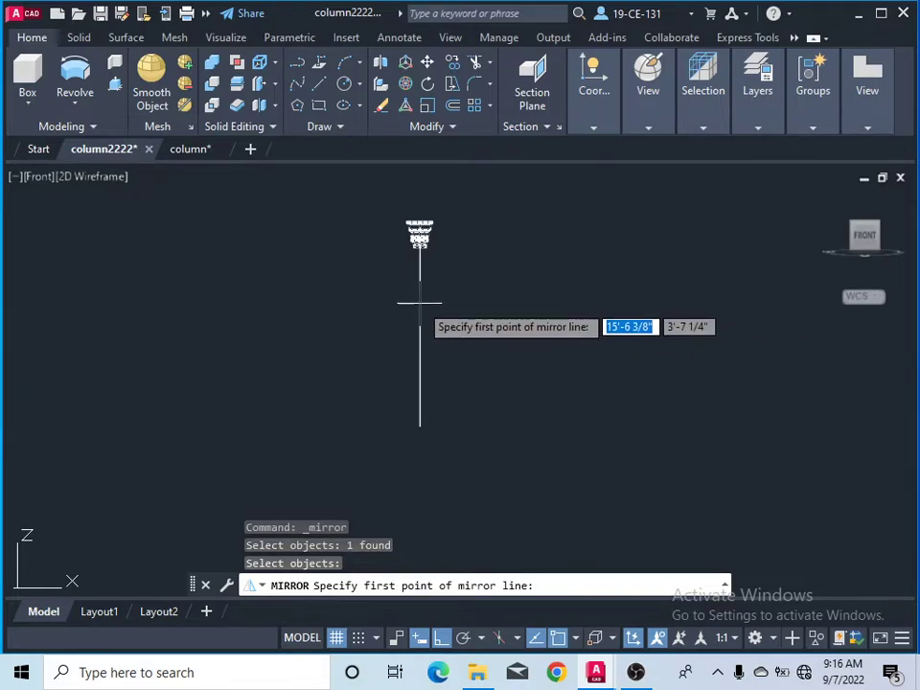
scroll(419, 332, up, 3)
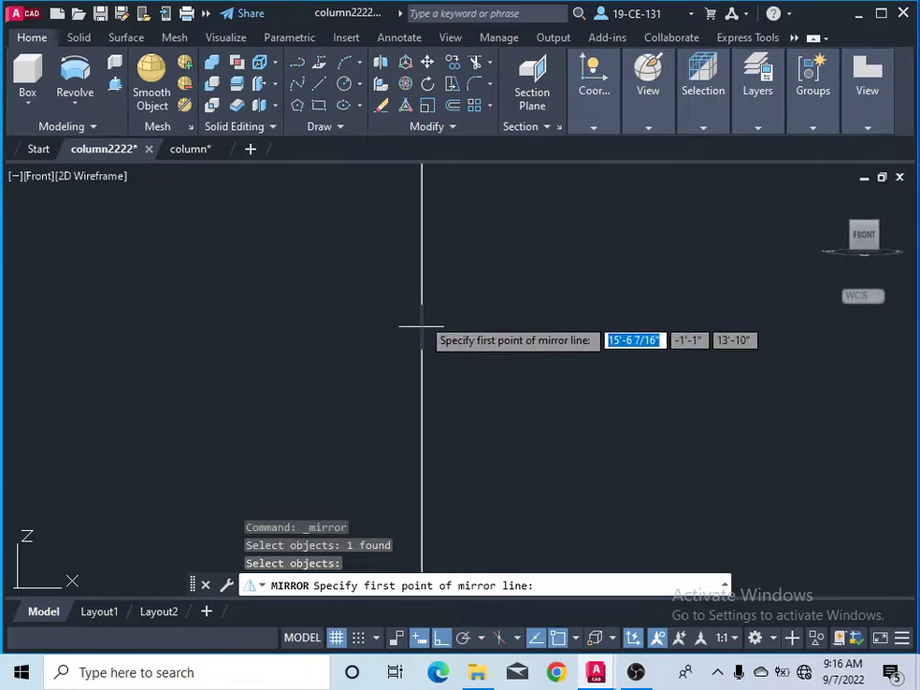
scroll(432, 286, down, 2)
scroll(432, 285, down, 2)
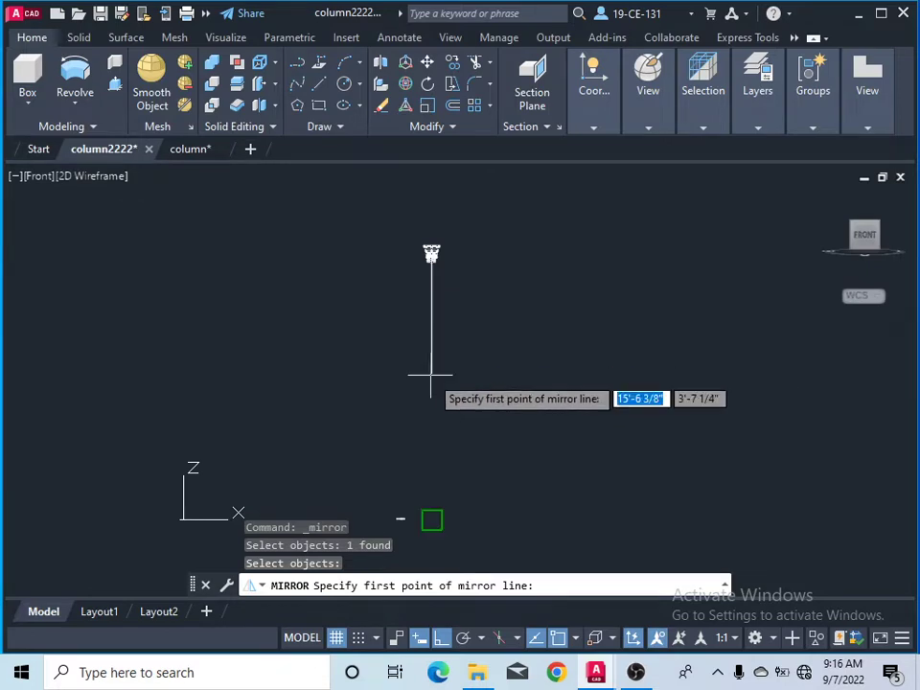
key(Return)
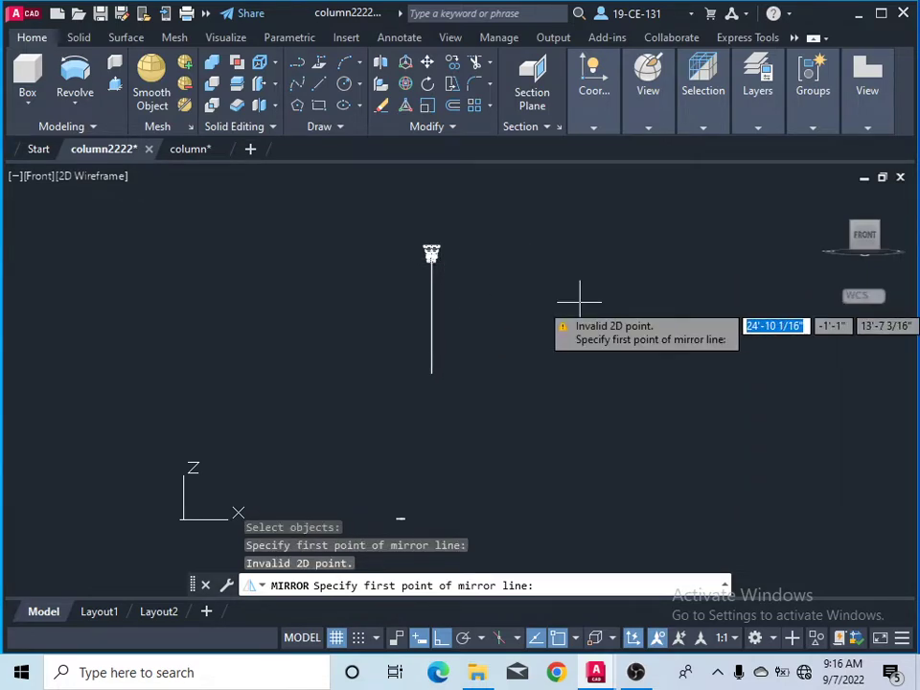
click(526, 305)
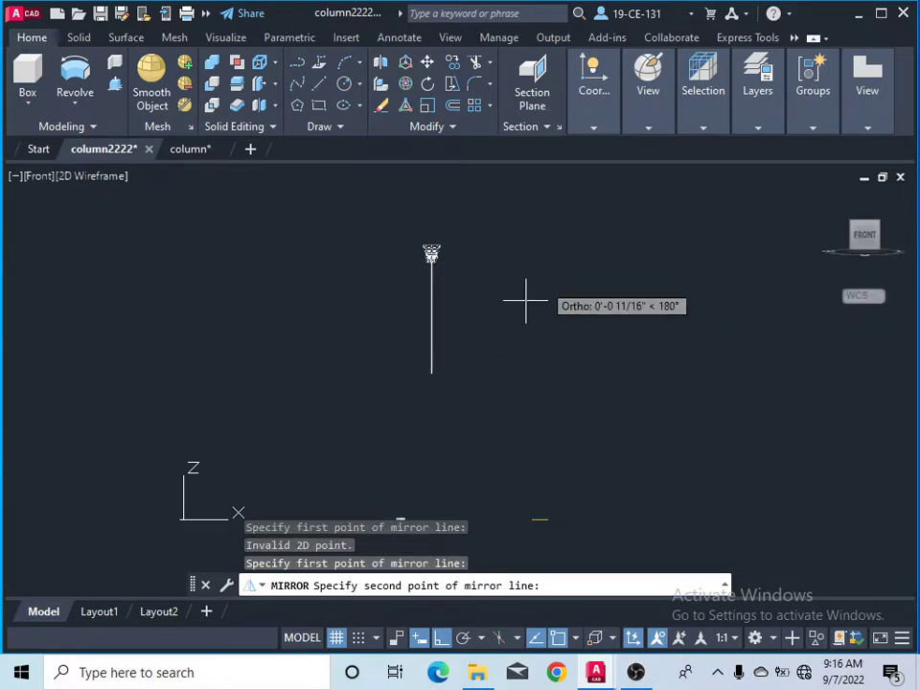
key(Return)
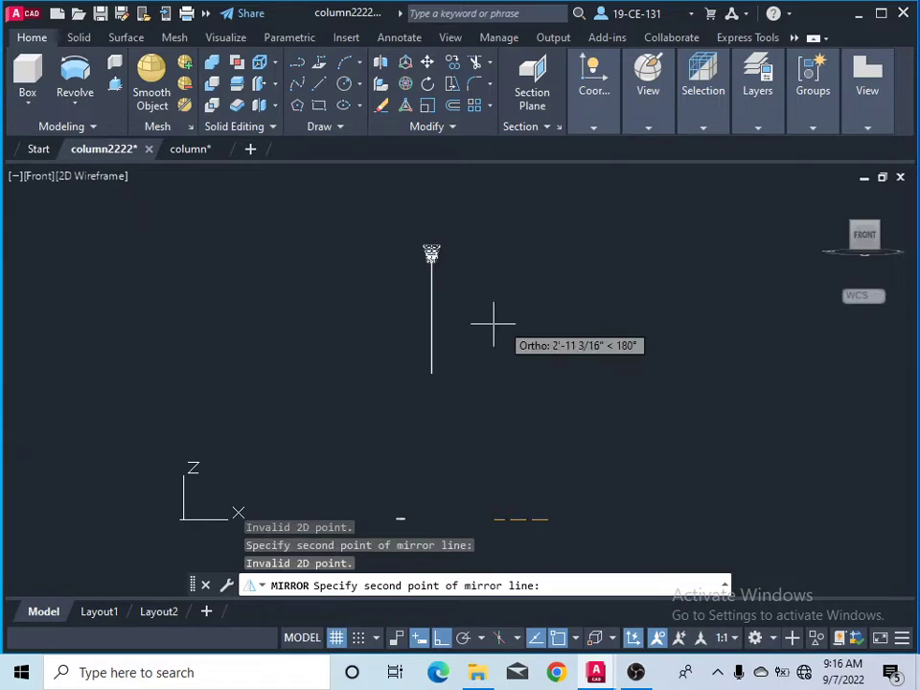
key(Escape)
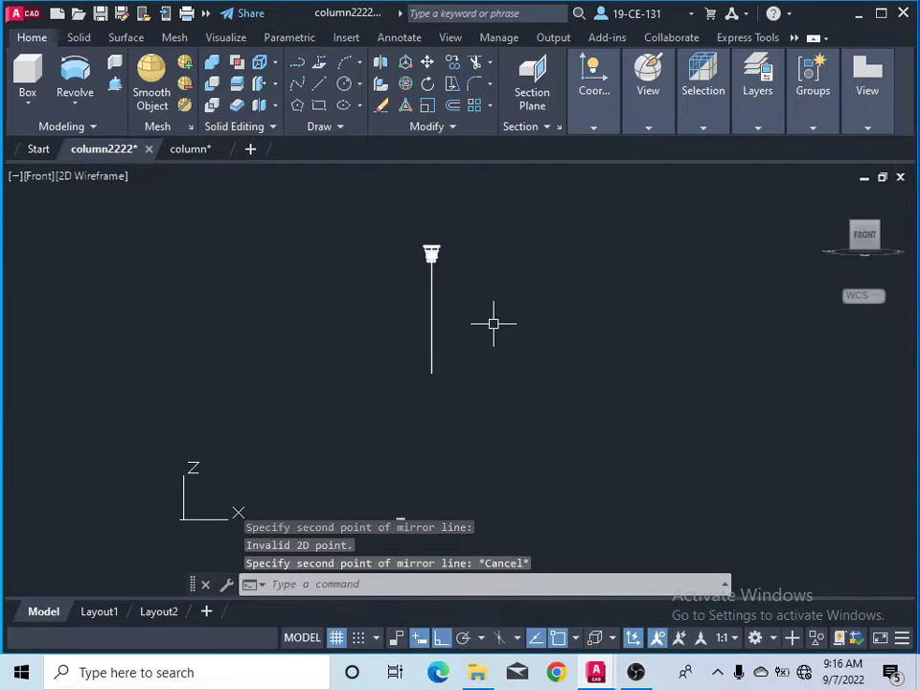
Step: Set the UCS to Front so its XY plane matches the front view of the column
scroll(450, 256, up, 4)
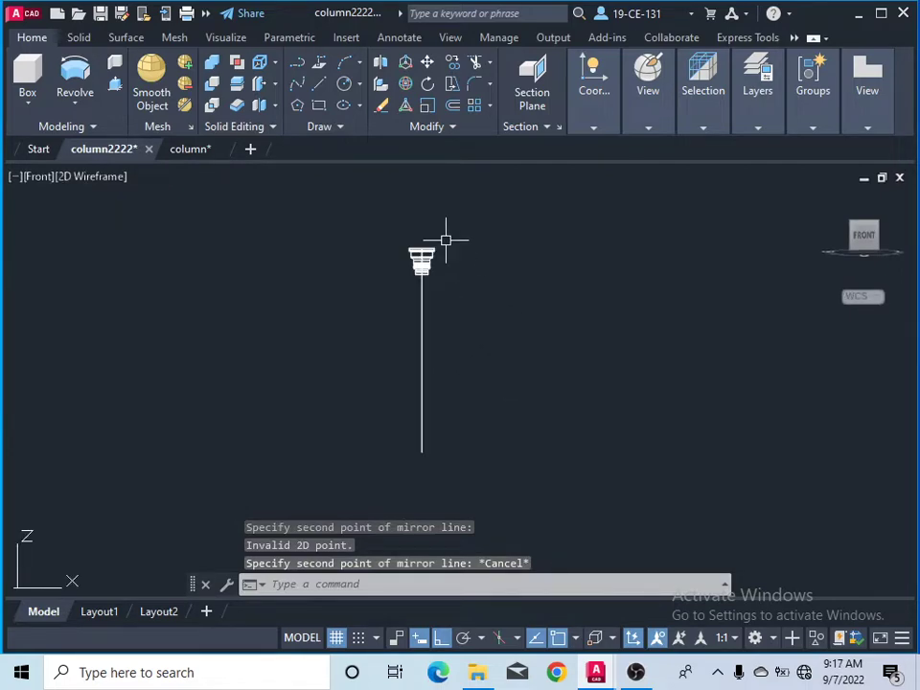
click(233, 43)
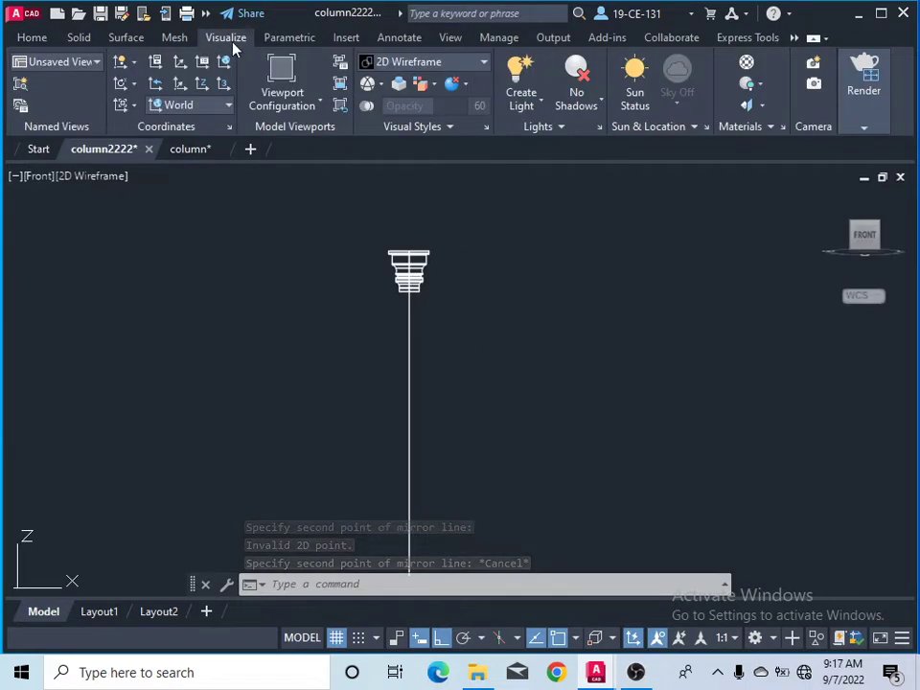
click(202, 106)
click(180, 230)
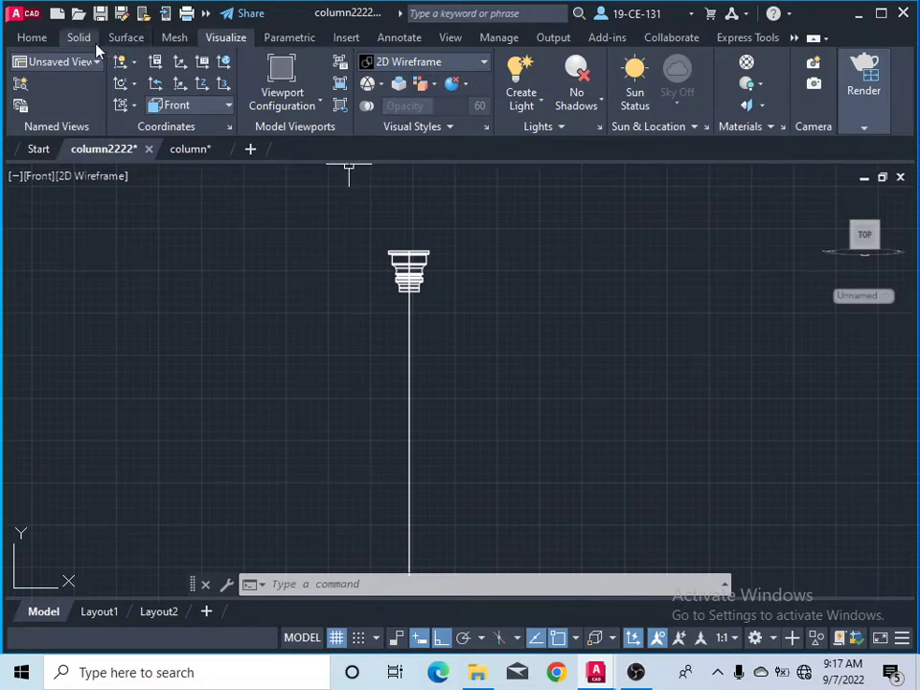
Step: Mirror the revolved capital about a horizontal line through the shaft line's midpoint, keeping the source object
click(32, 39)
click(451, 126)
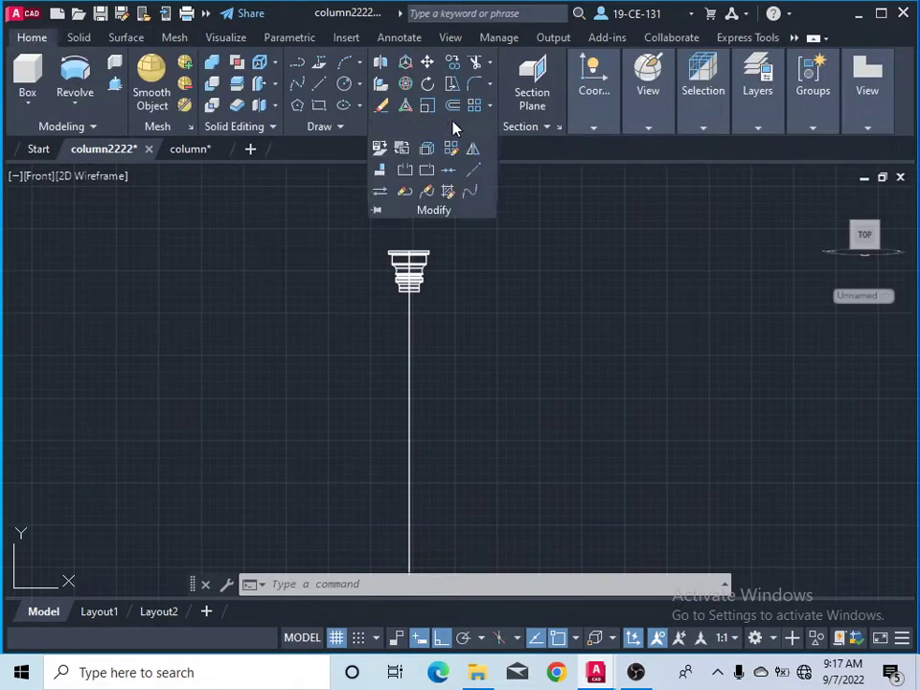
click(474, 151)
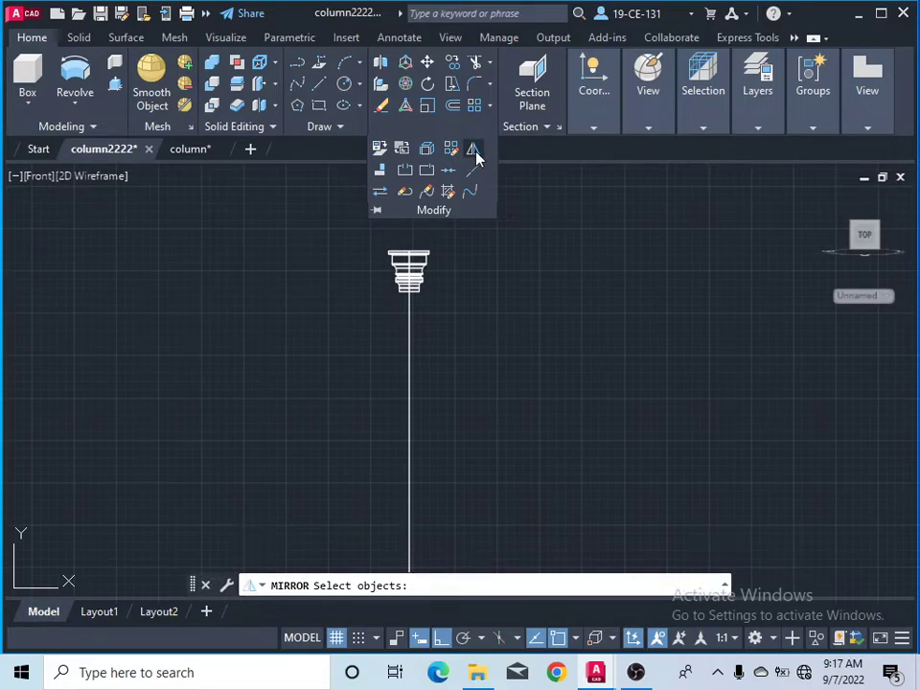
click(471, 153)
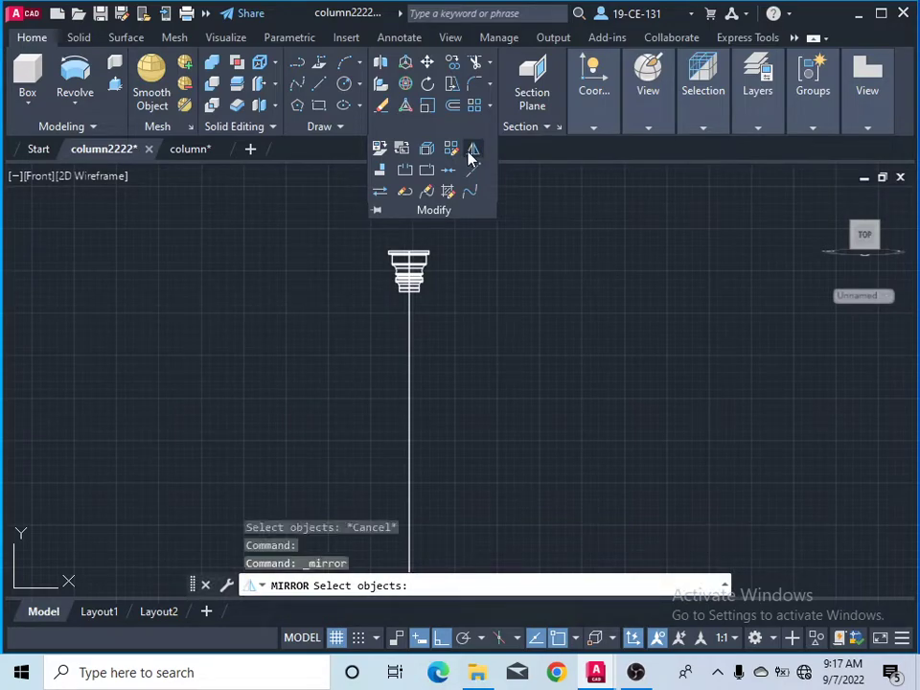
click(408, 271)
key(Return)
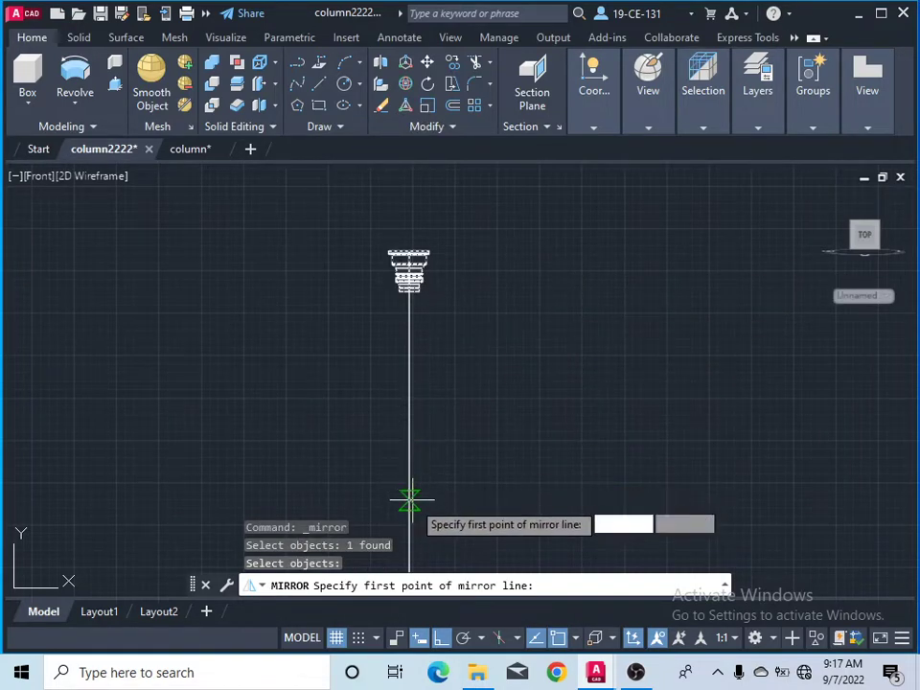
scroll(461, 353, down, 3)
scroll(447, 354, up, 4)
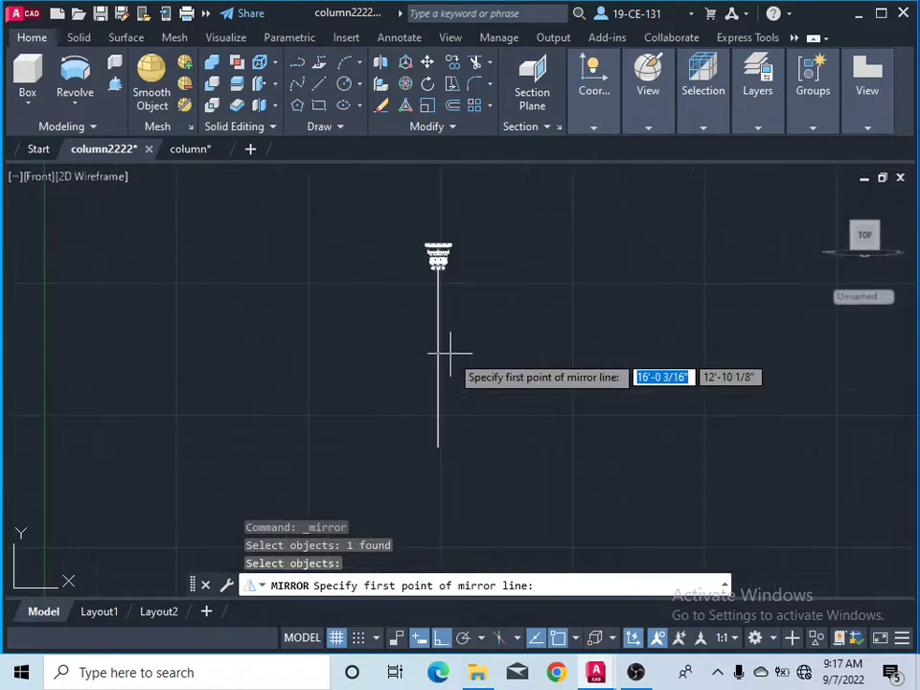
click(429, 360)
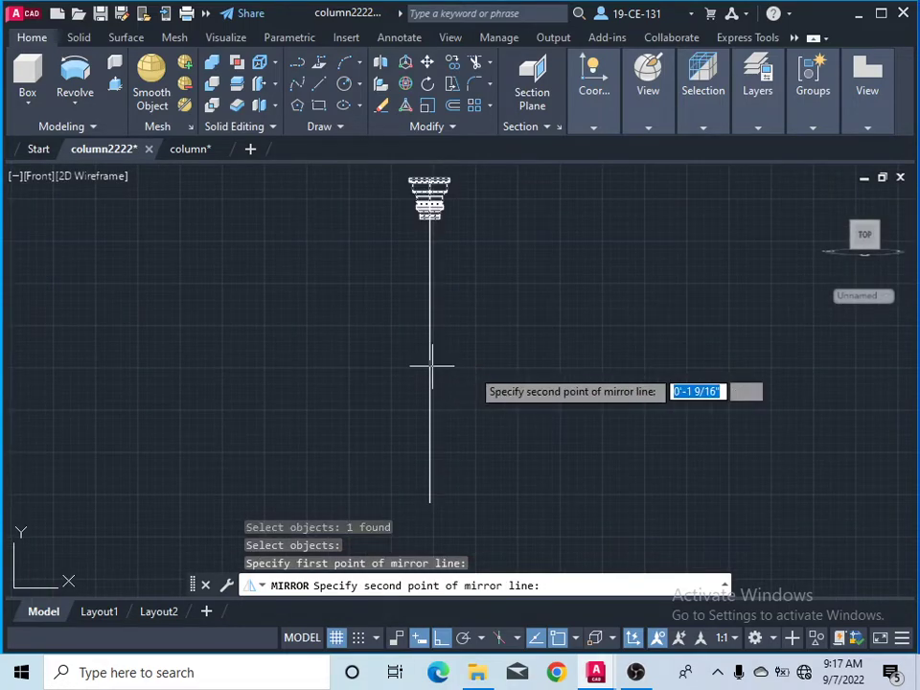
click(595, 359)
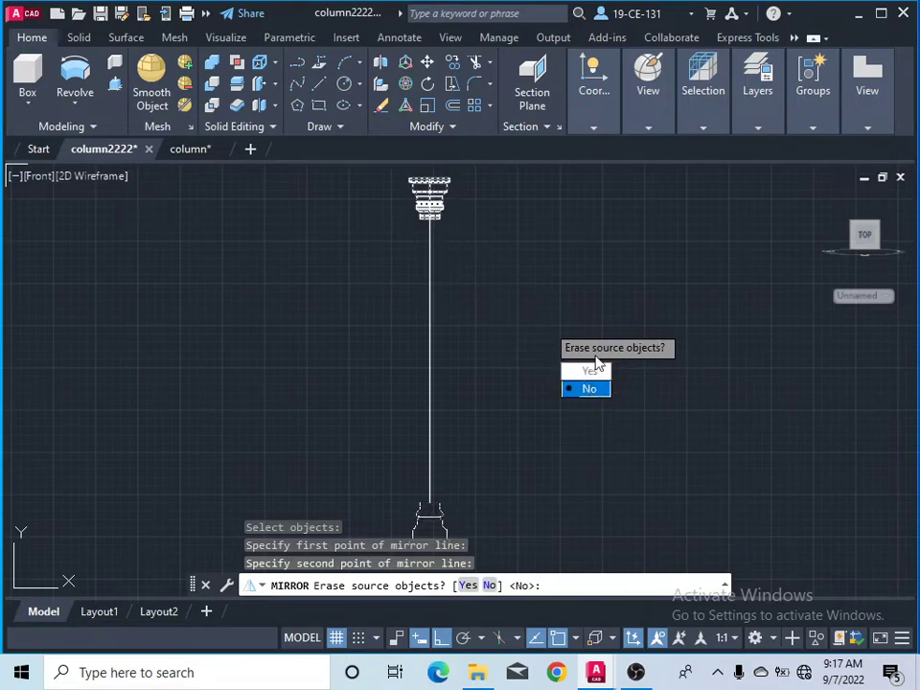
click(588, 388)
Step: Examine how the mirrored base and the capital meet the two ends of the shaft line
scroll(492, 294, down, 3)
scroll(484, 316, up, 2)
scroll(444, 424, up, 5)
scroll(451, 308, down, 4)
scroll(451, 308, up, 4)
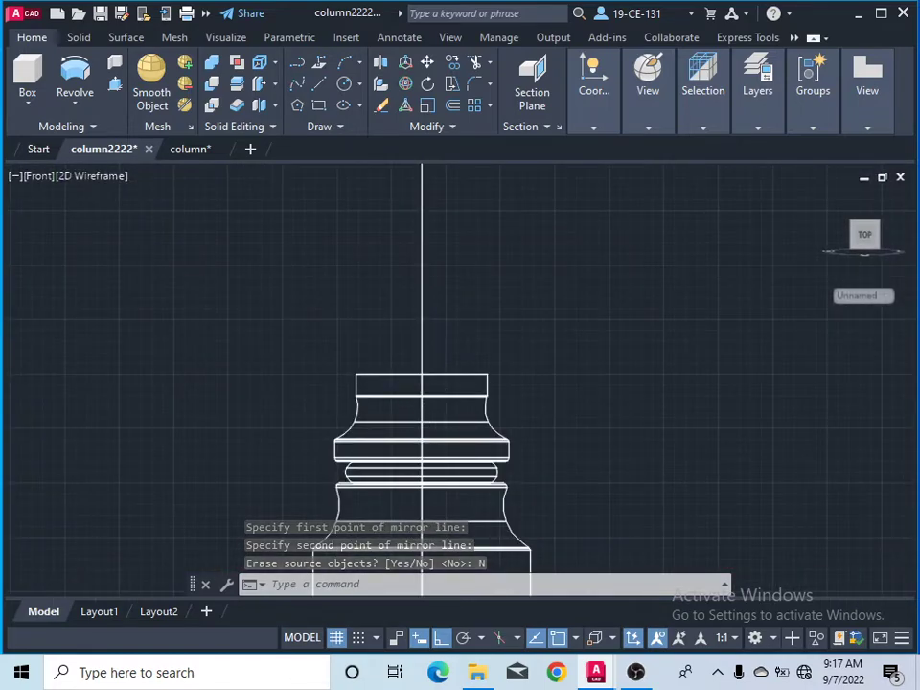
scroll(499, 409, down, 3)
scroll(483, 402, down, 4)
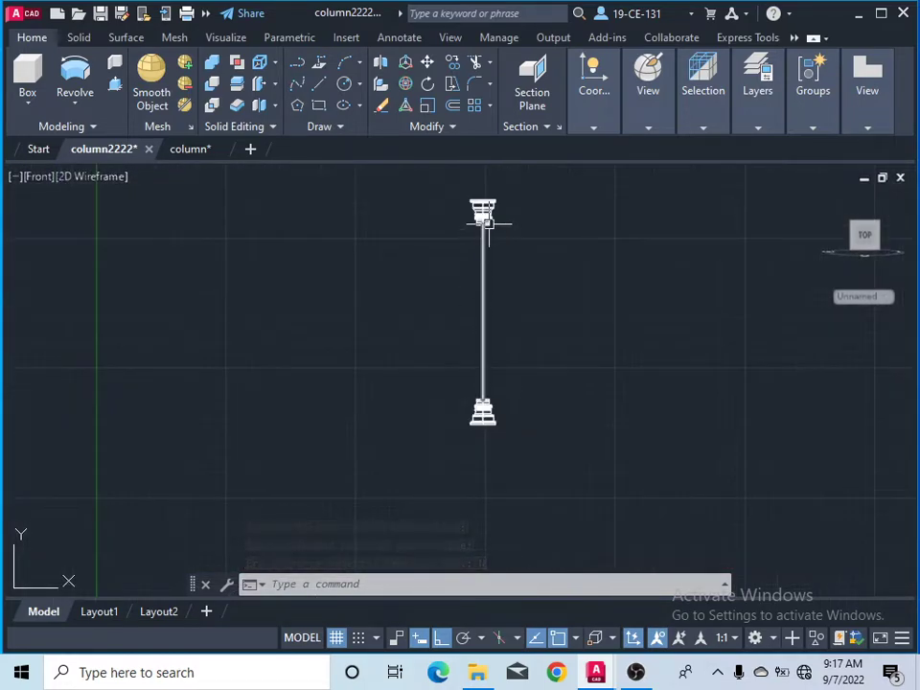
scroll(485, 191, up, 2)
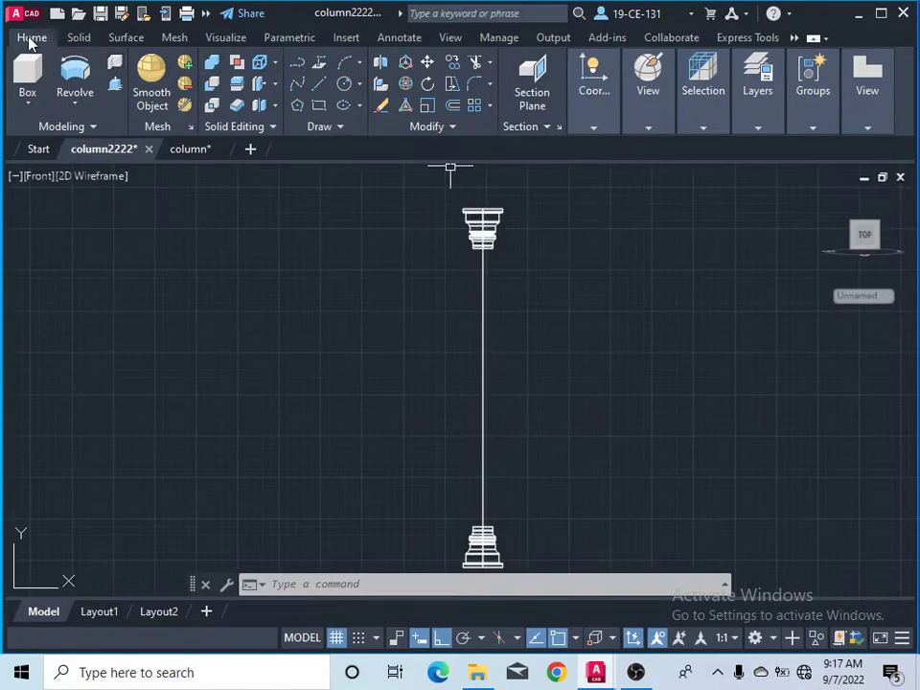
Step: Create three new layers with the default names Layer1, Layer2 and Layer3, and close the layer manager
mouse_move(765, 118)
click(831, 151)
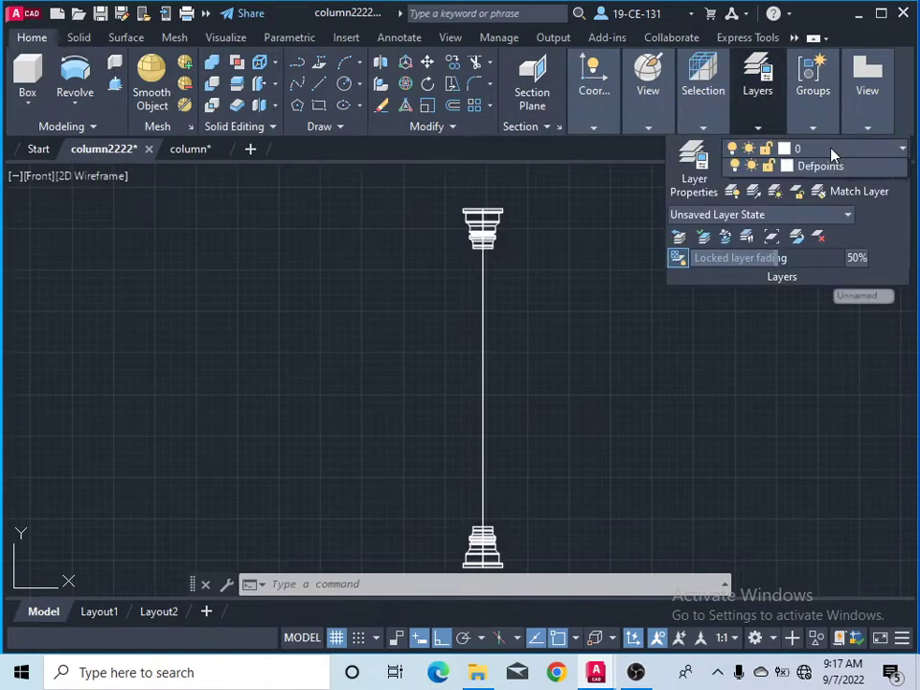
click(689, 184)
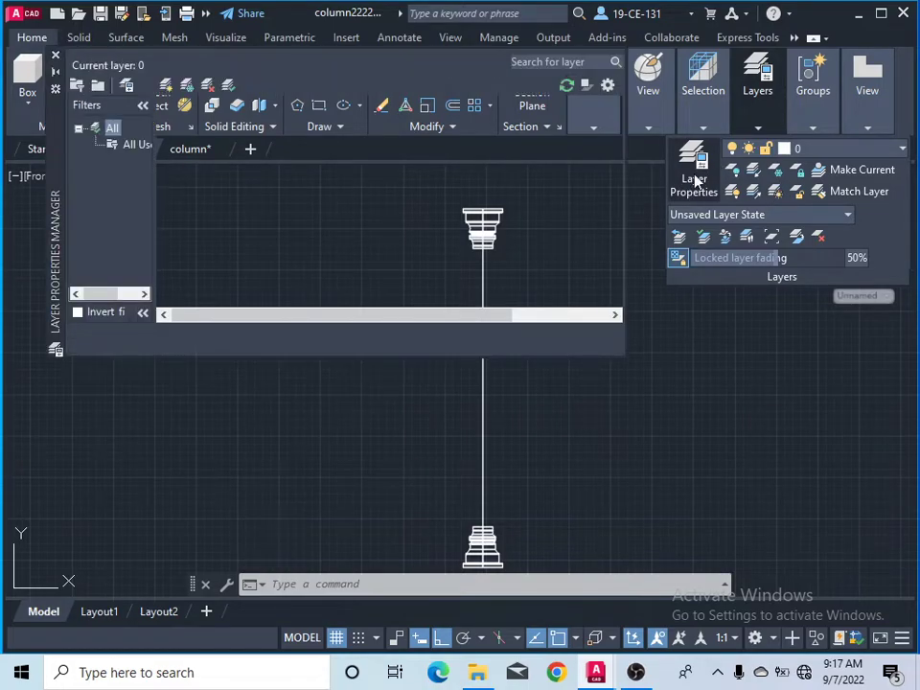
click(168, 87)
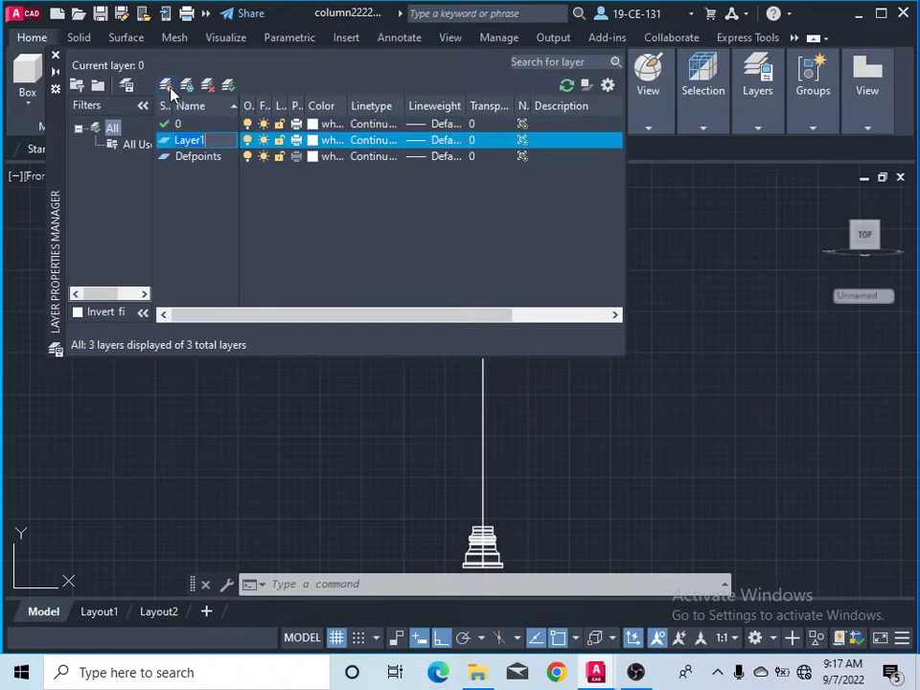
click(169, 88)
click(168, 88)
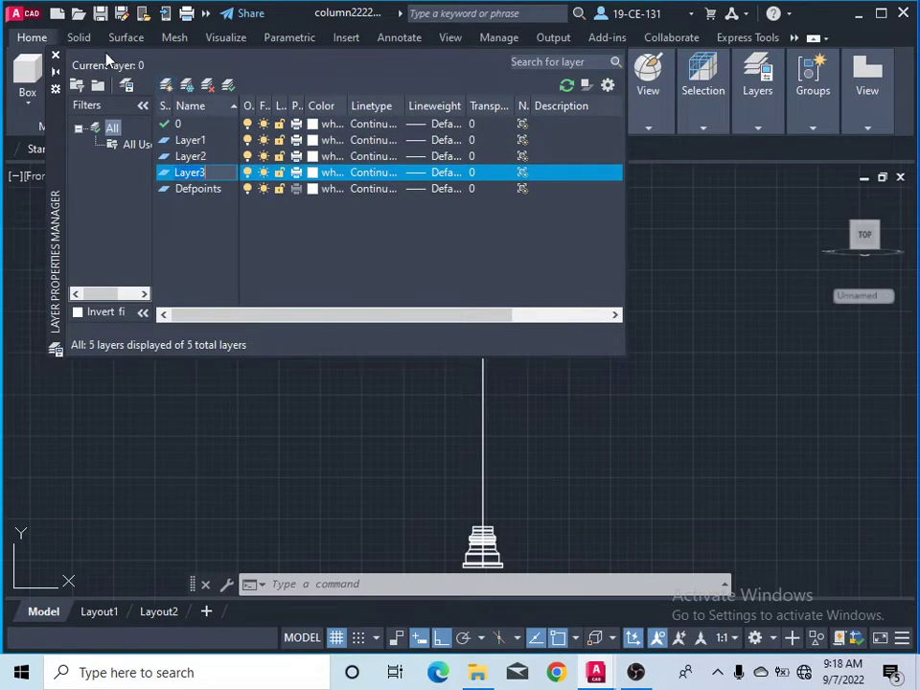
click(56, 57)
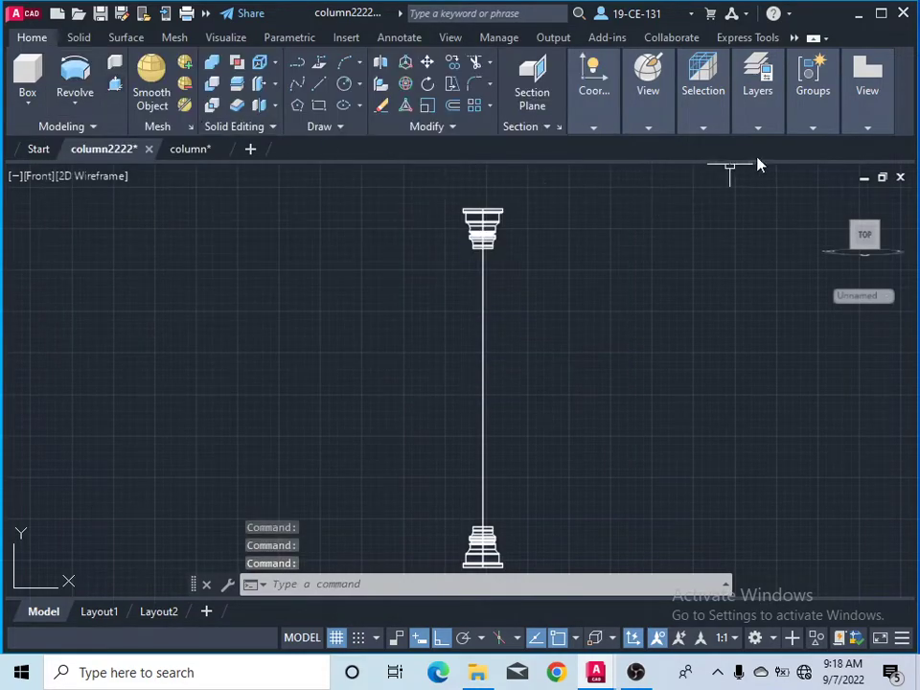
Step: Assign the capital and the mirrored base solids to Layer1, and clear the selection
click(500, 245)
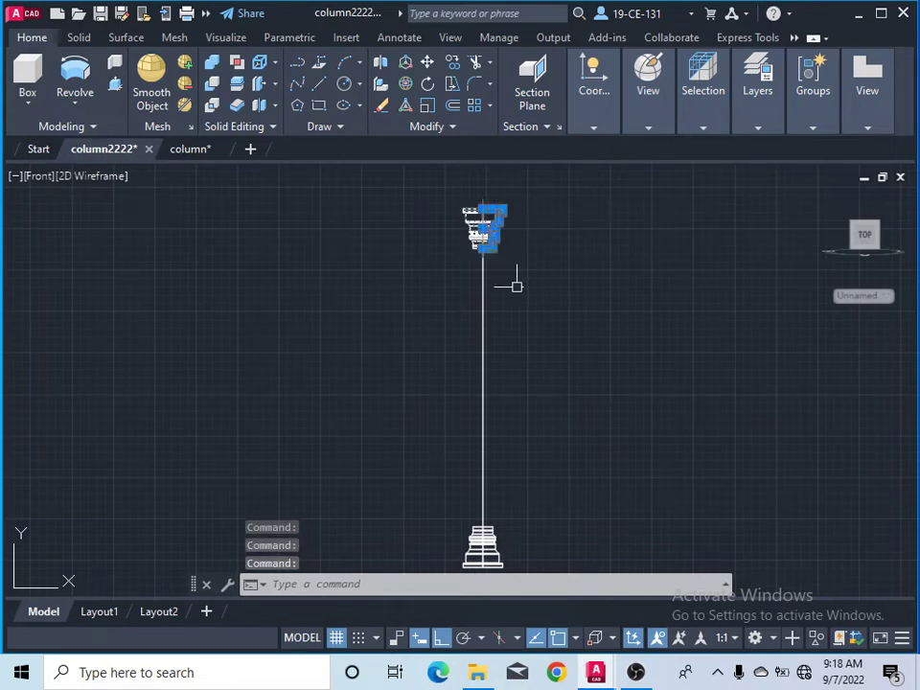
click(468, 560)
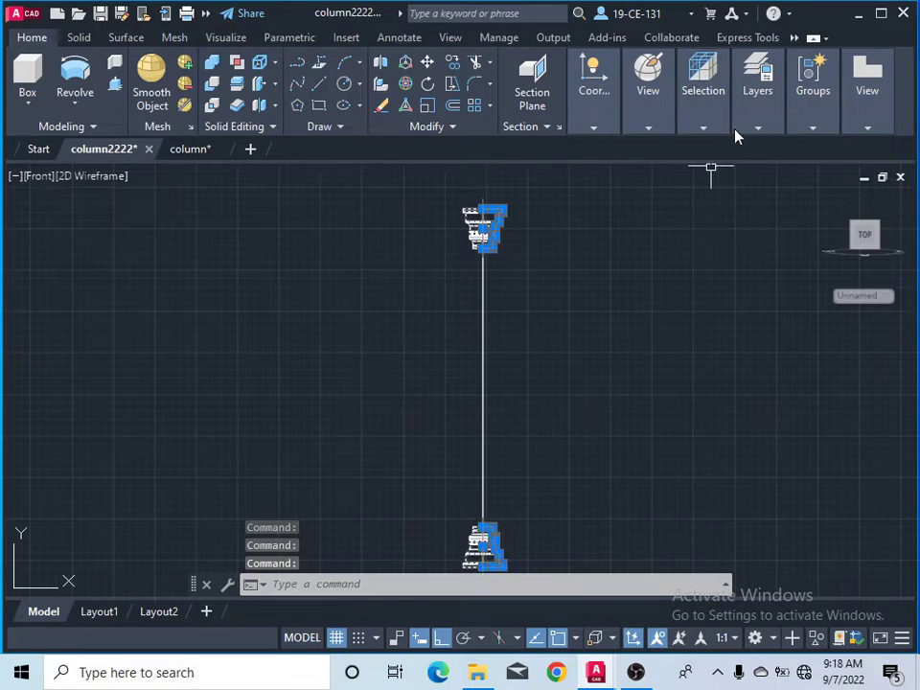
click(758, 127)
click(844, 153)
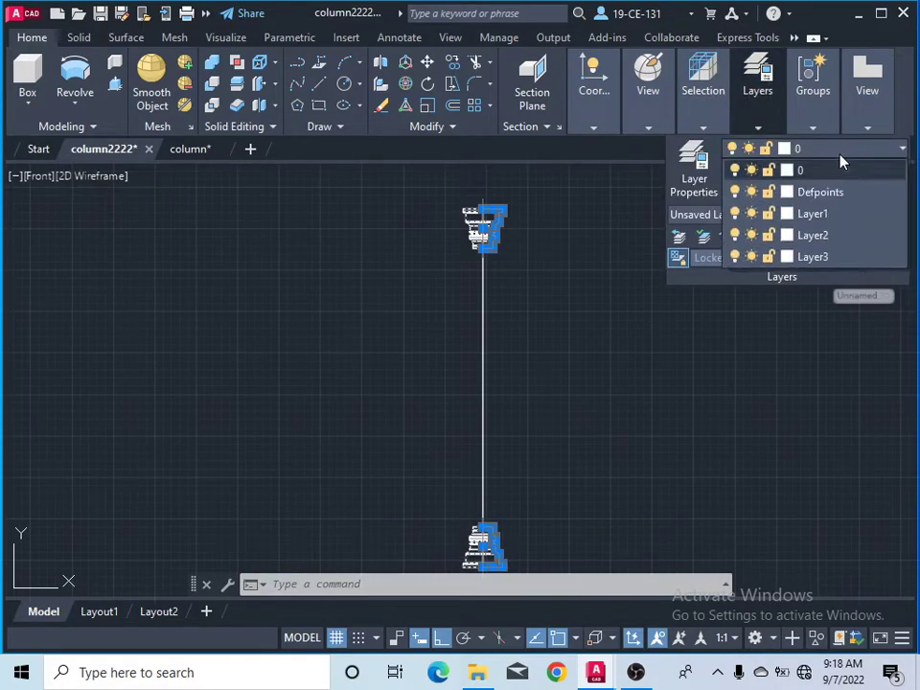
click(821, 215)
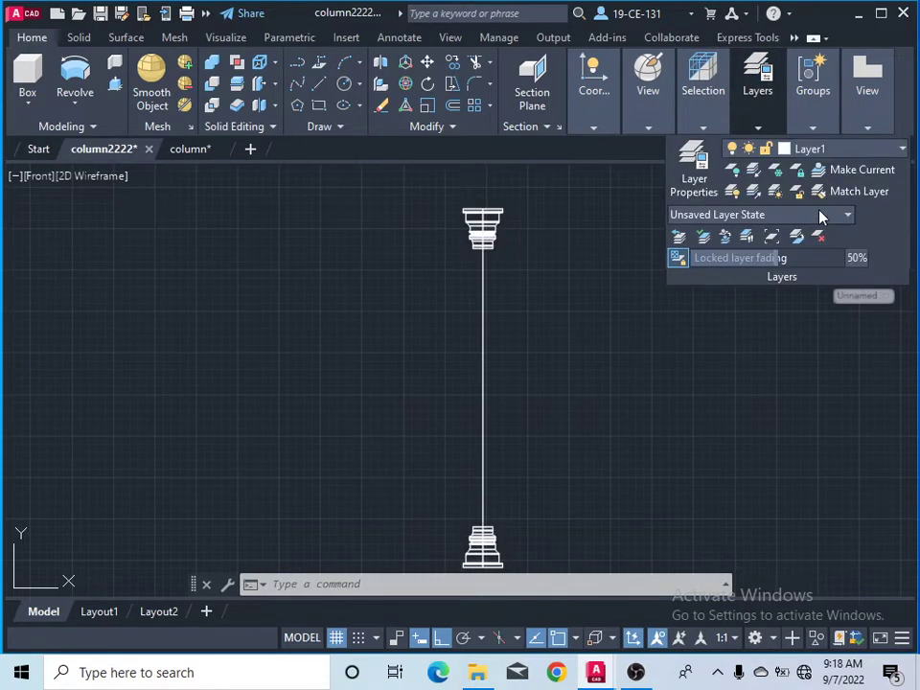
key(ctrl+a)
click(862, 158)
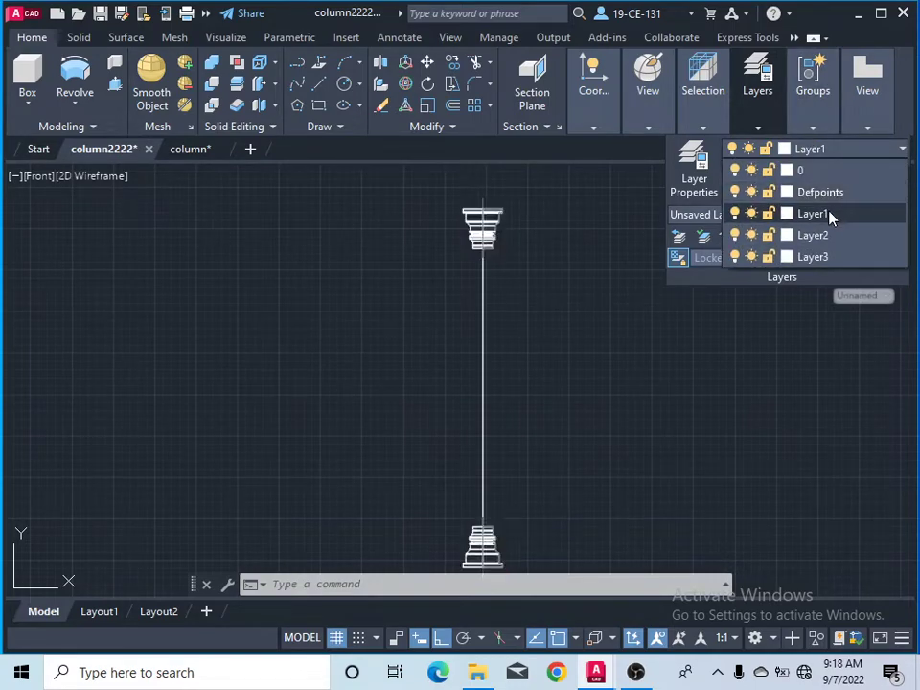
click(830, 216)
click(671, 312)
click(598, 357)
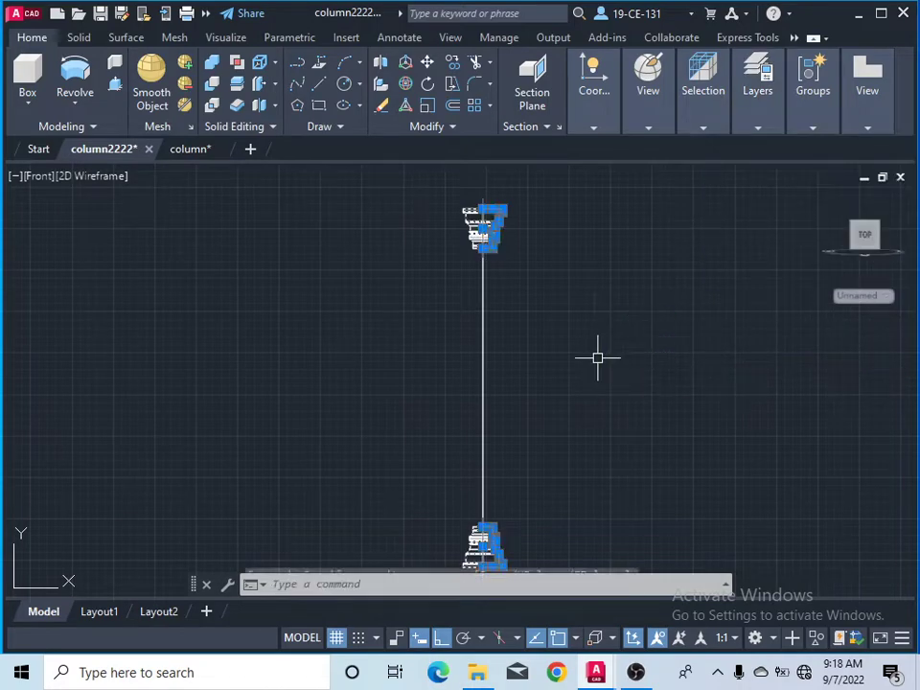
right_click(633, 230)
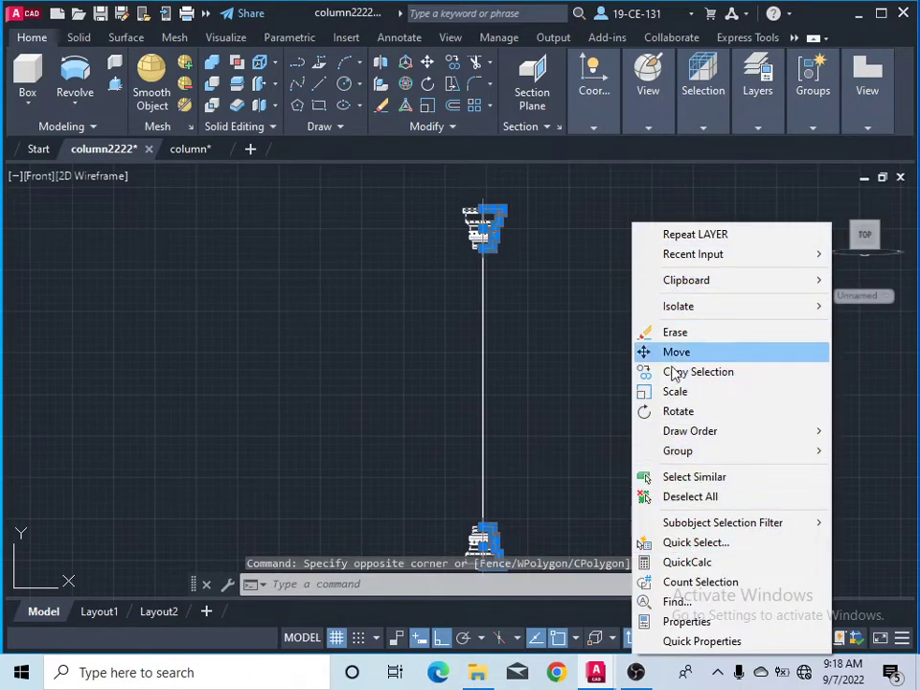
click(668, 497)
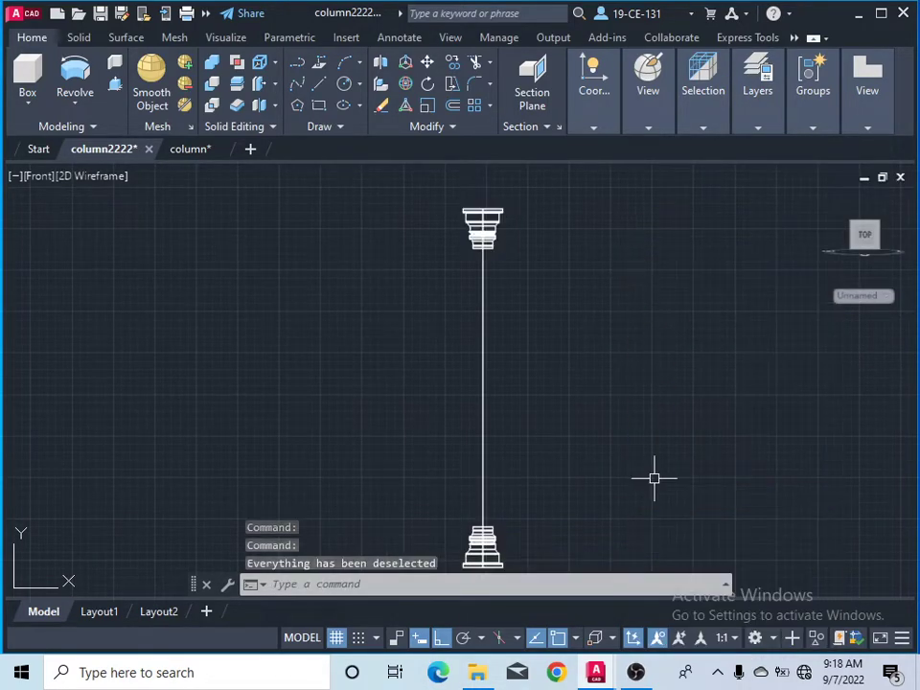
Step: Freeze Layer1 to hide both end solids, leaving the shaft line on display
click(757, 96)
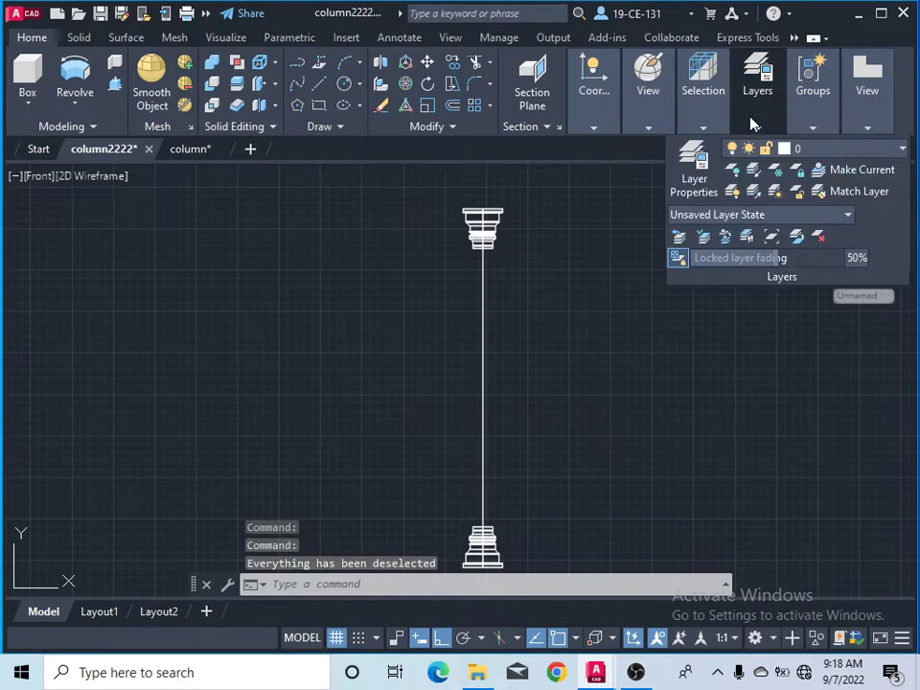
click(834, 151)
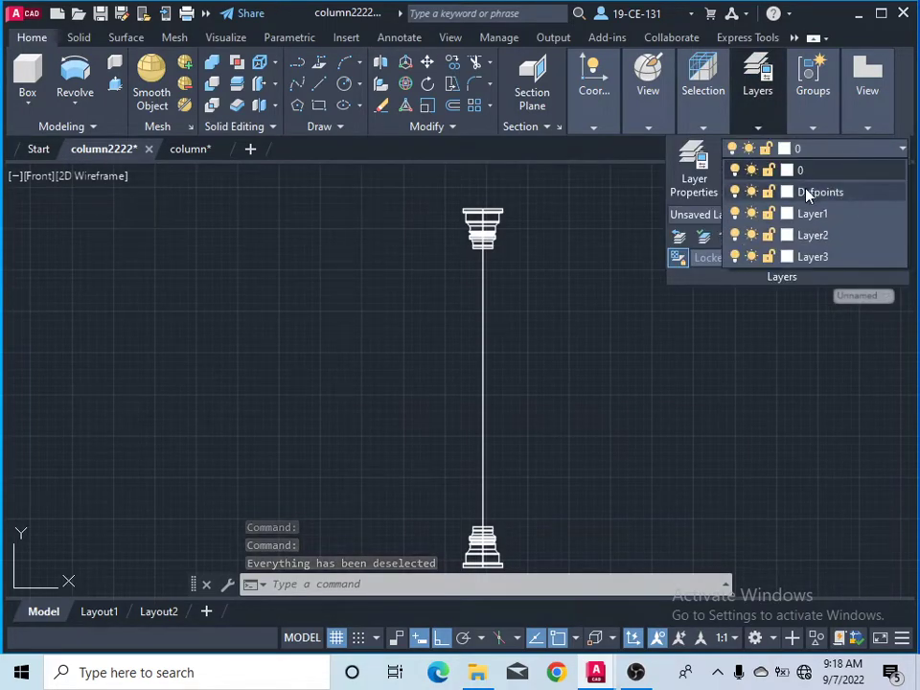
click(751, 215)
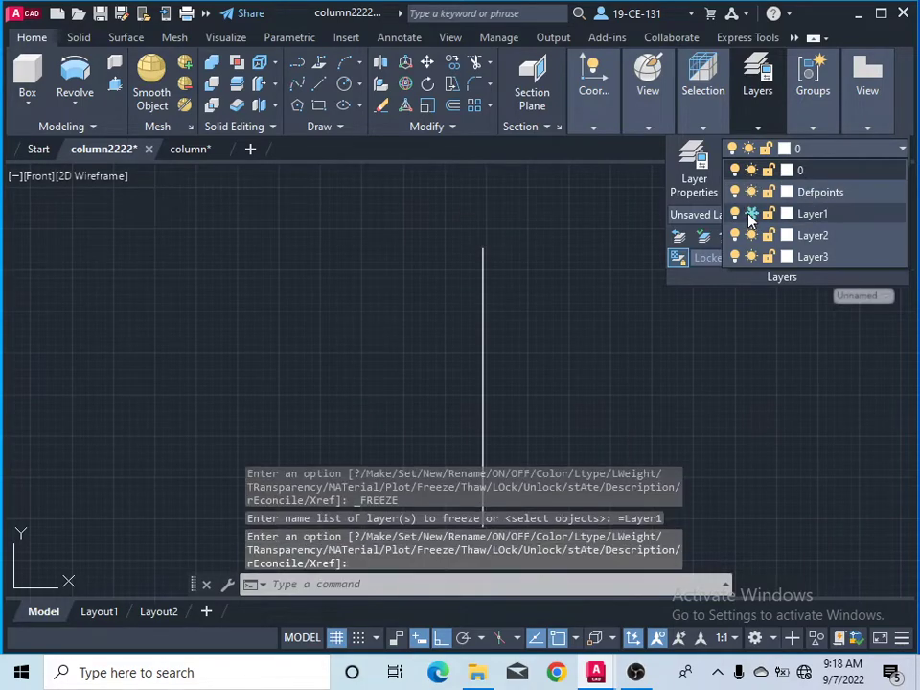
scroll(522, 227, down, 4)
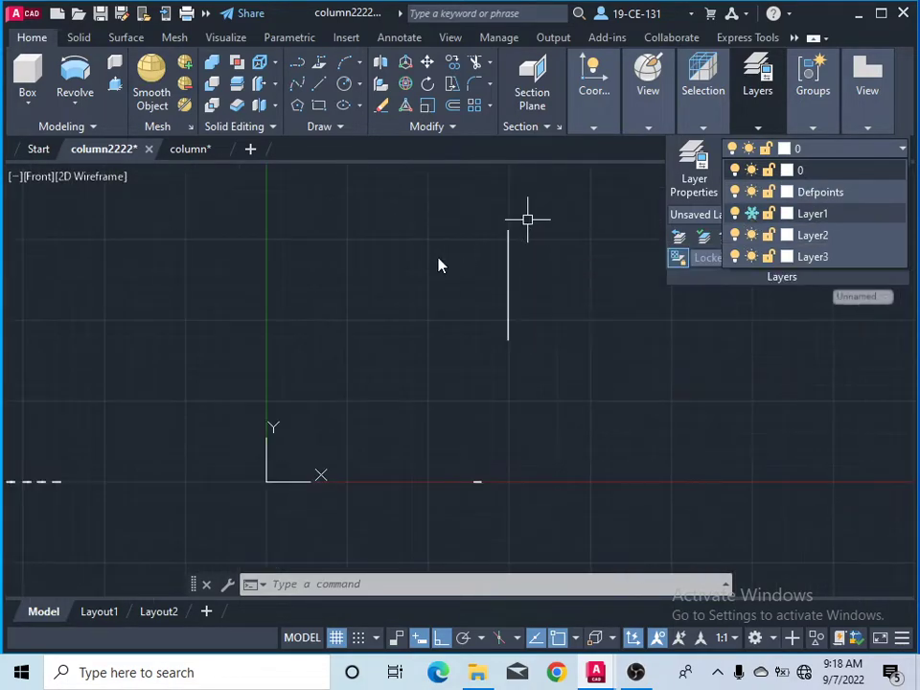
click(381, 285)
click(297, 331)
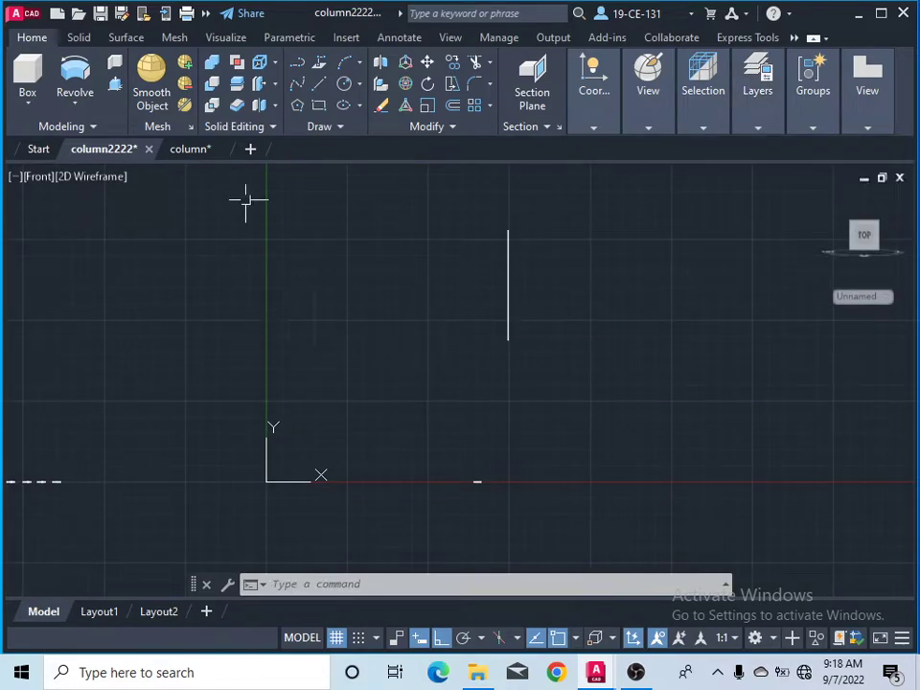
Step: Set the UCS back to World and switch to the SW Isometric view of the shaft line's lower end
click(225, 38)
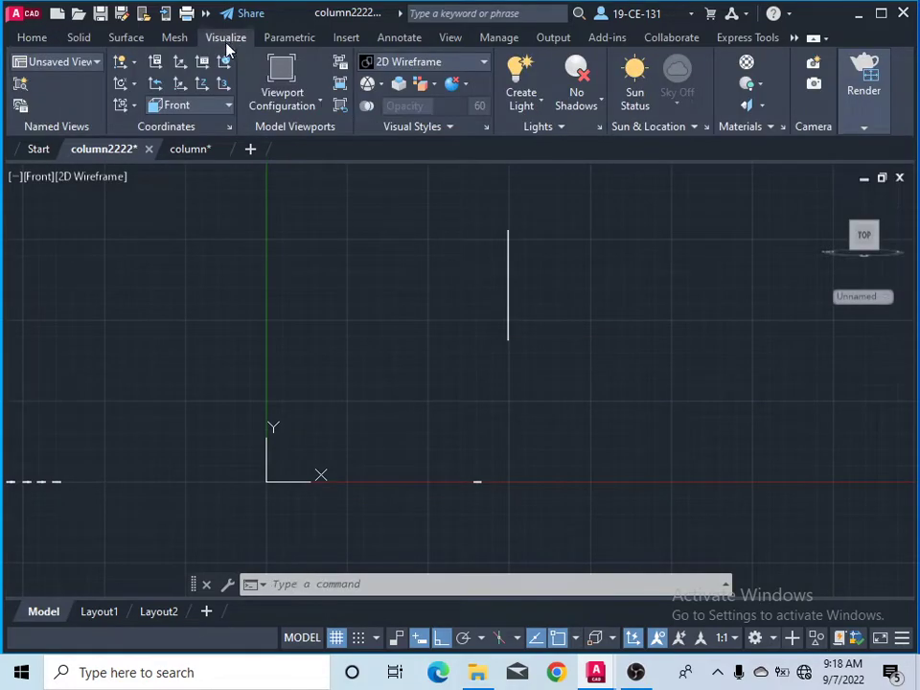
click(192, 108)
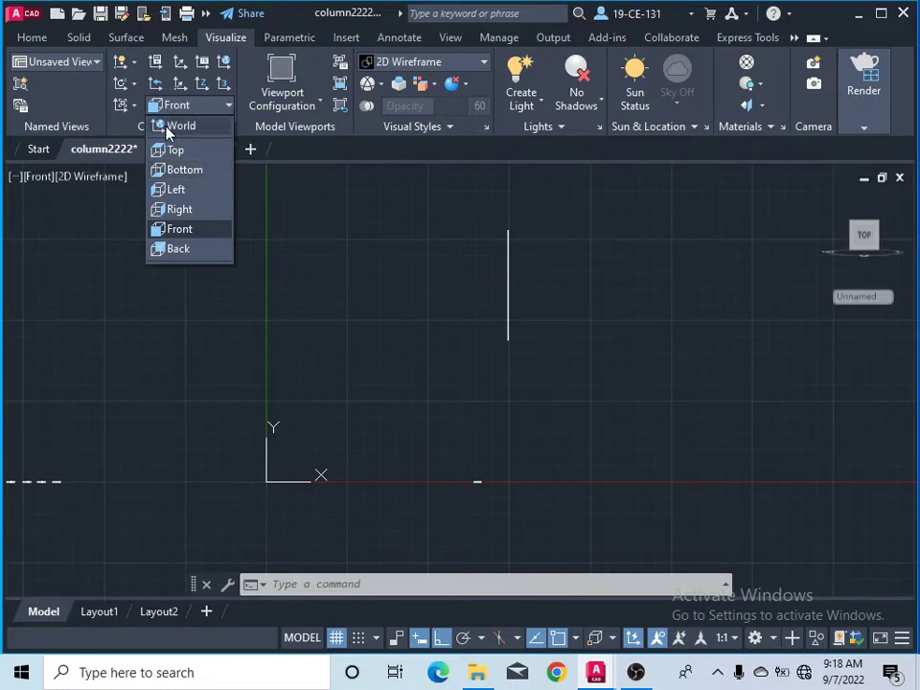
click(178, 127)
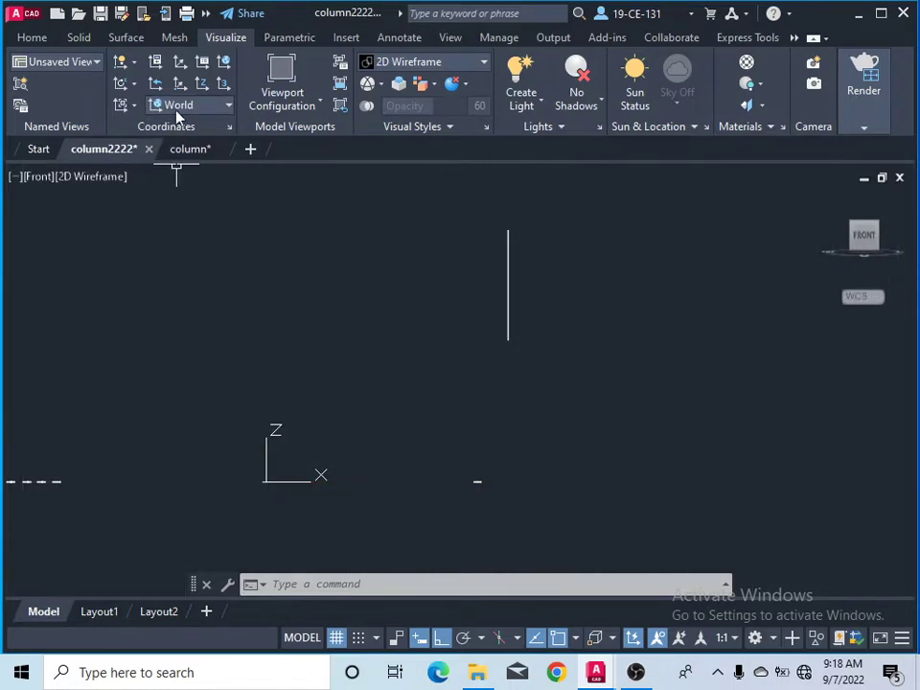
click(856, 233)
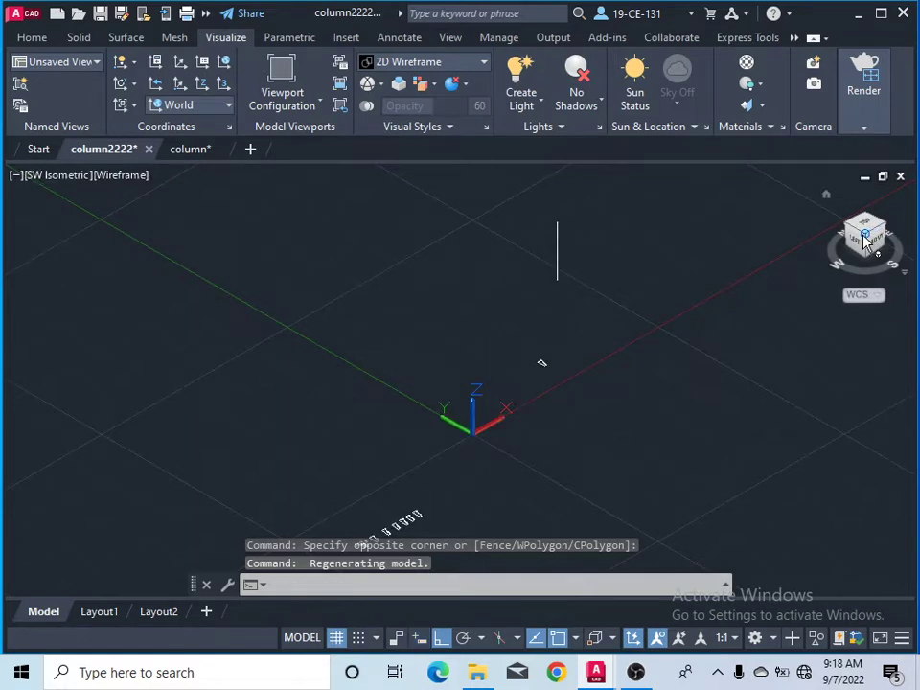
scroll(514, 307, down, 2)
scroll(517, 332, up, 3)
scroll(479, 393, up, 2)
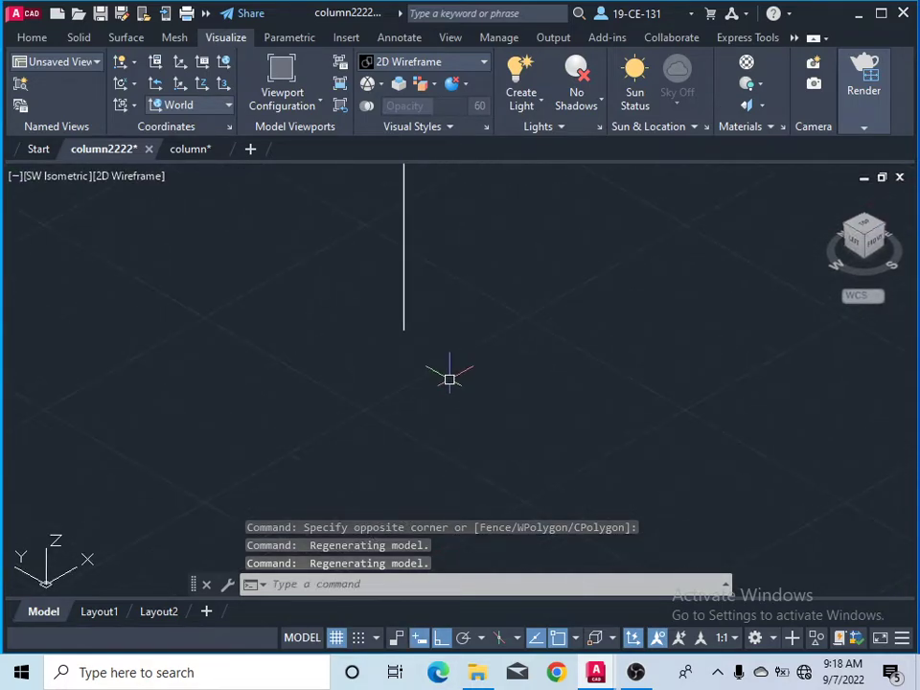
click(36, 40)
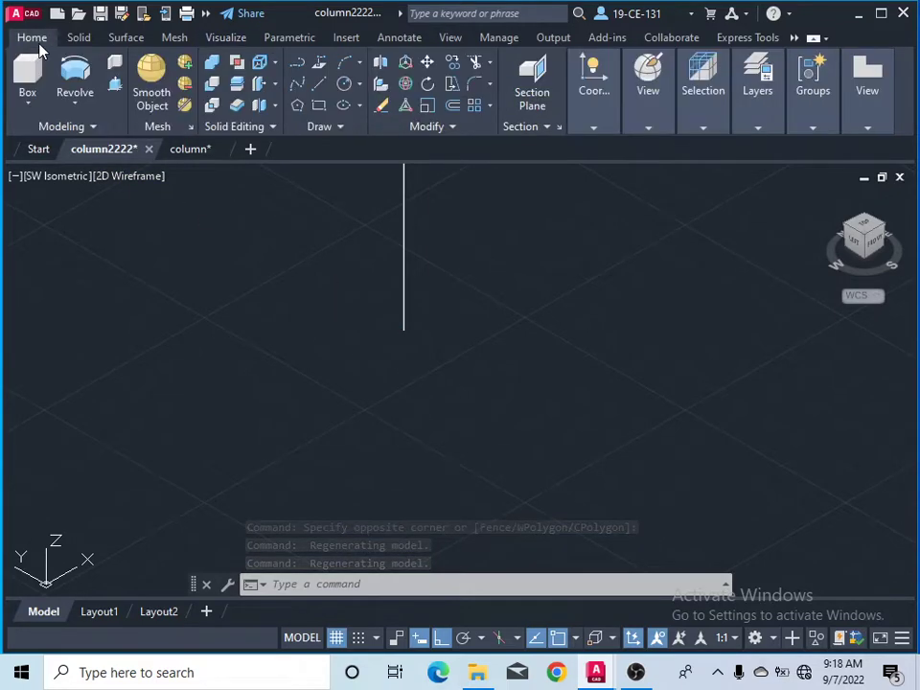
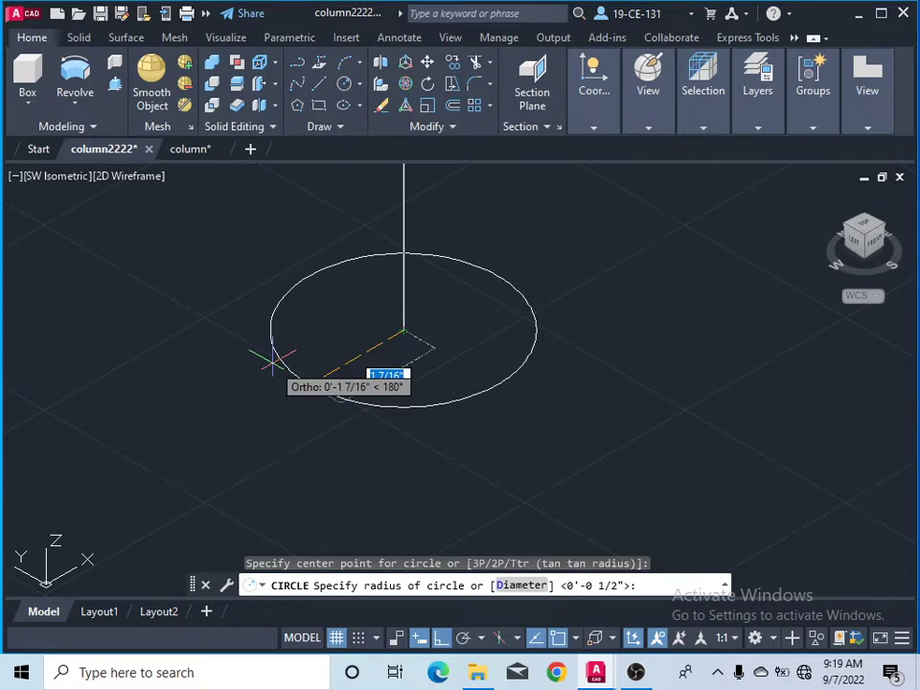
Step: Draw a circle of radius 2.8 centred on the lower end of the shaft line
text(2.8)
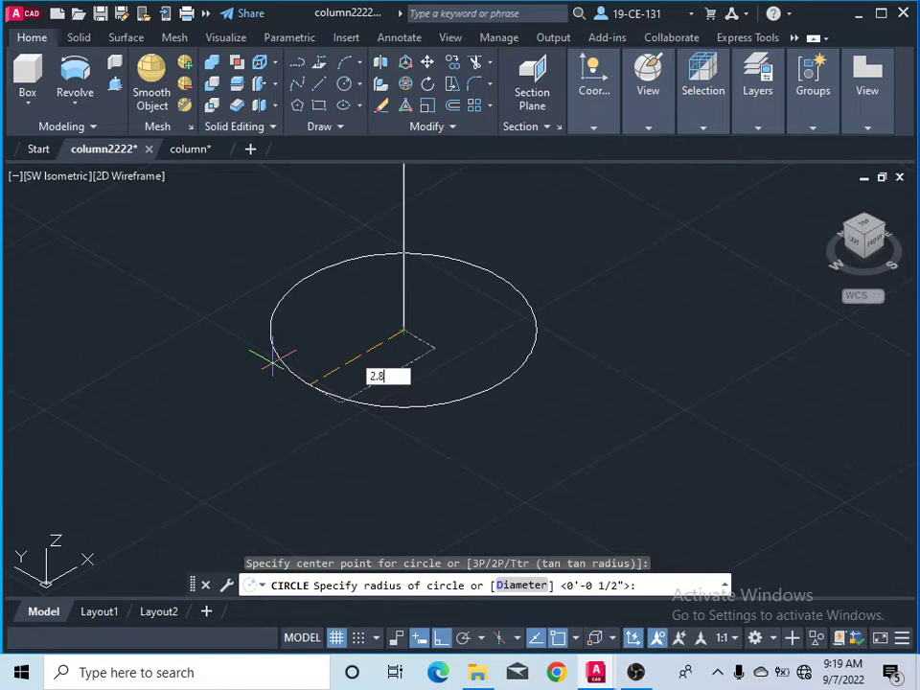
key(Return)
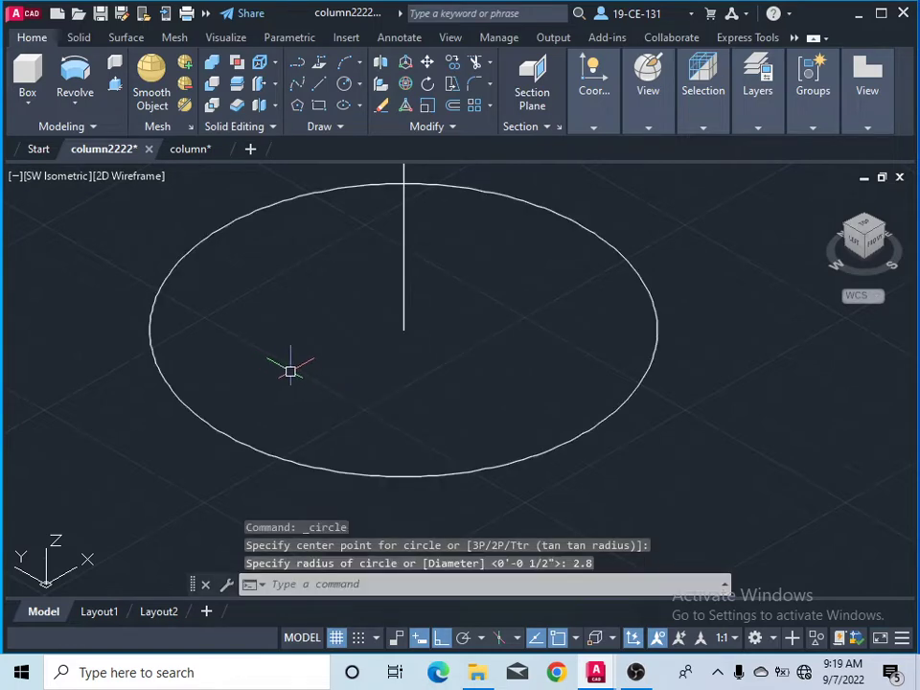
scroll(290, 370, down, 6)
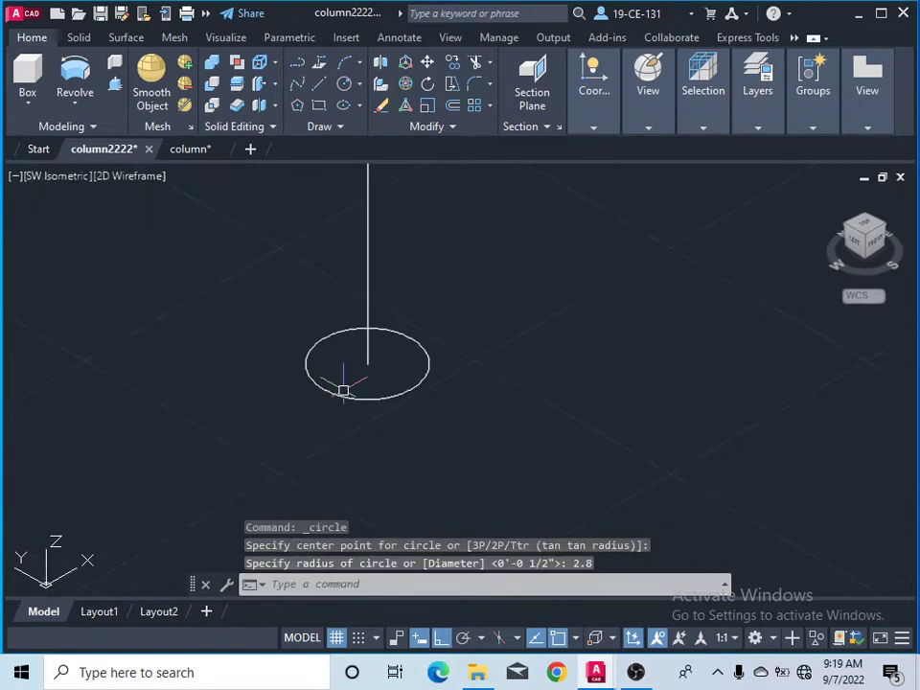
scroll(343, 390, up, 4)
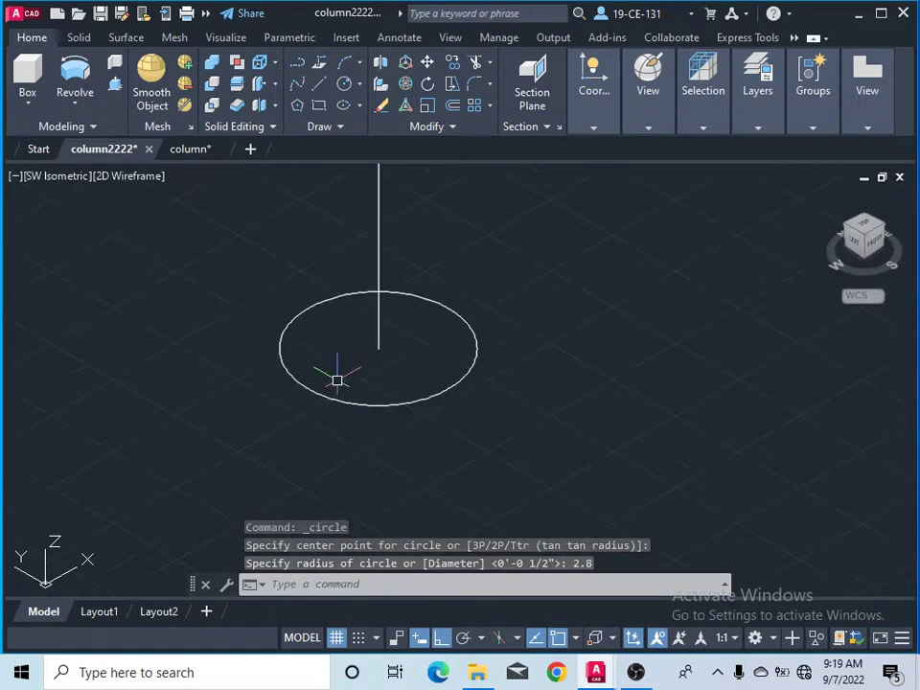
Step: Try a circle of radius 1 centred on the lower-left edge of the large circle, and erase it
click(345, 88)
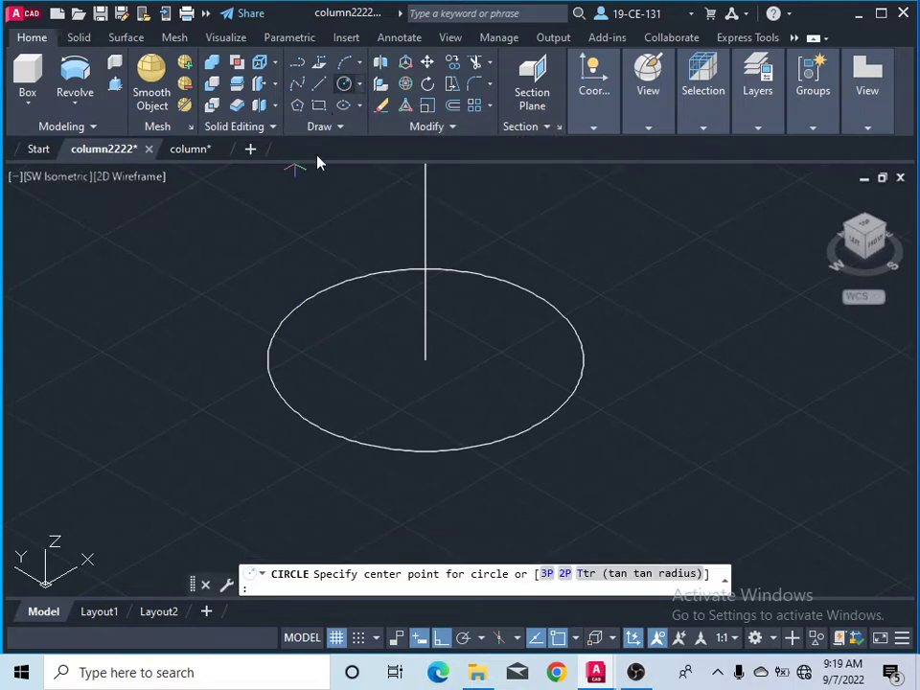
click(290, 407)
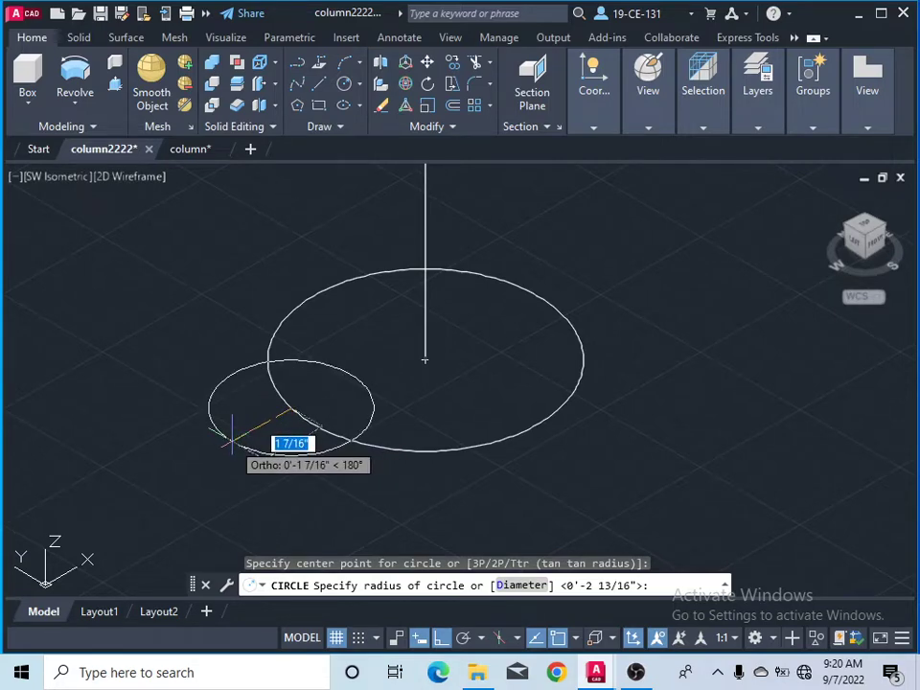
text(1)
key(Return)
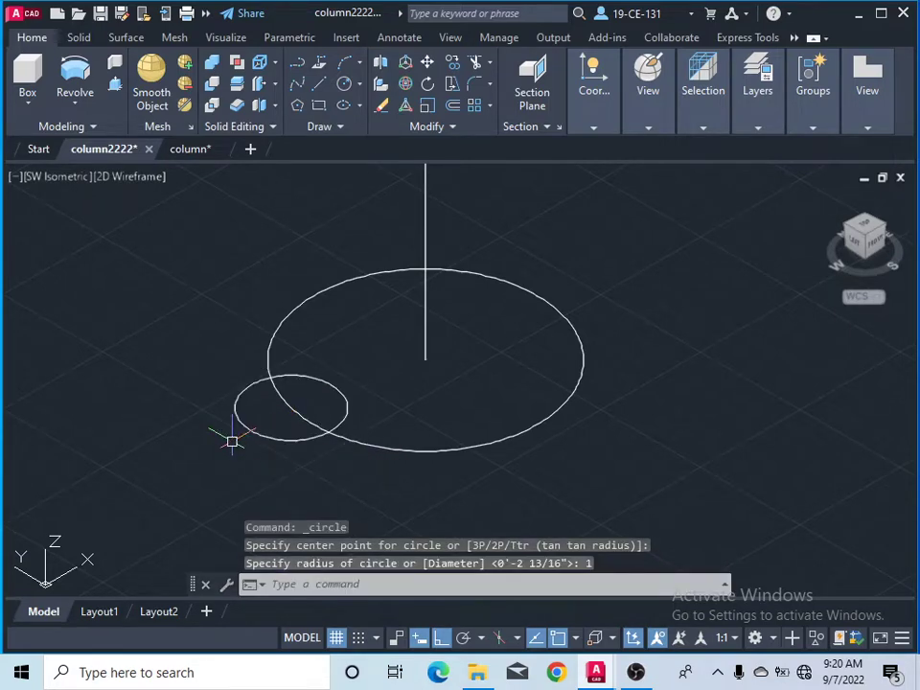
scroll(355, 383, down, 4)
scroll(350, 388, up, 2)
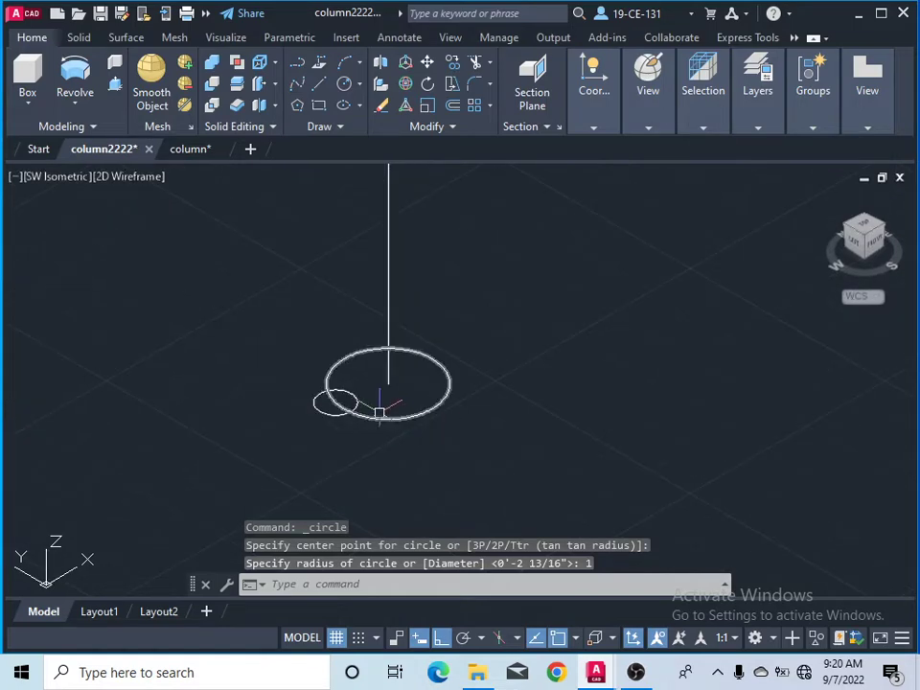
scroll(318, 349, up, 2)
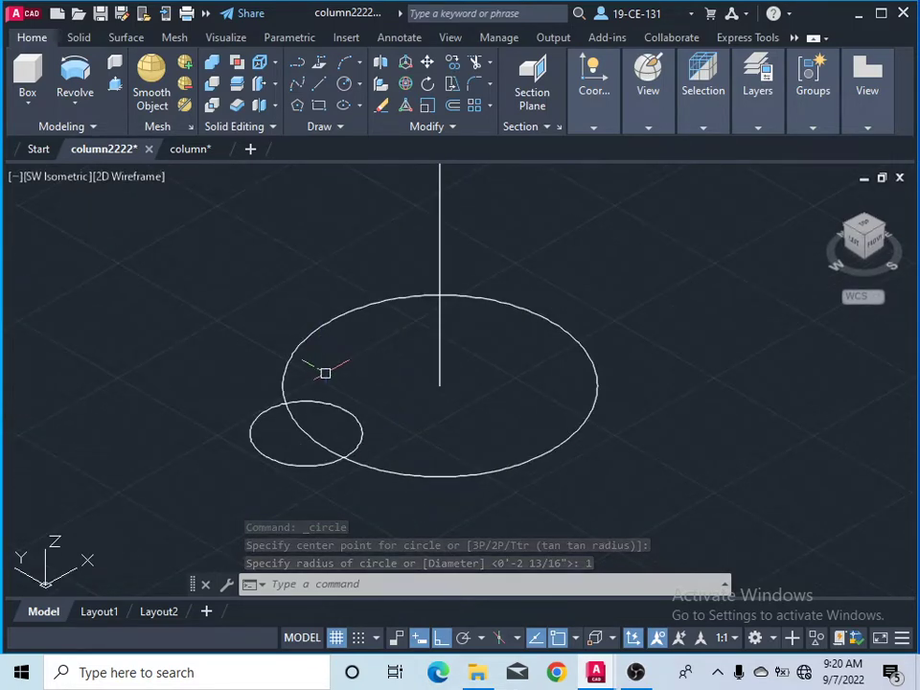
click(330, 407)
right_click(358, 350)
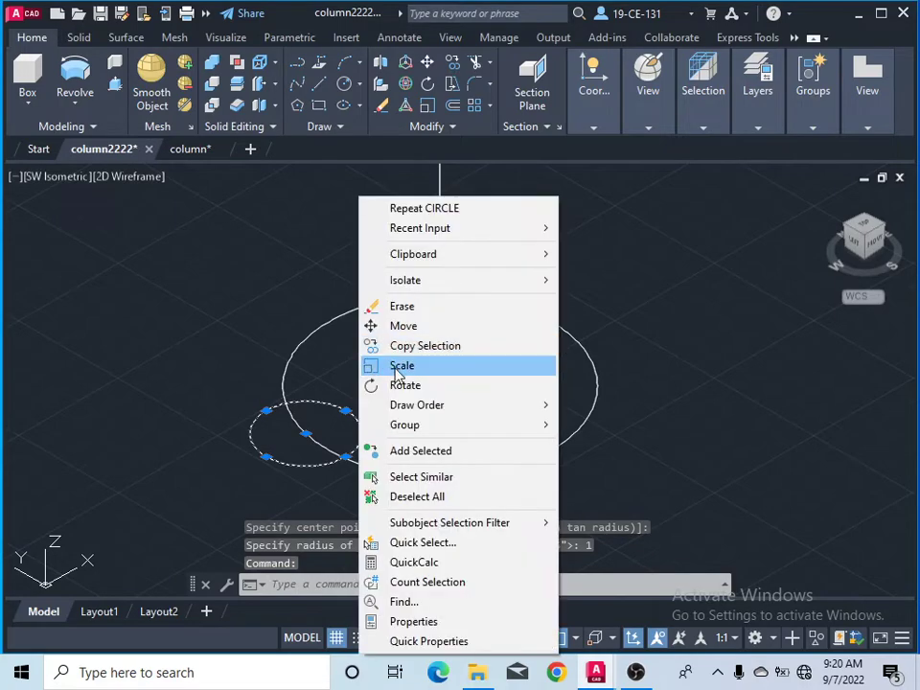
click(393, 308)
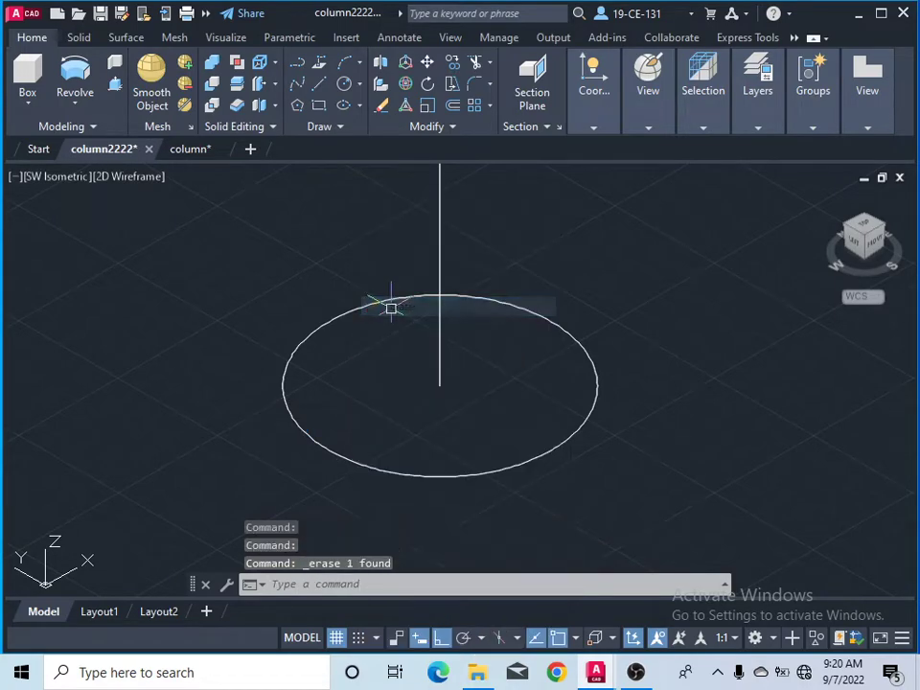
Step: Draw a circle of radius 0.5 centred on the lower-left edge of the large circle
click(343, 86)
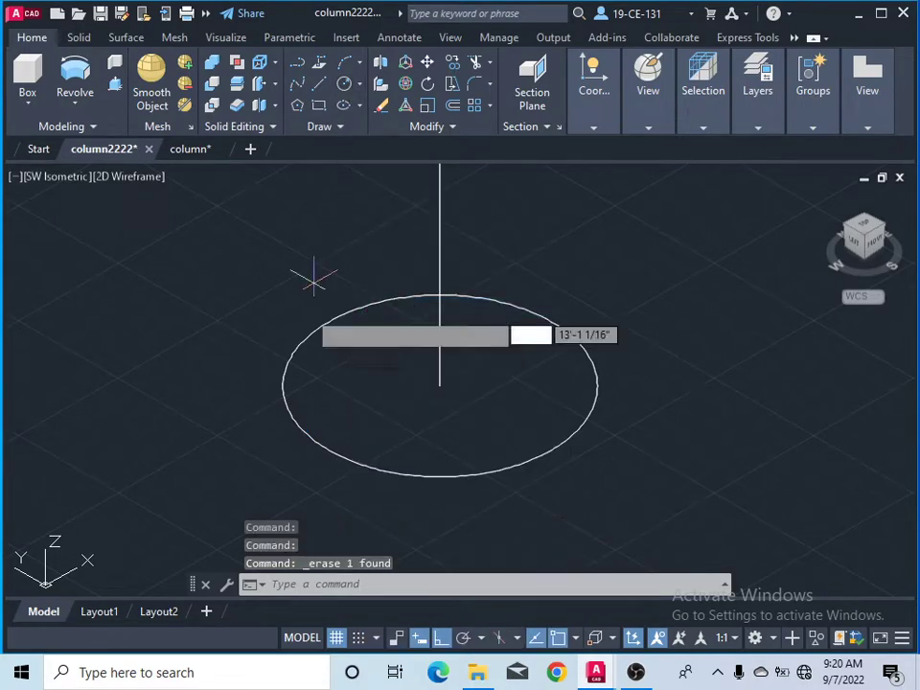
click(306, 432)
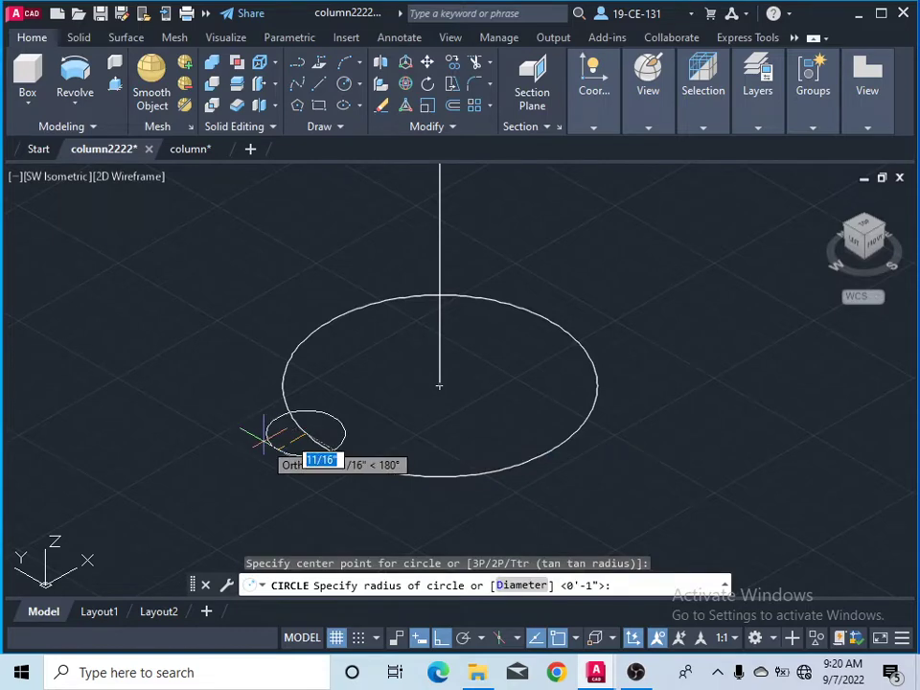
text(0.5)
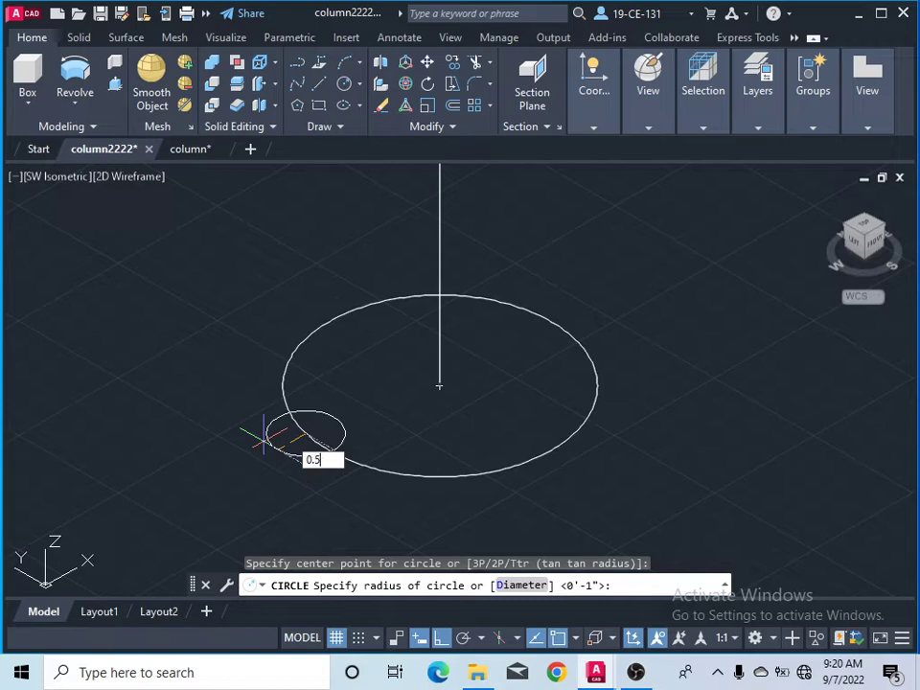
key(Return)
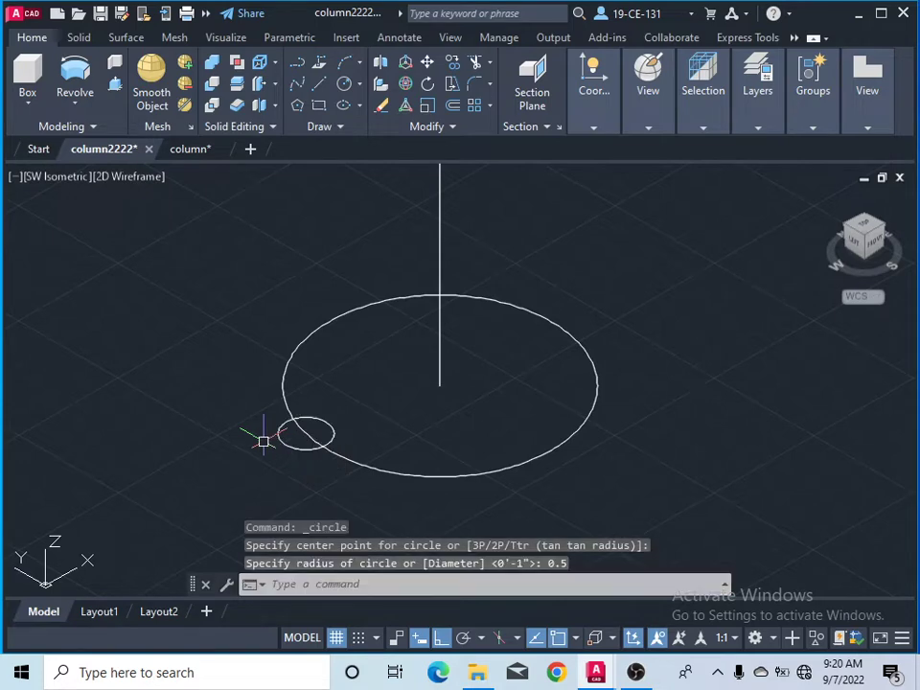
Step: Draw a circle of radius 0.25 centred where the 0.5 radius circle crosses the large circle on its upper side
scroll(306, 433, up, 4)
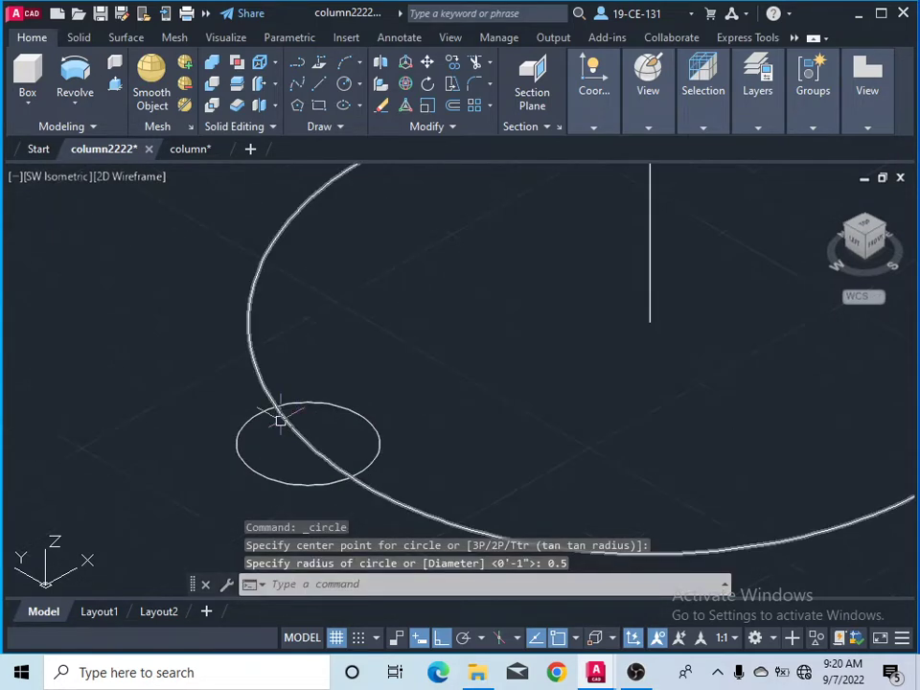
click(344, 84)
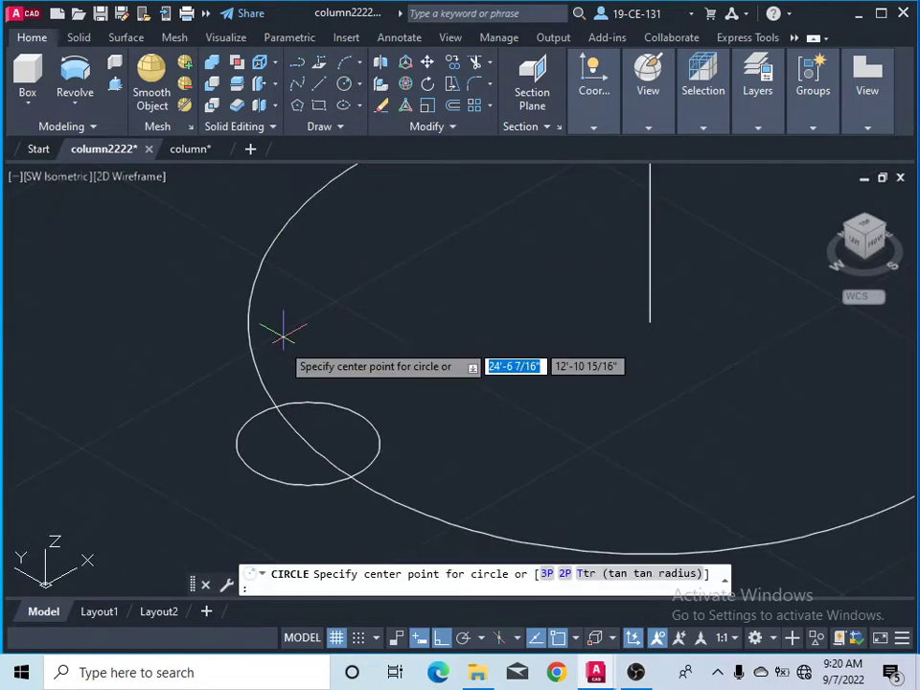
click(275, 407)
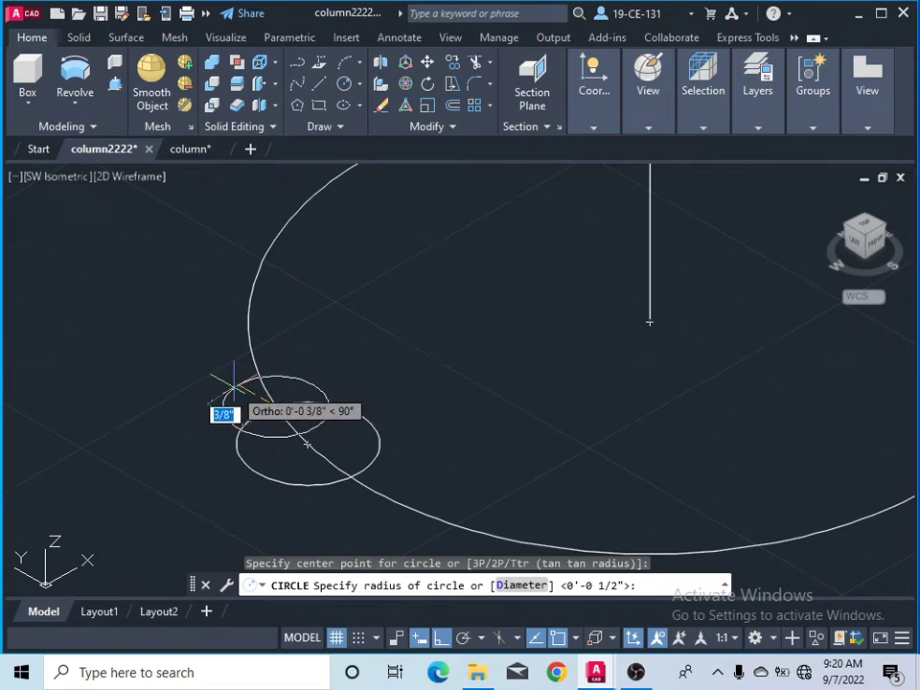
text(0.25)
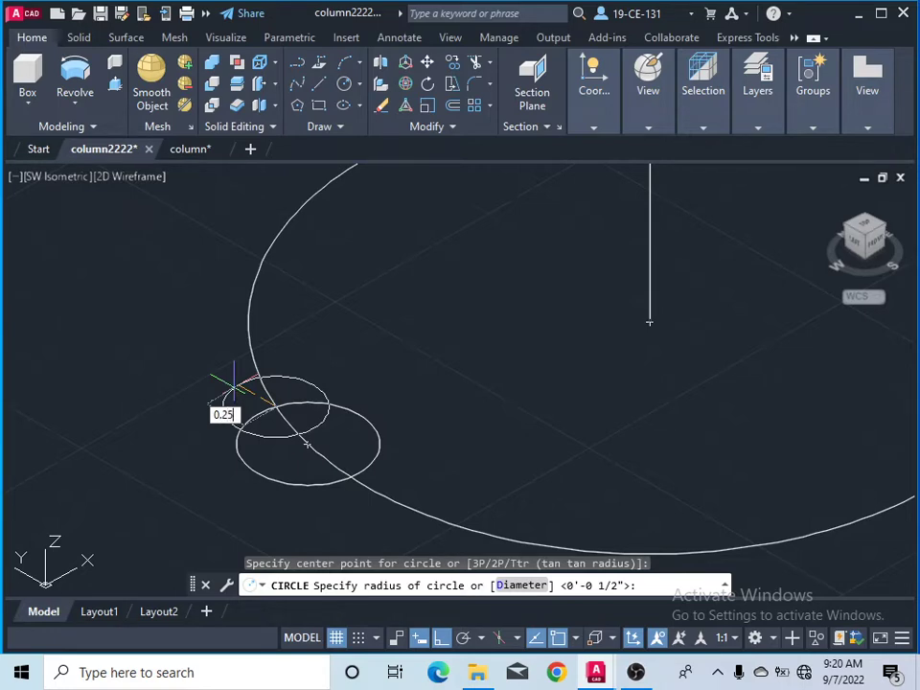
key(Return)
Step: Start a polar array of the two small circles, centred on the lower end of the shaft line
scroll(234, 388, down, 3)
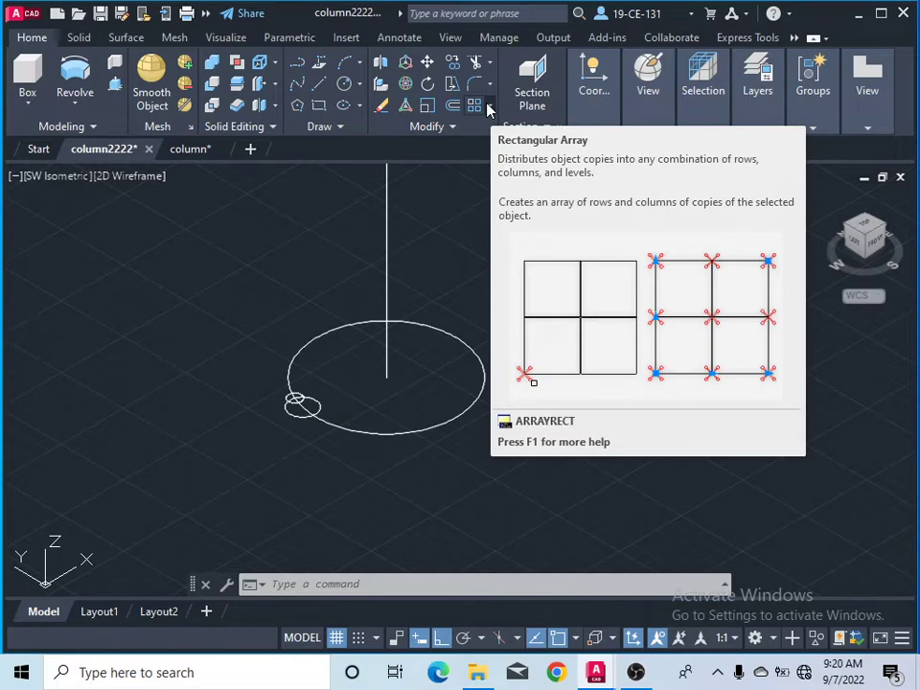
click(488, 106)
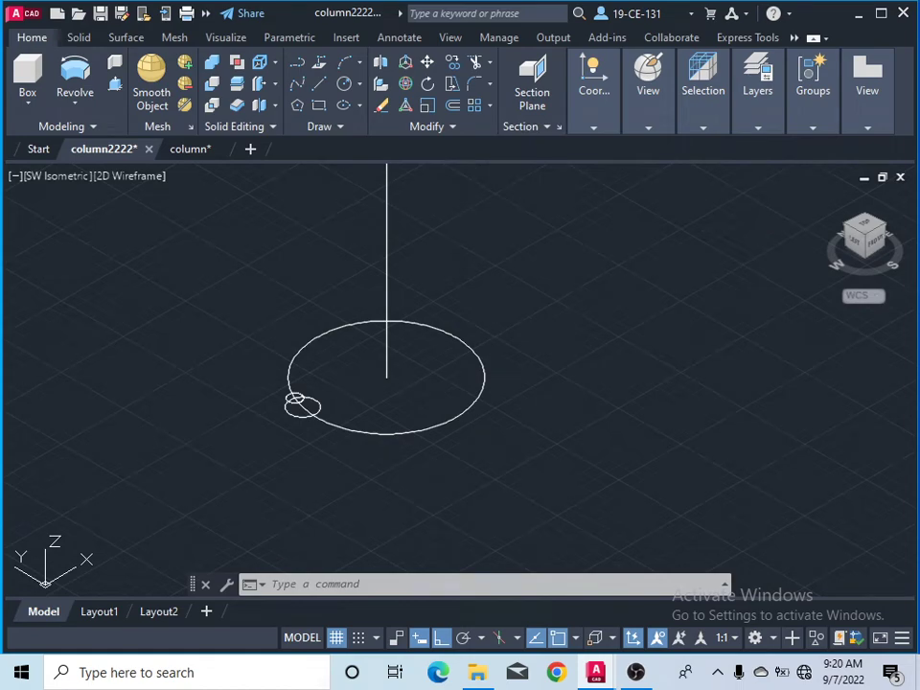
scroll(306, 407, up, 2)
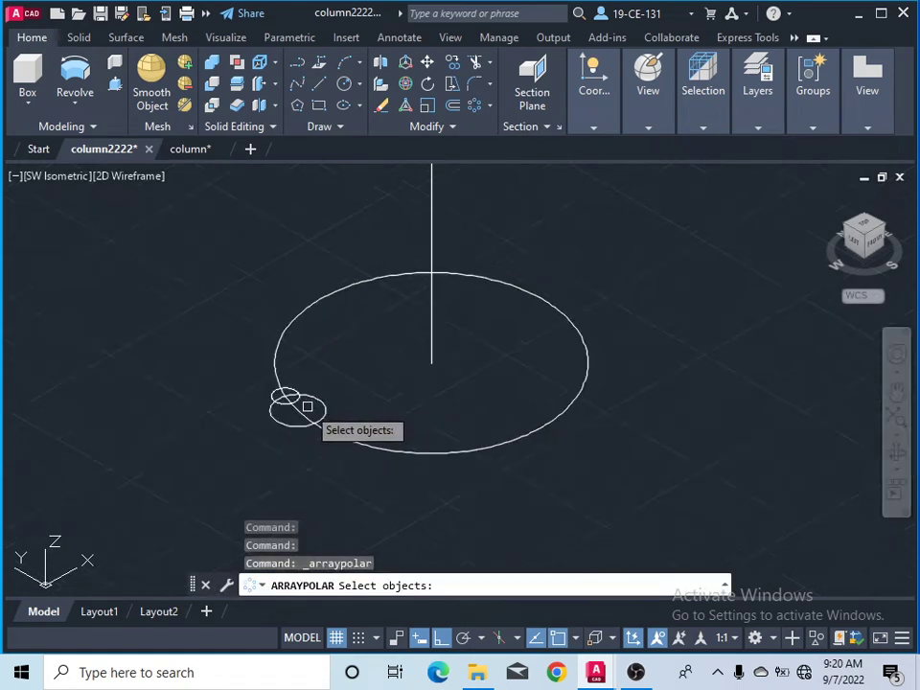
scroll(307, 406, up, 3)
click(275, 385)
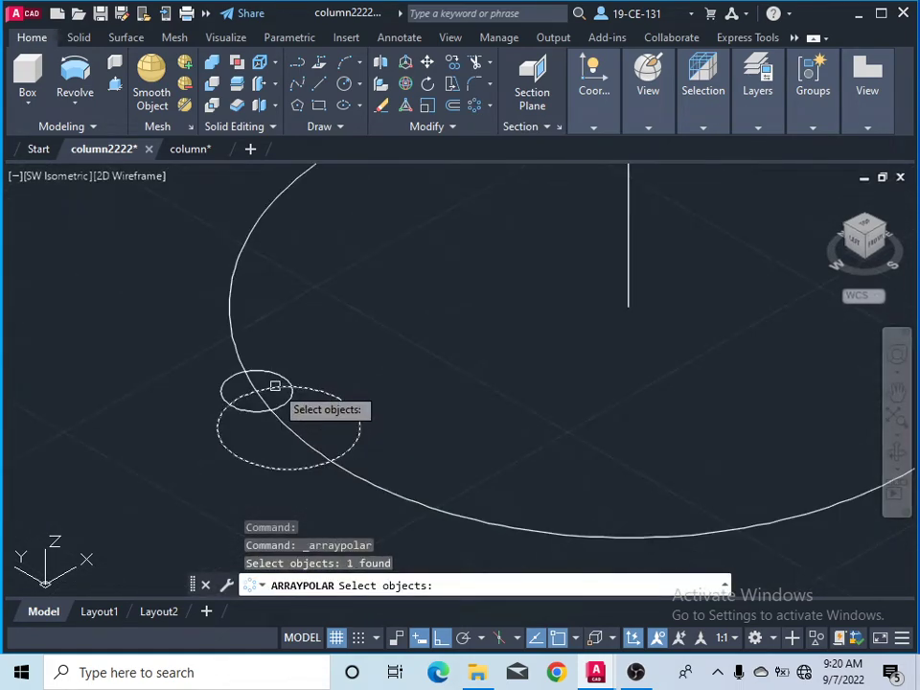
click(279, 381)
key(Return)
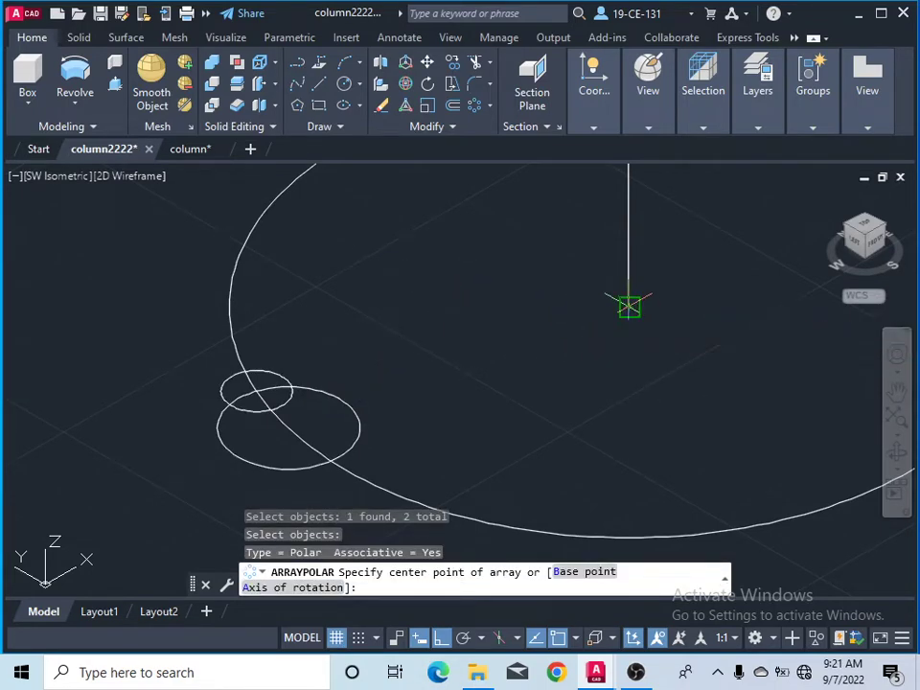
click(629, 306)
scroll(267, 345, down, 4)
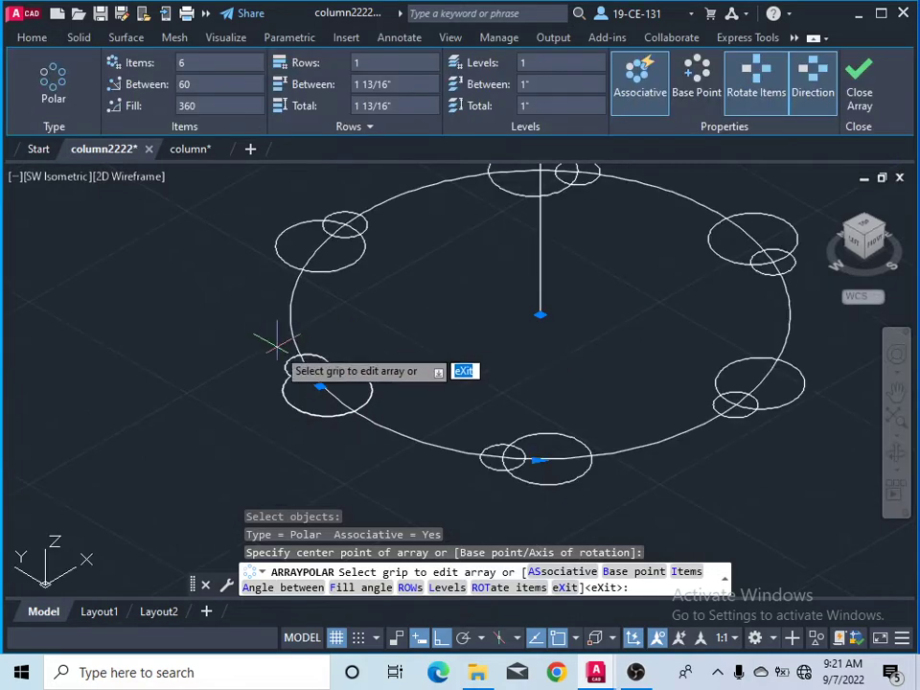
scroll(434, 345, down, 2)
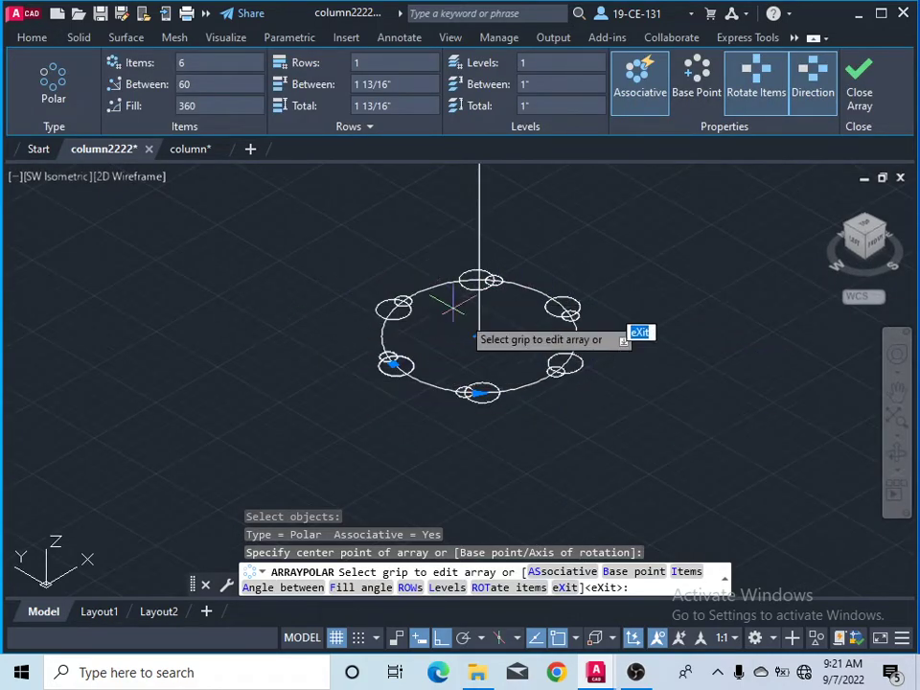
Step: Try item counts of 10 and 12 for the polar array and check the spacing of the circles
click(686, 572)
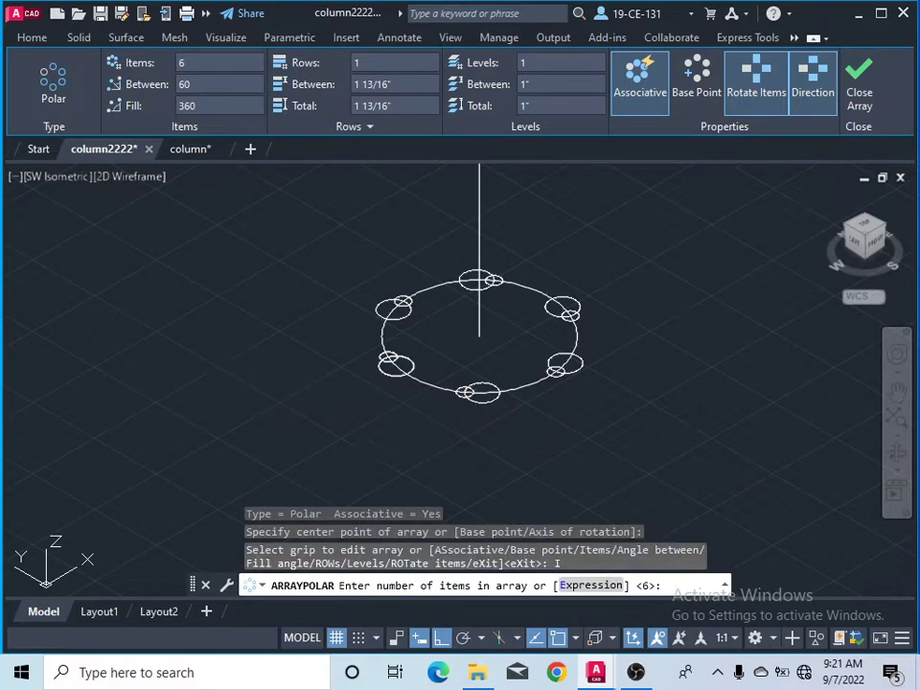
key(Return)
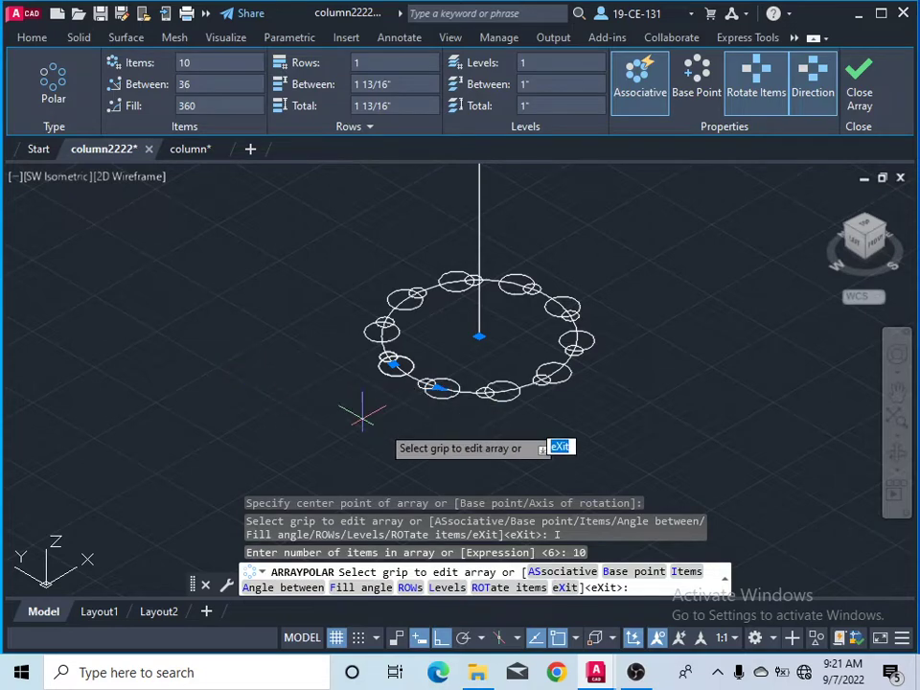
click(688, 572)
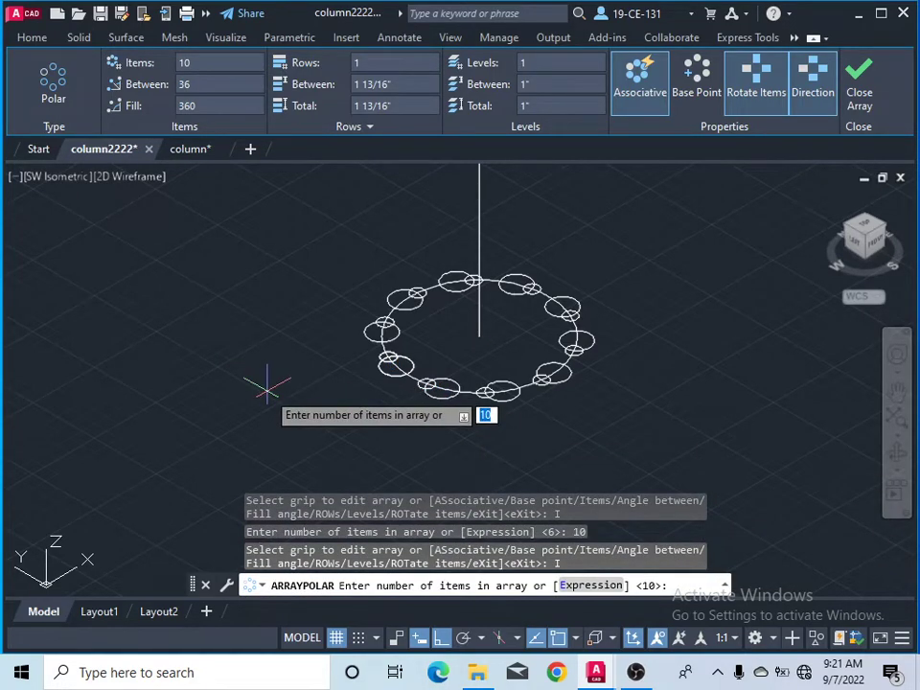
key(Return)
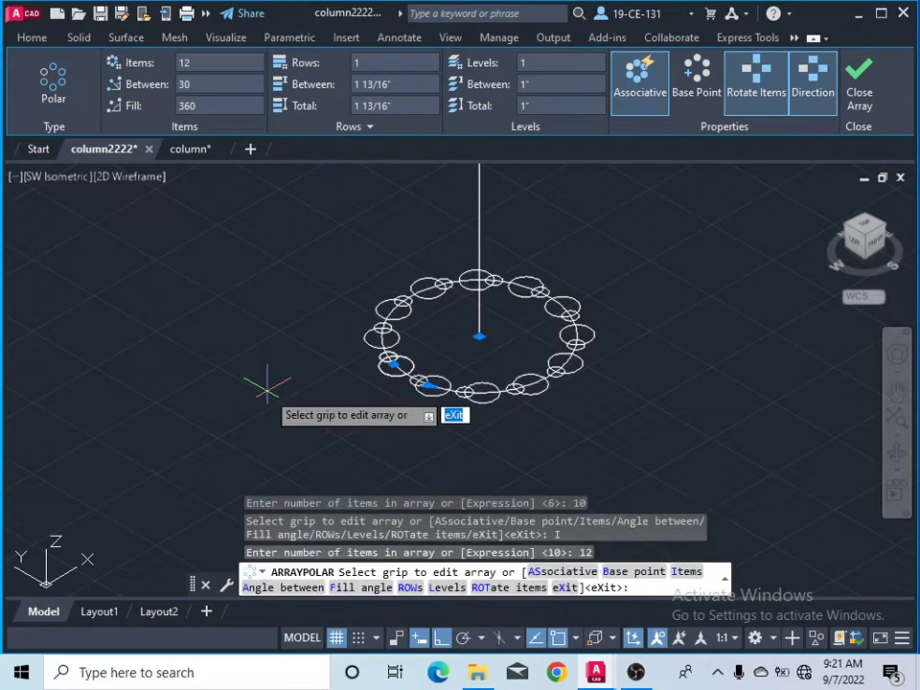
scroll(575, 403, up, 5)
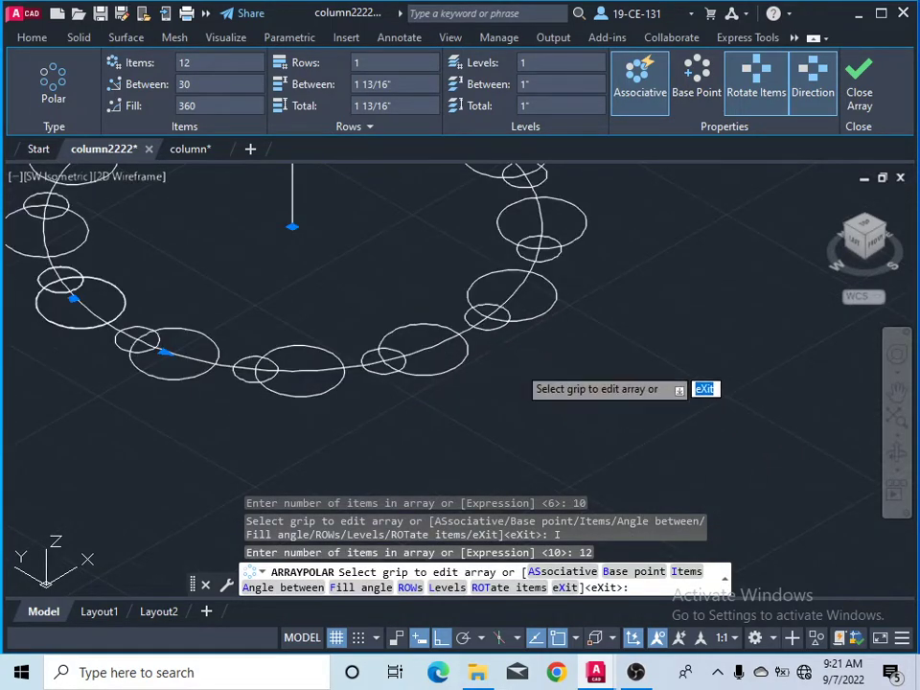
scroll(518, 361, down, 5)
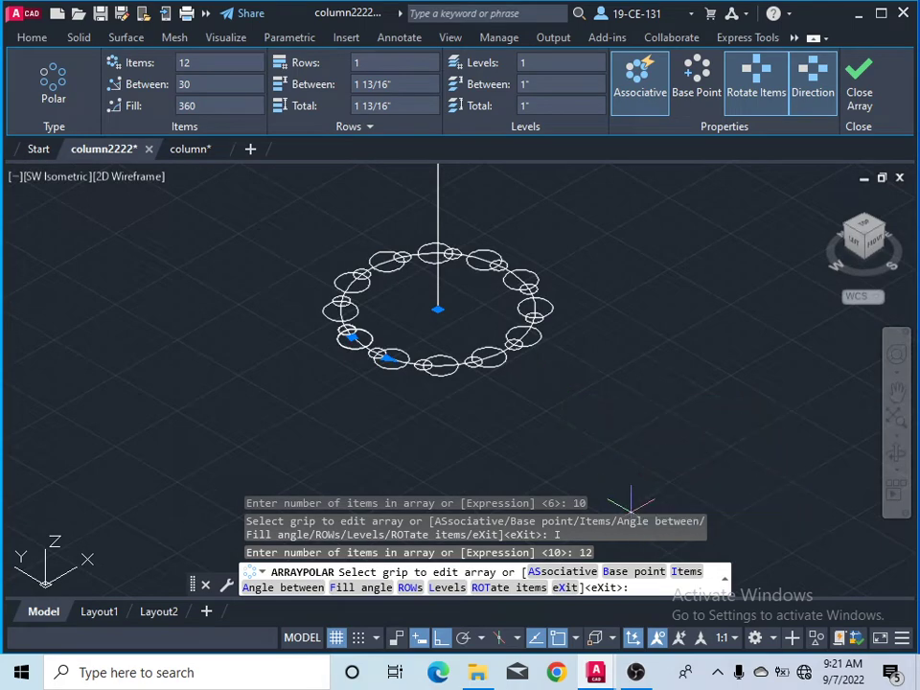
Step: Set the number of items in the polar array to 15 and check the circles around the ring
click(687, 572)
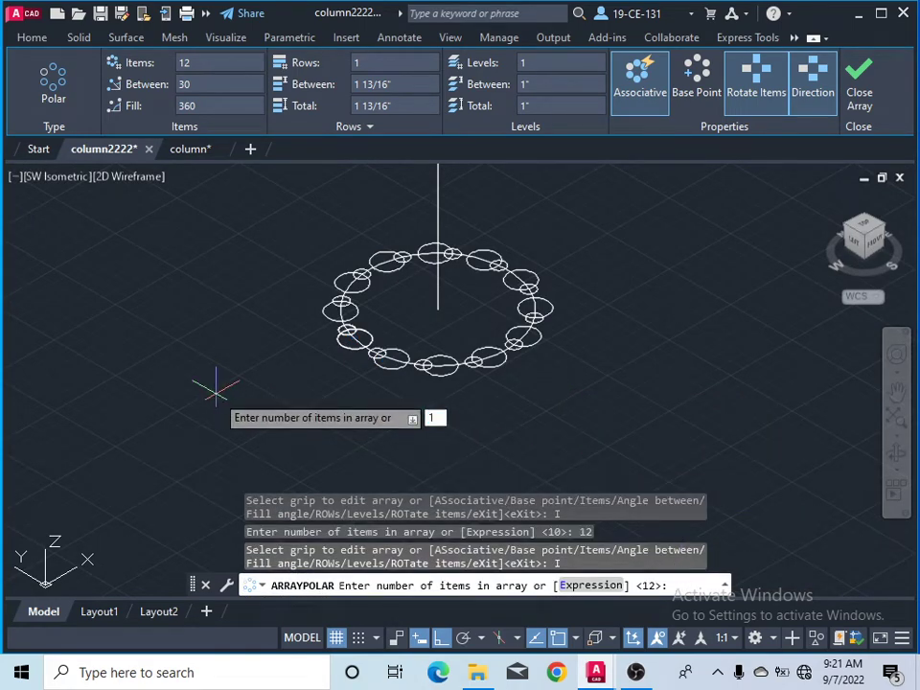
text(15)
key(Return)
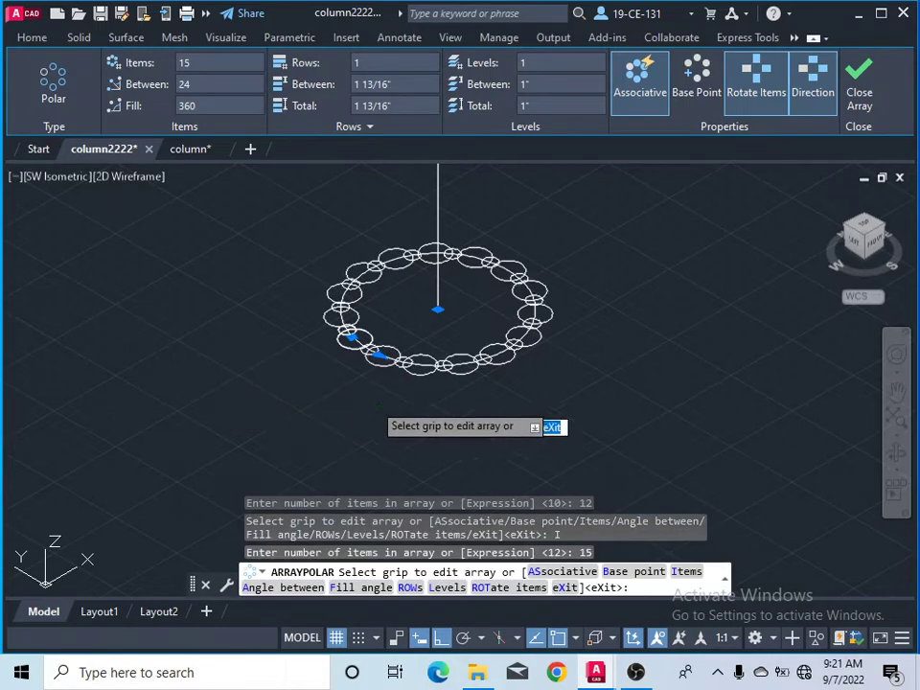
scroll(534, 330, up, 2)
scroll(534, 331, up, 3)
scroll(523, 345, down, 3)
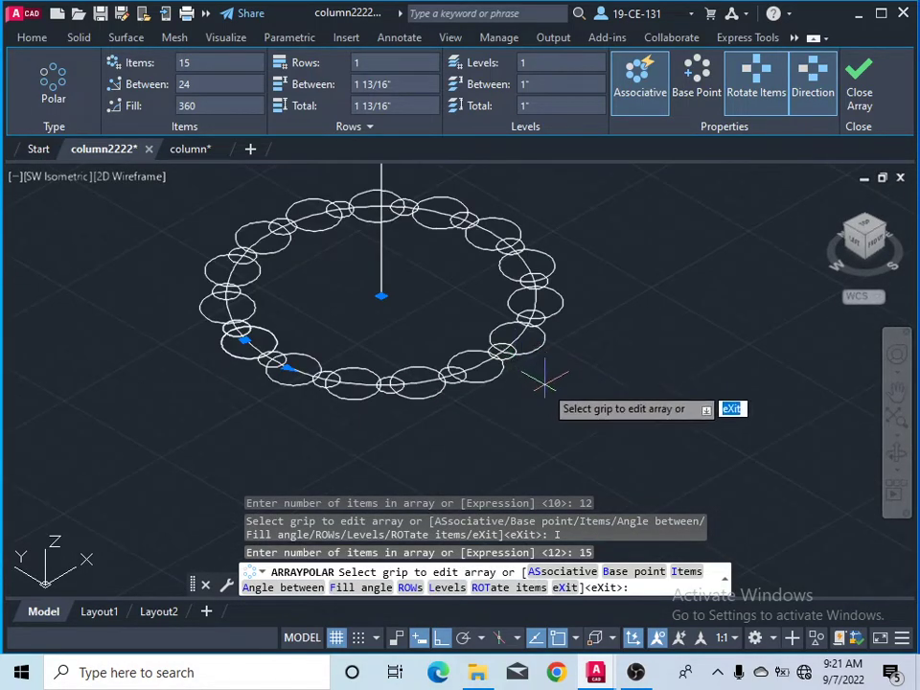
Step: Set the number of items in the polar array to 12 and finish the array
click(684, 572)
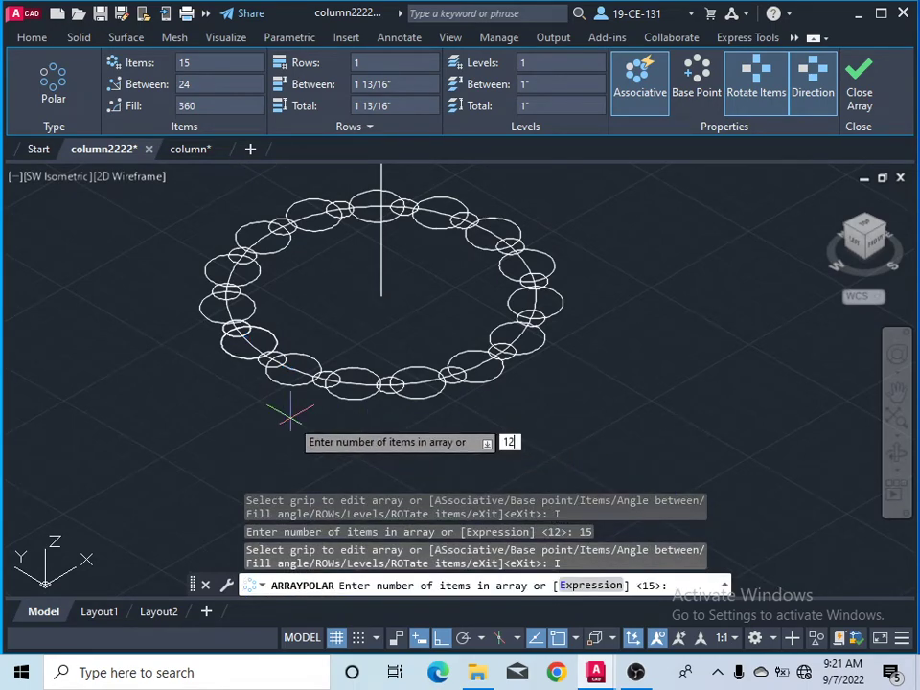
key(Return)
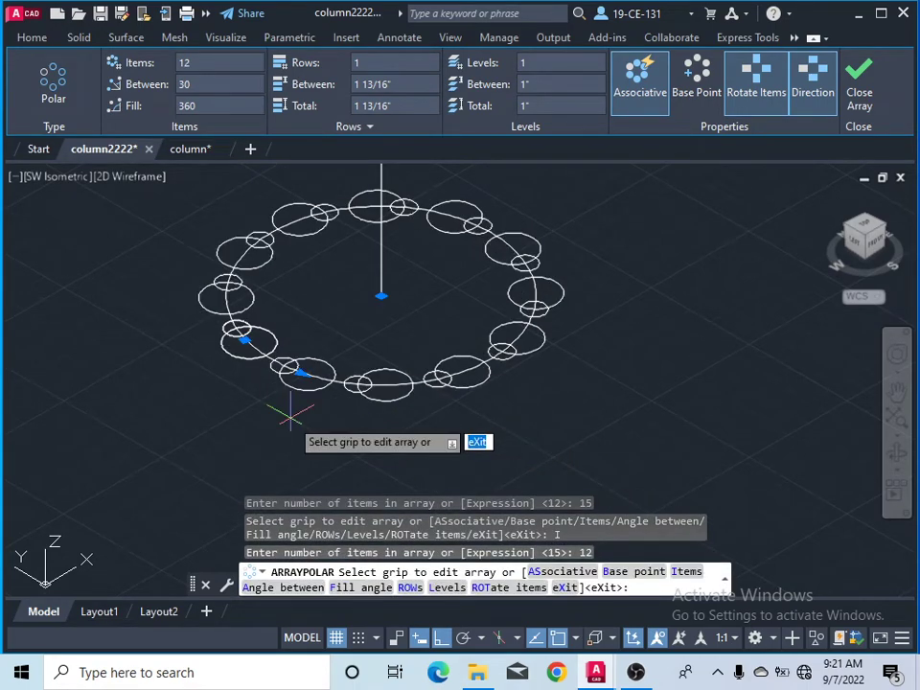
scroll(450, 364, down, 4)
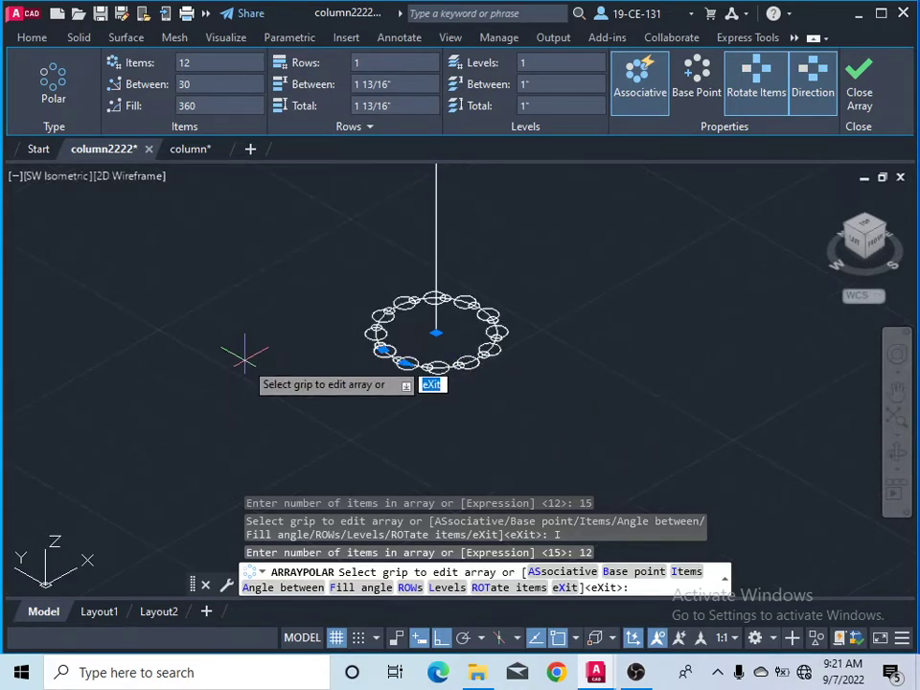
key(Return)
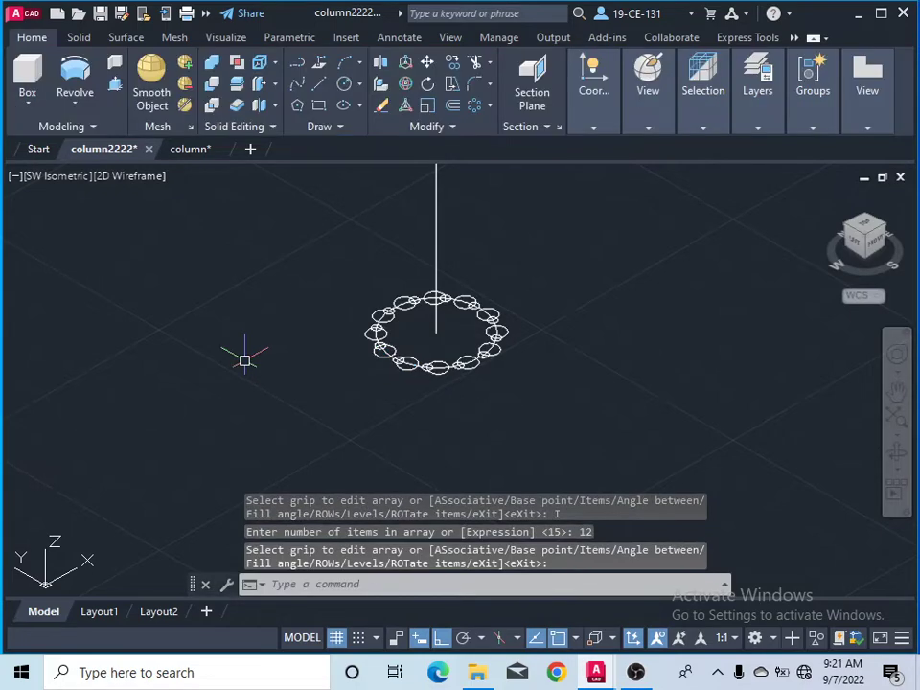
scroll(247, 364, down, 5)
scroll(343, 386, down, 2)
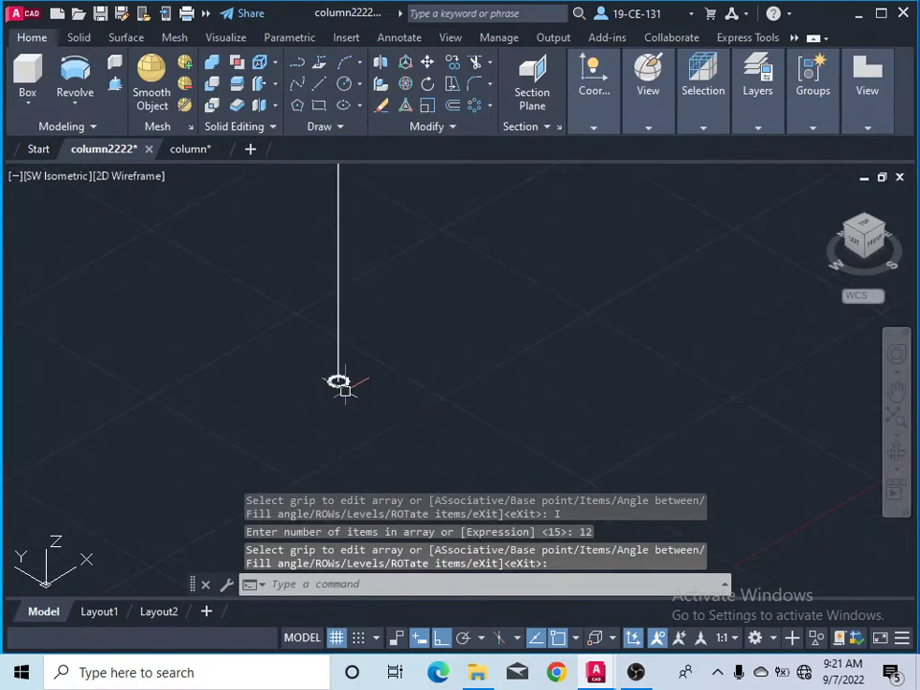
scroll(282, 360, up, 2)
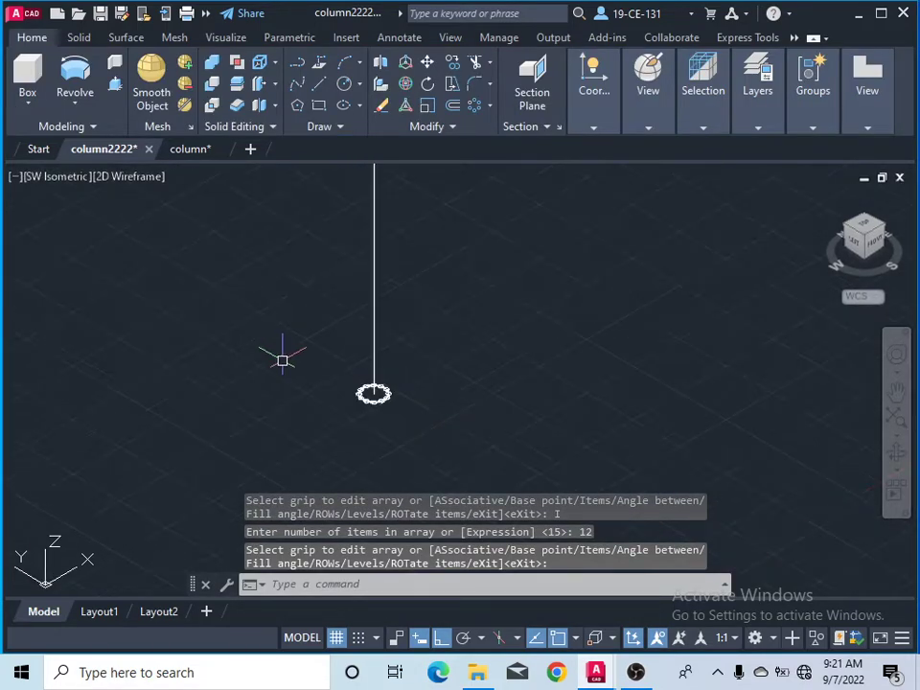
click(74, 107)
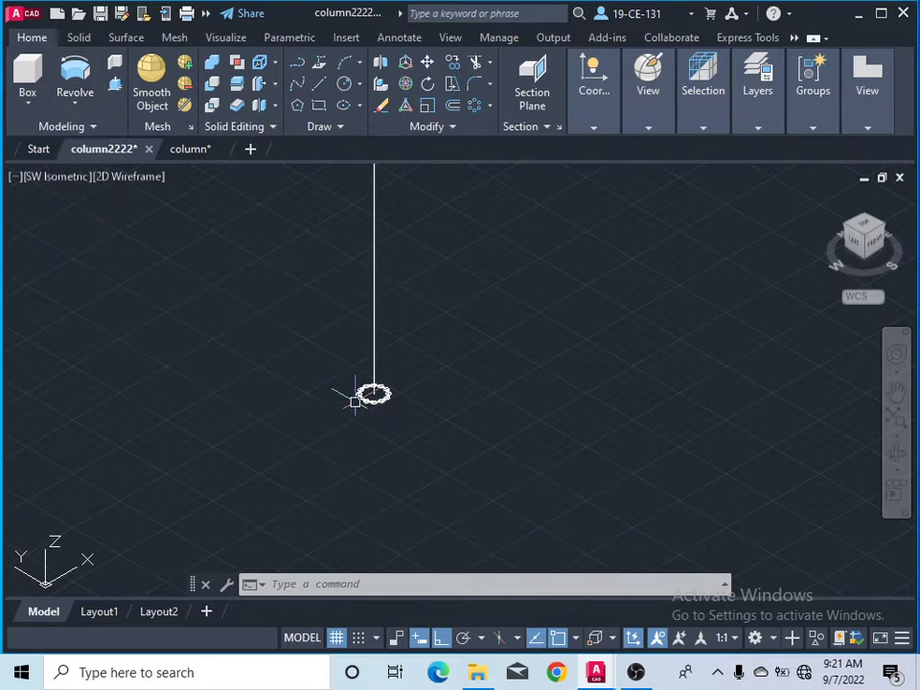
scroll(354, 400, up, 8)
click(74, 103)
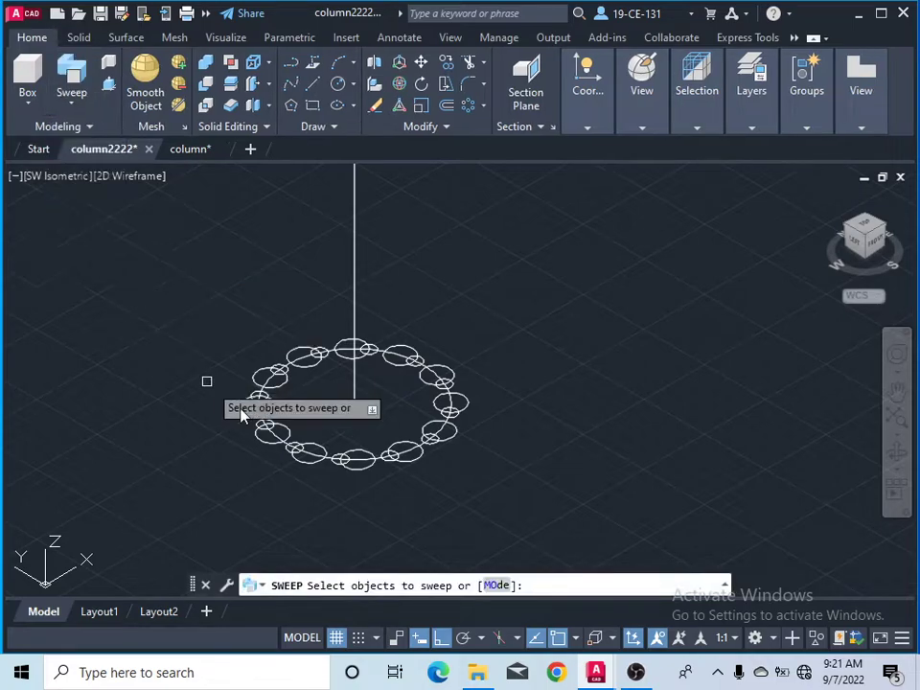
right_click(136, 290)
click(171, 319)
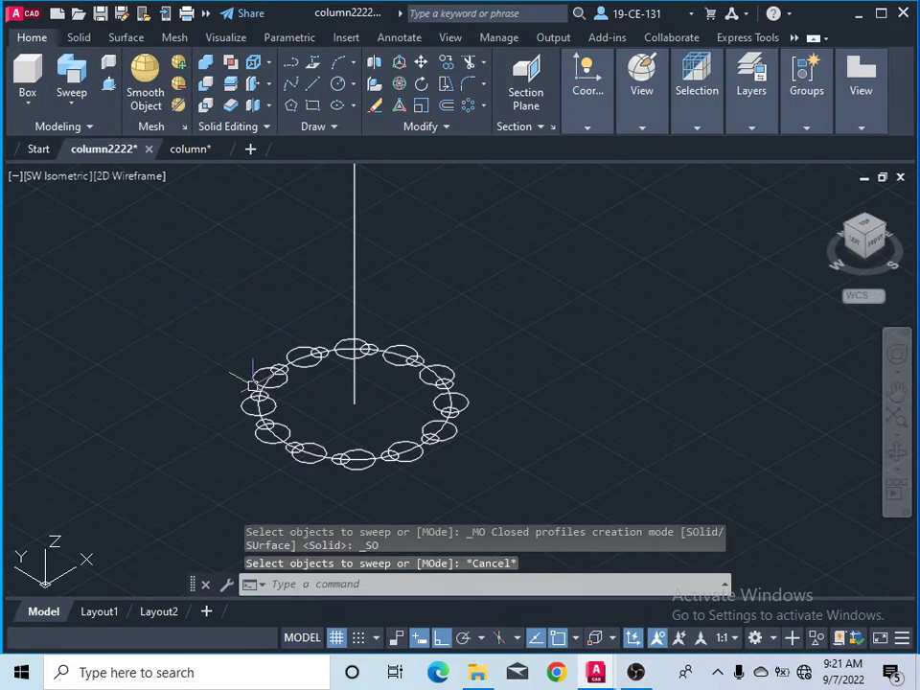
Step: Erase the large circle that runs through the centres of the arrayed circles
scroll(247, 381, up, 5)
scroll(245, 391, up, 3)
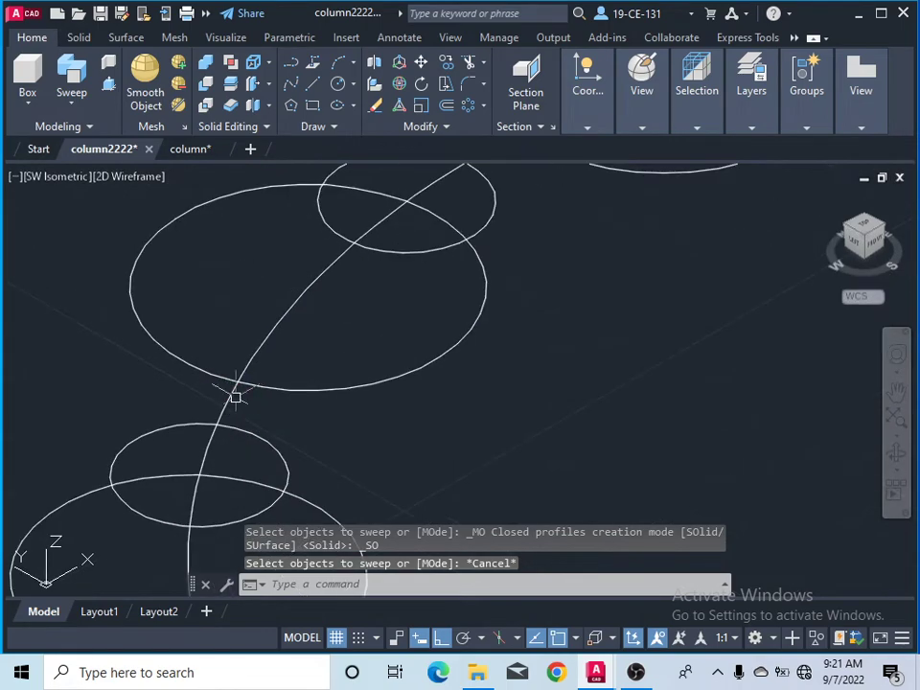
right_click(17, 347)
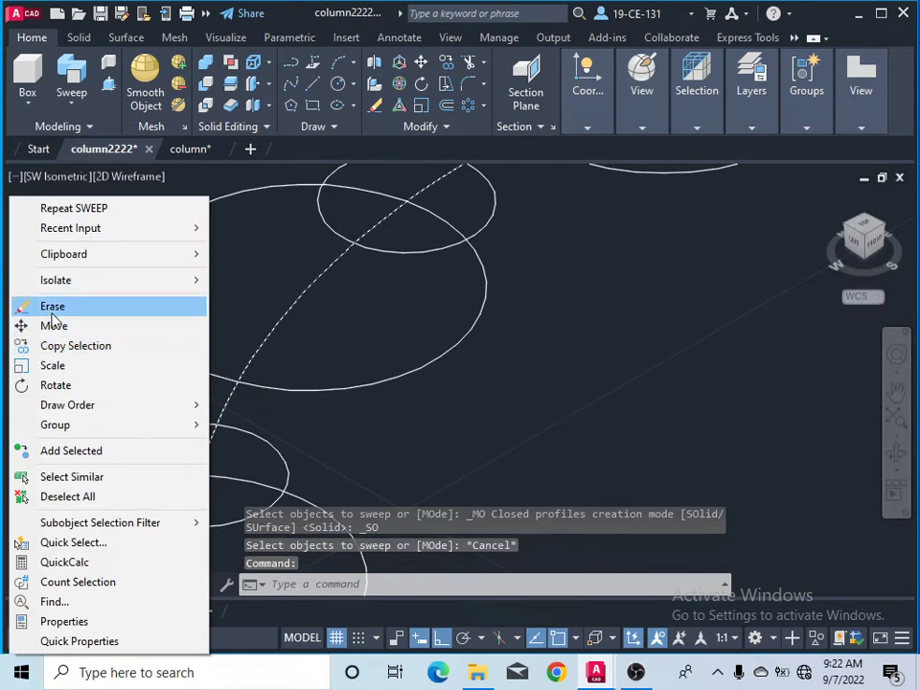
click(40, 305)
scroll(308, 327, down, 3)
scroll(307, 328, down, 3)
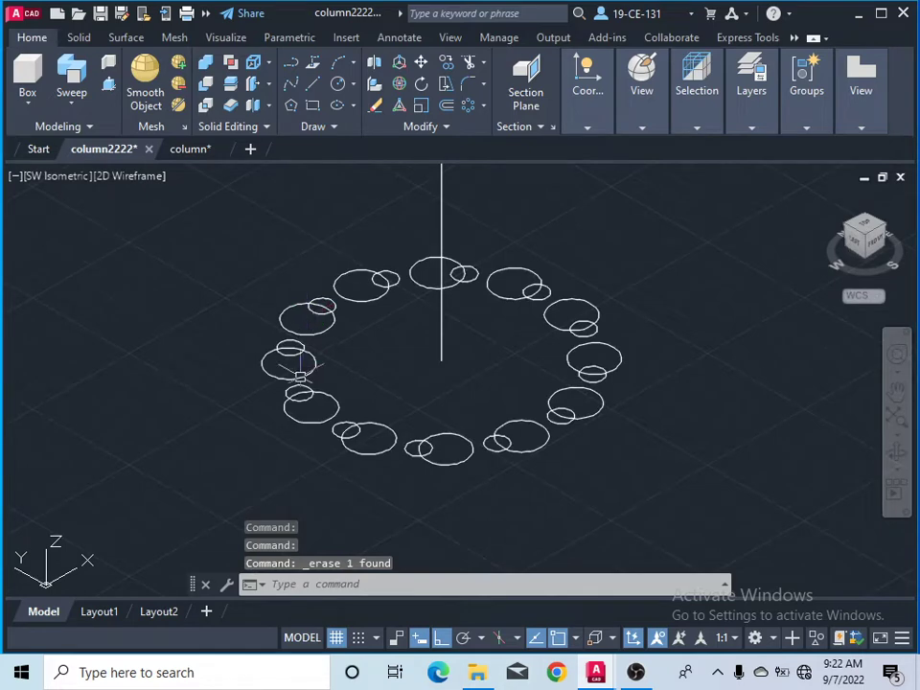
Step: Try to sweep the polar array of circles as a single object
click(71, 107)
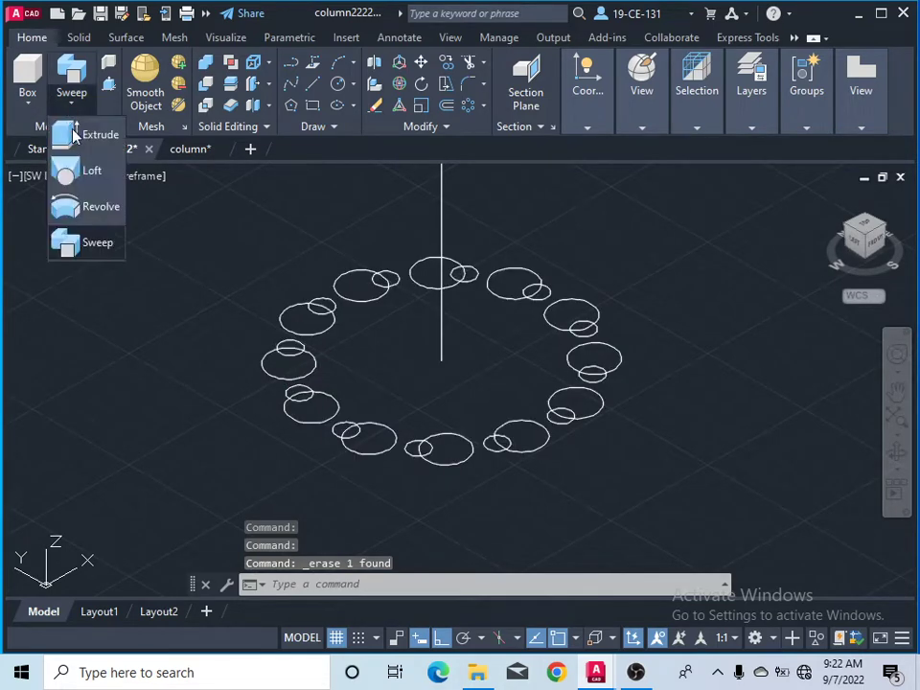
click(96, 244)
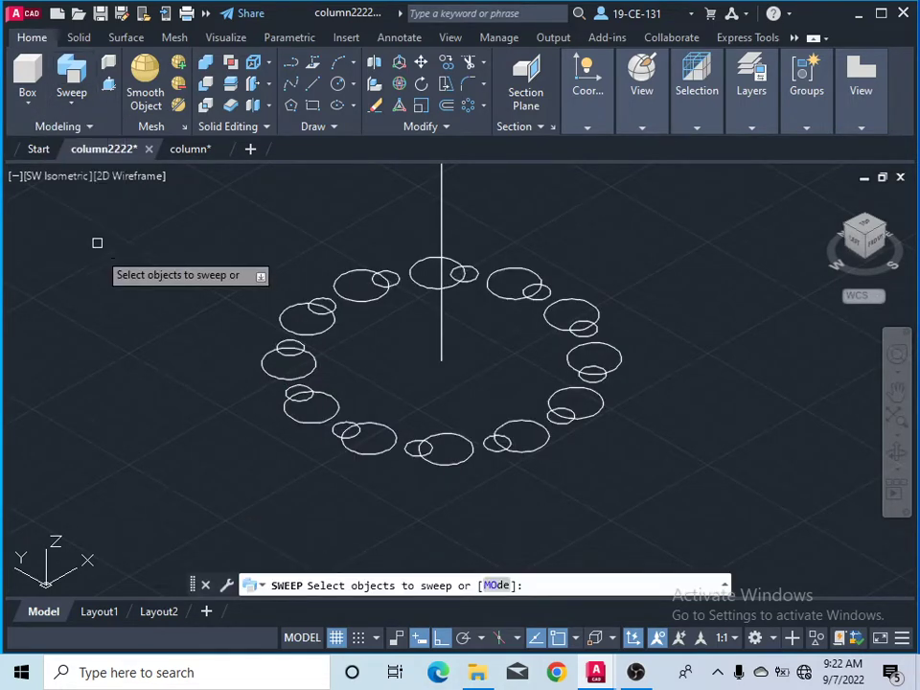
click(293, 402)
right_click(162, 307)
click(183, 320)
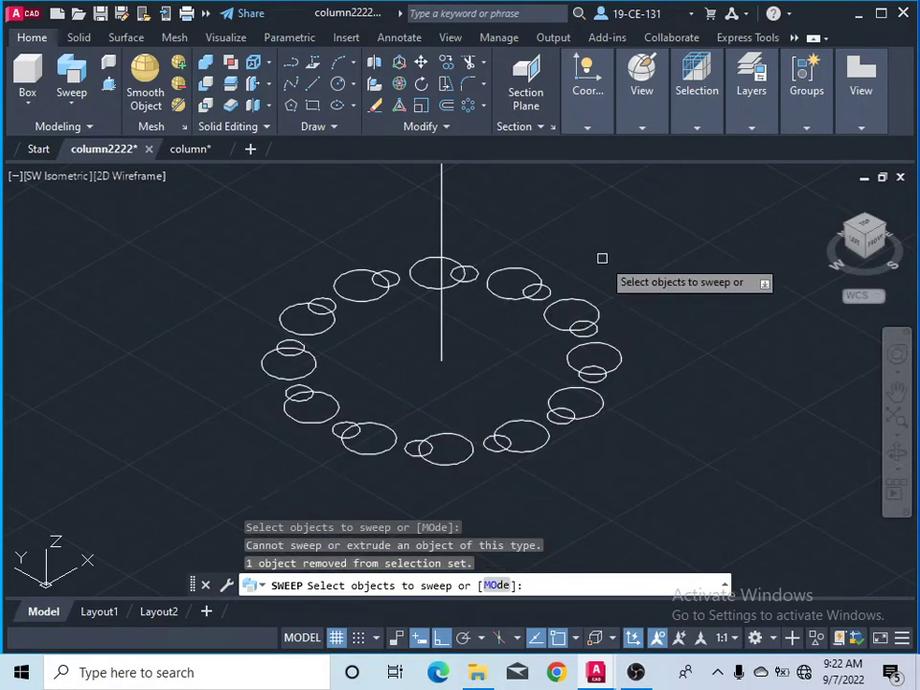
key(Return)
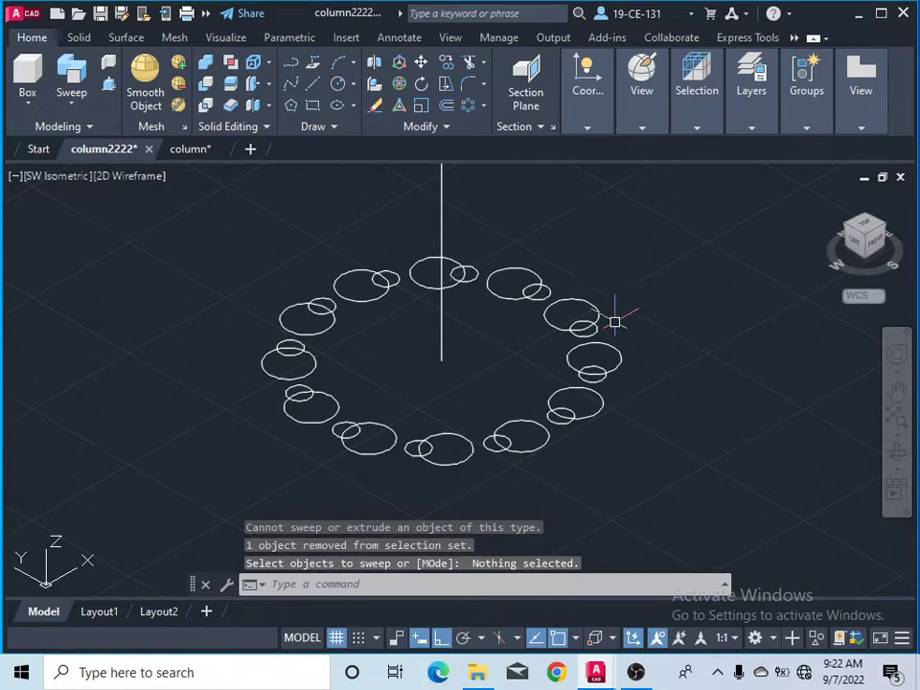
Step: Explode the polar array into separate circles
click(592, 347)
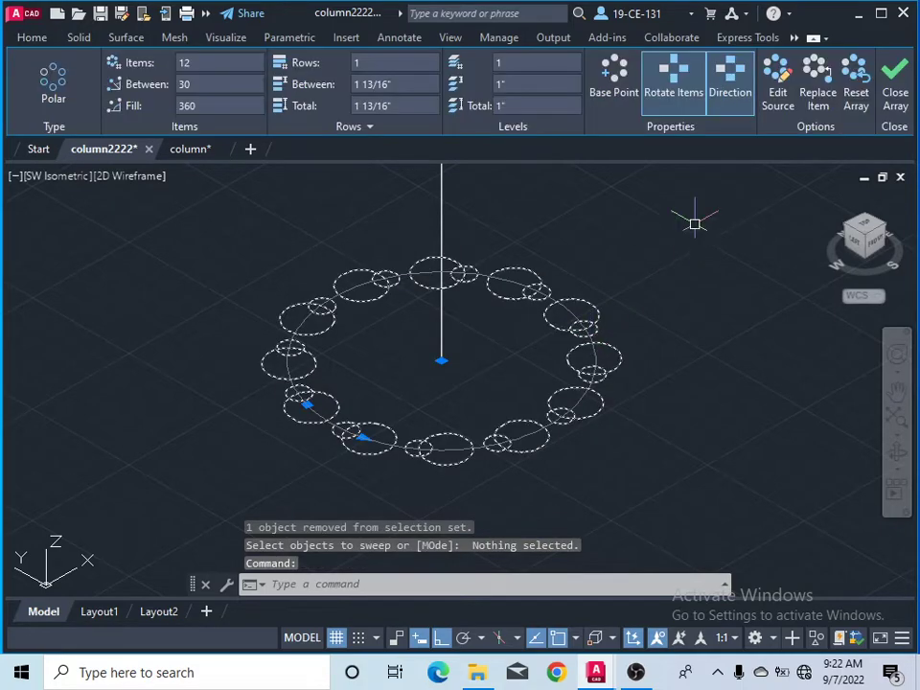
right_click(694, 223)
mouse_move(771, 436)
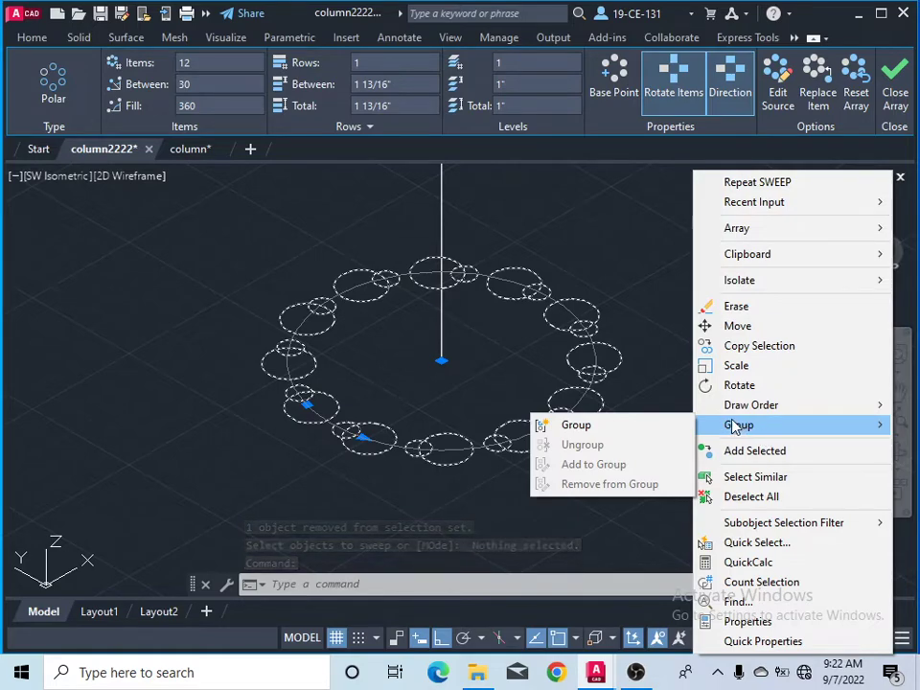
click(609, 211)
click(657, 207)
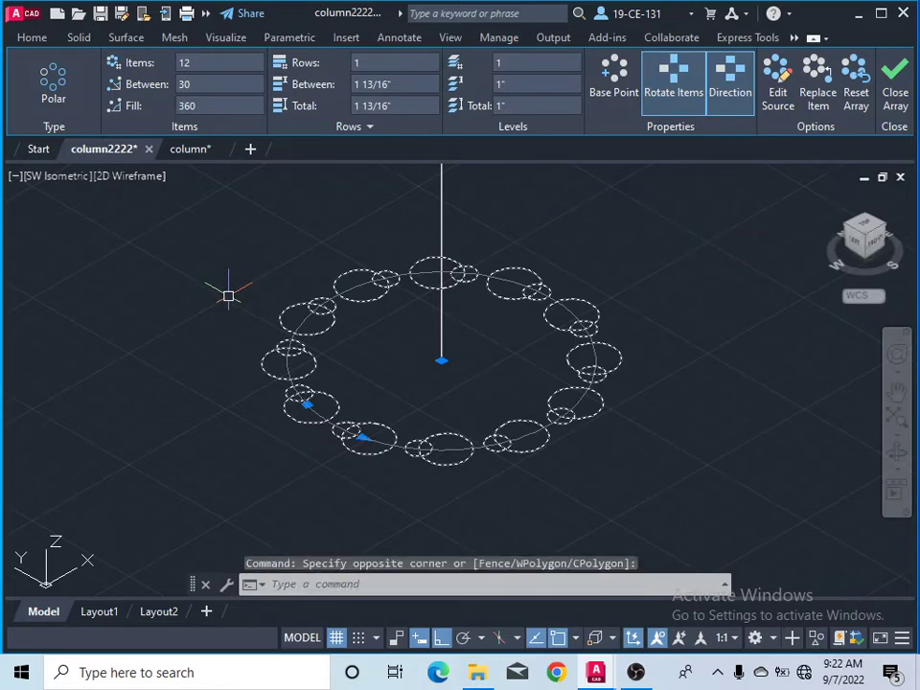
text(exp)
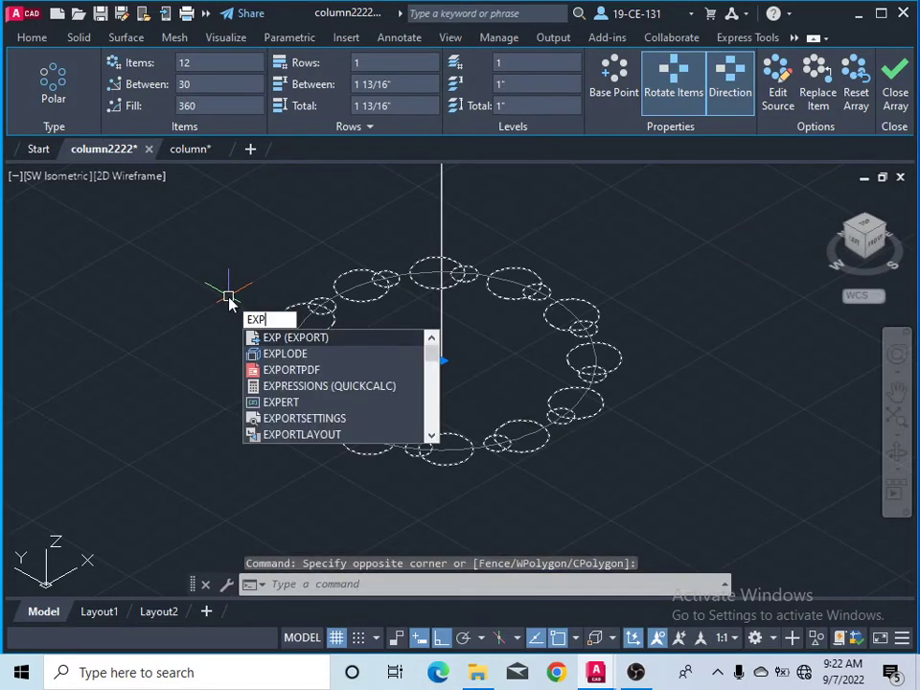
click(297, 354)
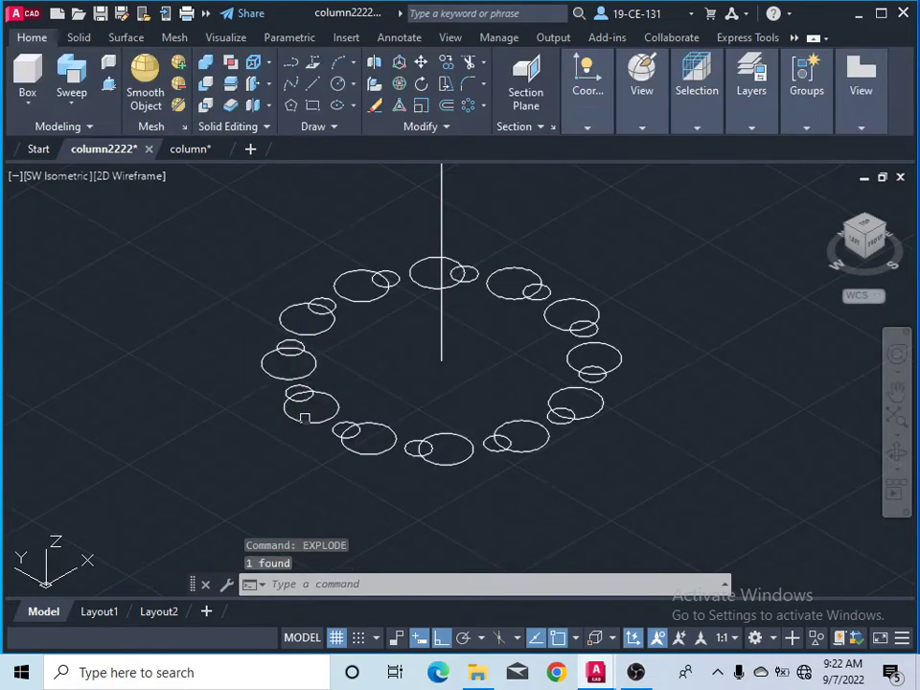
Step: Start a sweep with all the circles of the ring as profiles, leaving the vertical shaft line out of the selection
click(71, 102)
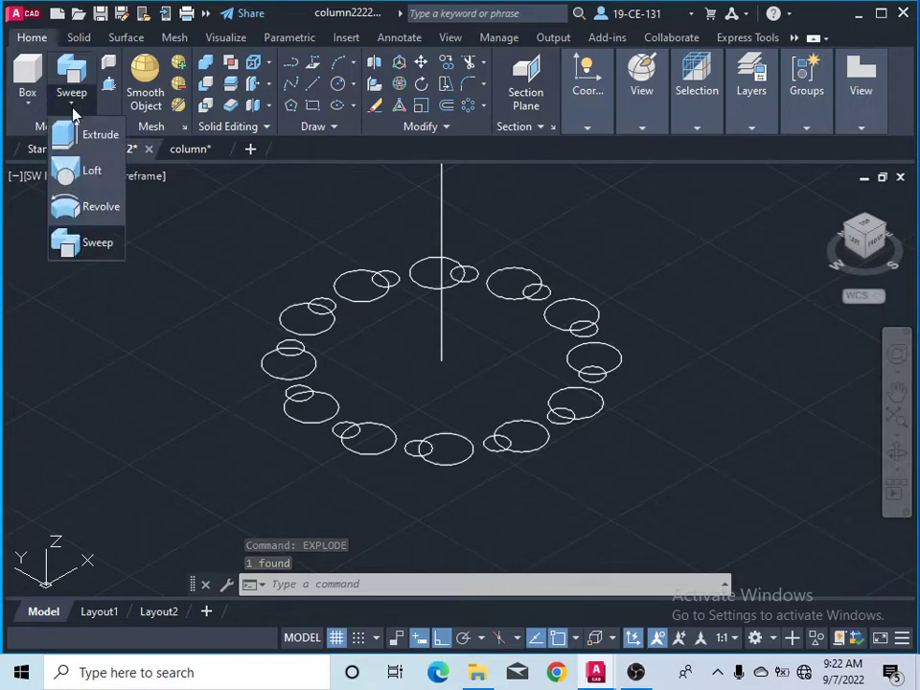
click(94, 242)
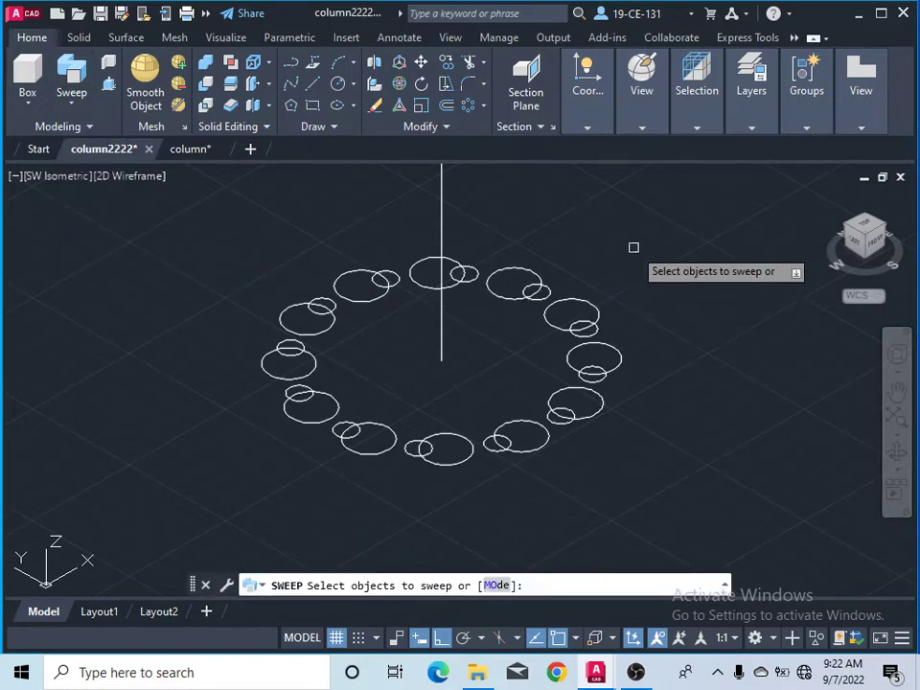
click(657, 223)
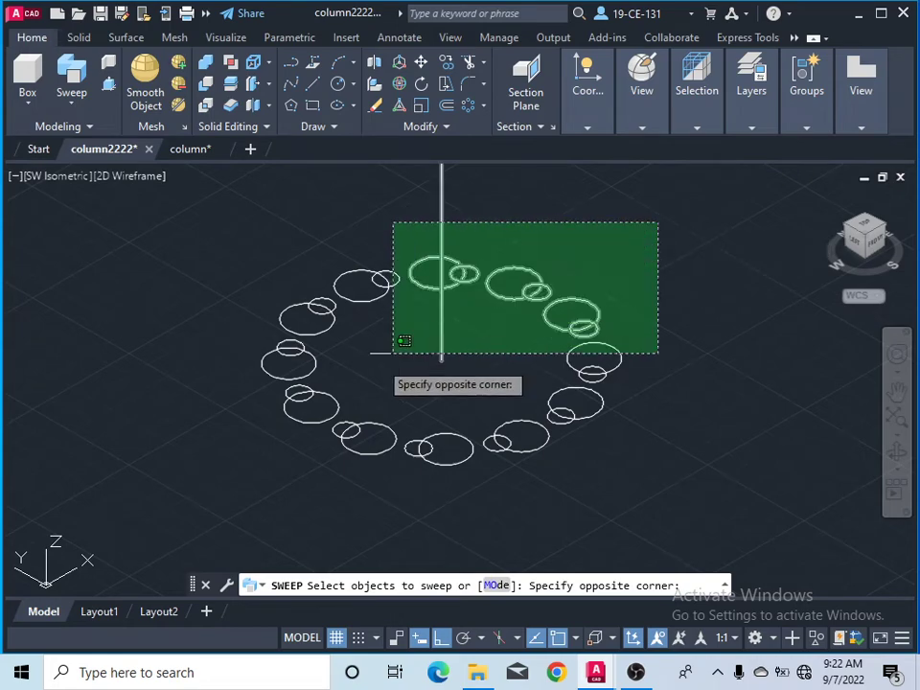
click(227, 466)
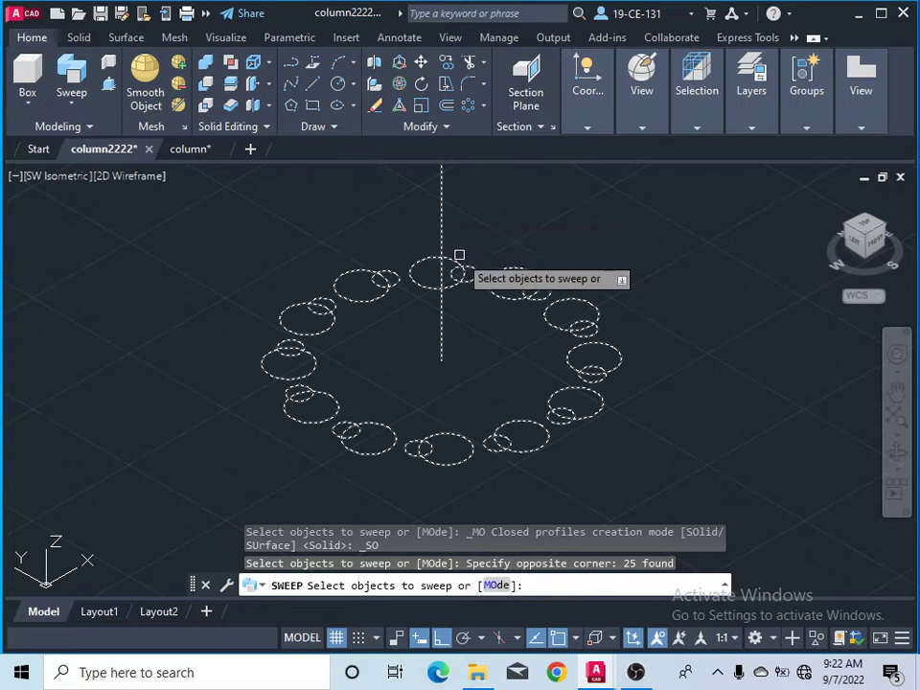
shift+click(442, 205)
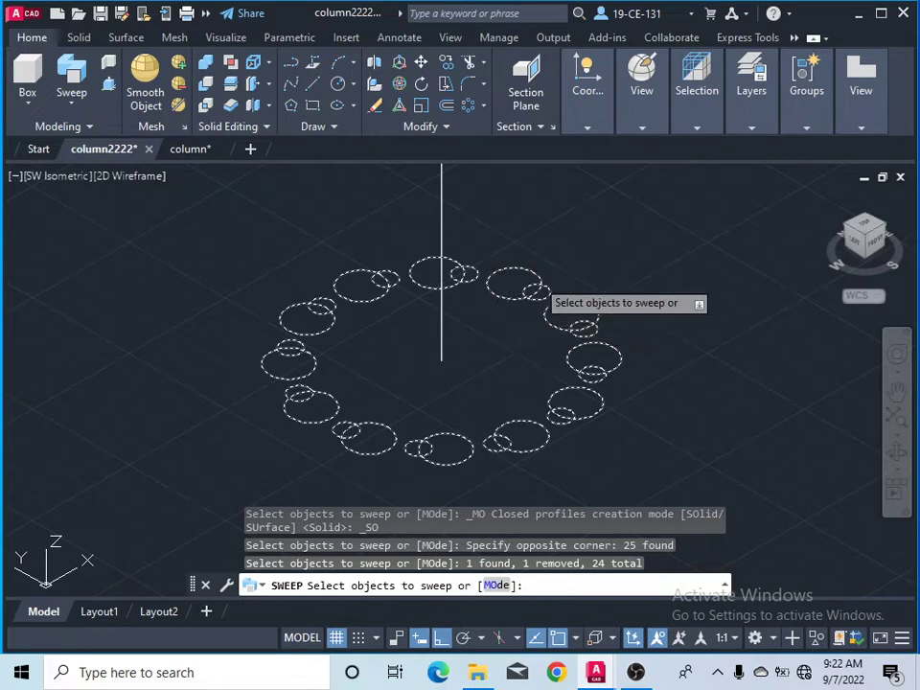
right_click(605, 241)
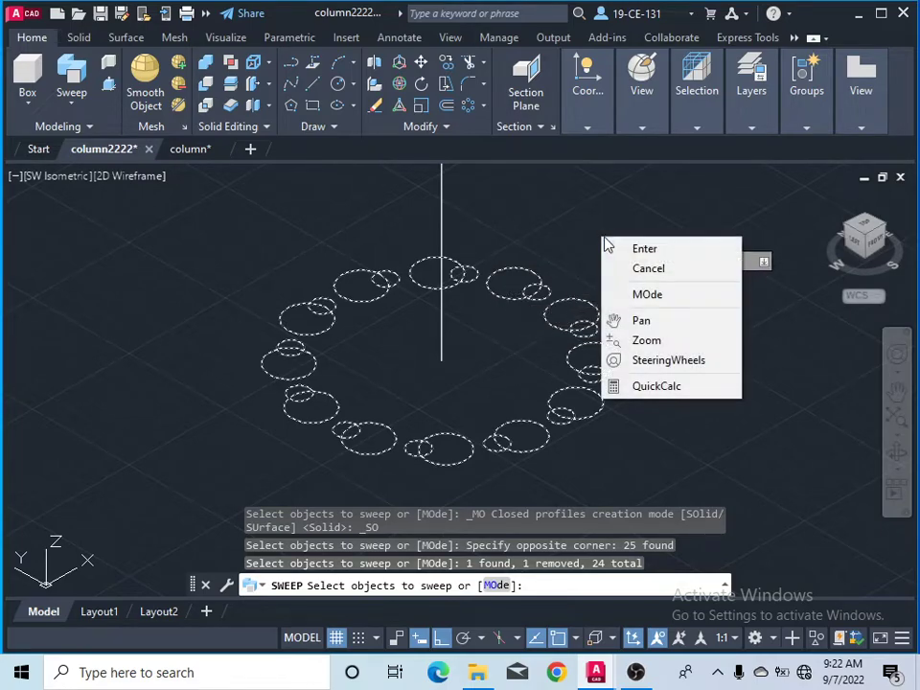
click(620, 249)
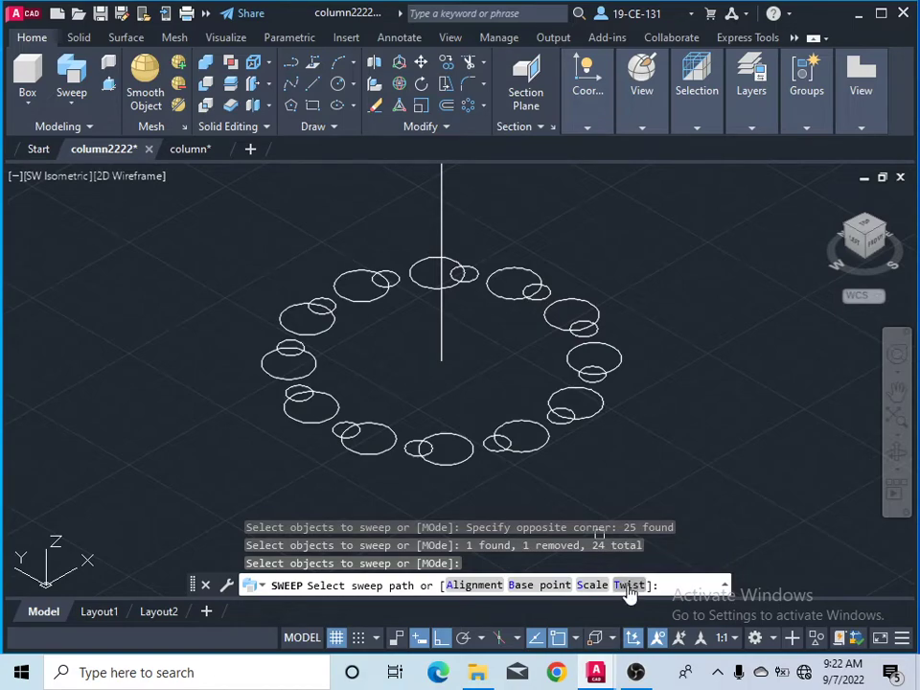
Step: Give the sweep a twist angle of 360 and use the vertical shaft line as its path
click(629, 585)
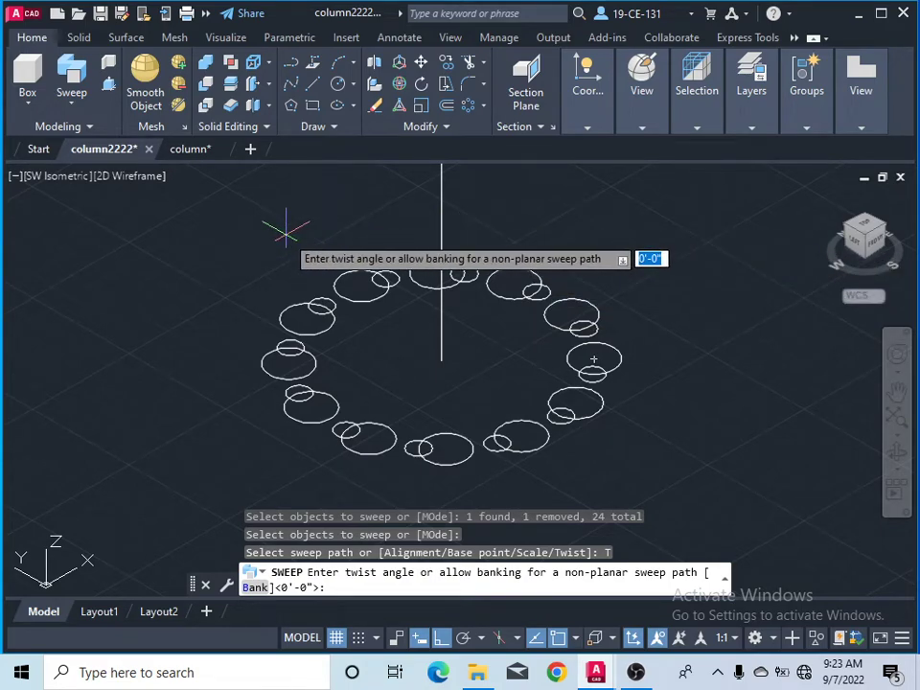
text(360)
key(Return)
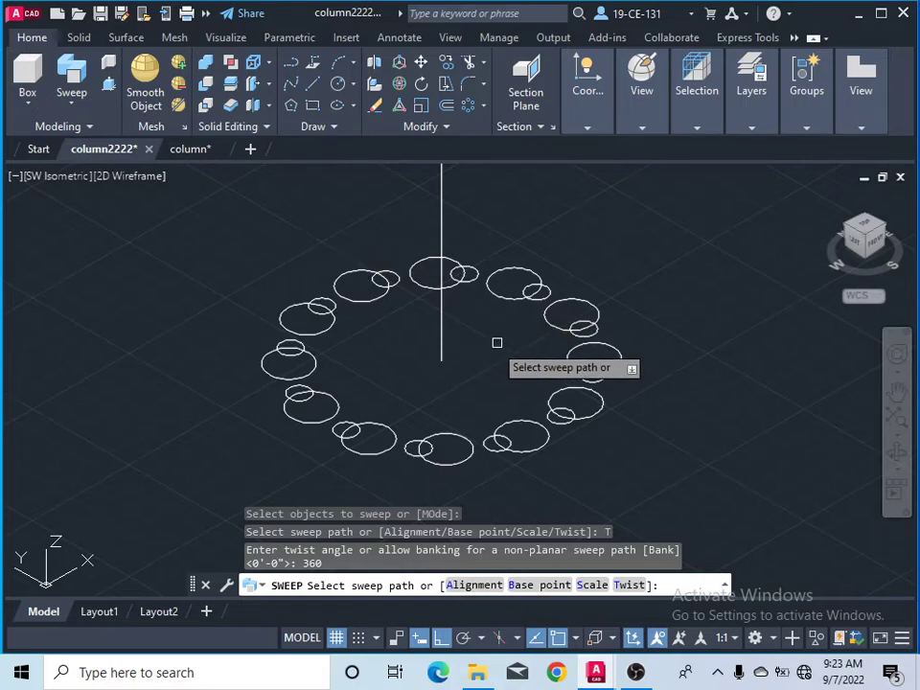
scroll(476, 353, down, 4)
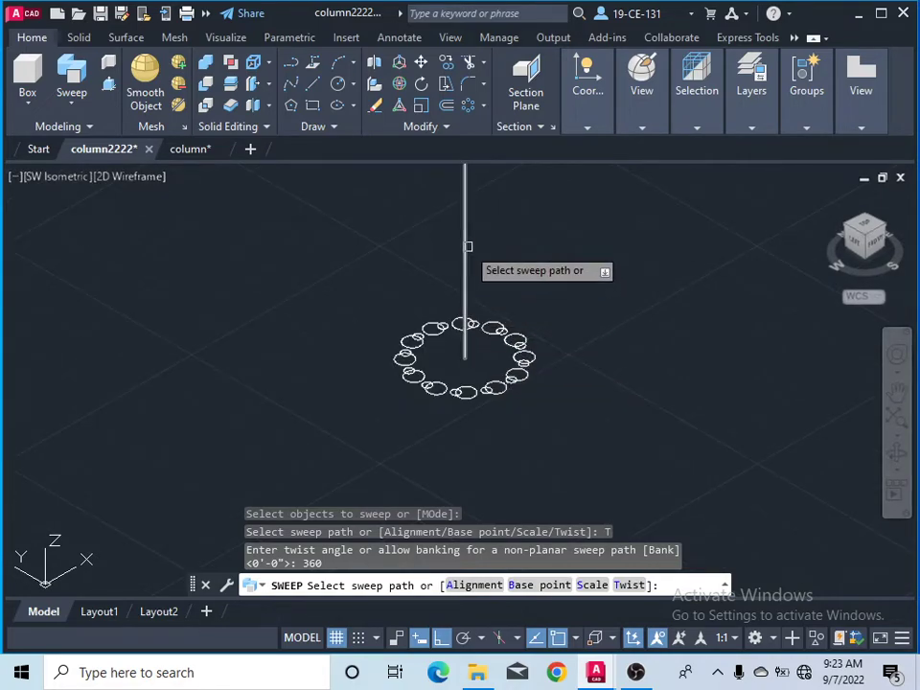
click(464, 241)
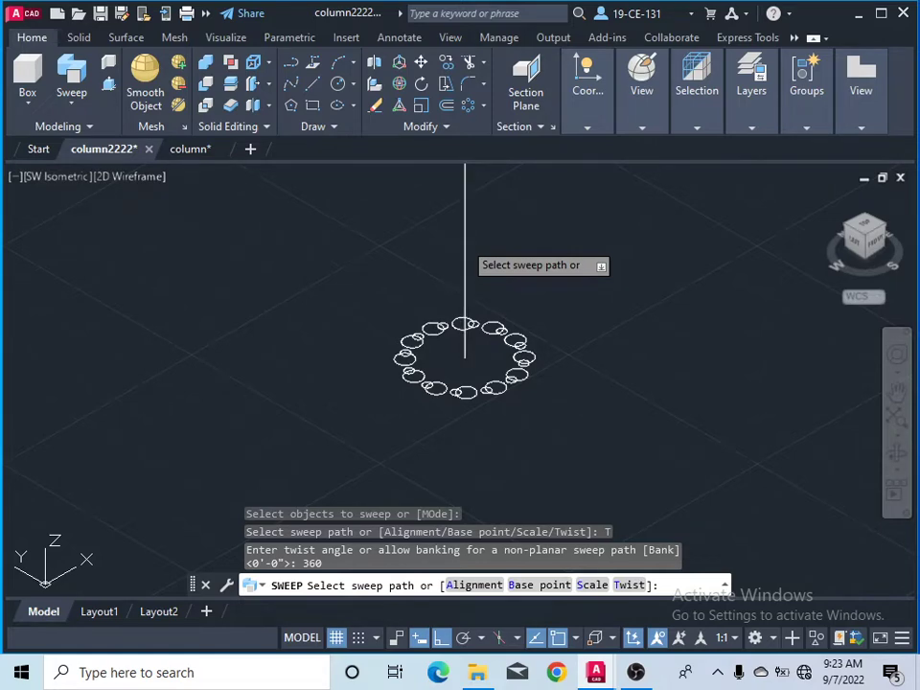
Step: Combine all the twisted swept strands of the shaft into one group
scroll(384, 424, down, 3)
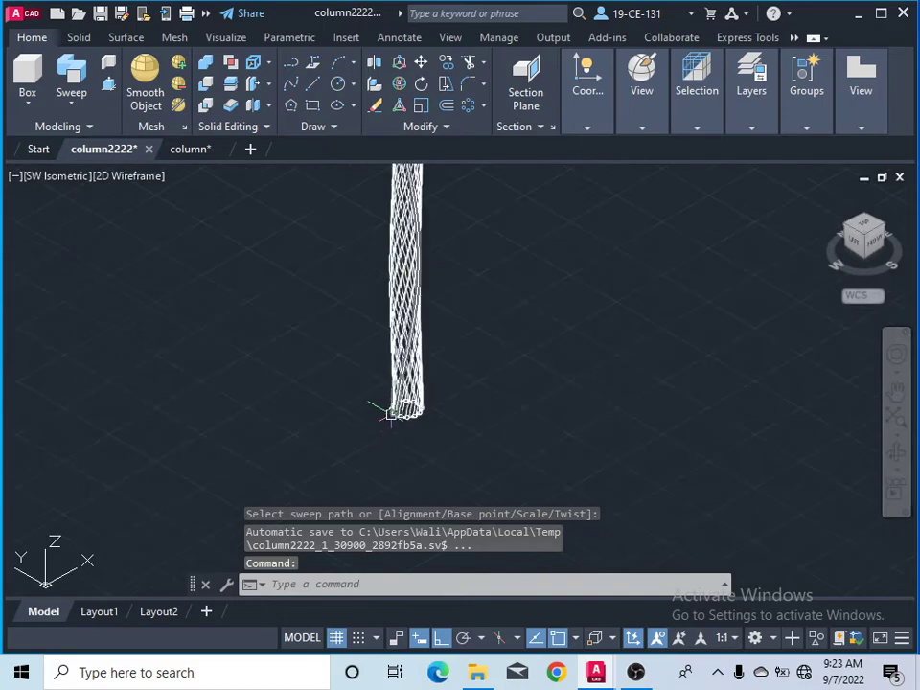
scroll(383, 383, down, 2)
scroll(383, 293, up, 3)
scroll(448, 226, up, 2)
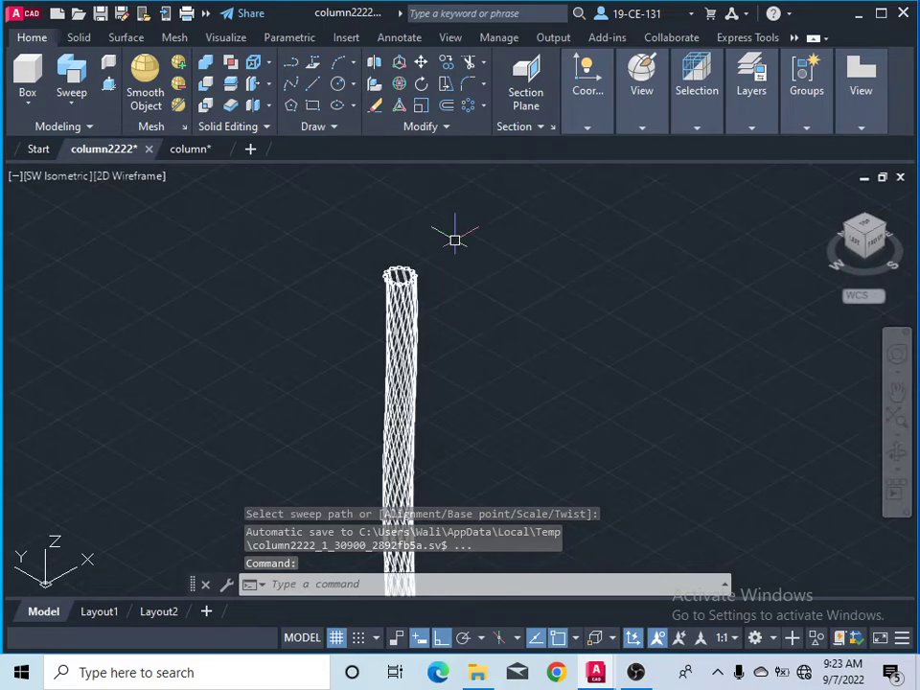
scroll(470, 236, down, 1)
click(477, 235)
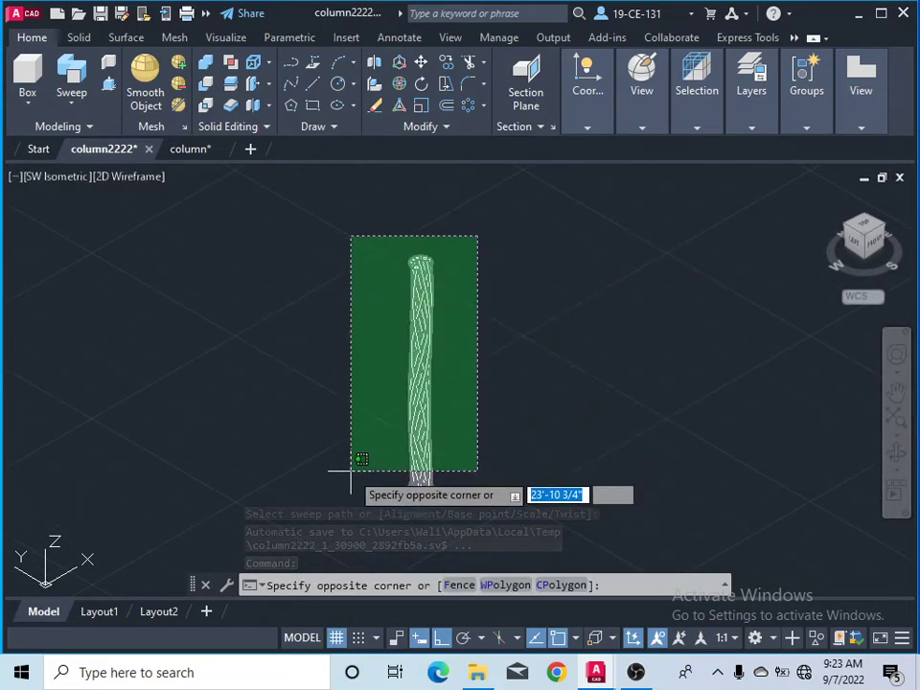
click(351, 472)
right_click(289, 278)
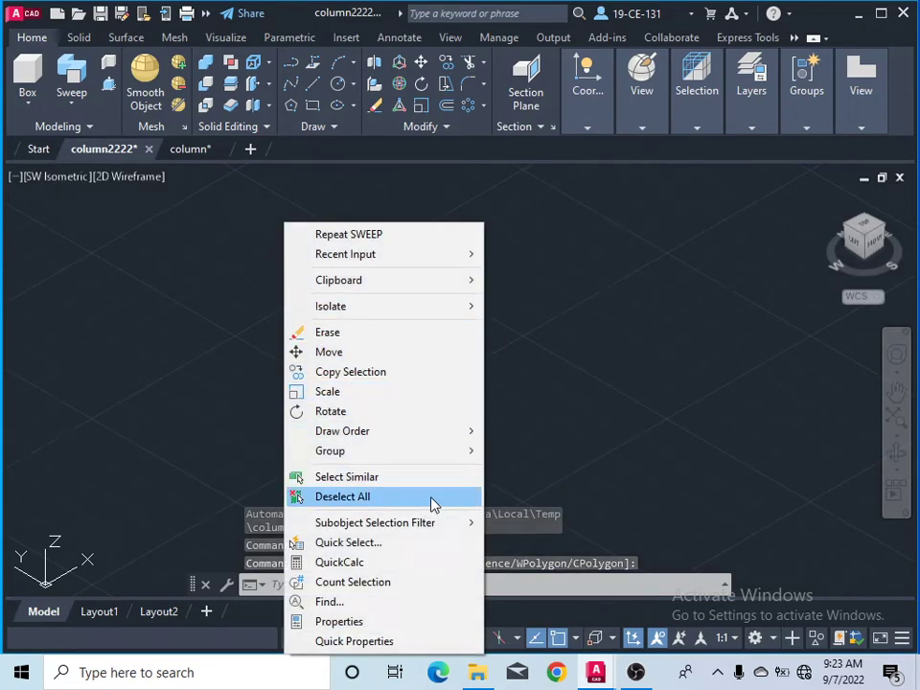
mouse_move(463, 456)
click(508, 452)
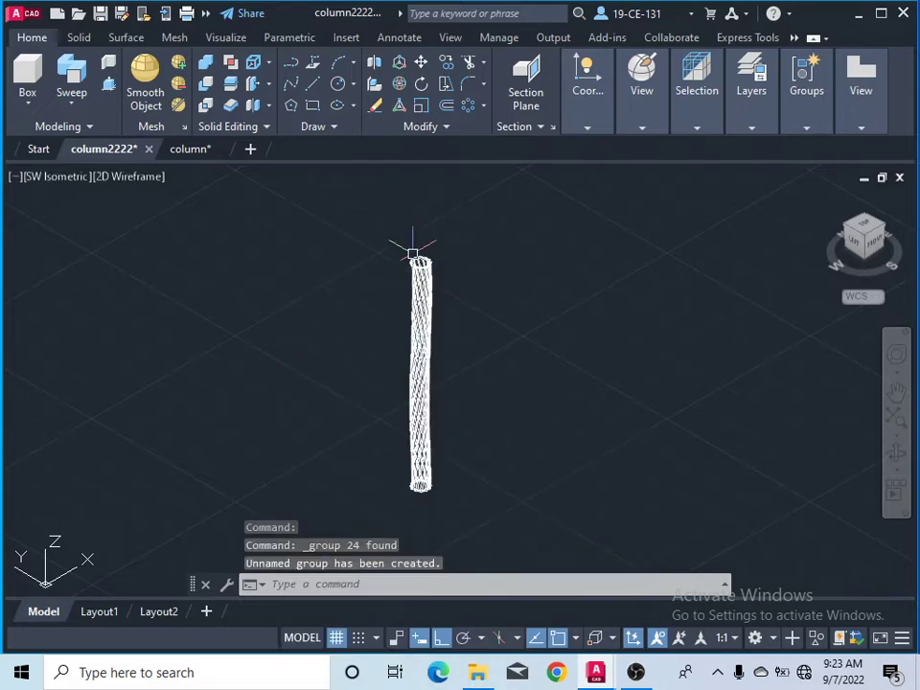
Step: Display the twisted shaft in the Conceptual visual style and check its surface up close
click(282, 40)
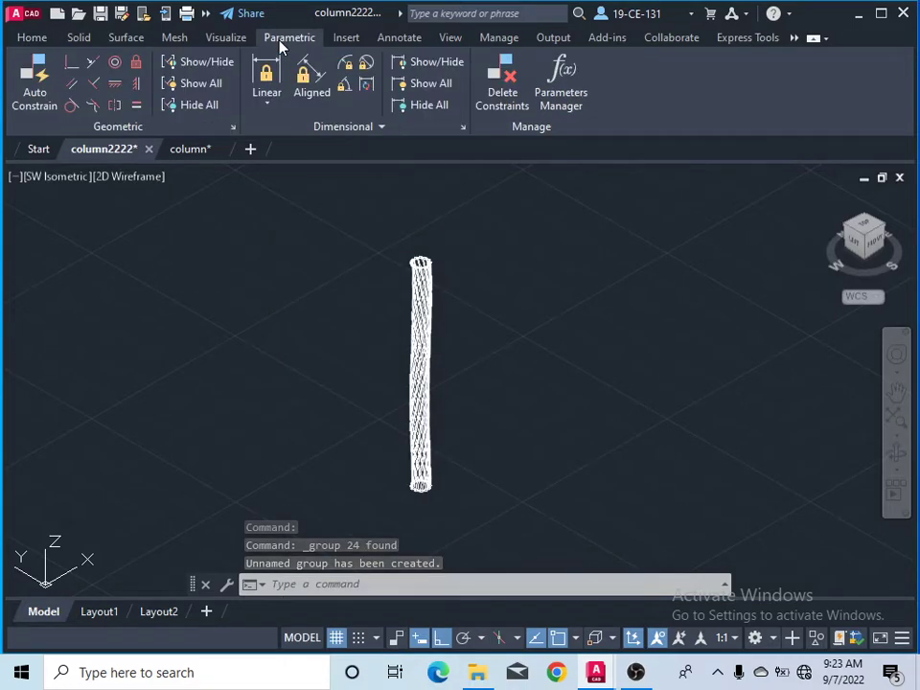
click(213, 38)
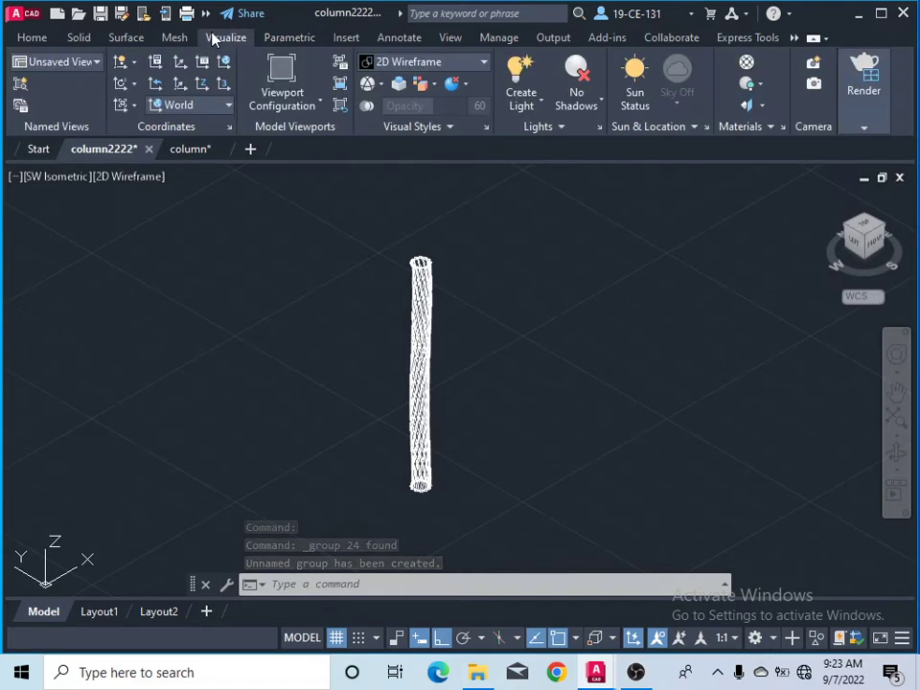
click(441, 65)
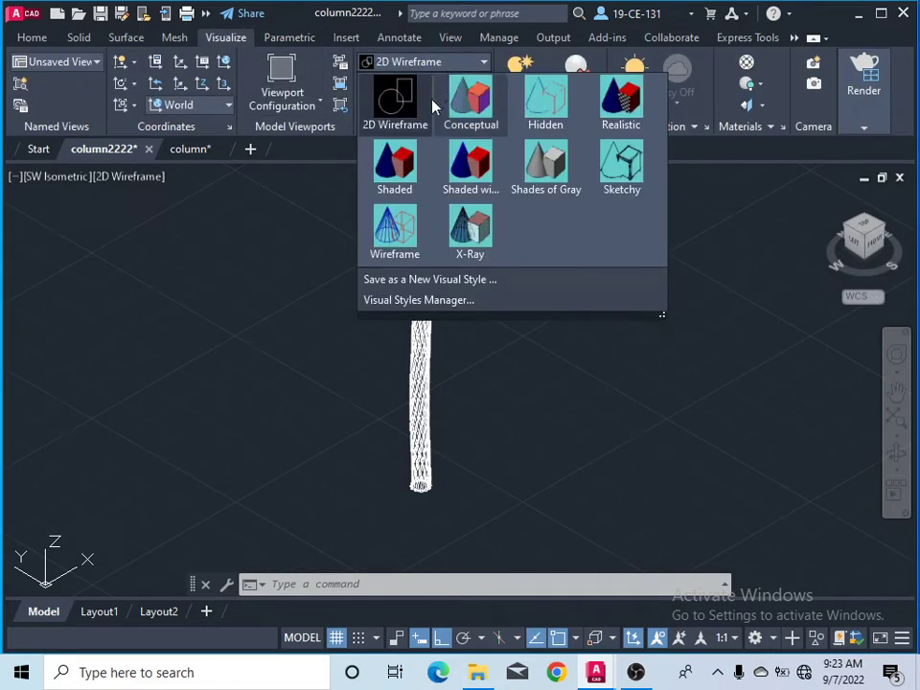
click(490, 128)
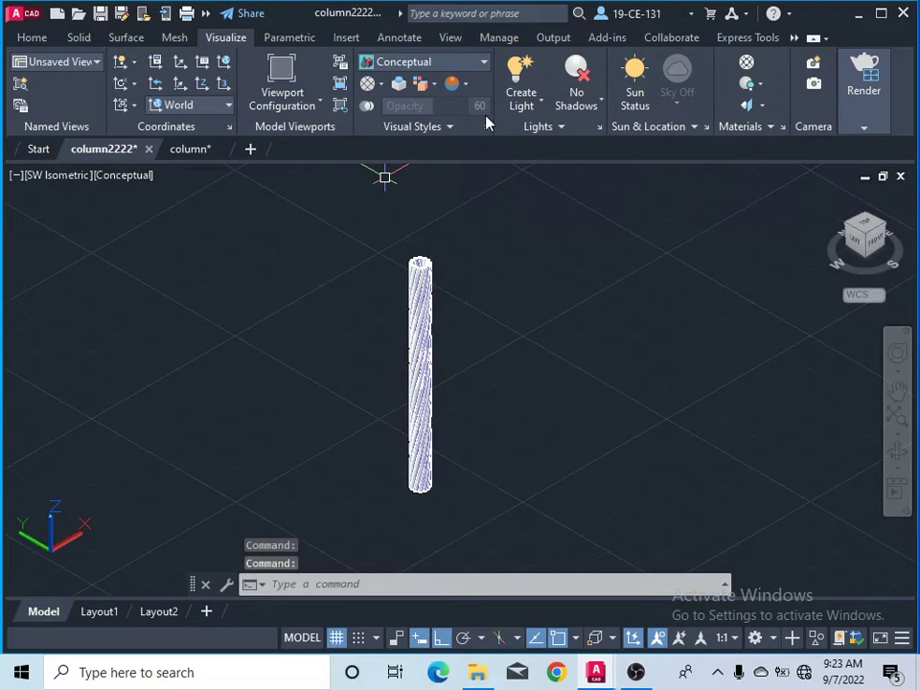
scroll(419, 267, up, 7)
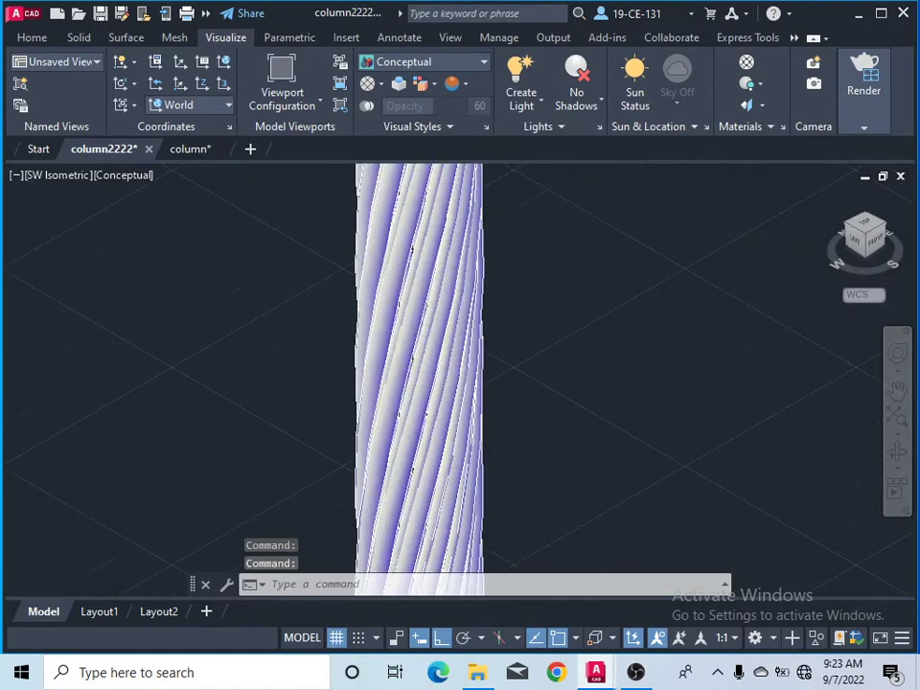
scroll(414, 257, up, 3)
scroll(416, 266, down, 8)
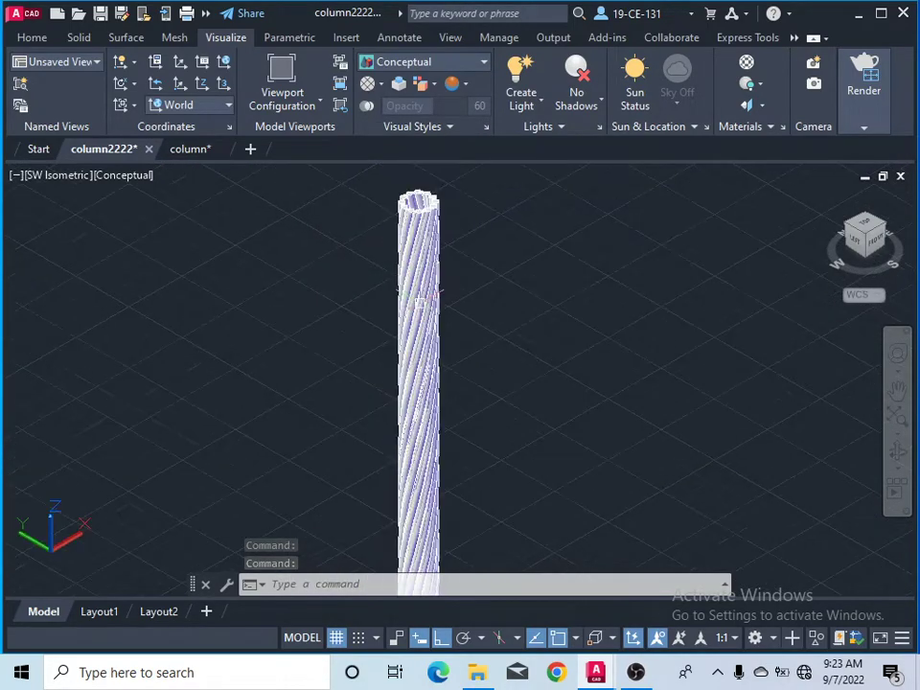
scroll(419, 233, up, 3)
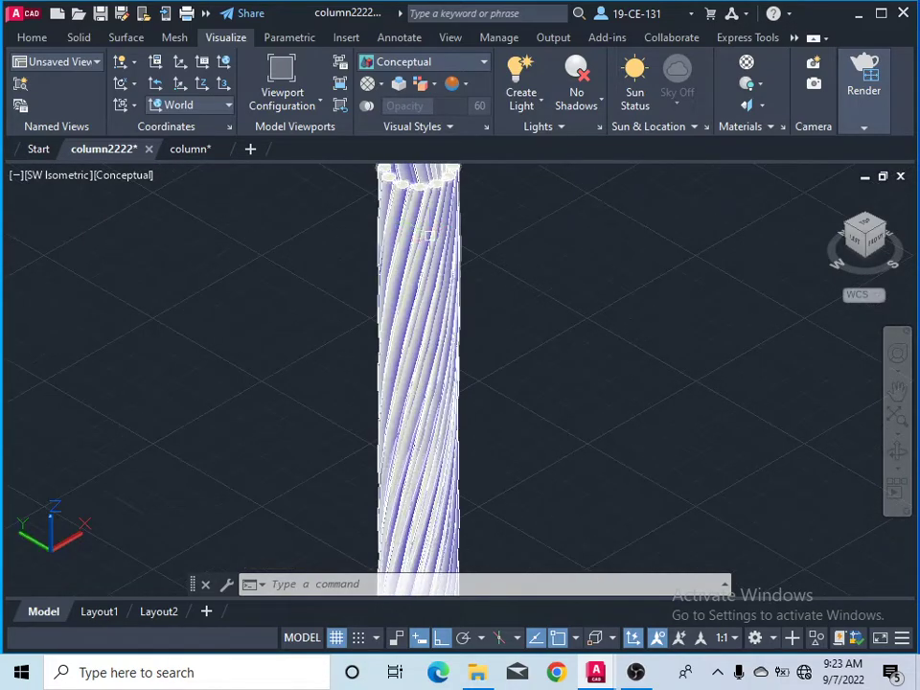
Step: Change the visual style to Shaded and check how tightly the shaft's strands fit together
click(482, 63)
click(403, 182)
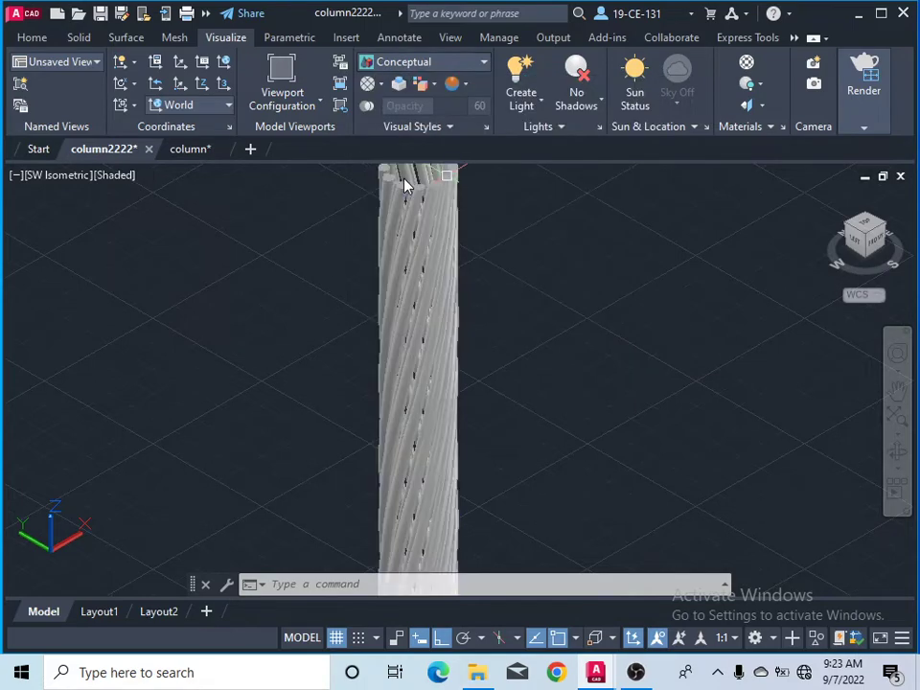
scroll(422, 258, up, 4)
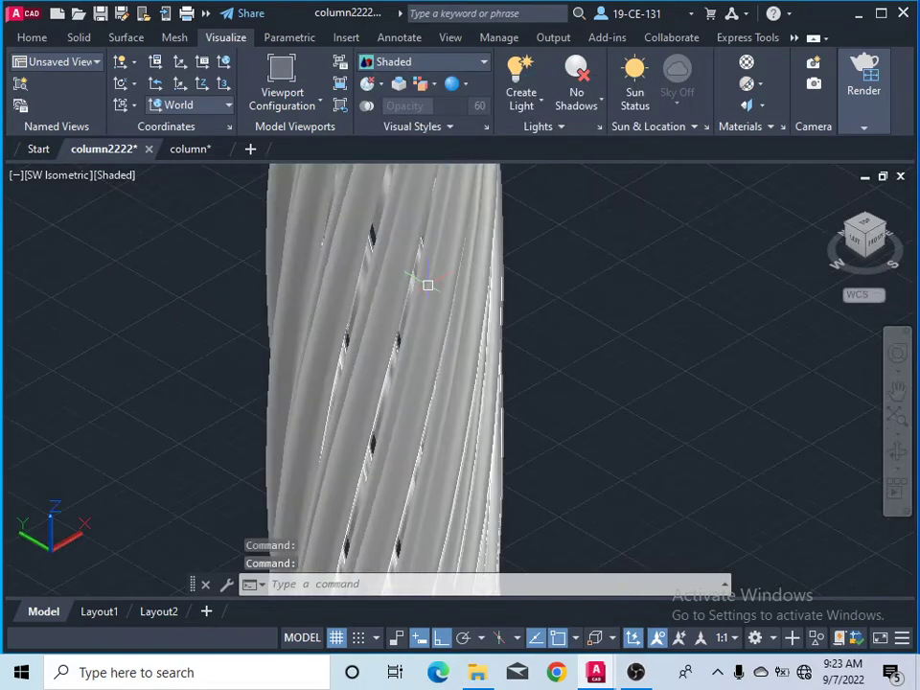
scroll(427, 285, up, 2)
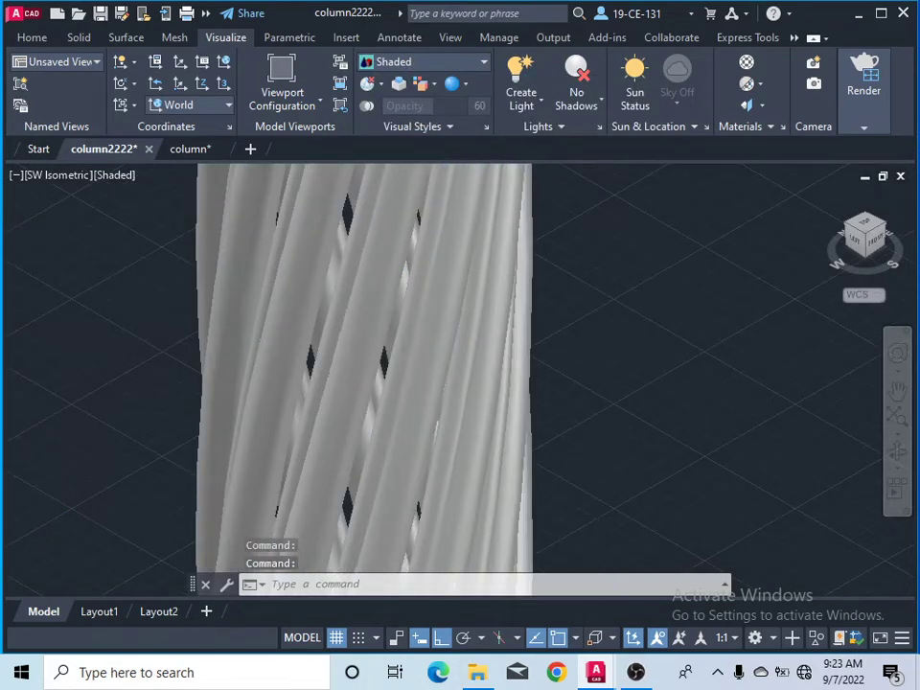
scroll(427, 300, down, 8)
scroll(421, 300, up, 3)
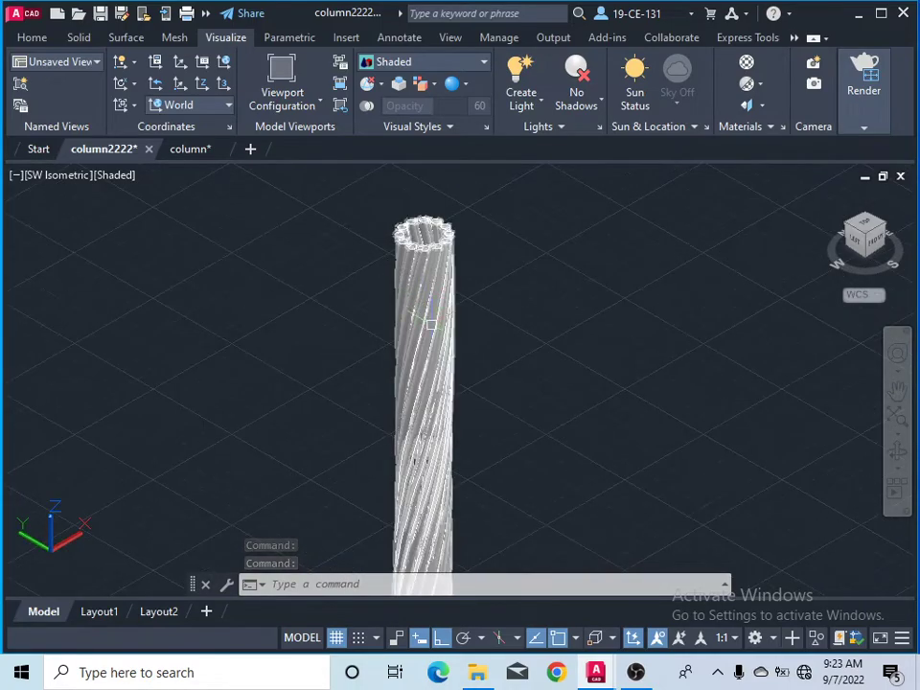
scroll(431, 324, up, 2)
Step: Examine the spacing between the twisted strands along the shaft and at its upper end from the front view
click(873, 249)
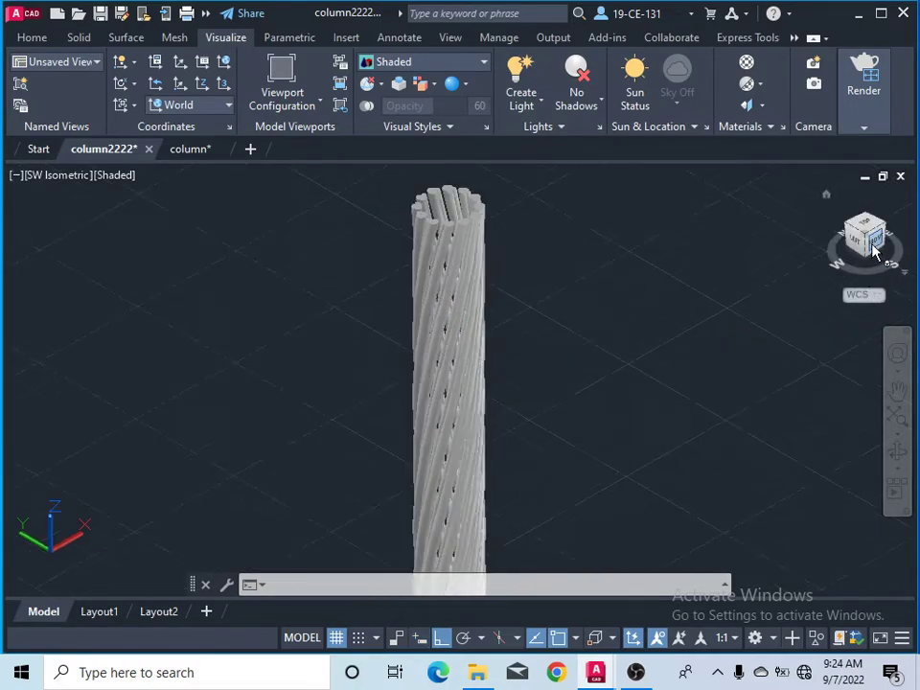
scroll(498, 257, up, 5)
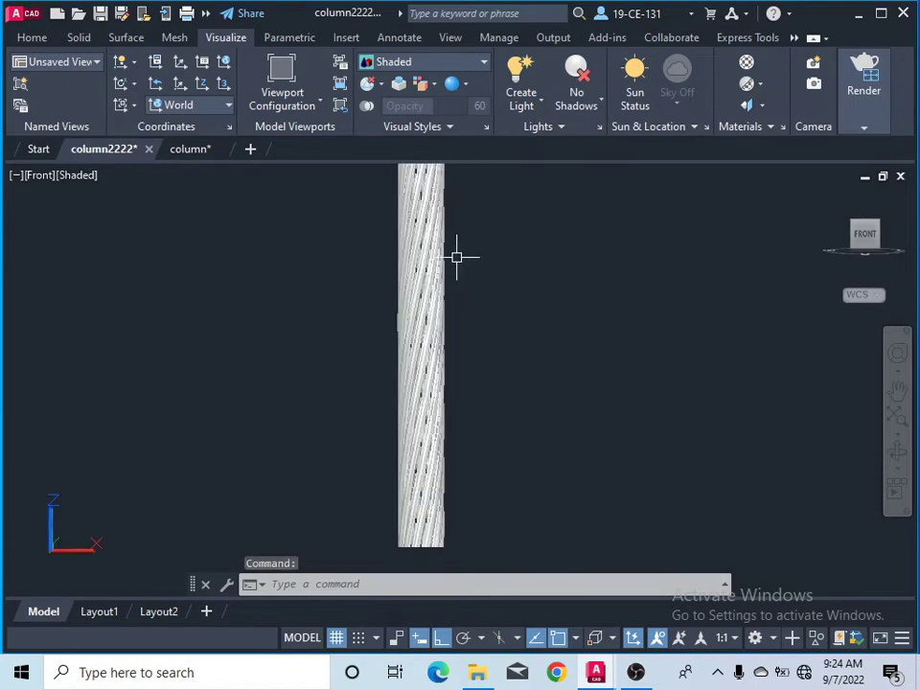
scroll(456, 257, up, 5)
scroll(400, 288, up, 3)
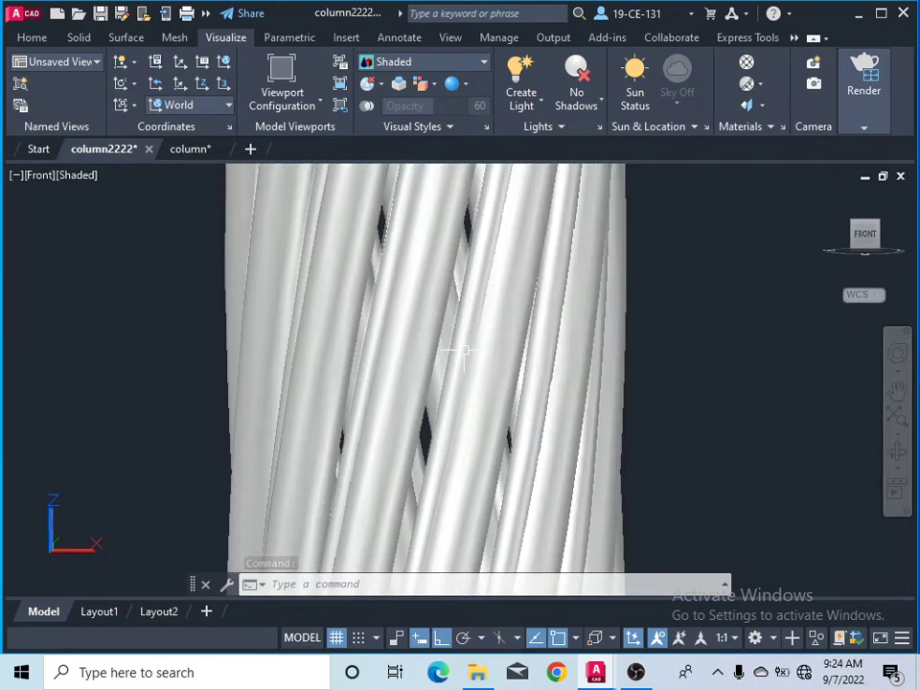
scroll(456, 348, down, 10)
scroll(481, 297, up, 2)
scroll(479, 254, up, 8)
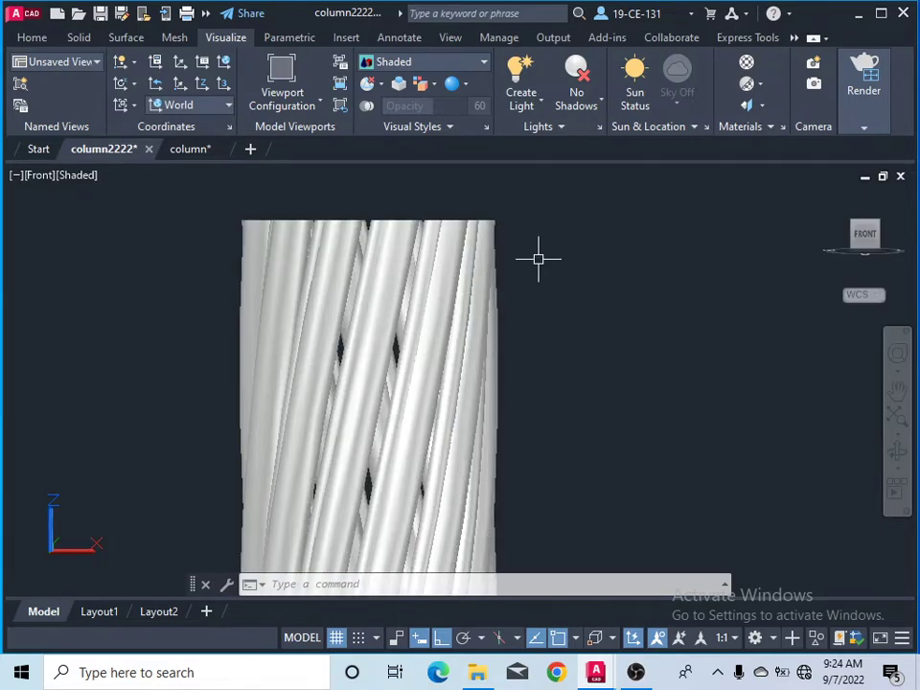
scroll(542, 285, down, 4)
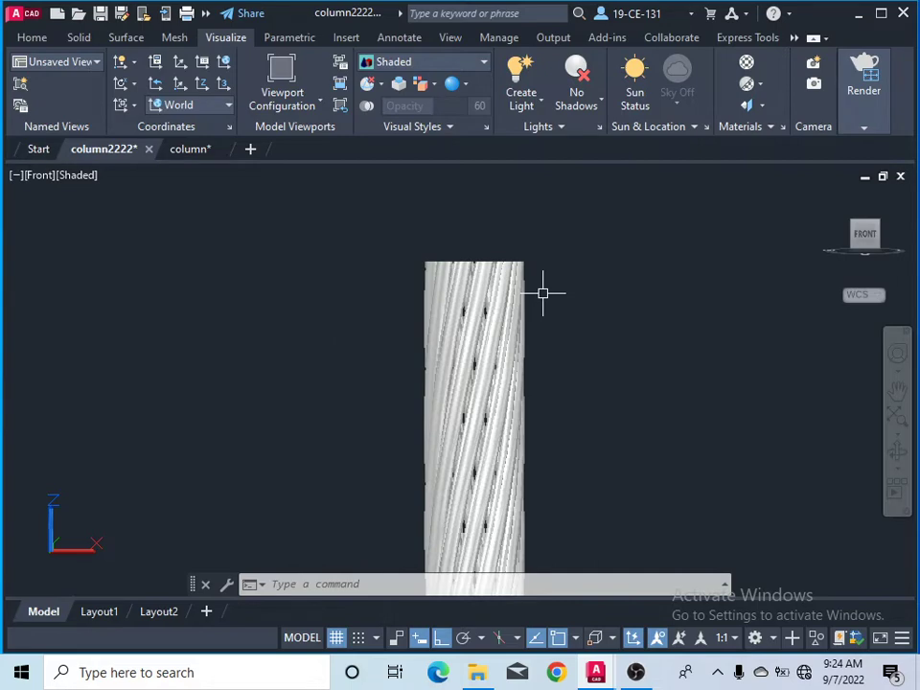
scroll(542, 292, down, 4)
Step: Undo the view changes, grouping, twisted sweep and explode, back to the intact polar array of circles
scroll(542, 291, up, 2)
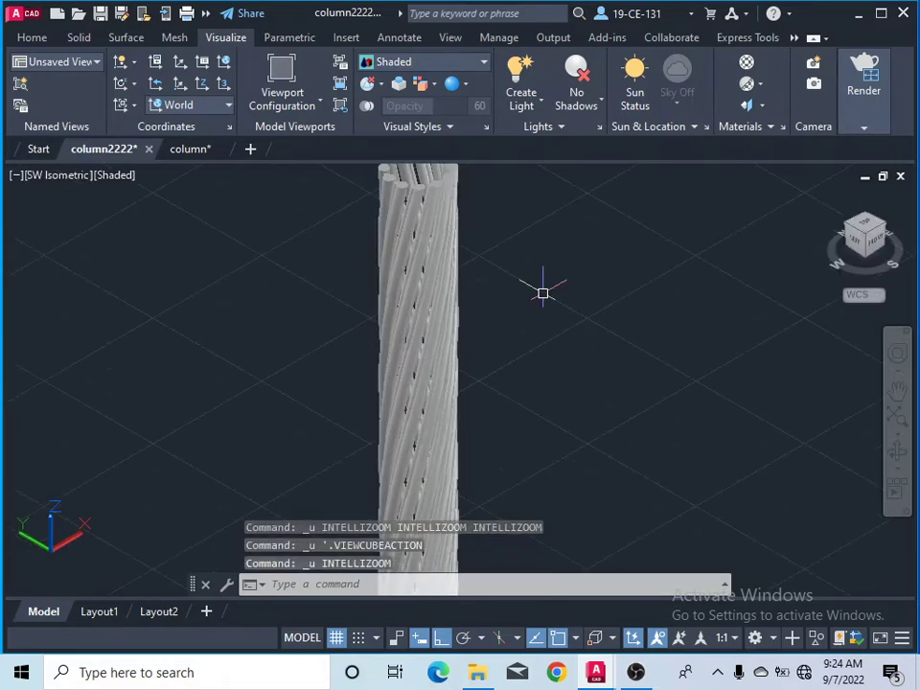
scroll(542, 291, down, 4)
scroll(542, 292, up, 3)
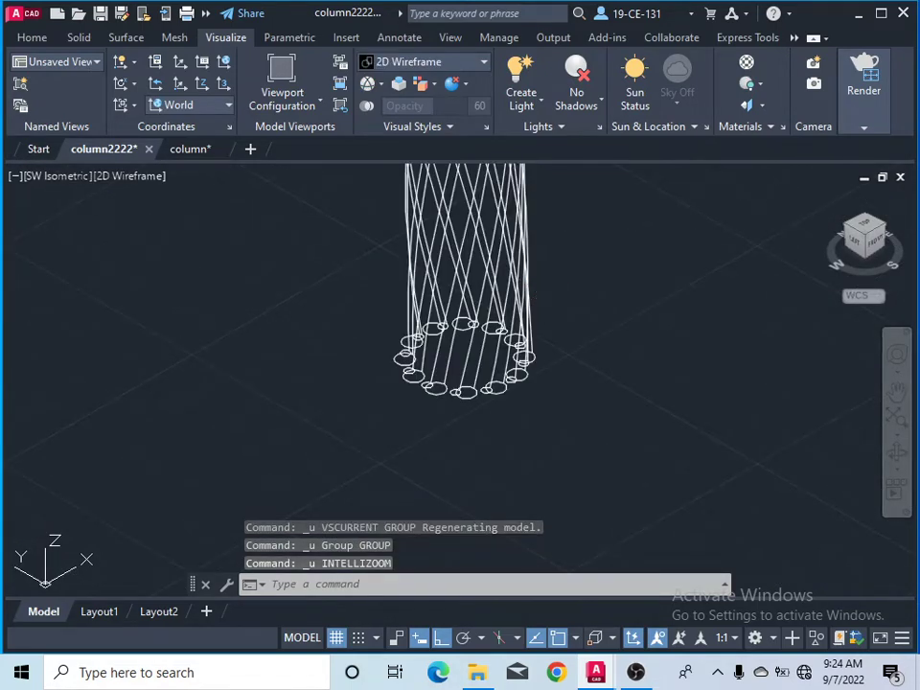
key(ctrl+z)
key(ctrl+z)
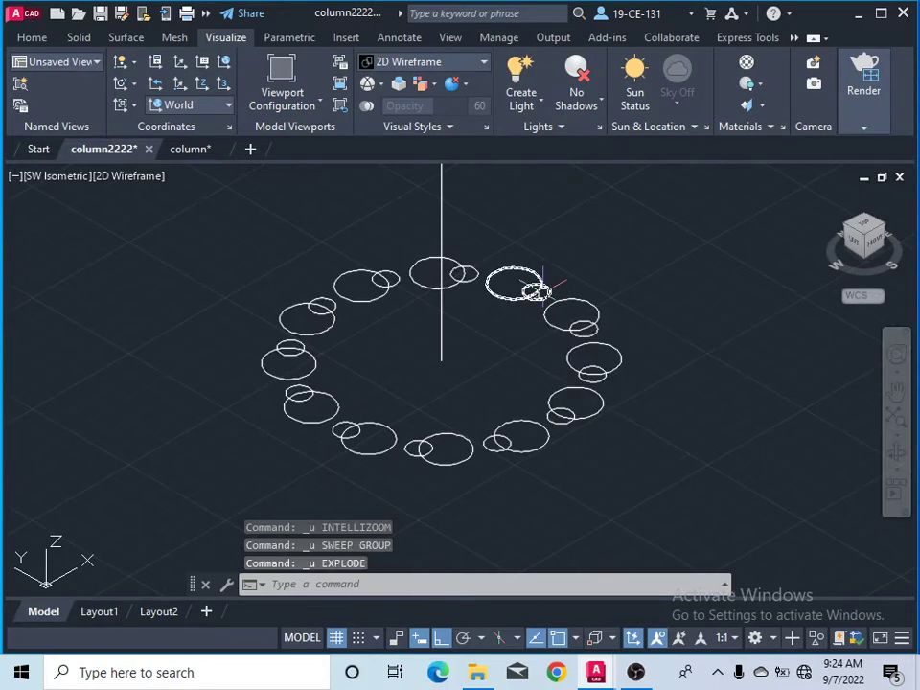
key(ctrl+z)
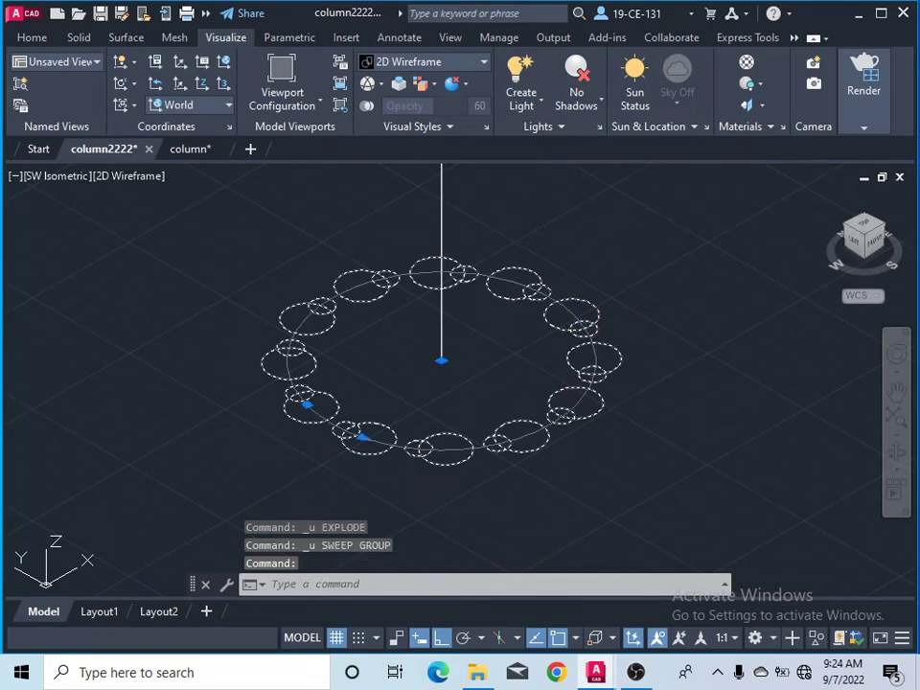
Step: Set the polar array's item count to 15 and check the overlap between neighbouring circles
click(288, 398)
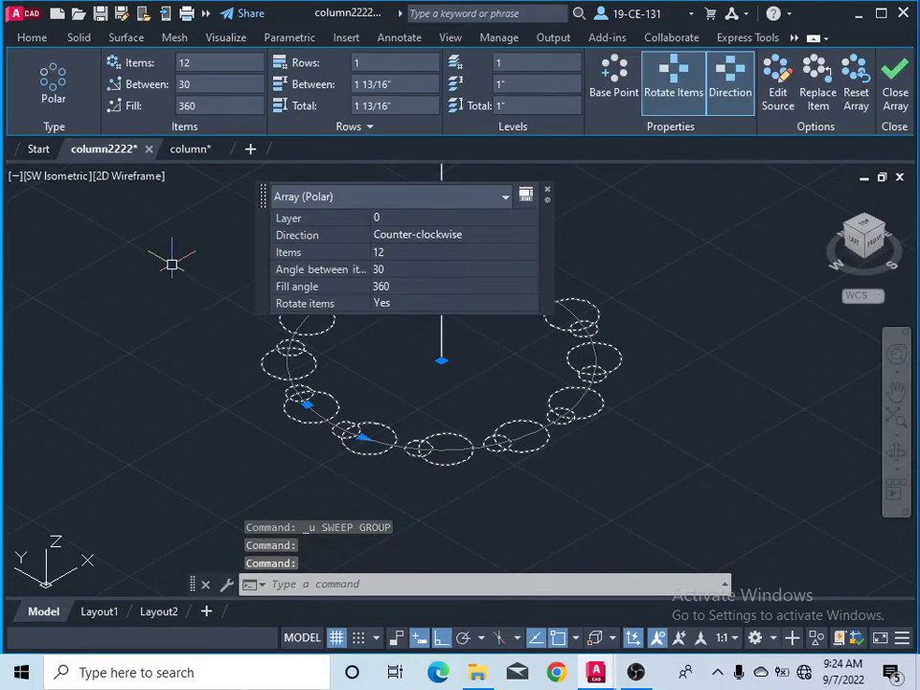
click(185, 63)
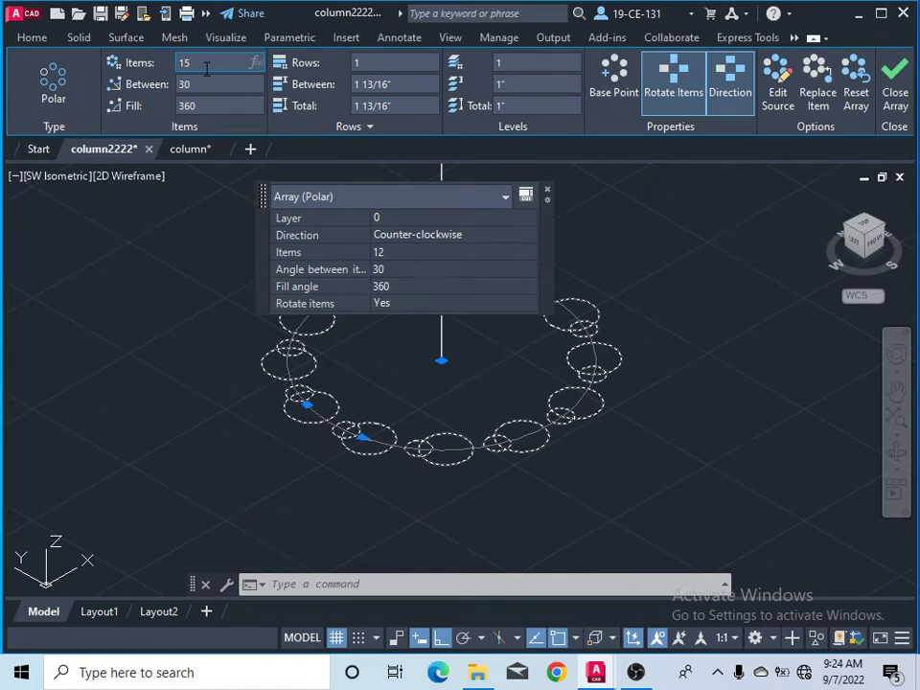
key(Return)
scroll(586, 396, up, 5)
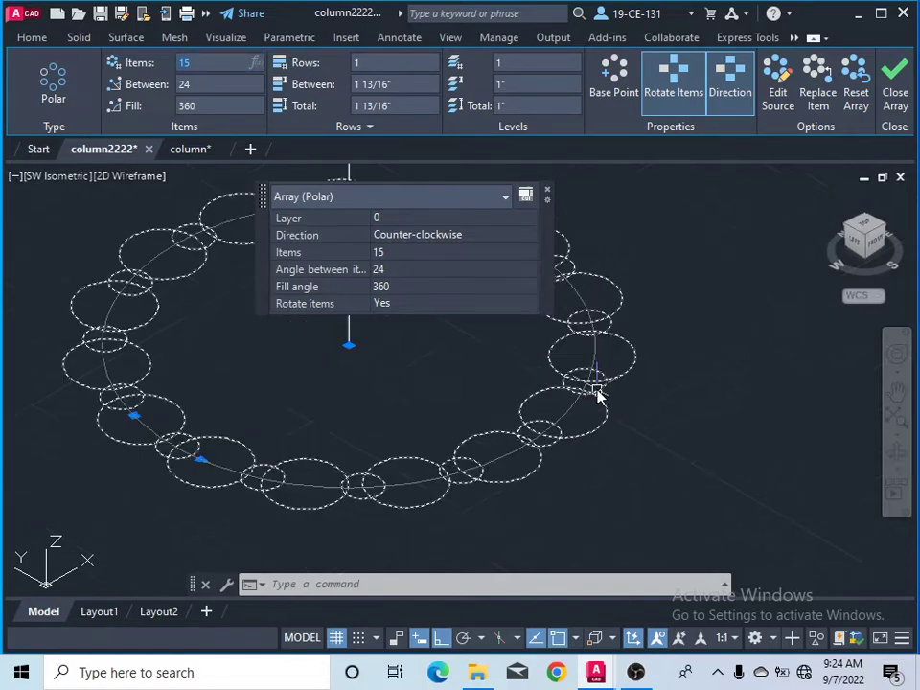
scroll(602, 364, down, 5)
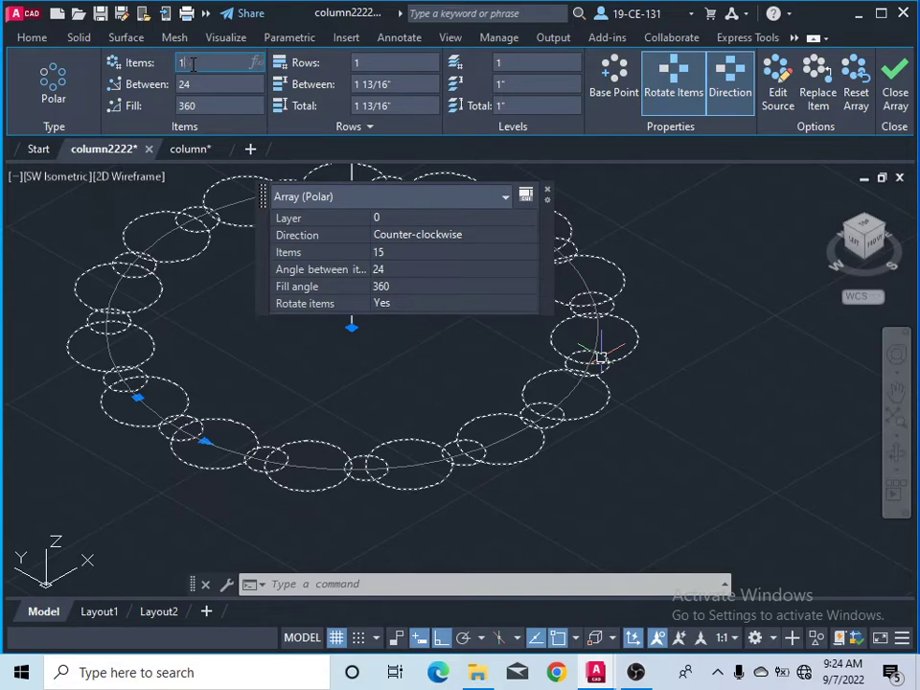
Step: Set the polar array's item count to 14, check where neighbouring circles touch, and dismiss the array's quick properties
text(14)
key(Return)
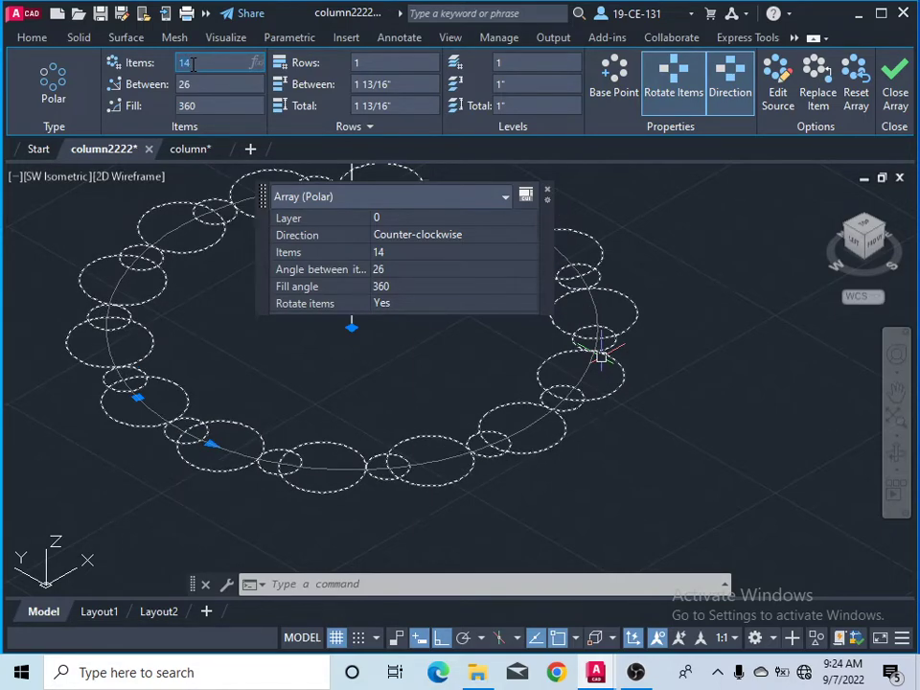
scroll(585, 374, up, 8)
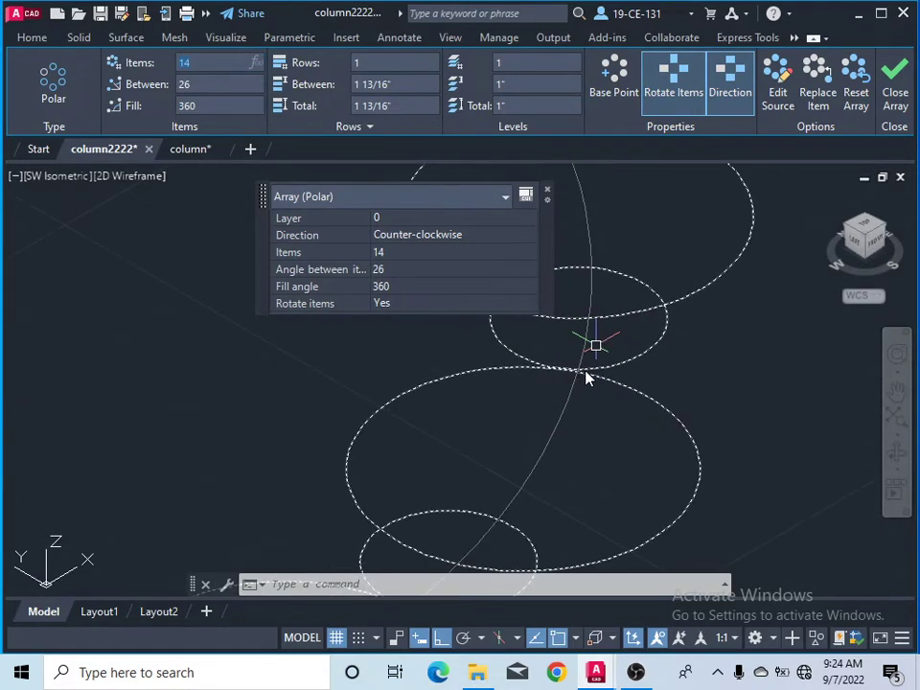
scroll(565, 375, down, 8)
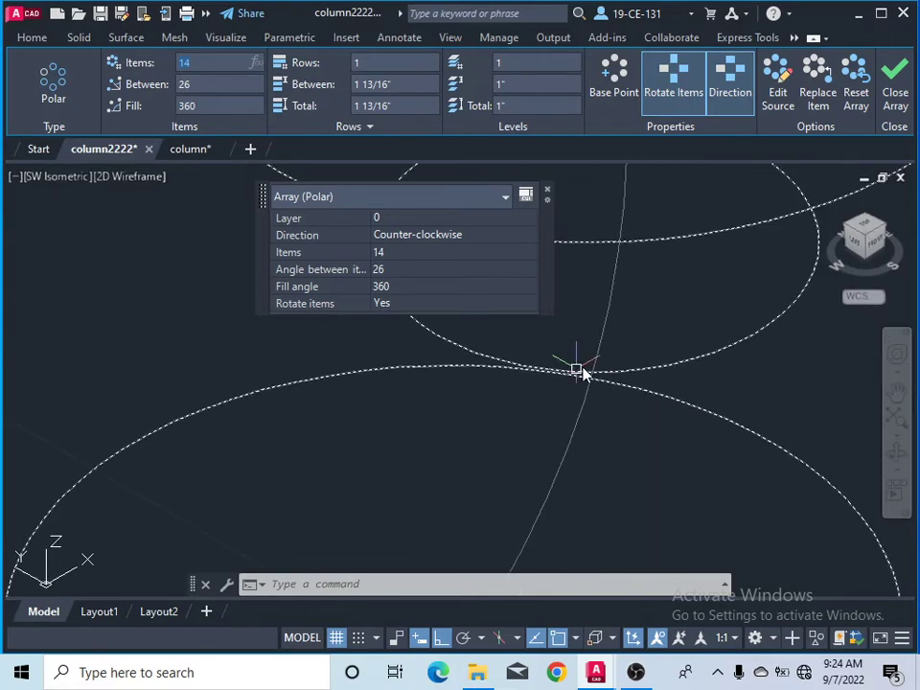
click(547, 192)
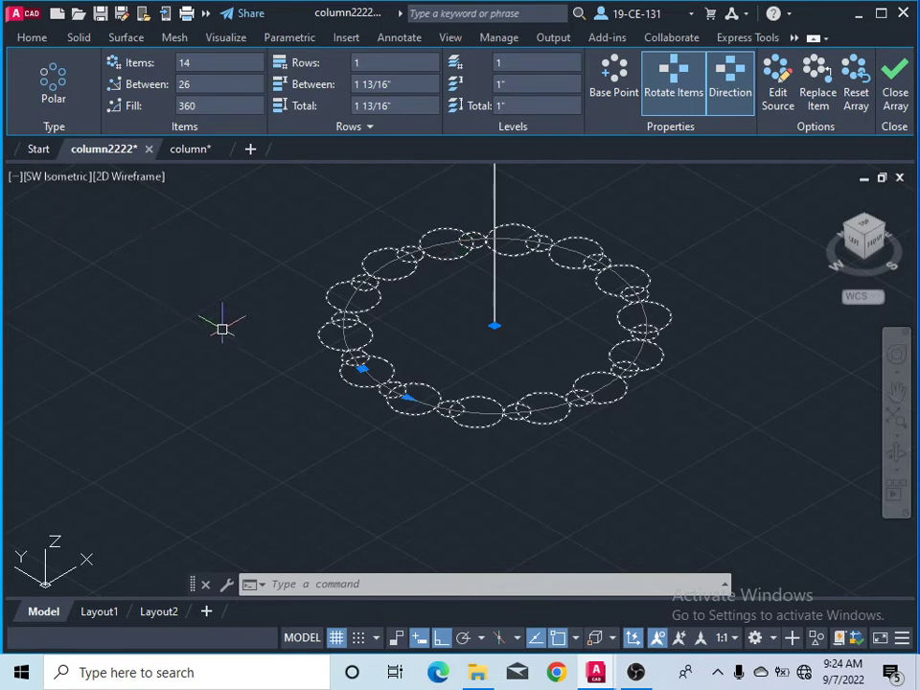
Step: Explode the 14-item polar array into separate circles
click(259, 352)
click(207, 366)
click(193, 314)
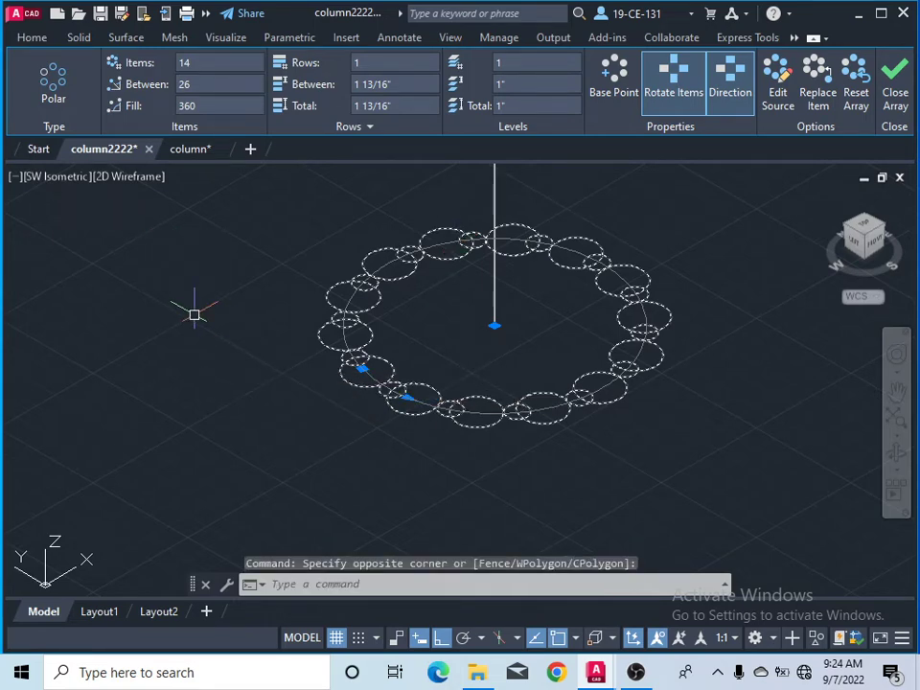
text(e)
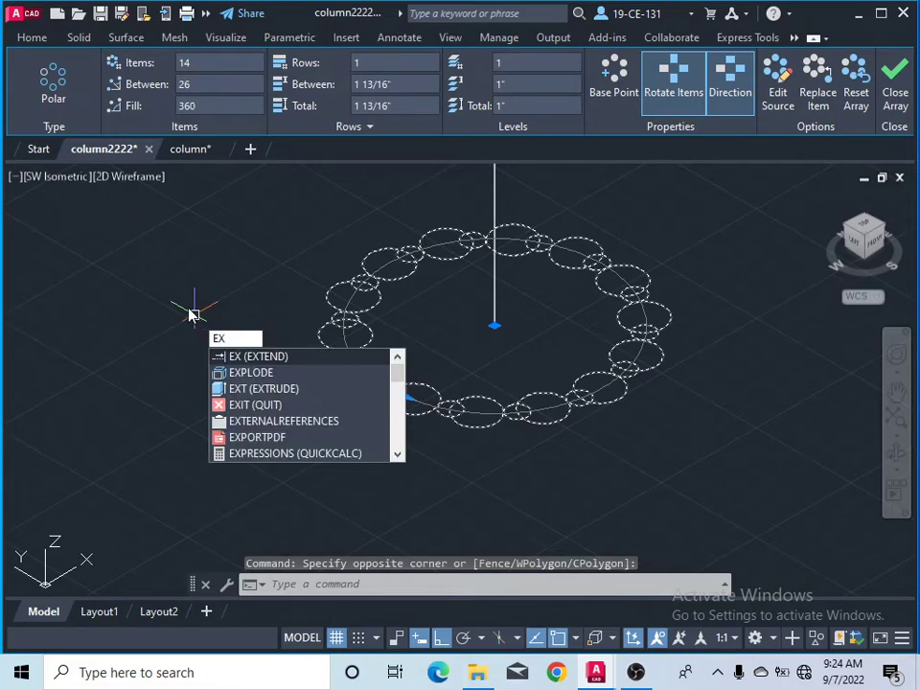
click(249, 377)
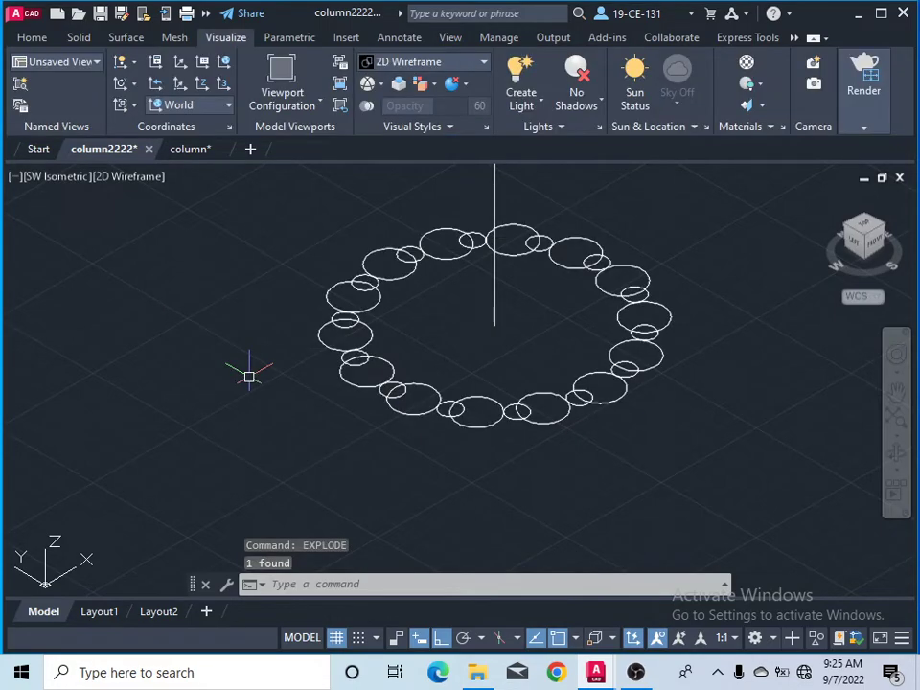
Step: Sweep all the circles, leaving out the vertical line as a profile, along that line as a solid with a 360-degree twist
click(31, 38)
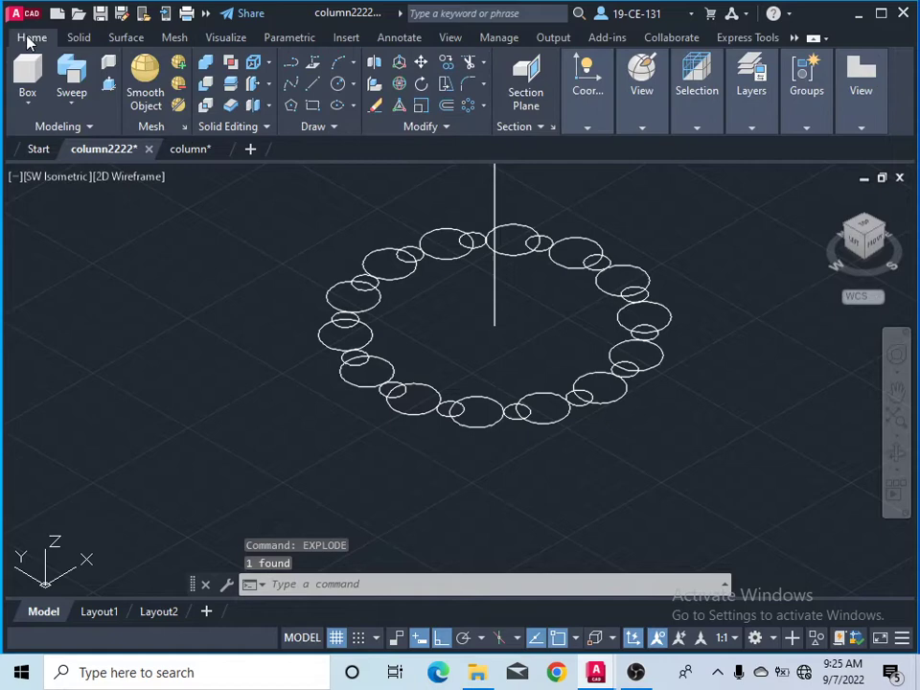
click(61, 112)
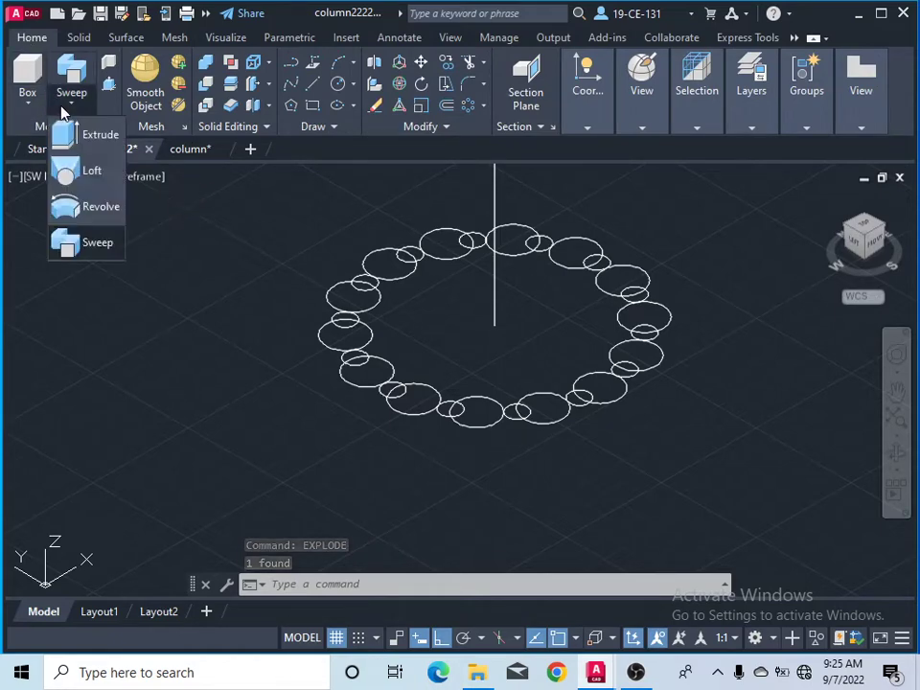
click(77, 241)
click(702, 207)
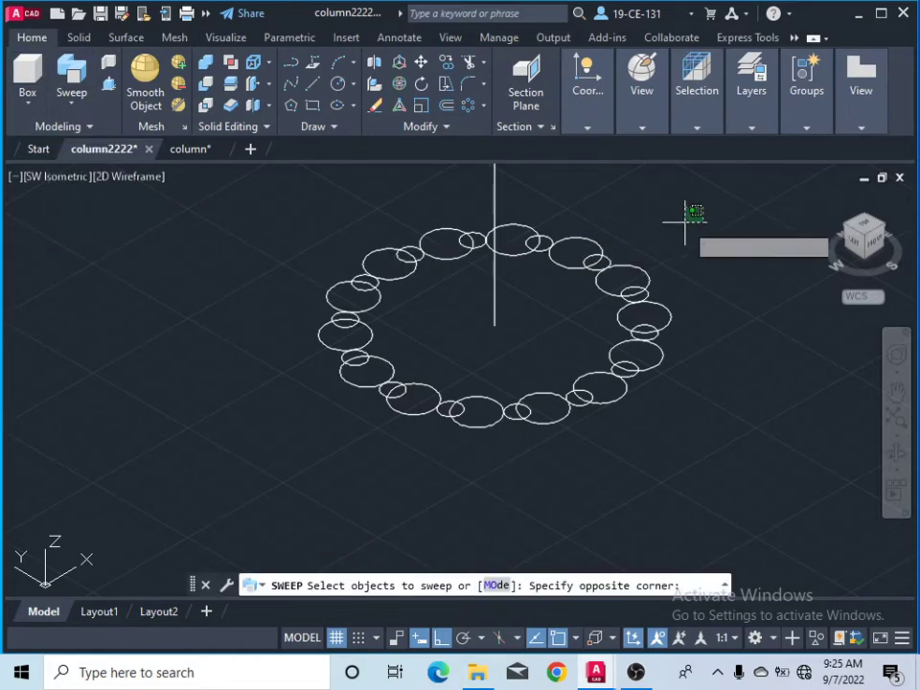
click(259, 448)
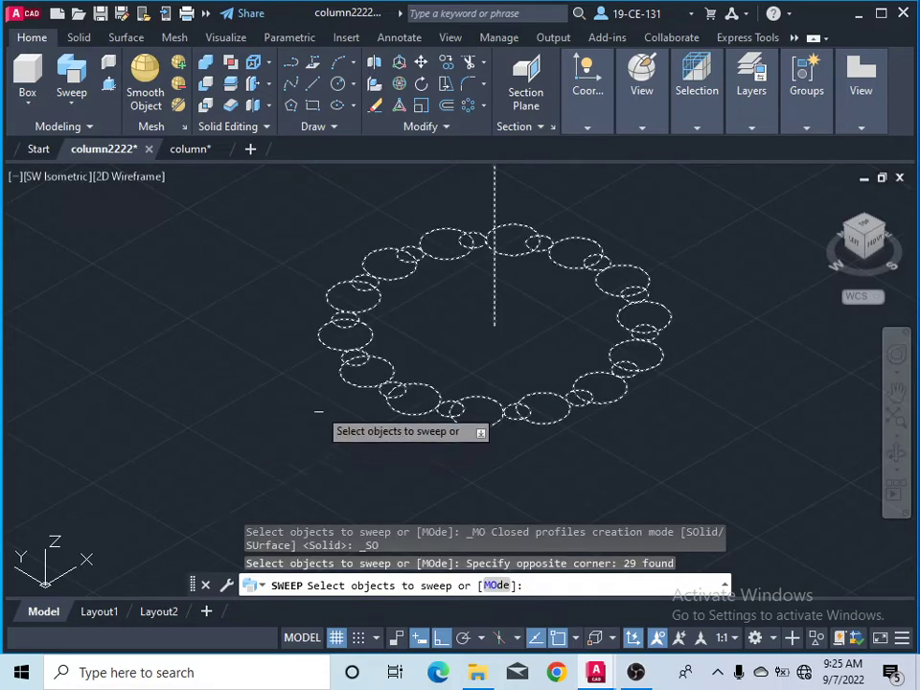
shift+click(496, 222)
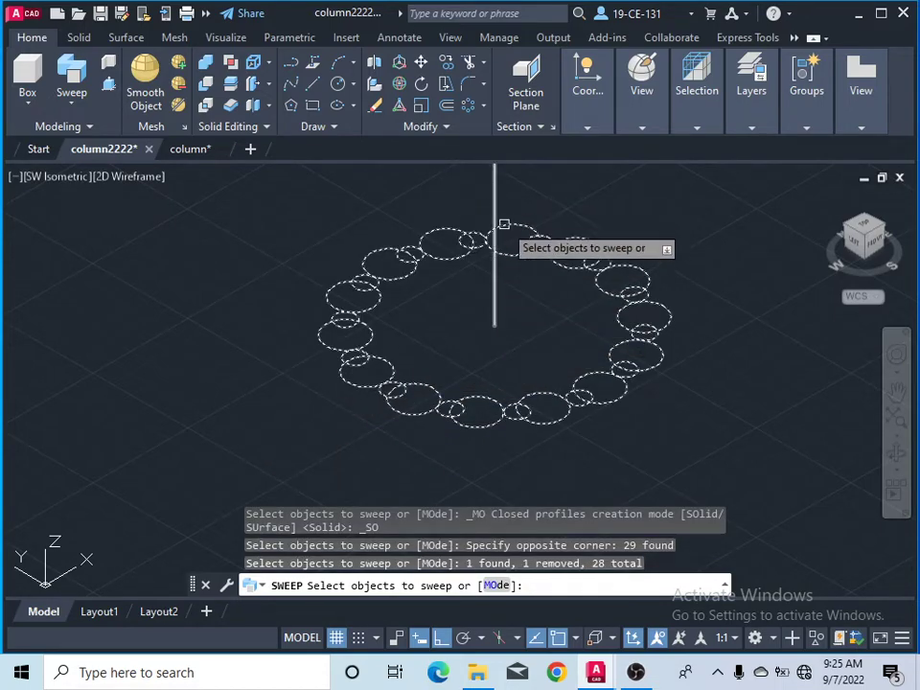
right_click(438, 326)
click(474, 329)
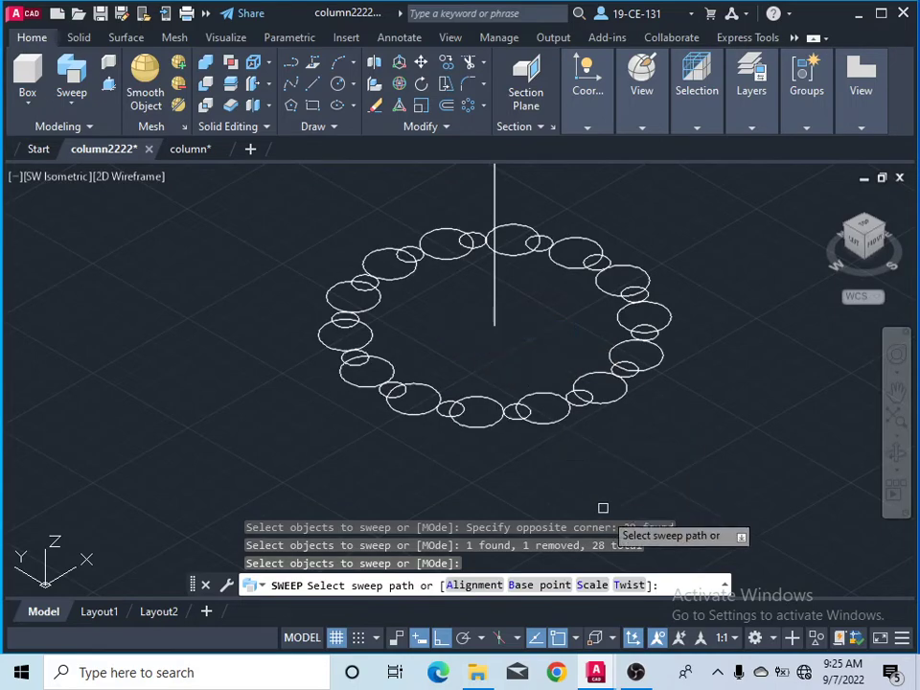
click(631, 585)
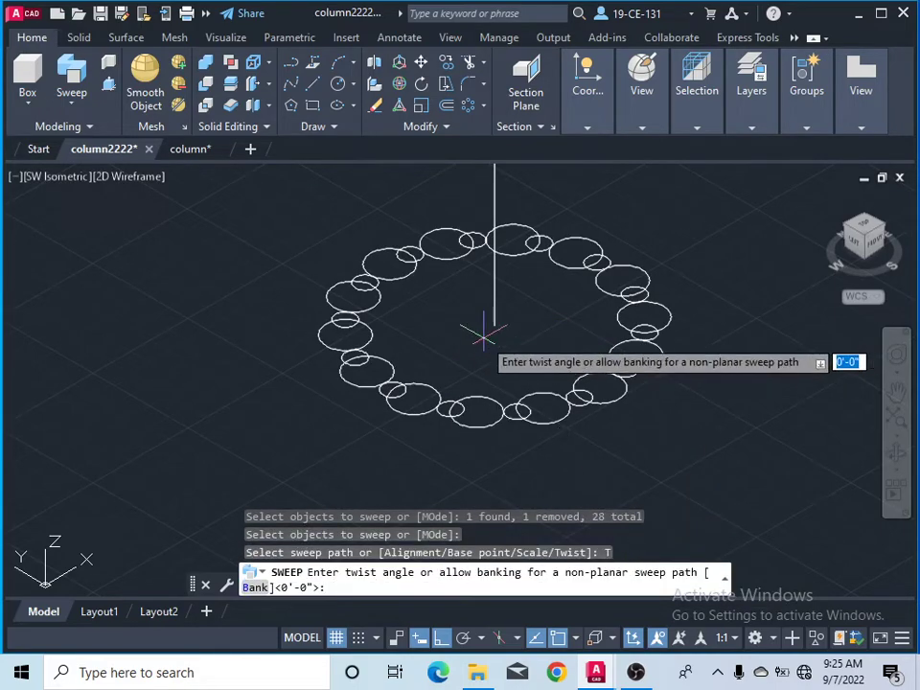
text(360)
key(Return)
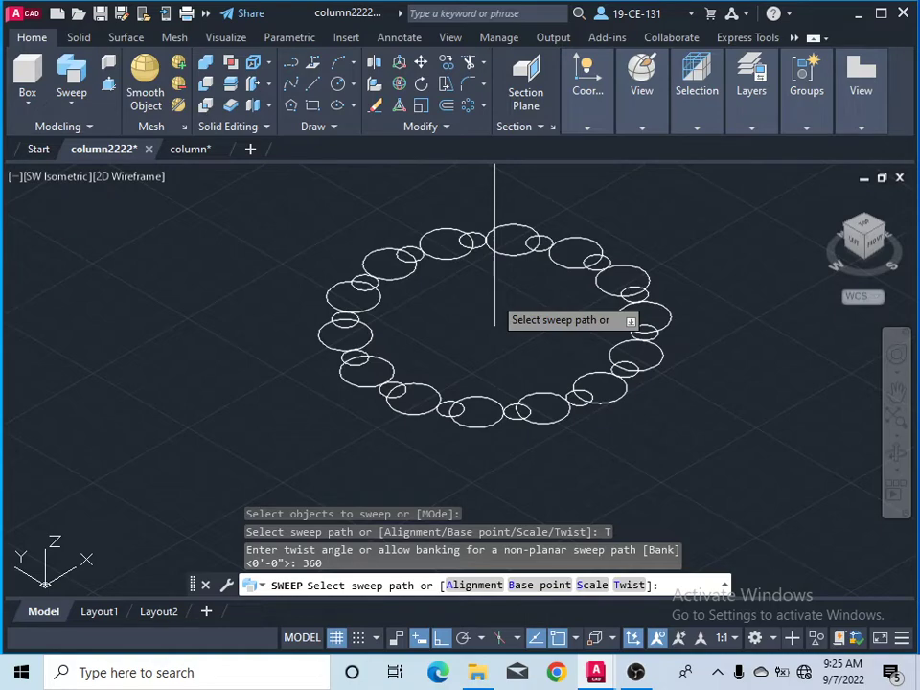
click(495, 316)
Step: Display the twisted shaft in the Conceptual visual style and inspect the strands at its upper end
scroll(431, 364, down, 6)
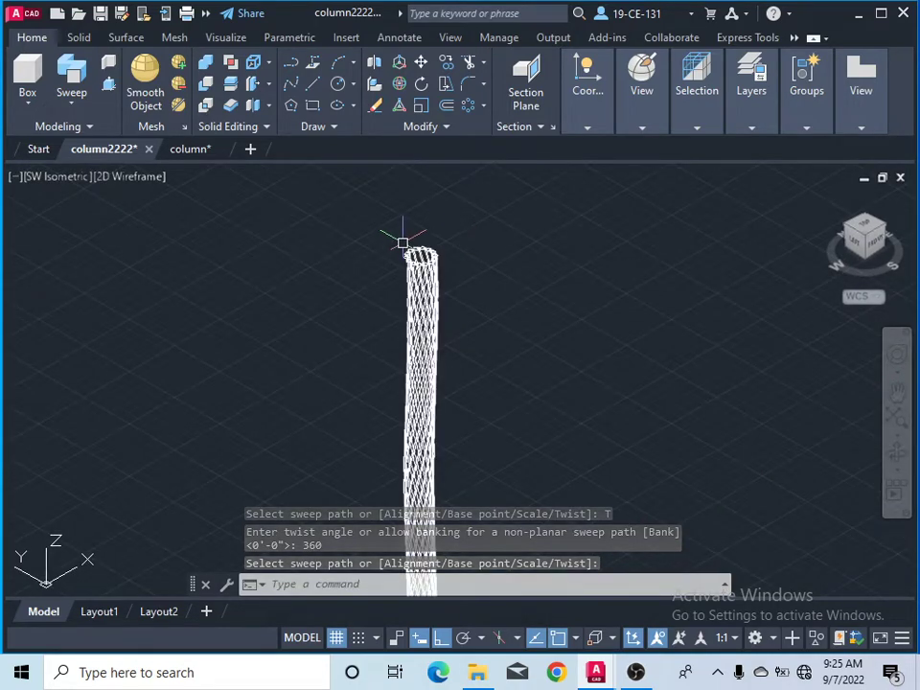
click(402, 242)
click(226, 38)
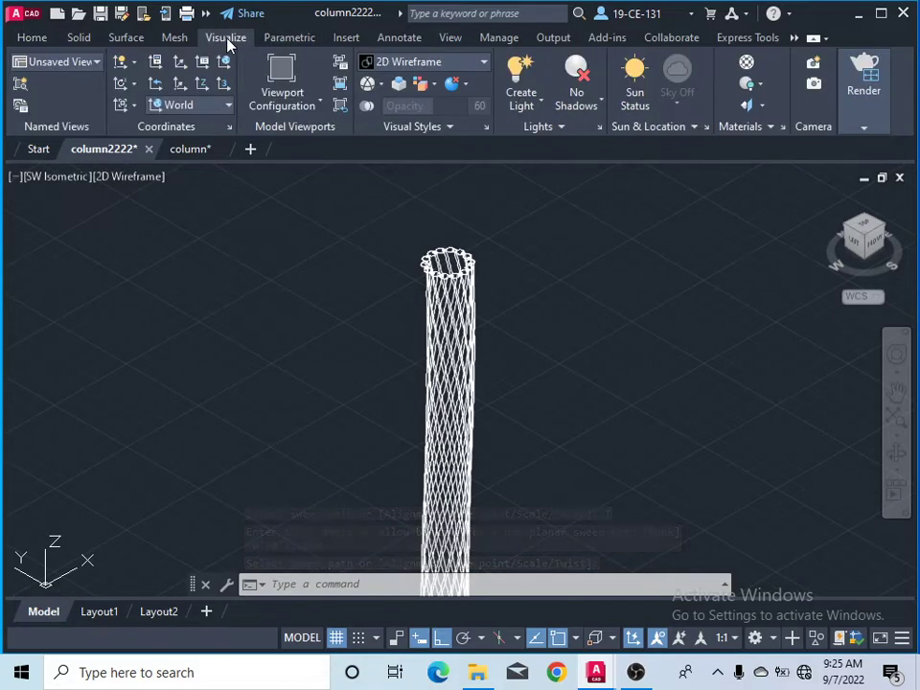
click(437, 65)
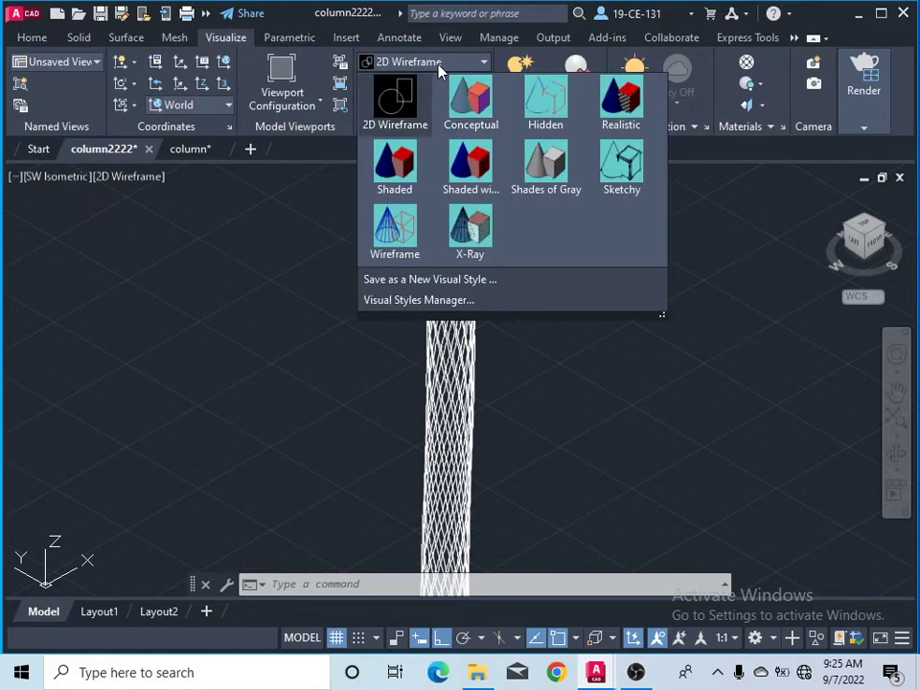
click(468, 117)
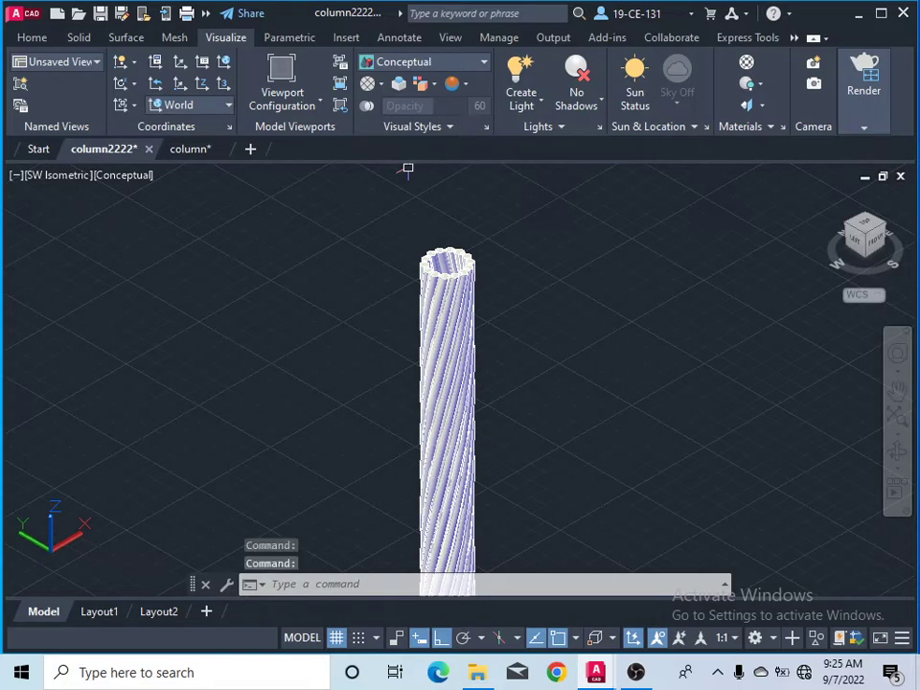
scroll(483, 280, up, 1)
scroll(484, 279, up, 3)
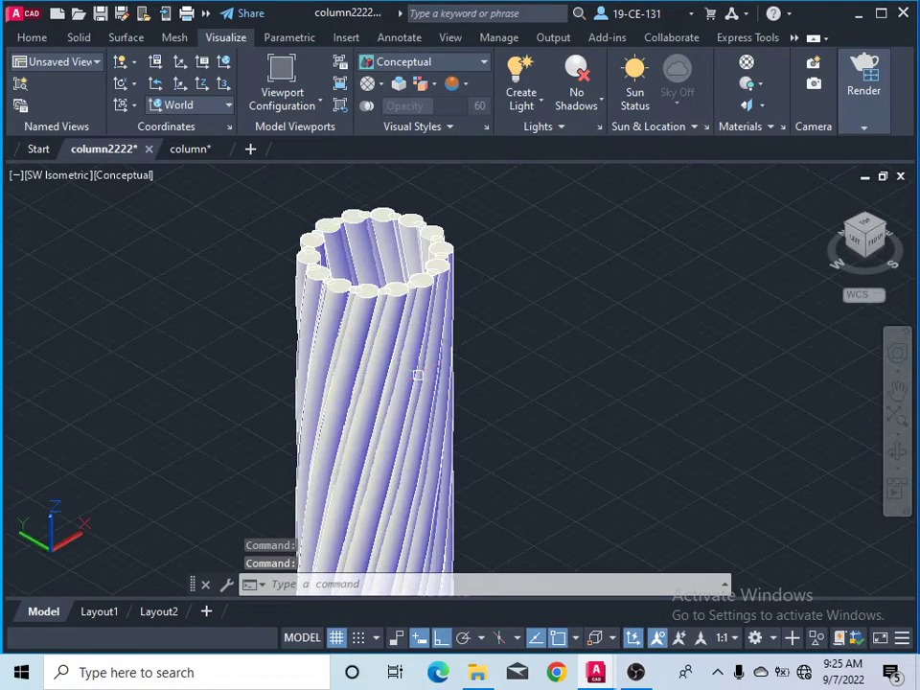
scroll(508, 272, down, 5)
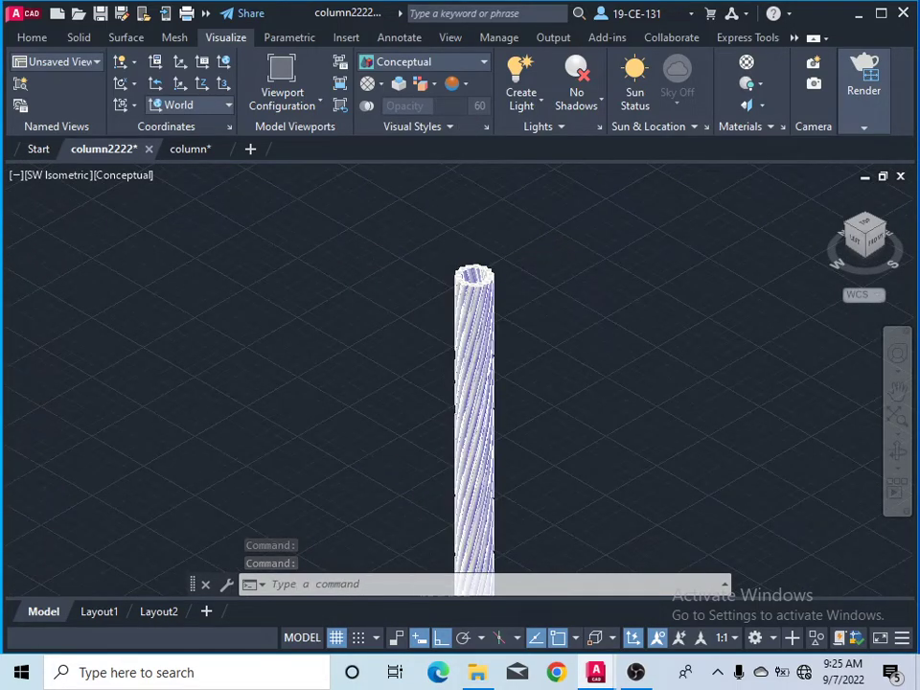
Step: Set the visual style to Realistic and check the shaft's strands for gaps up close and from the front view
click(476, 63)
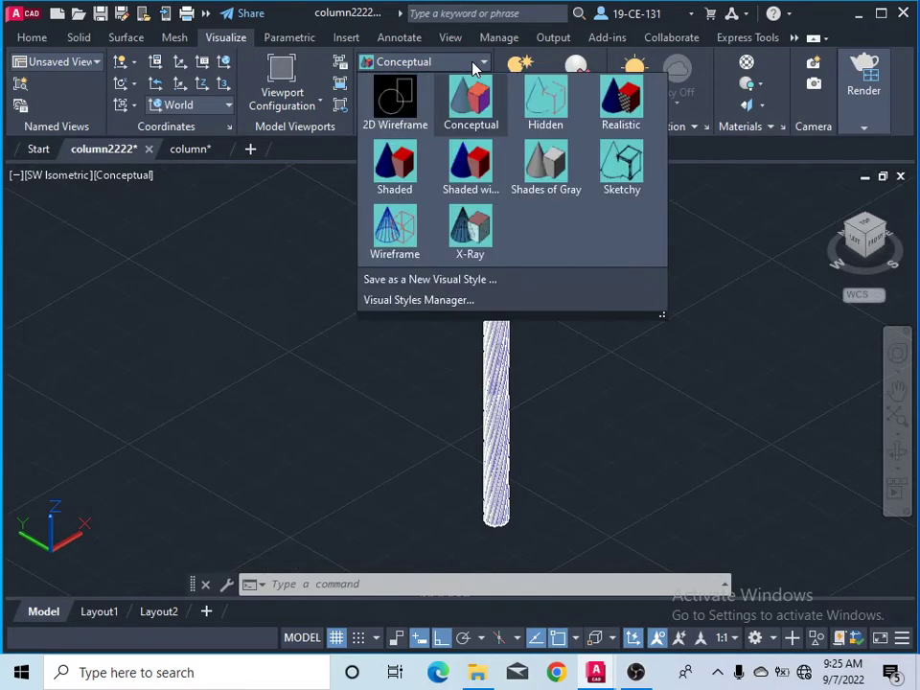
click(606, 115)
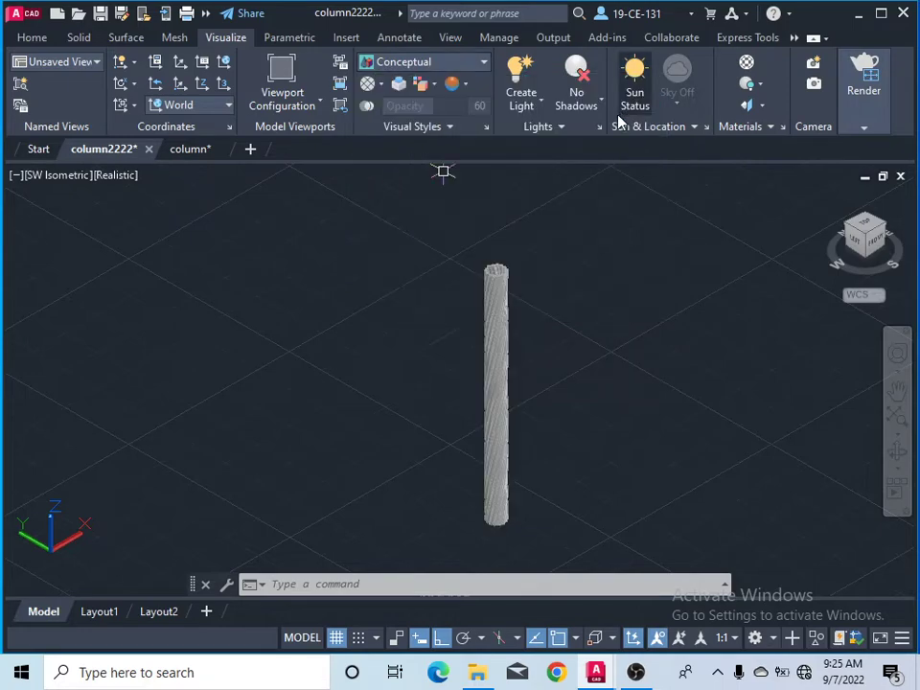
scroll(481, 308, up, 4)
scroll(481, 308, up, 4)
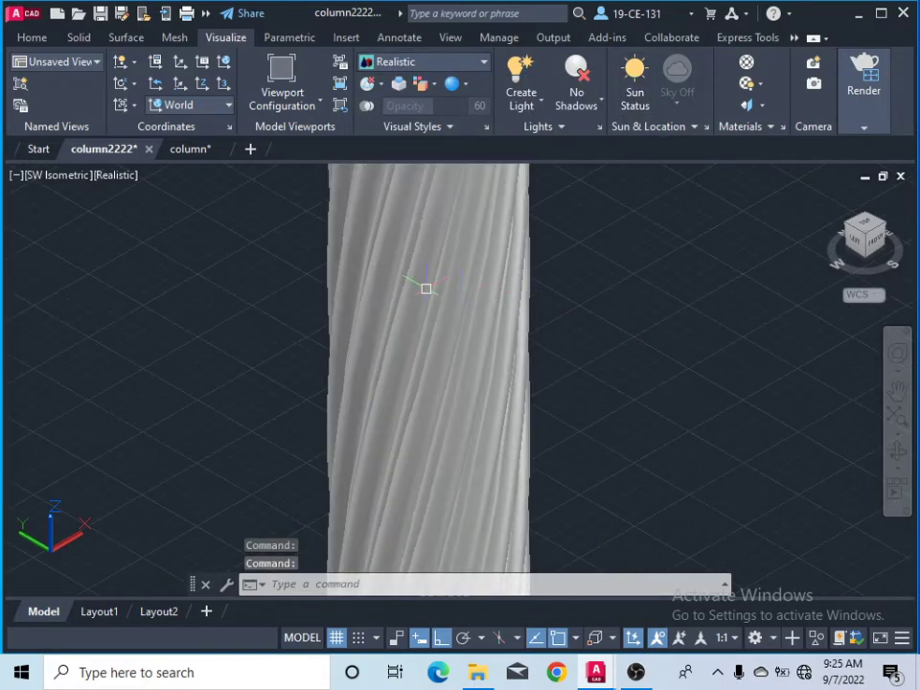
scroll(425, 287, down, 5)
click(880, 247)
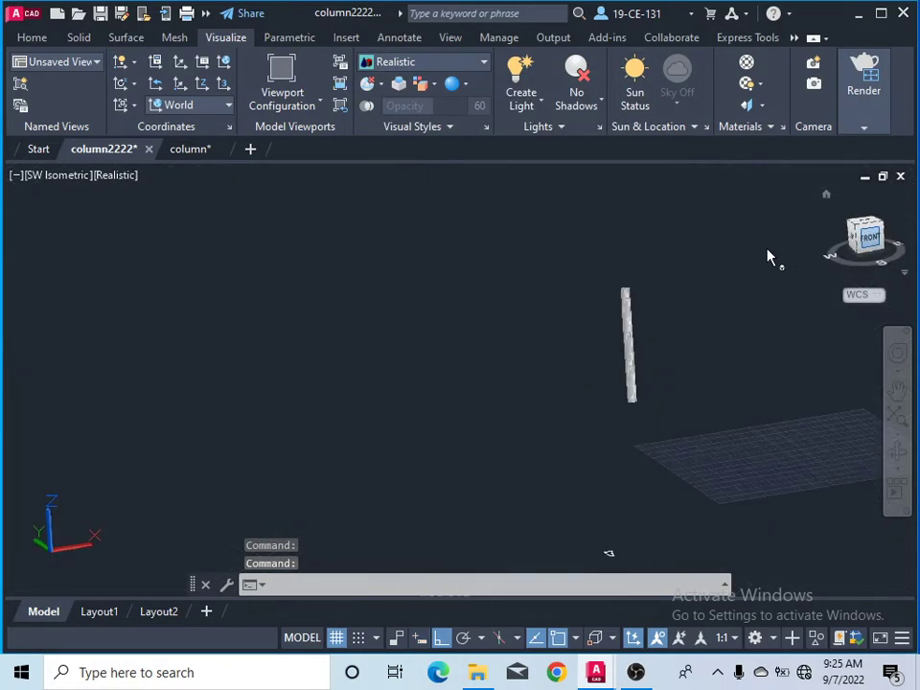
scroll(498, 287, up, 3)
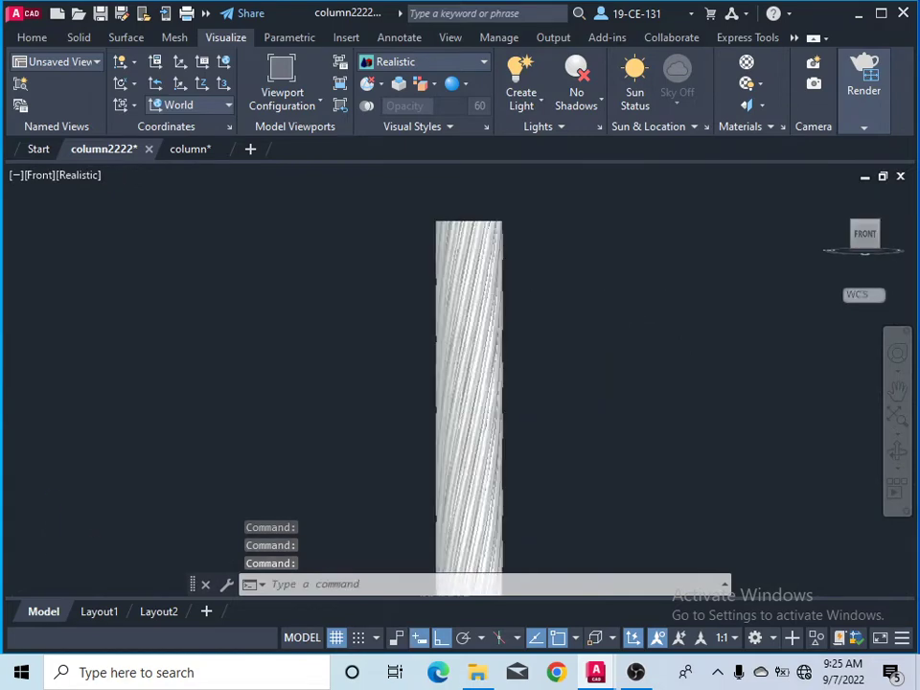
scroll(460, 248, down, 5)
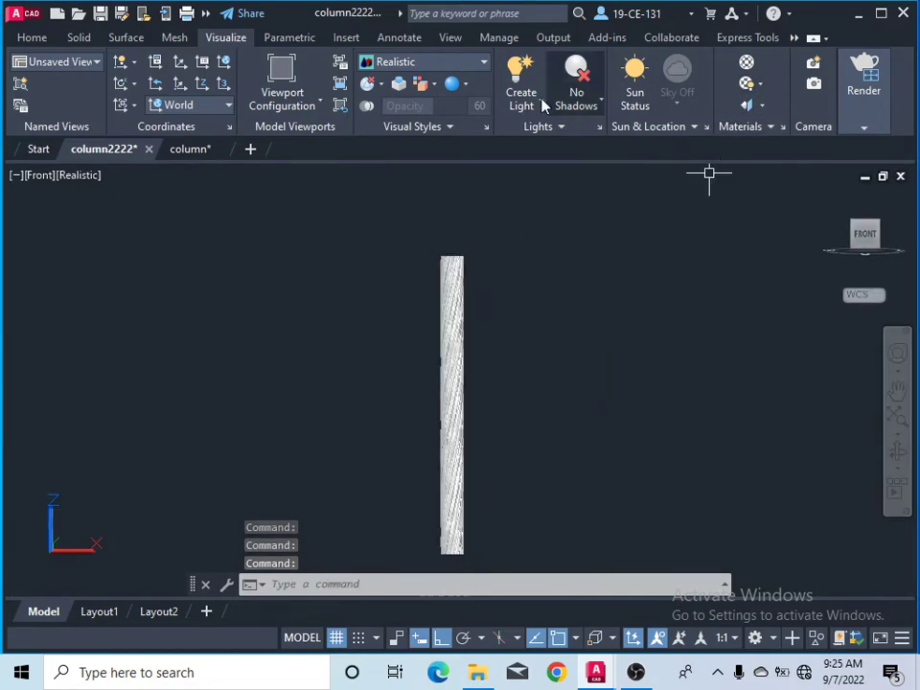
Step: Thaw Layer1 to bring back the column's capital and base
click(31, 41)
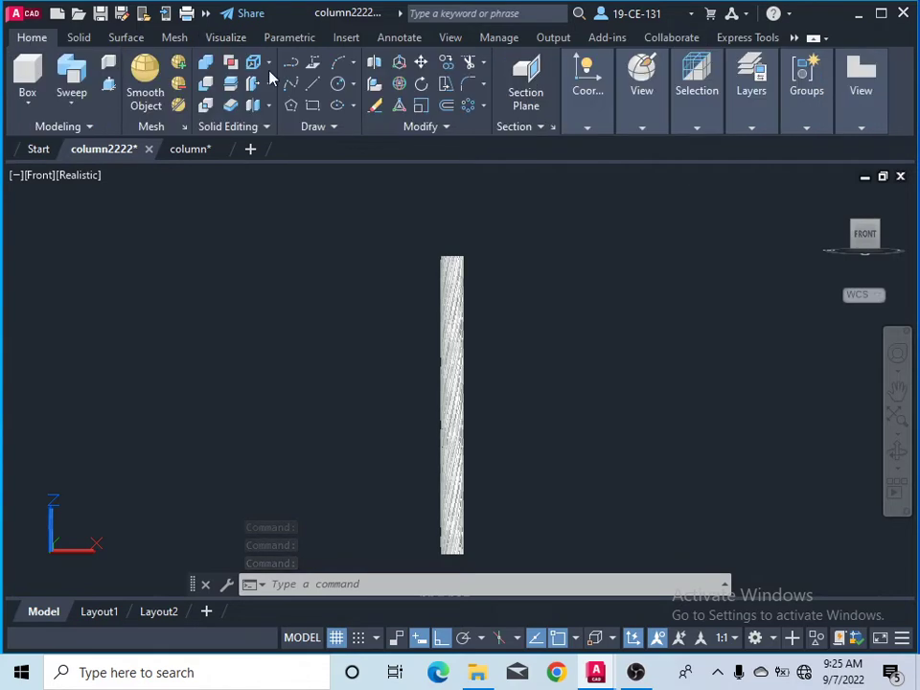
mouse_move(754, 116)
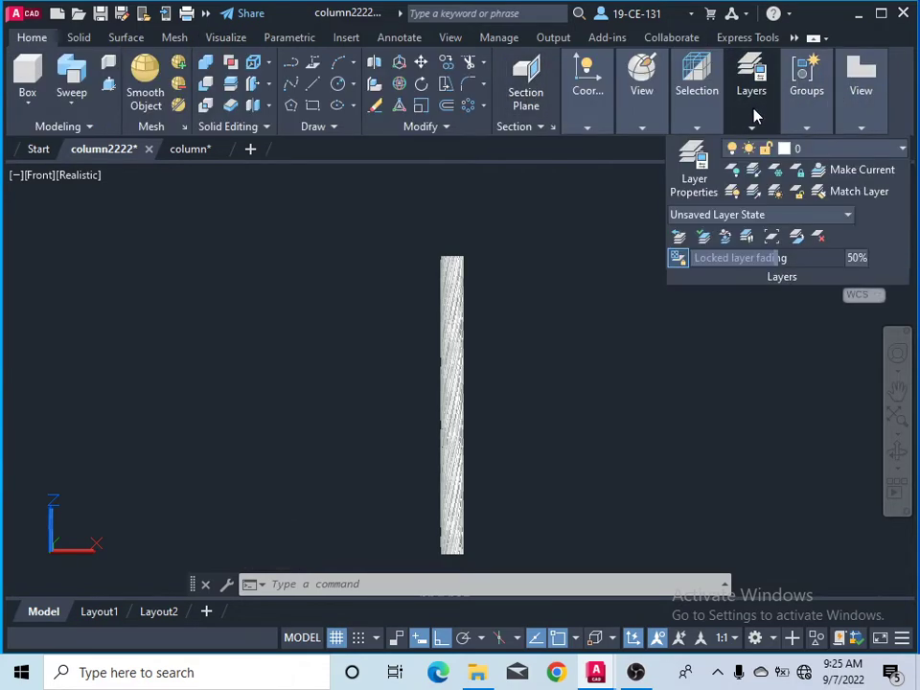
click(828, 153)
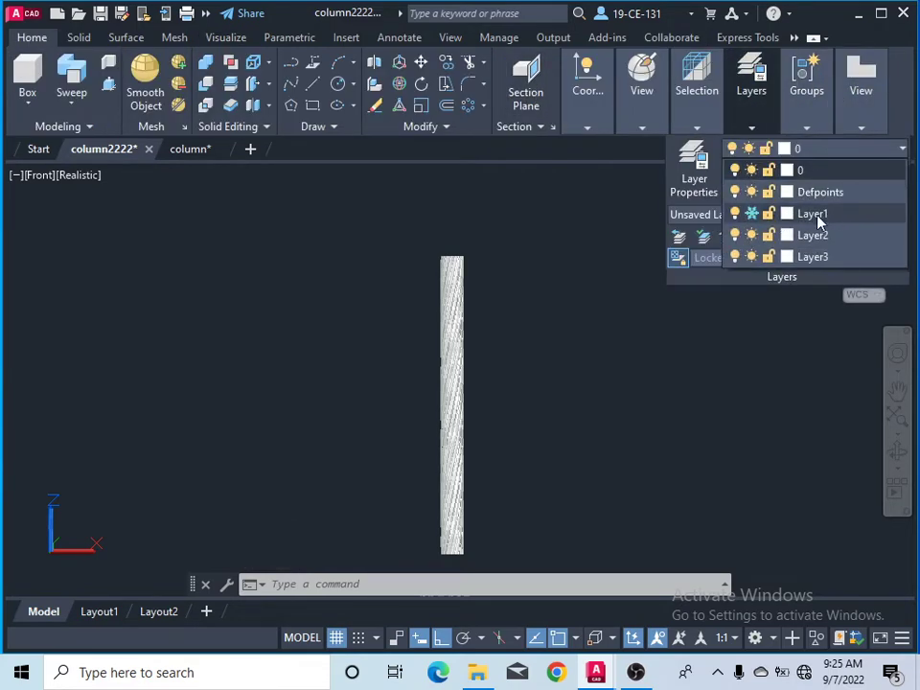
click(752, 214)
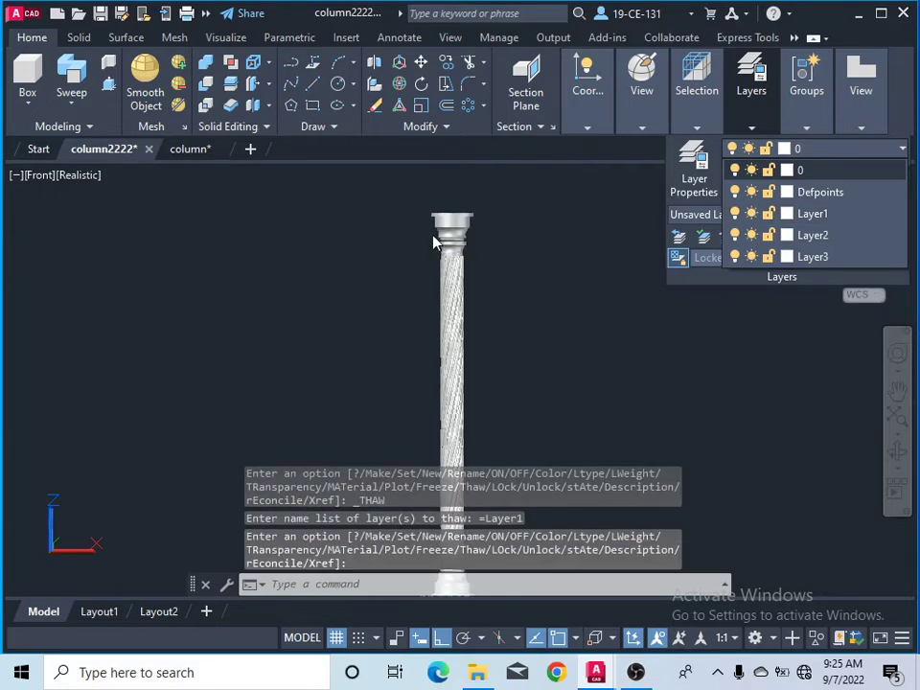
Step: Examine from the front how the twisted shaft meets the capital and how the whole column looks
scroll(509, 212, up, 4)
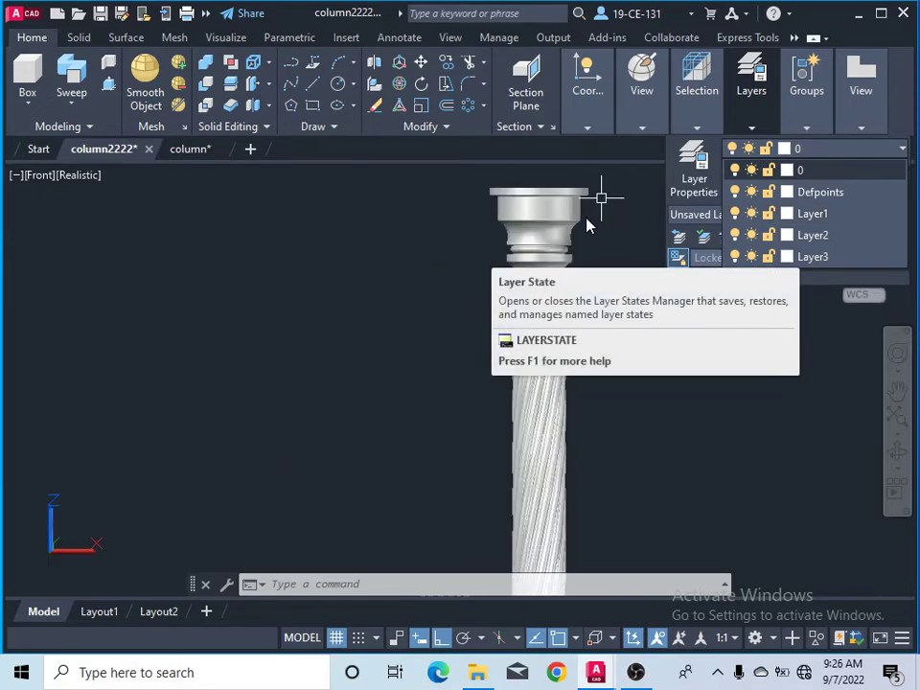
scroll(589, 224, up, 3)
scroll(274, 260, down, 5)
scroll(264, 231, down, 4)
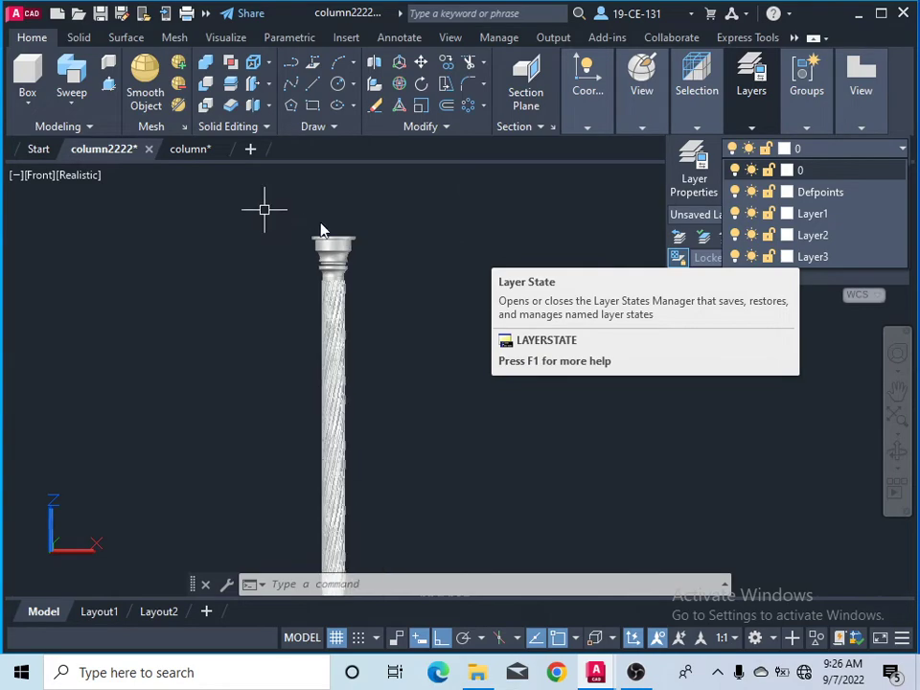
scroll(308, 463, up, 5)
scroll(303, 462, down, 6)
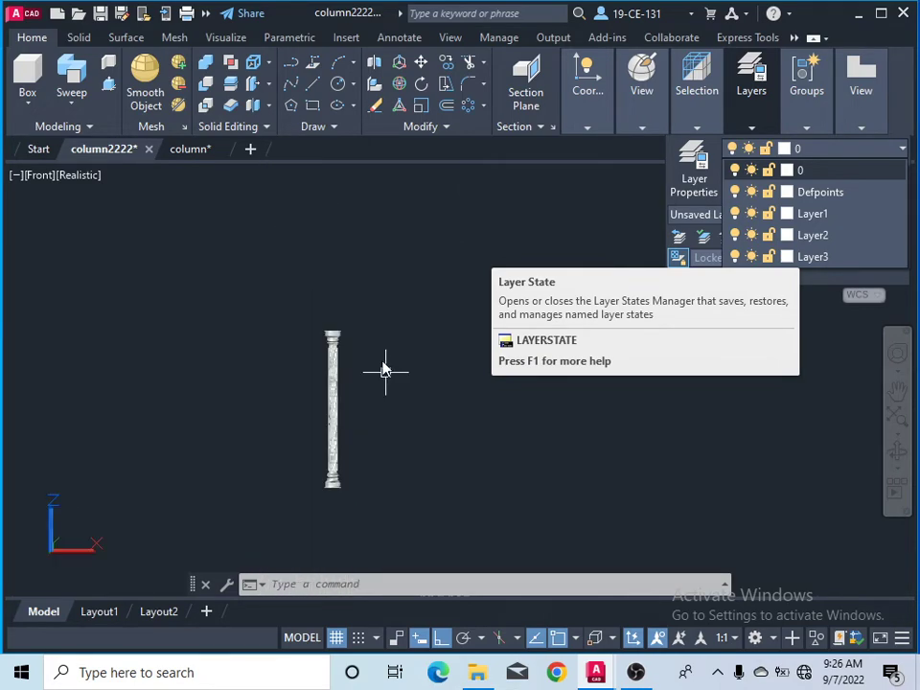
scroll(385, 372, up, 2)
scroll(339, 494, down, 2)
scroll(393, 393, up, 2)
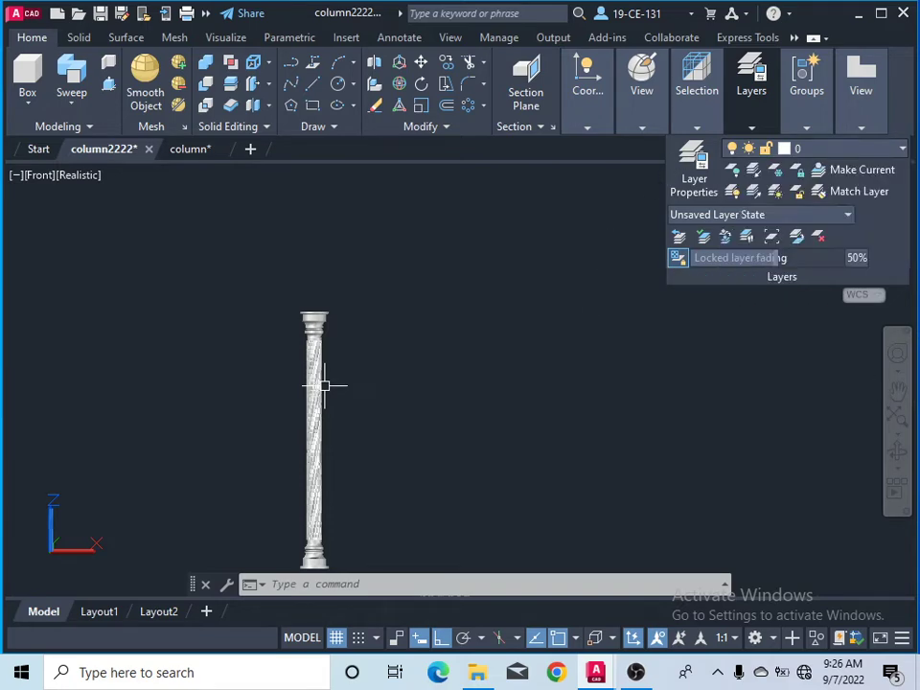
Step: Dismiss the layer controls, switch to the SW Isometric view, and inspect the capital and the complete column
click(583, 290)
click(633, 312)
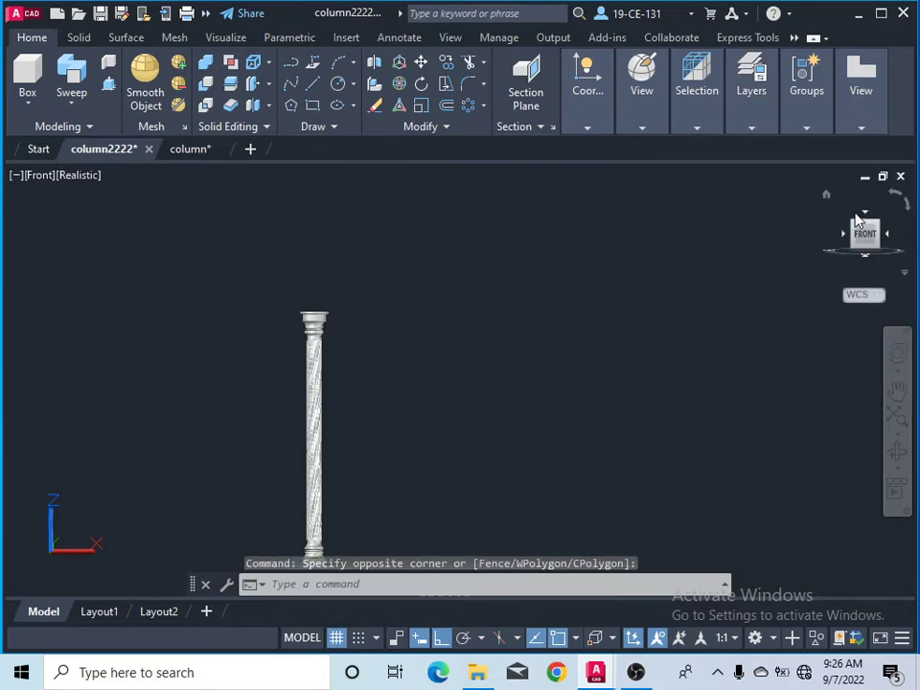
click(855, 239)
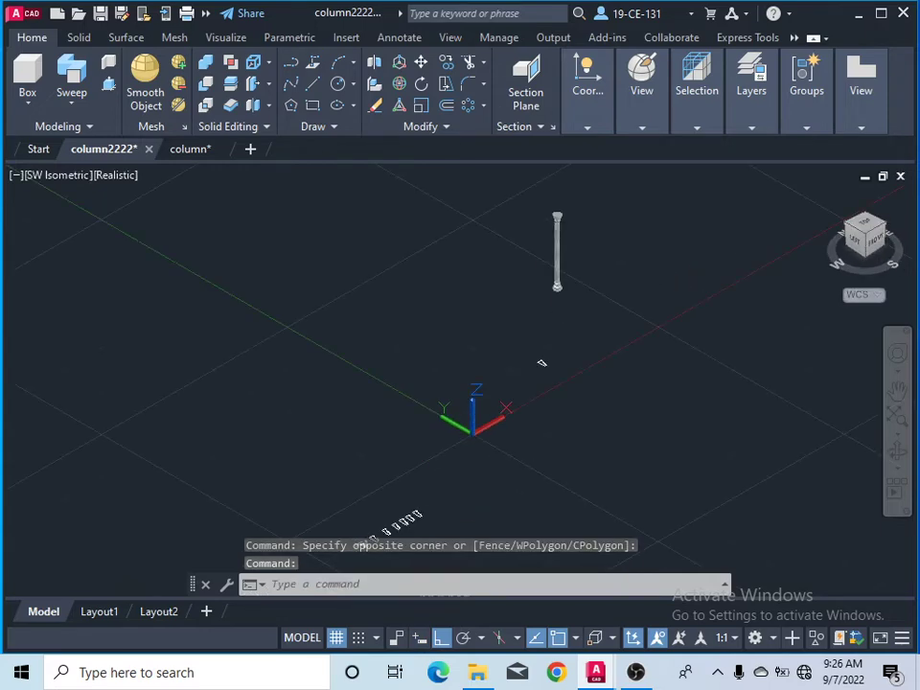
scroll(523, 203, up, 8)
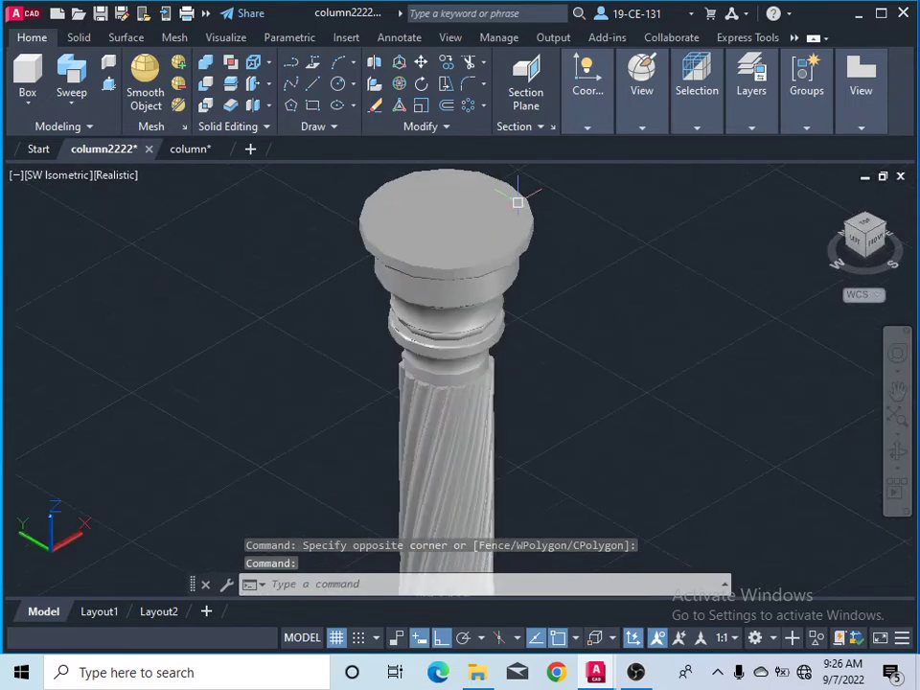
scroll(513, 190, down, 8)
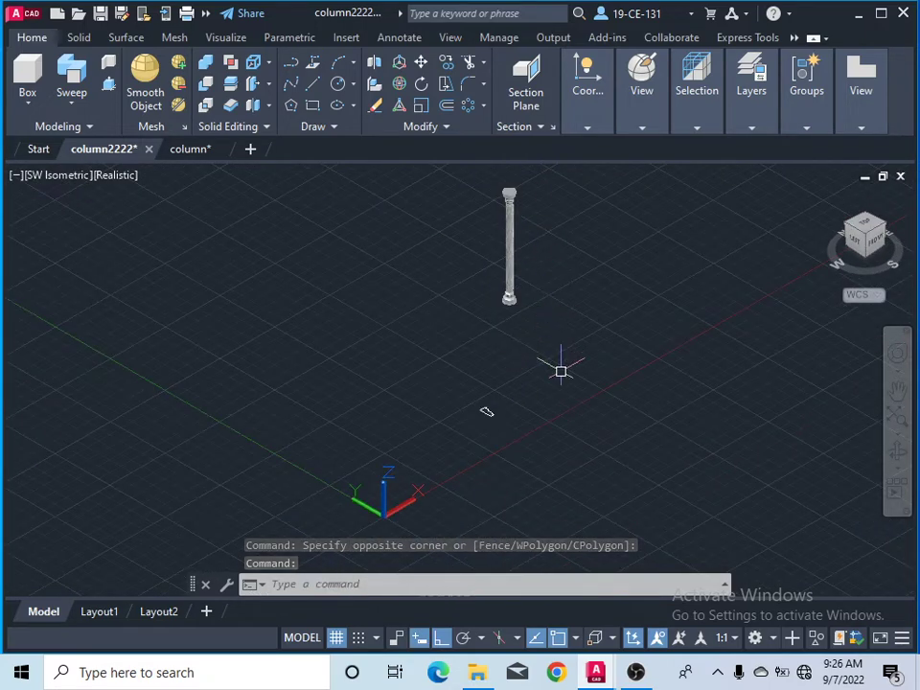
Step: Inspect the column's base up close and the complete column in the isometric view
scroll(496, 207, up, 3)
scroll(496, 207, up, 6)
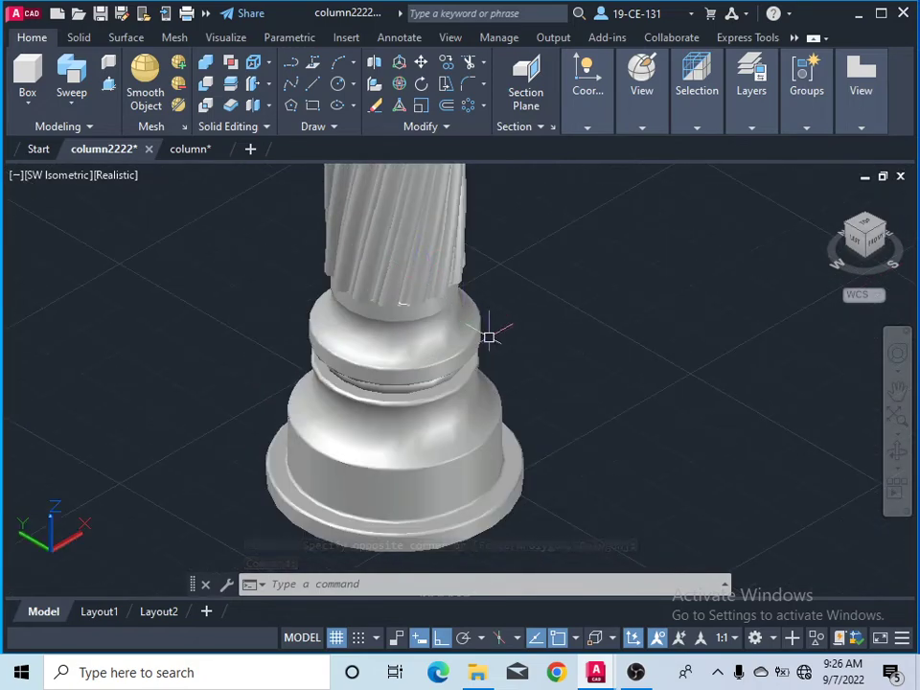
scroll(489, 335, down, 7)
scroll(523, 350, down, 5)
scroll(536, 335, up, 3)
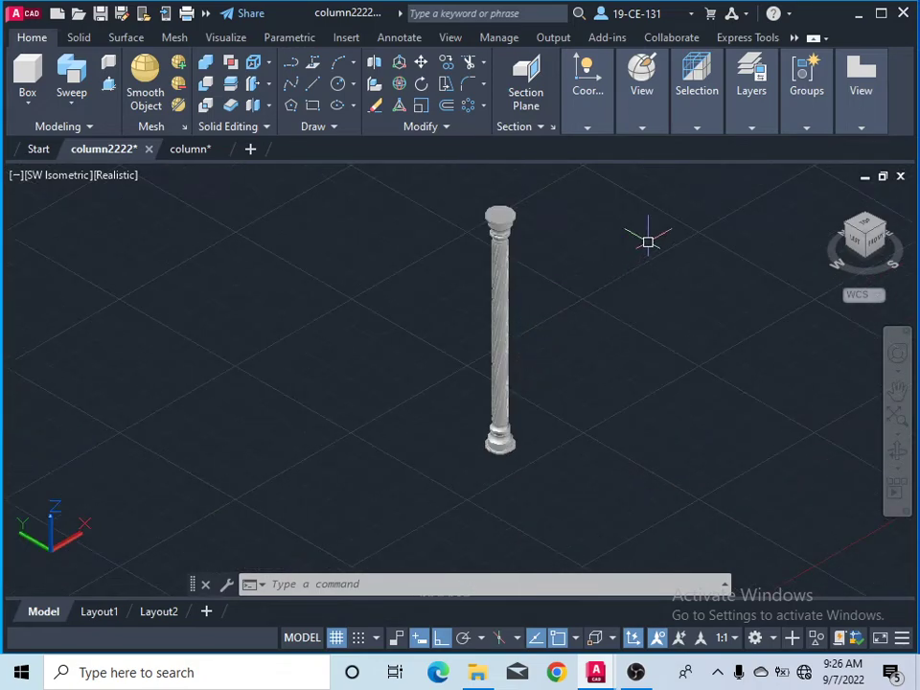
Step: Open the Materials Browser and look through the wood materials for the Paneling - Brown finish
click(235, 38)
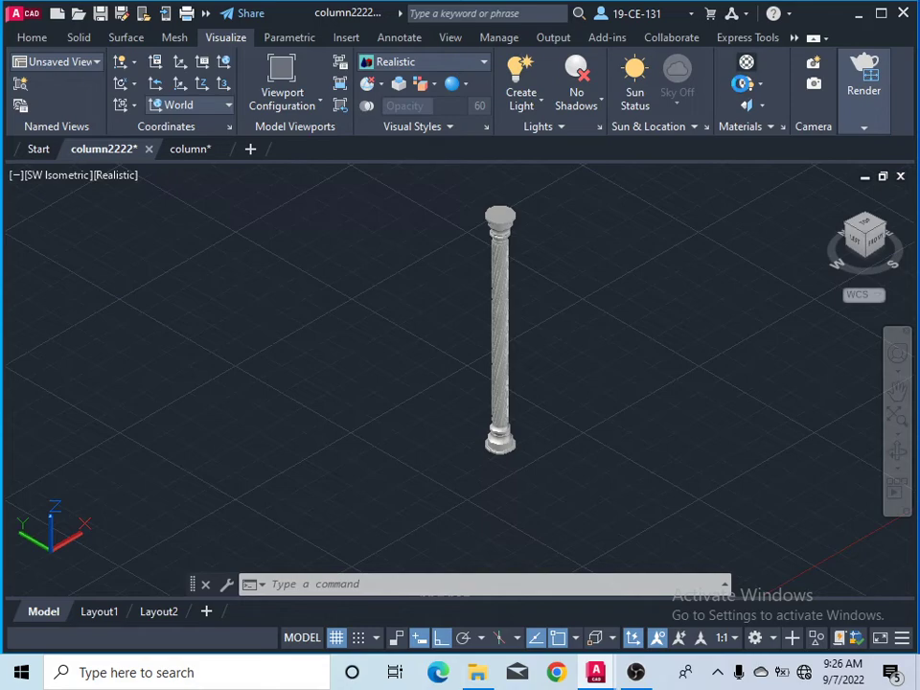
click(746, 62)
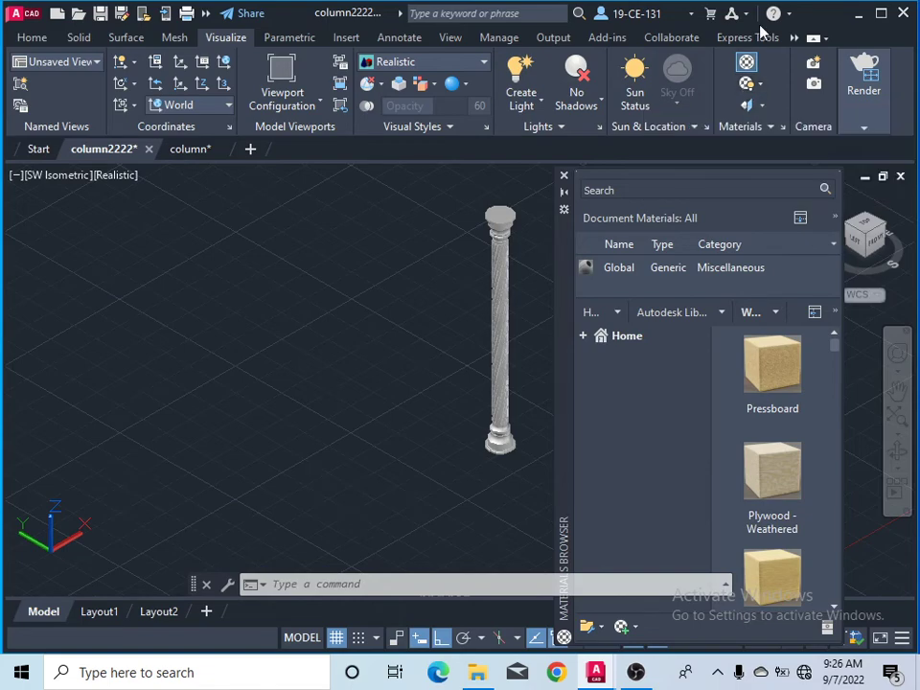
mouse_move(774, 419)
scroll(778, 435, down, 5)
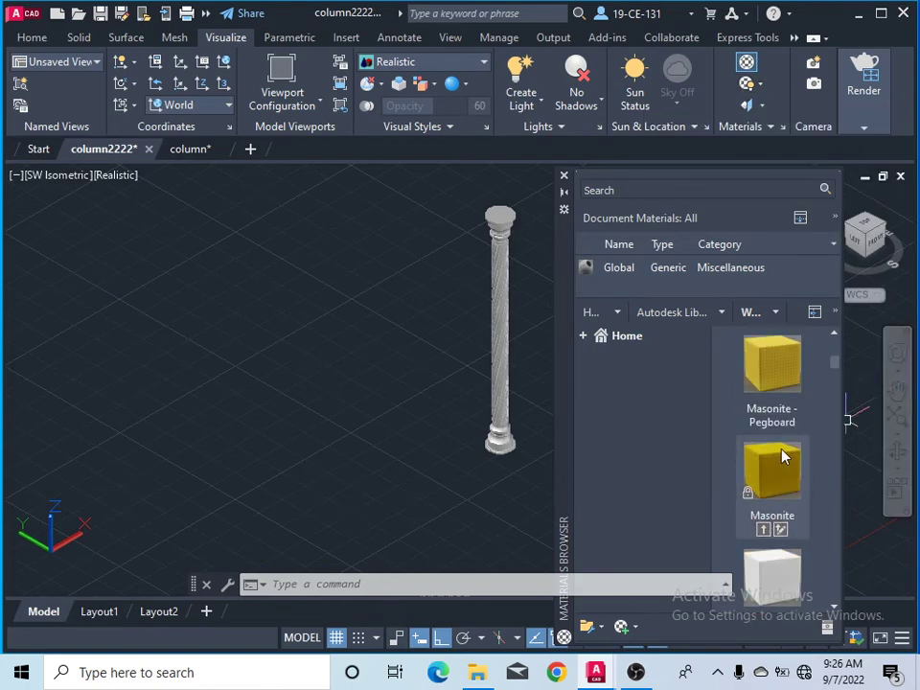
scroll(781, 458, up, 3)
scroll(784, 456, down, 6)
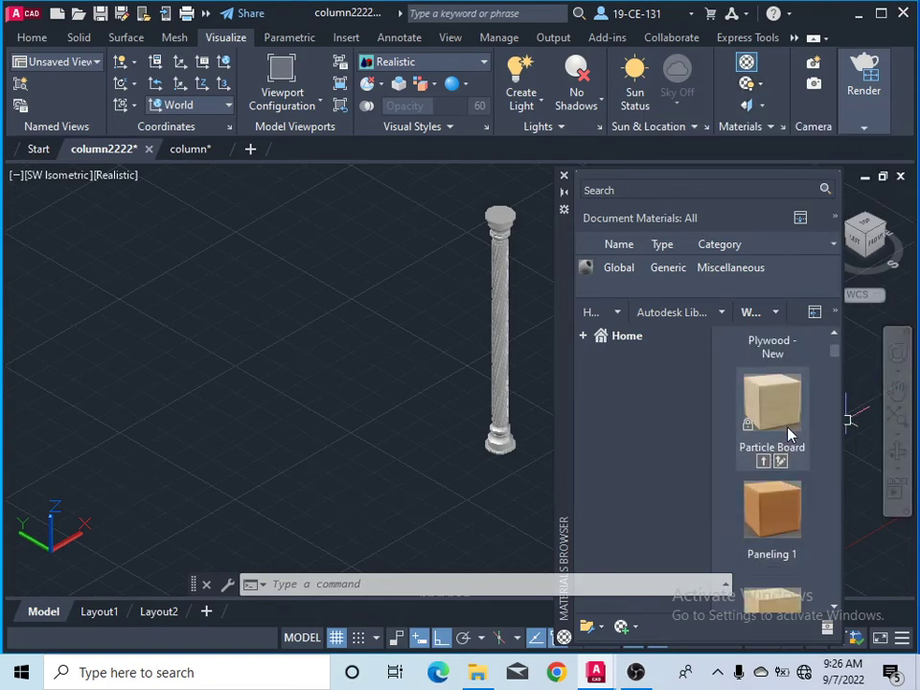
scroll(788, 442, up, 2)
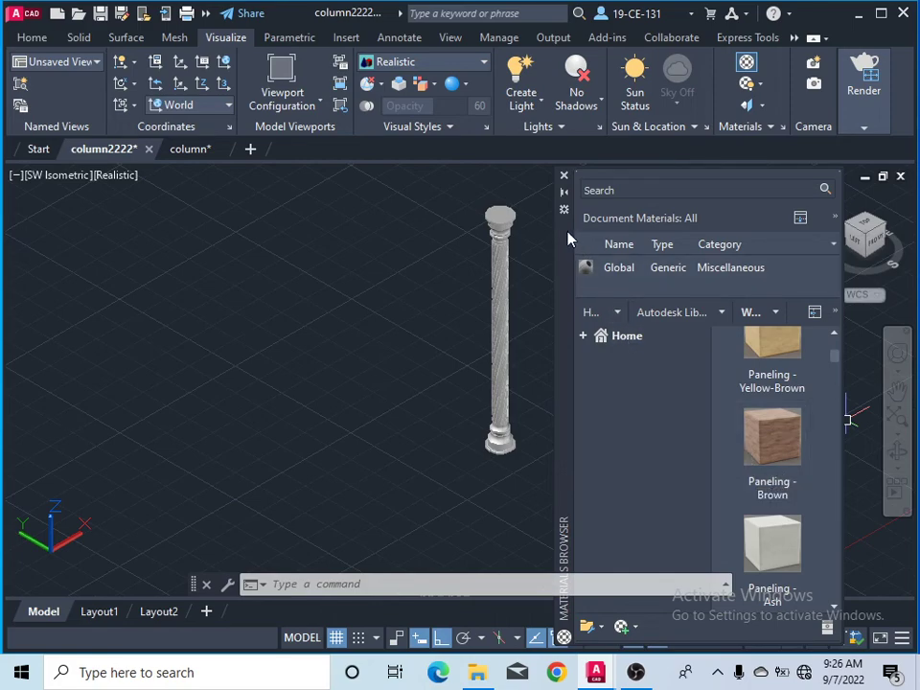
Step: Assign the Paneling - Brown wood material to both the column's capital and its base
scroll(530, 215, up, 4)
click(478, 214)
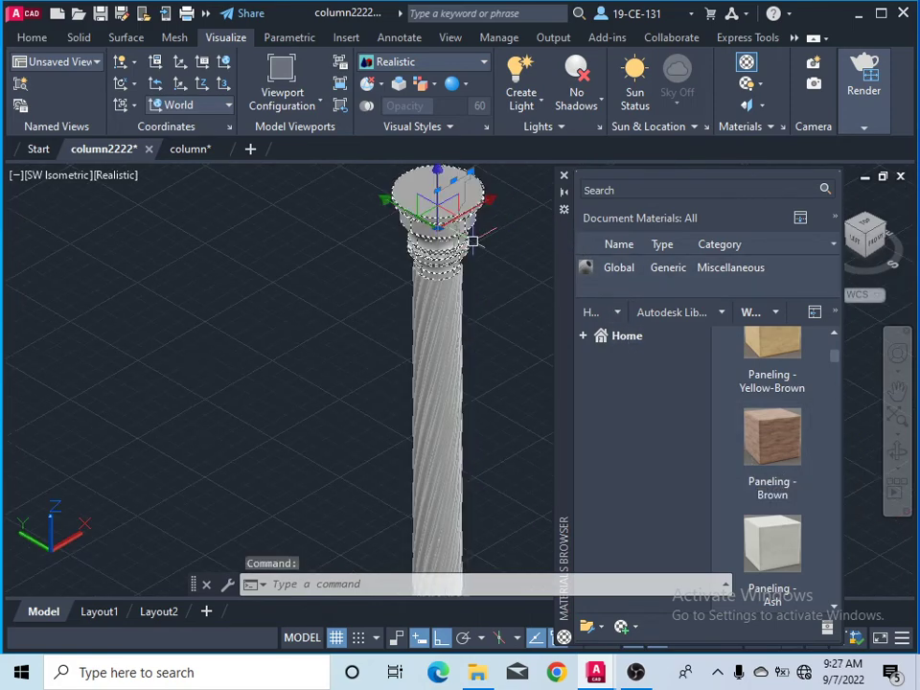
scroll(483, 251, down, 3)
scroll(513, 384, down, 5)
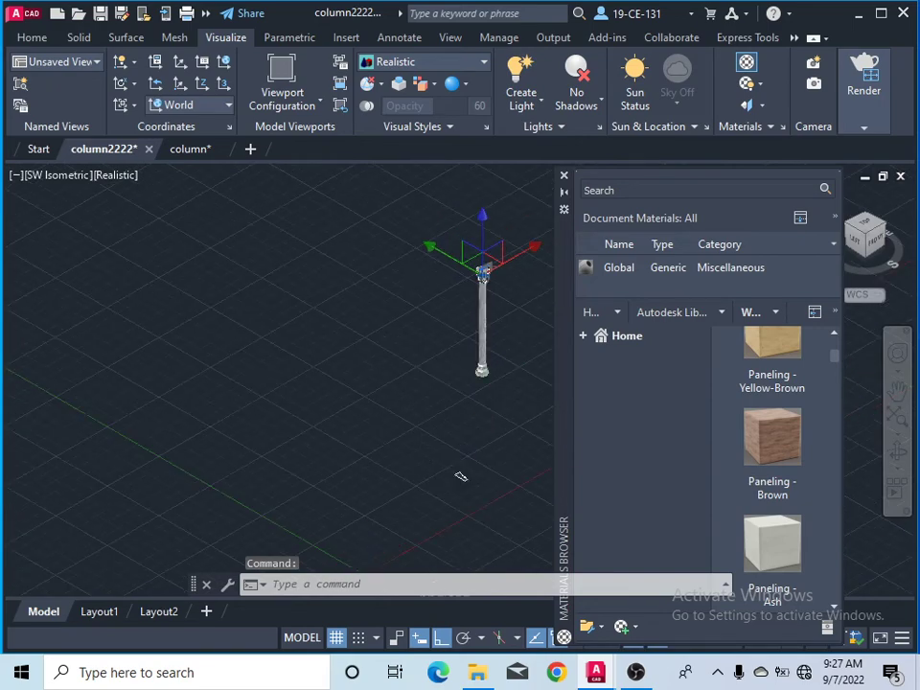
scroll(508, 345, up, 5)
scroll(446, 476, up, 2)
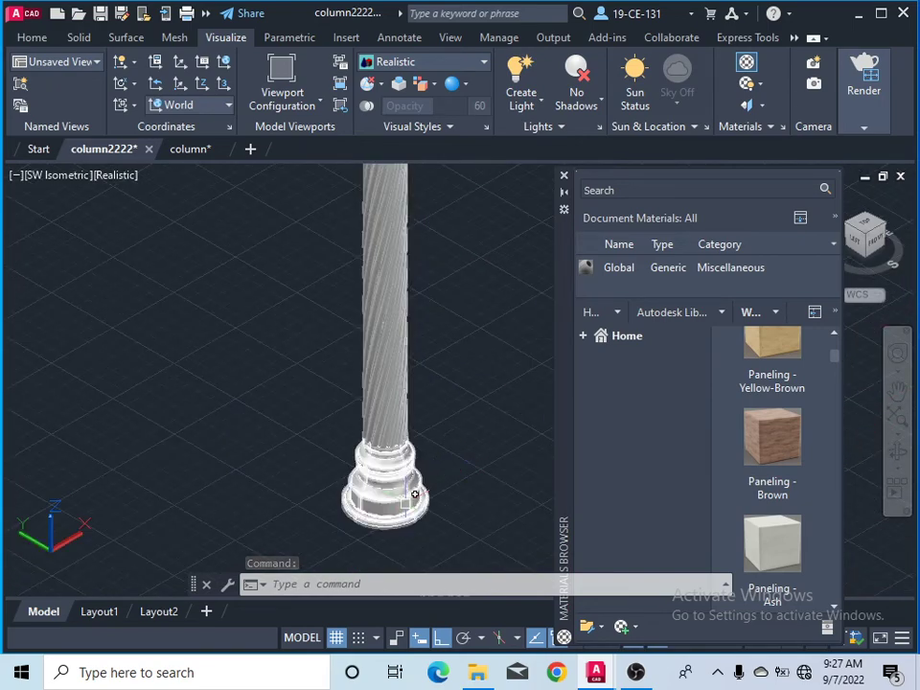
click(417, 493)
click(764, 494)
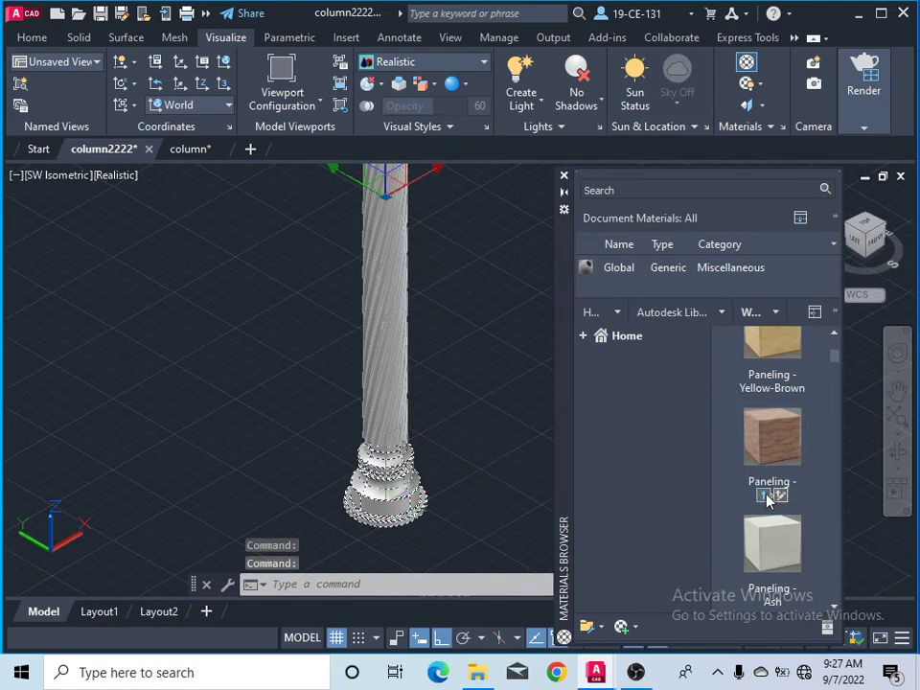
drag(772, 436, 425, 514)
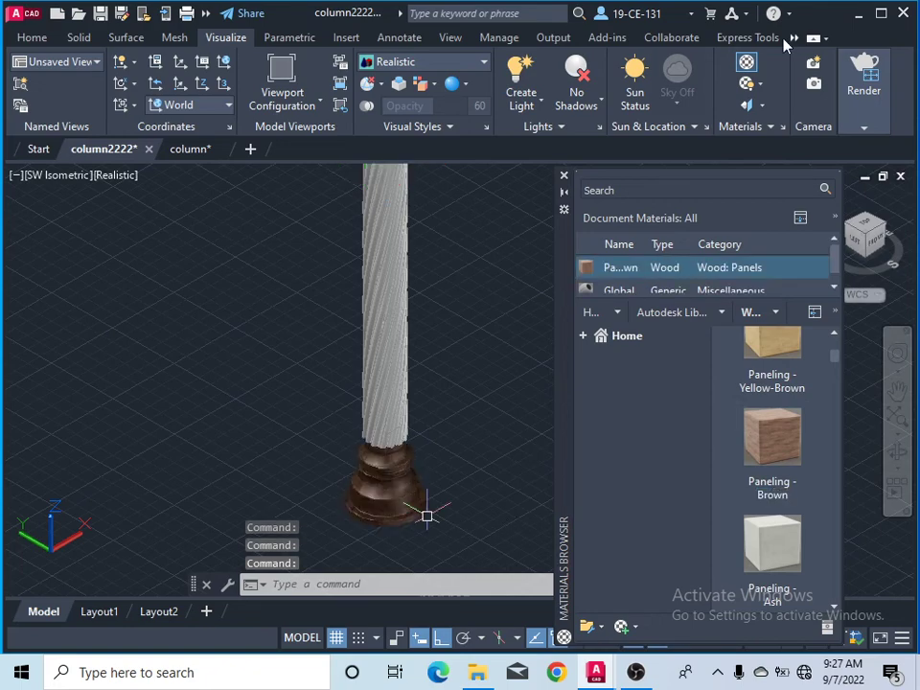
Step: Check the wood finish on the base up close and close the Materials Browser
scroll(384, 506, up, 2)
scroll(390, 508, up, 3)
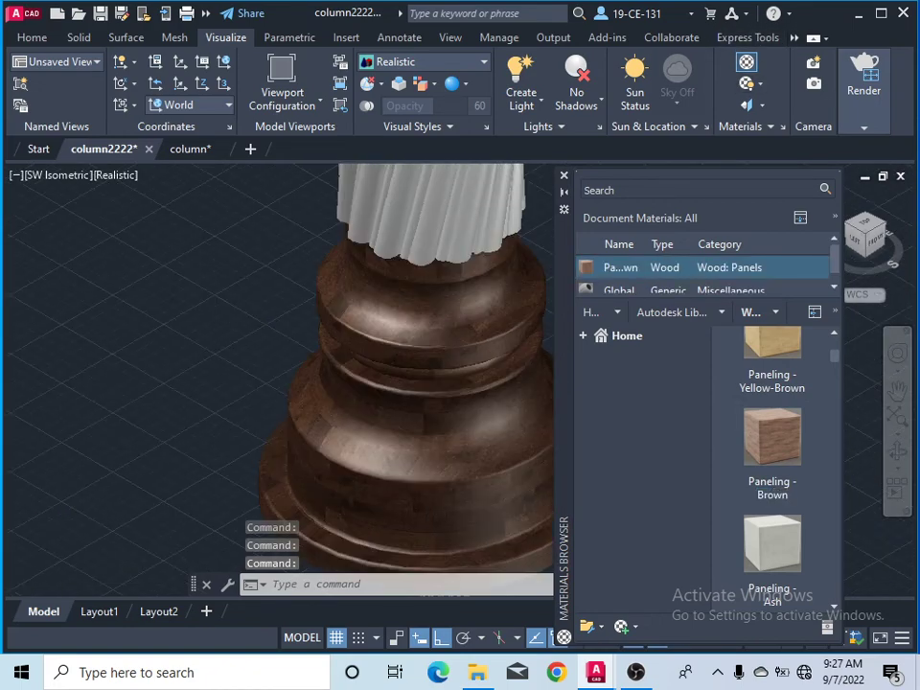
scroll(472, 359, down, 5)
scroll(392, 336, down, 1)
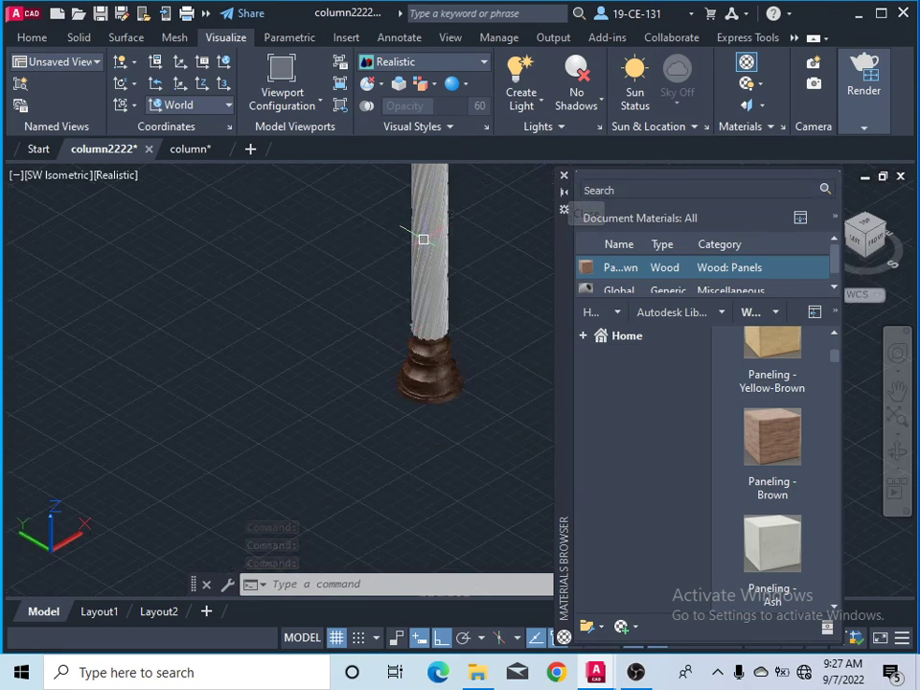
click(561, 177)
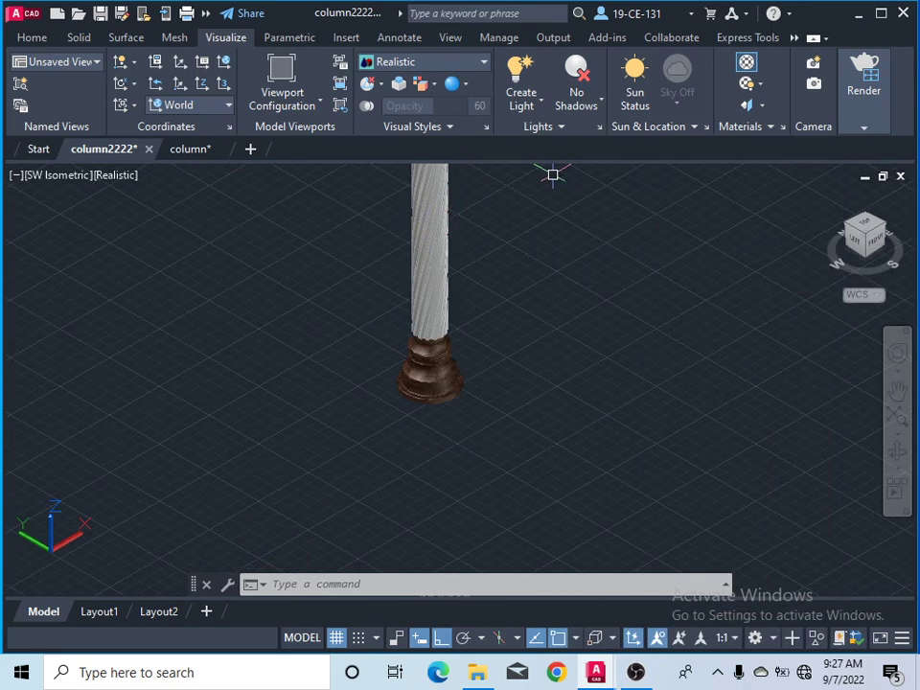
Step: Switch to the Front view and inspect the wood-finished capital and the whole column
click(865, 242)
scroll(671, 301, up, 5)
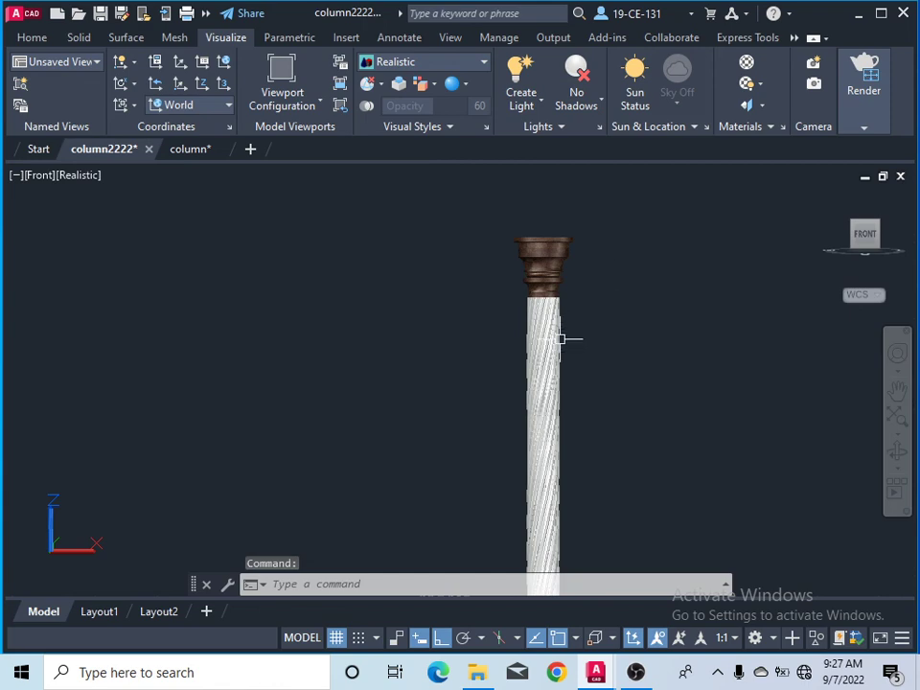
scroll(563, 345, up, 4)
scroll(517, 330, down, 4)
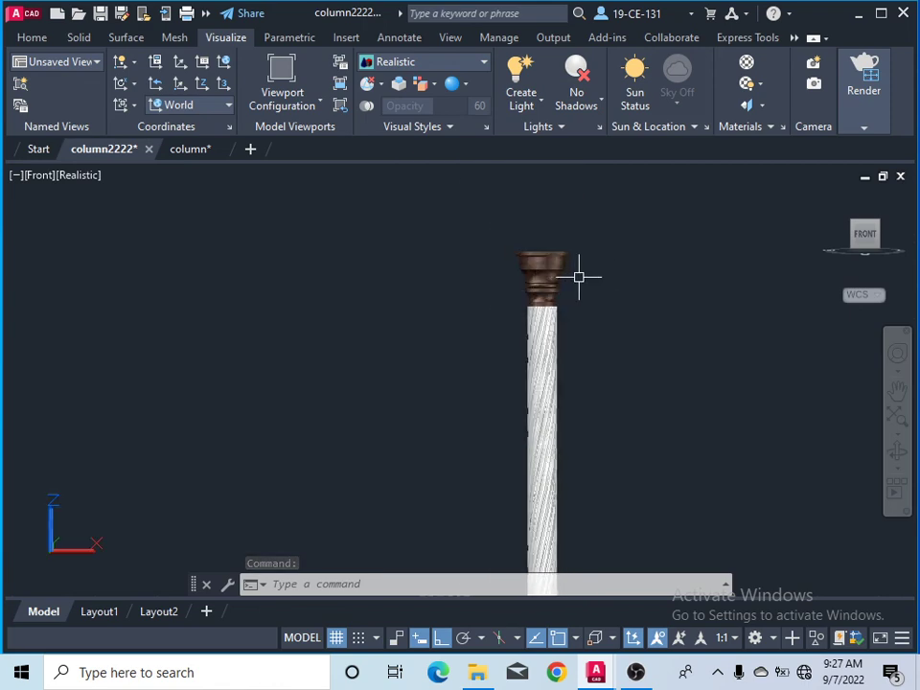
scroll(575, 288, down, 4)
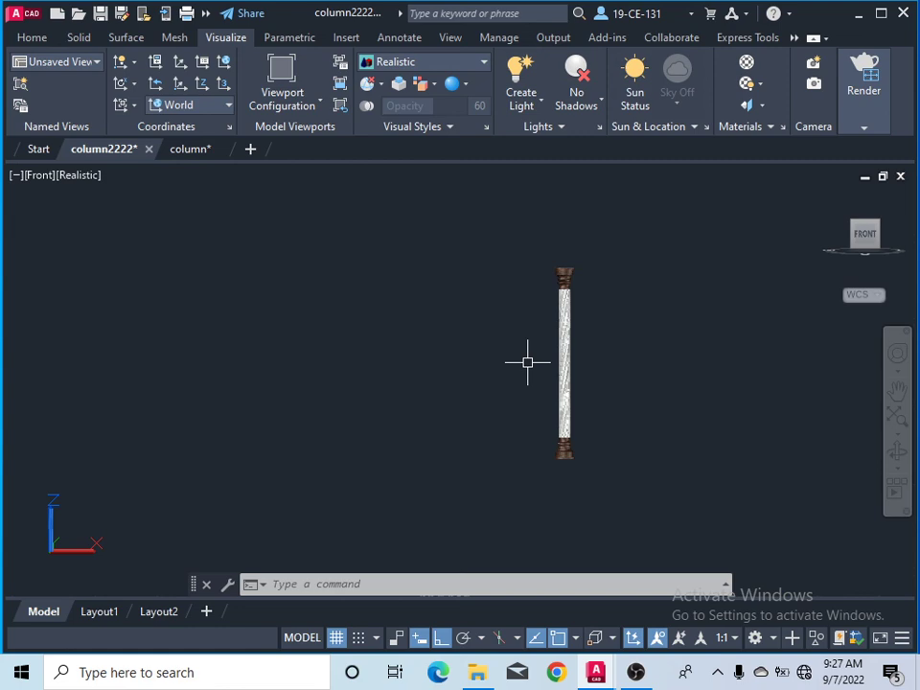
click(637, 674)
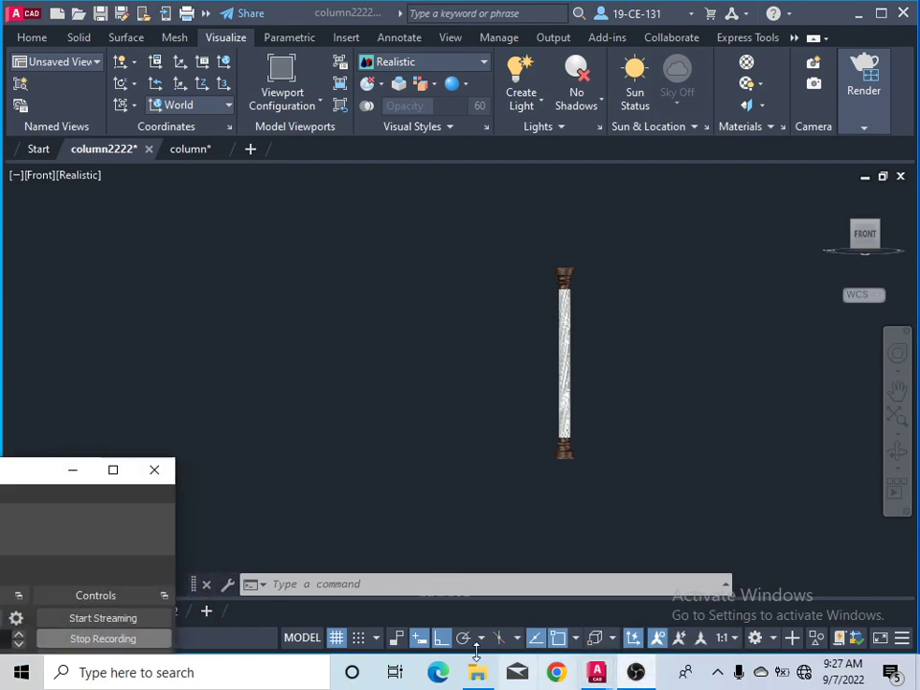